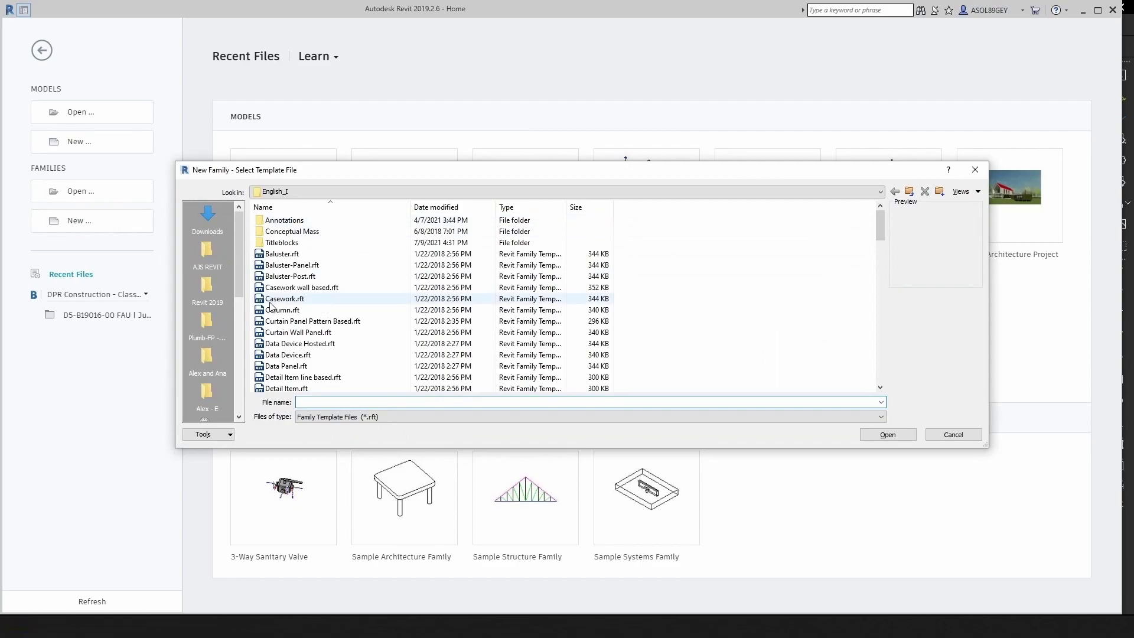
# Create a new family from the Mechanical Equipment.rft template.
pyautogui.press('m')
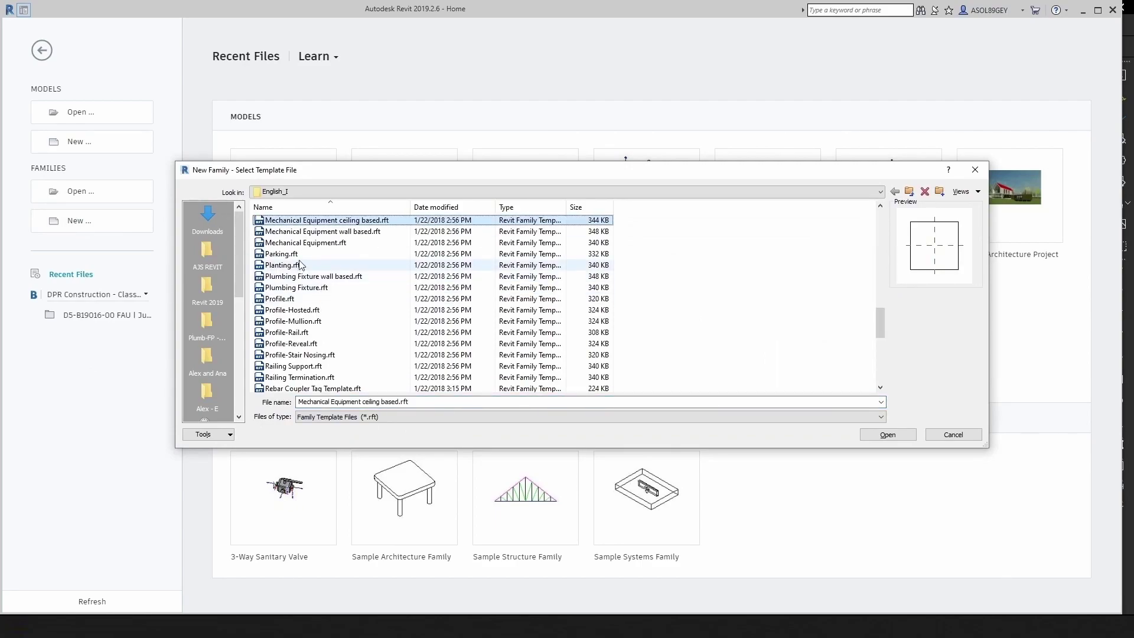
pyautogui.click(321, 243)
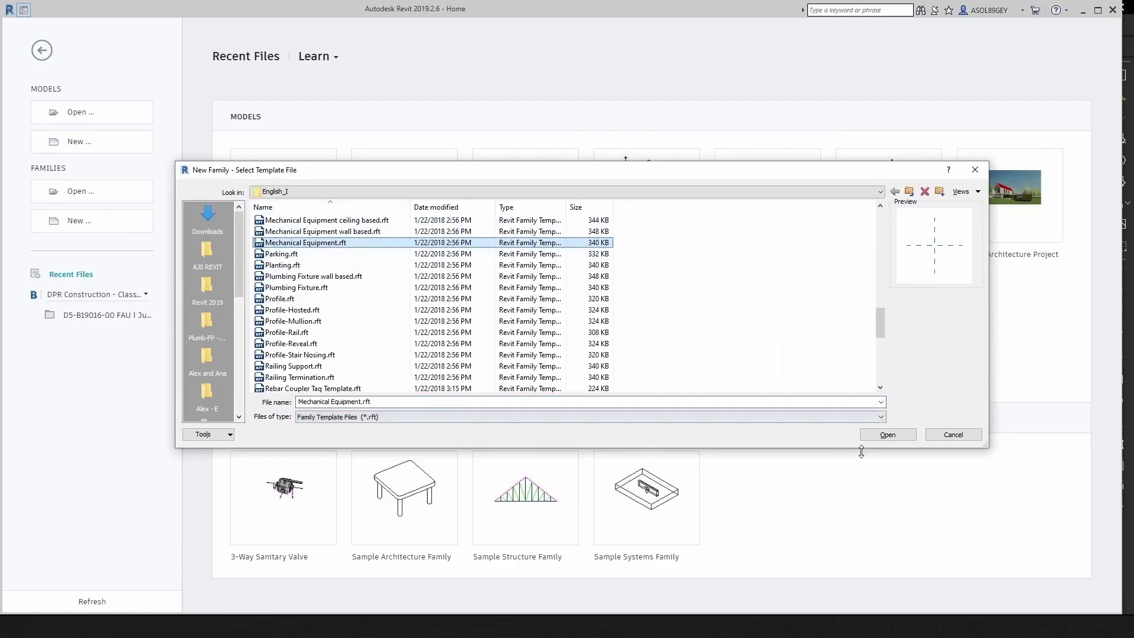
pyautogui.click(875, 439)
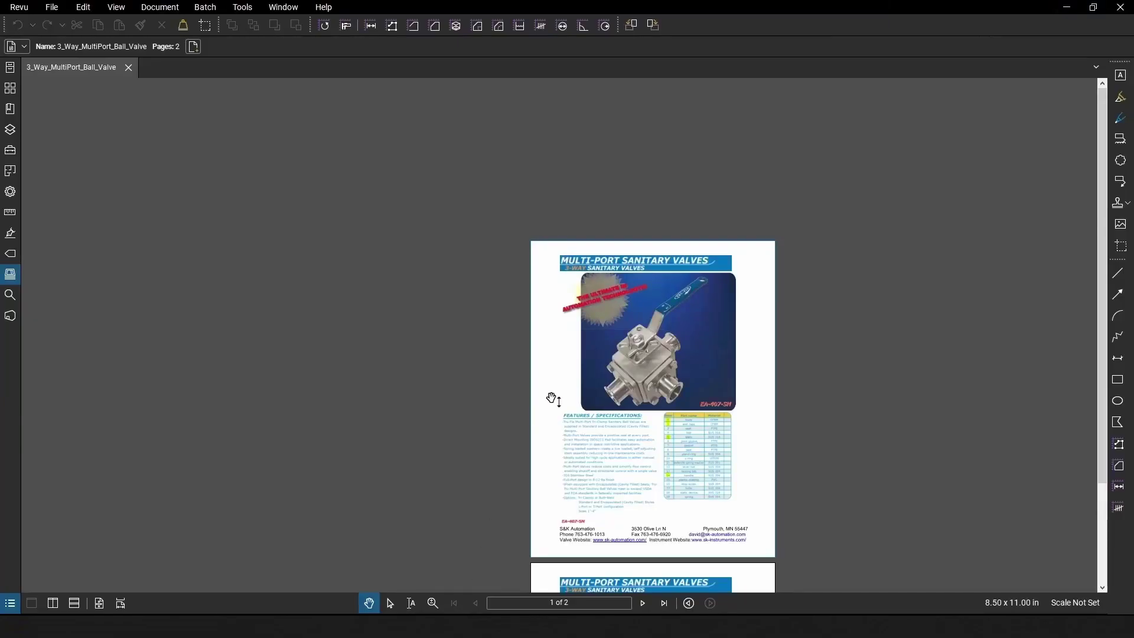
# Switch to the 3_Way_MultiPort_Ball_Valve PDF in Revu and examine the valve photo, specifications and part list on page 1.
pyautogui.scroll(3, 552, 400)
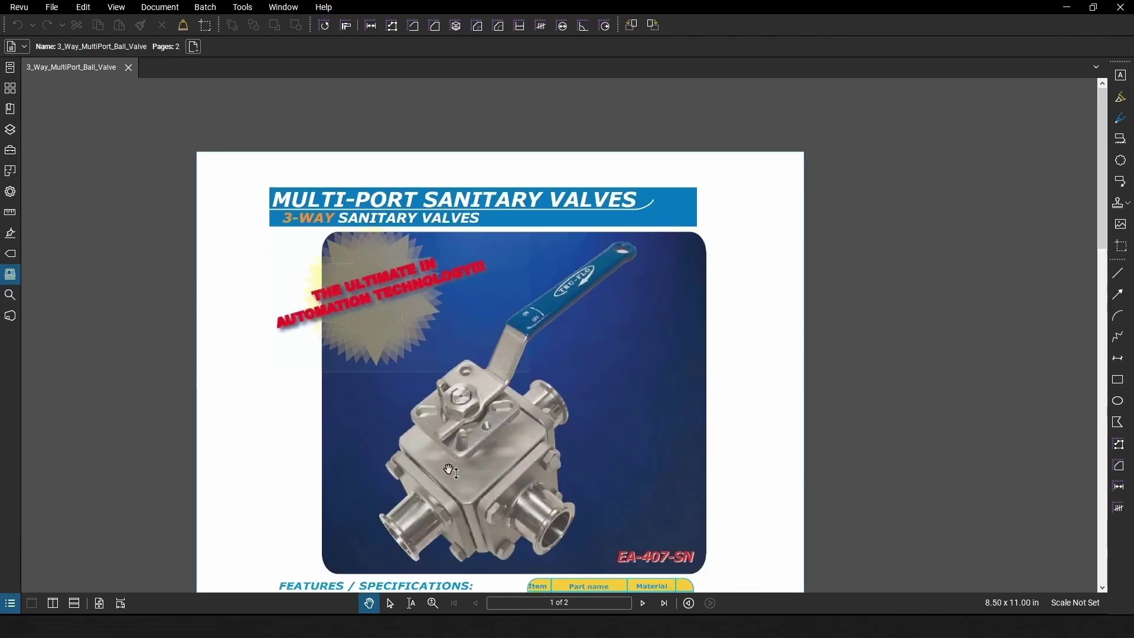
pyautogui.scroll(-3, 623, 405)
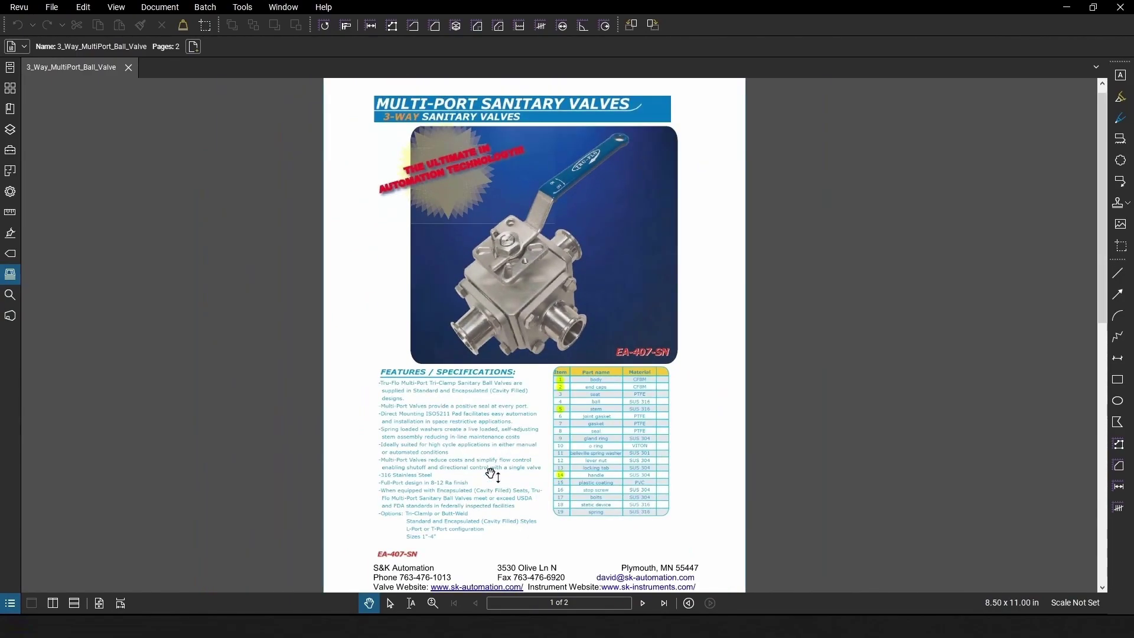
pyautogui.scroll(3, 598, 324)
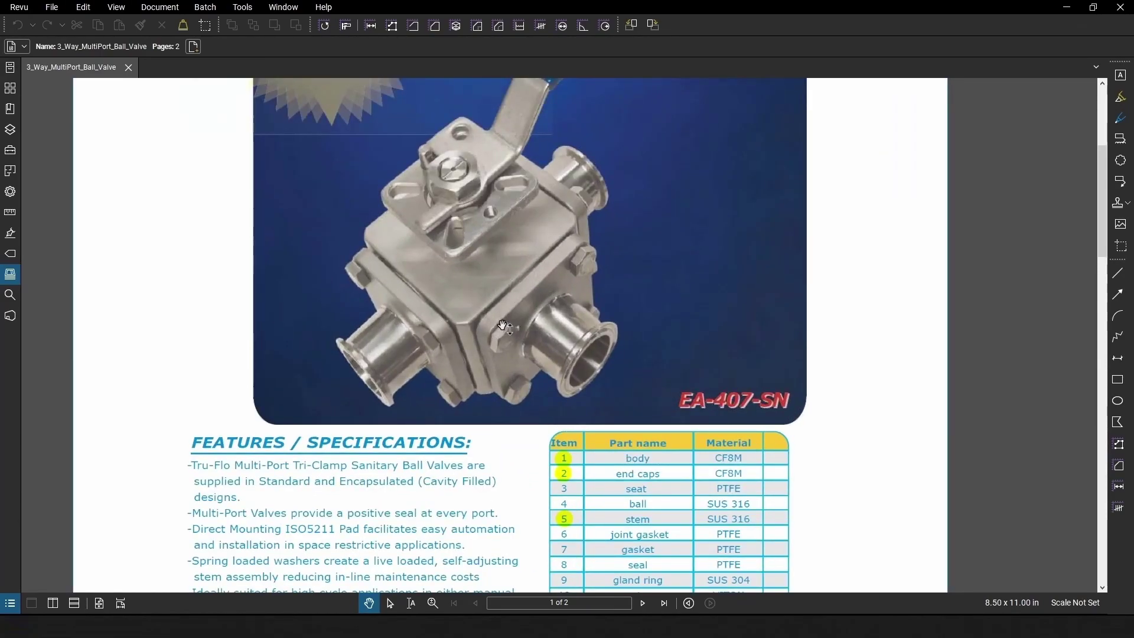
pyautogui.scroll(-2, 539, 281)
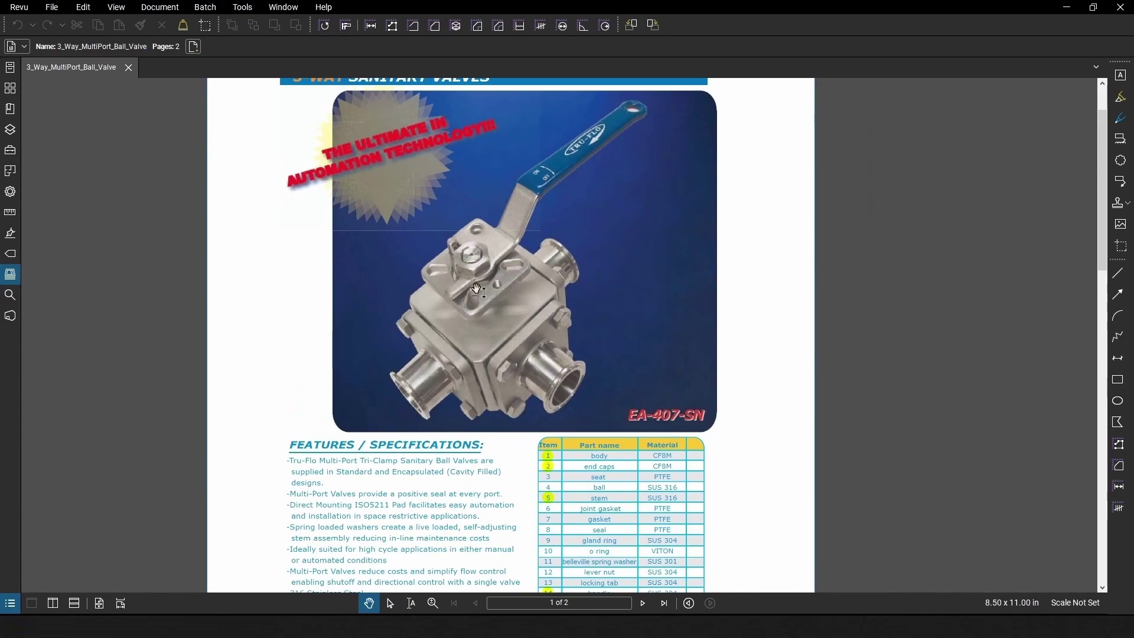
pyautogui.scroll(2, 406, 397)
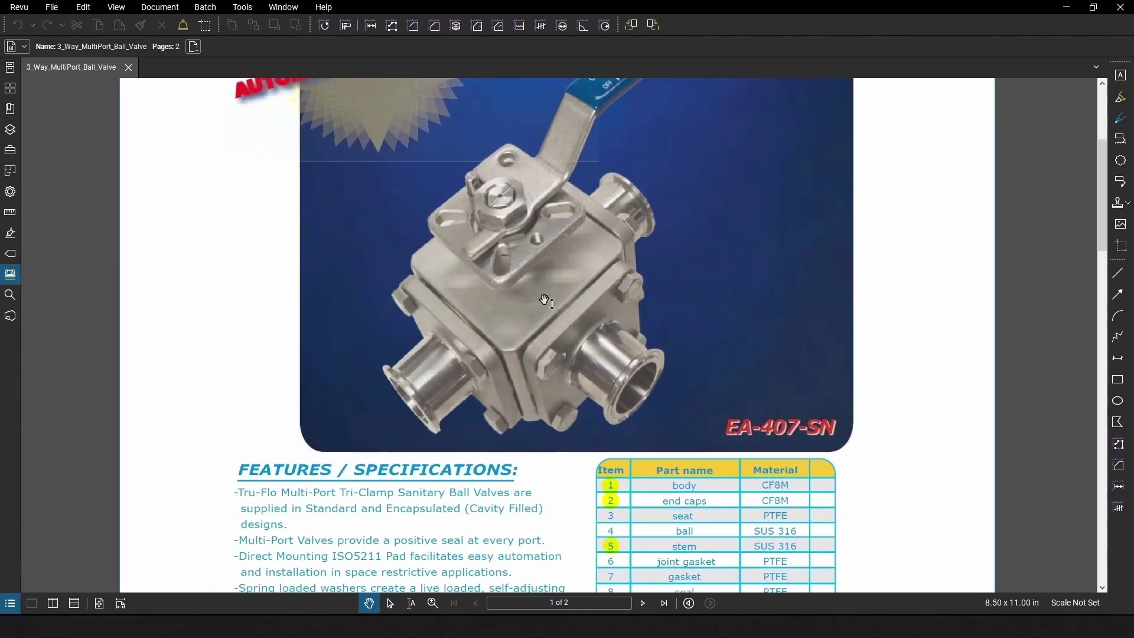
pyautogui.scroll(-4, 461, 278)
# Examine the dimensions table and the colour-coded cavity filler section on page 2 of the PDF.
pyautogui.moveTo(432, 397); pyautogui.dragTo(460, 266)
pyautogui.keyDown('ctrl'); pyautogui.scroll(4, 418, 516); pyautogui.keyUp('ctrl')
pyautogui.keyDown('ctrl'); pyautogui.scroll(2, 409, 471); pyautogui.keyUp('ctrl')
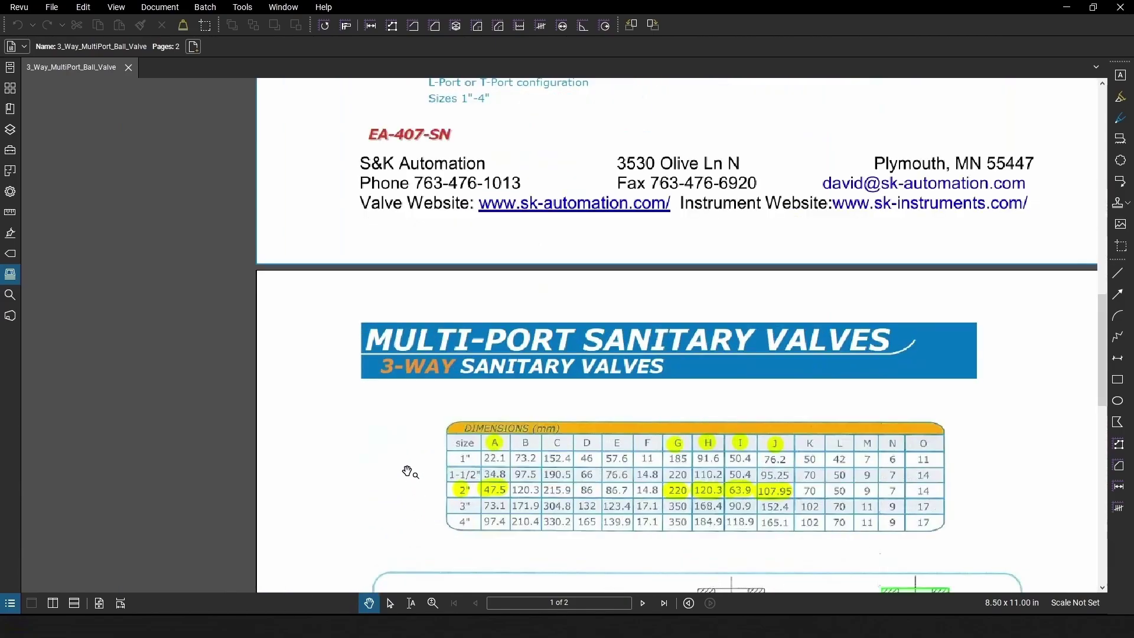
pyautogui.scroll(-5, 408, 473)
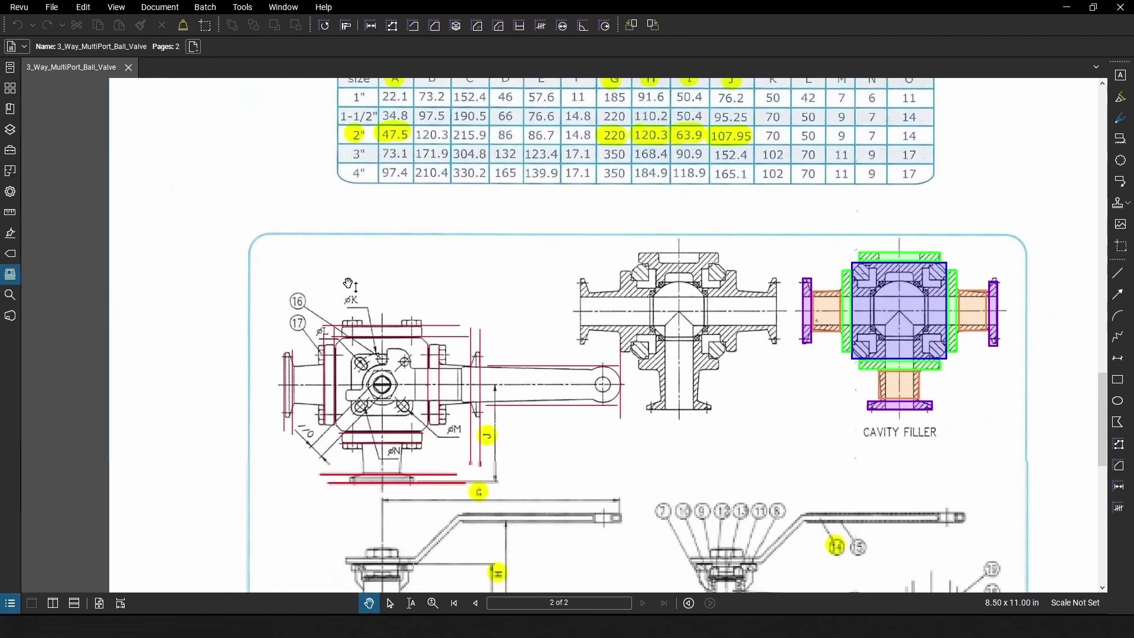
pyautogui.scroll(3, 656, 277)
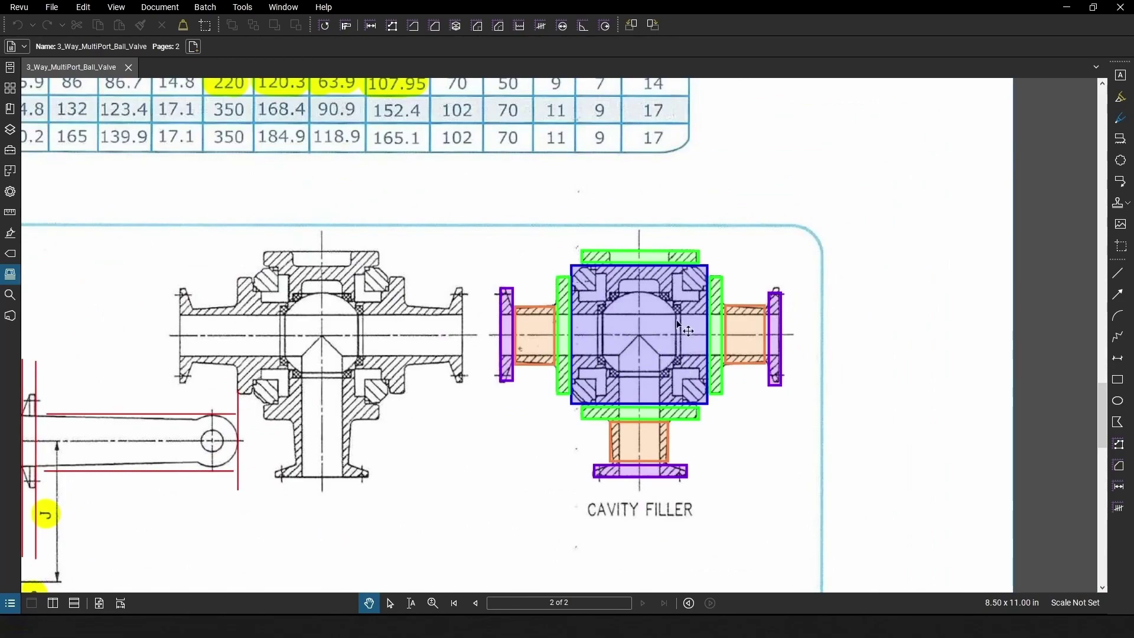
pyautogui.moveTo(529, 435); pyautogui.dragTo(468, 437)
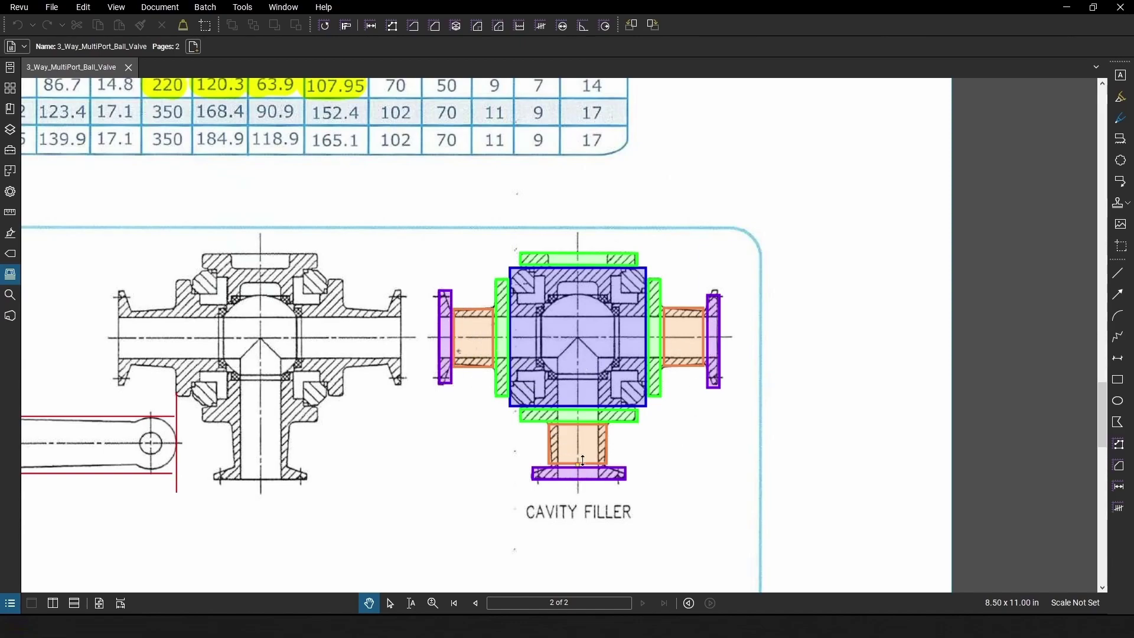
# Examine the valve's top view, including the red guide lines along the body, flanges and handle and dimensions J and G.
pyautogui.moveTo(310, 493); pyautogui.dragTo(683, 402)
pyautogui.scroll(-1, 685, 401)
pyautogui.scroll(1, 503, 468)
pyautogui.keyDown('shift'); pyautogui.hscroll(-3, 454, 443); pyautogui.keyUp('shift')
pyautogui.scroll(-1, 405, 413)
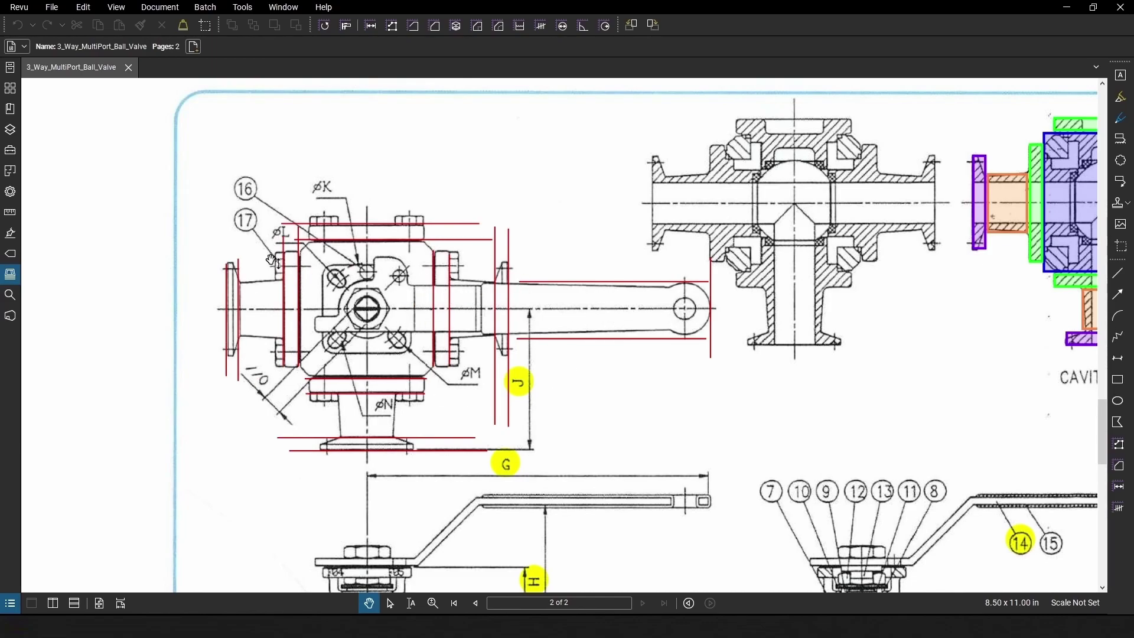
pyautogui.moveTo(666, 407)
pyautogui.mouseDown()
pyautogui.moveTo(617, 406)
pyautogui.moveTo(709, 401)
pyautogui.mouseUp()
pyautogui.scroll(1, 306, 389)
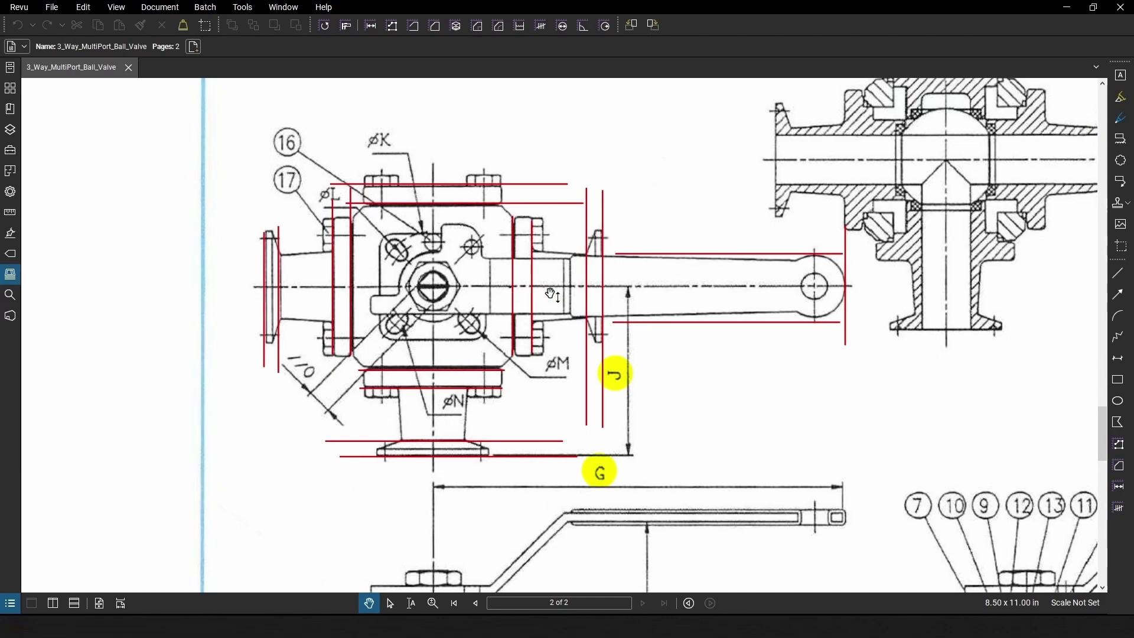
pyautogui.scroll(-1, 470, 331)
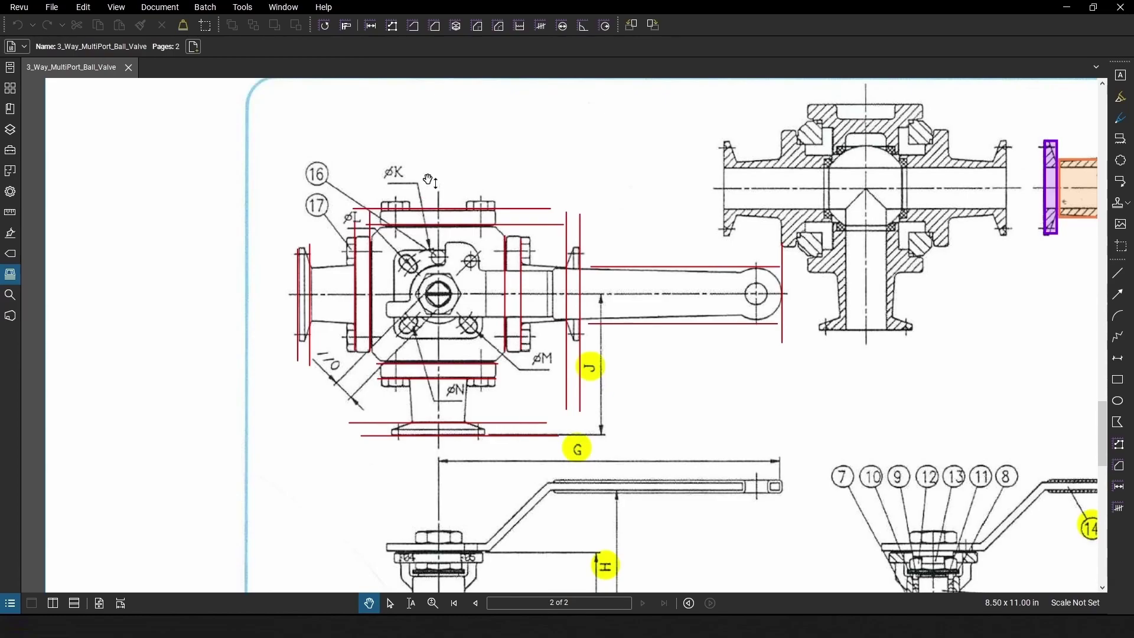
pyautogui.scroll(1, 385, 331)
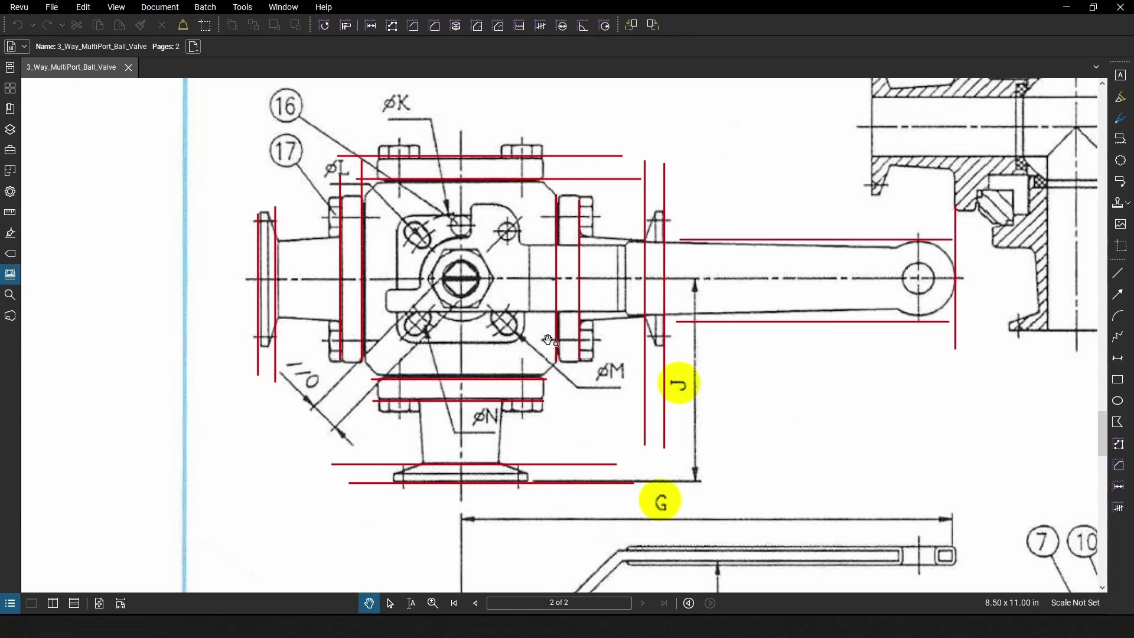
pyautogui.keyDown('ctrl'); pyautogui.scroll(-3, 545, 338); pyautogui.keyUp('ctrl')
pyautogui.moveTo(774, 410); pyautogui.dragTo(591, 404)
pyautogui.scroll(2, 455, 387)
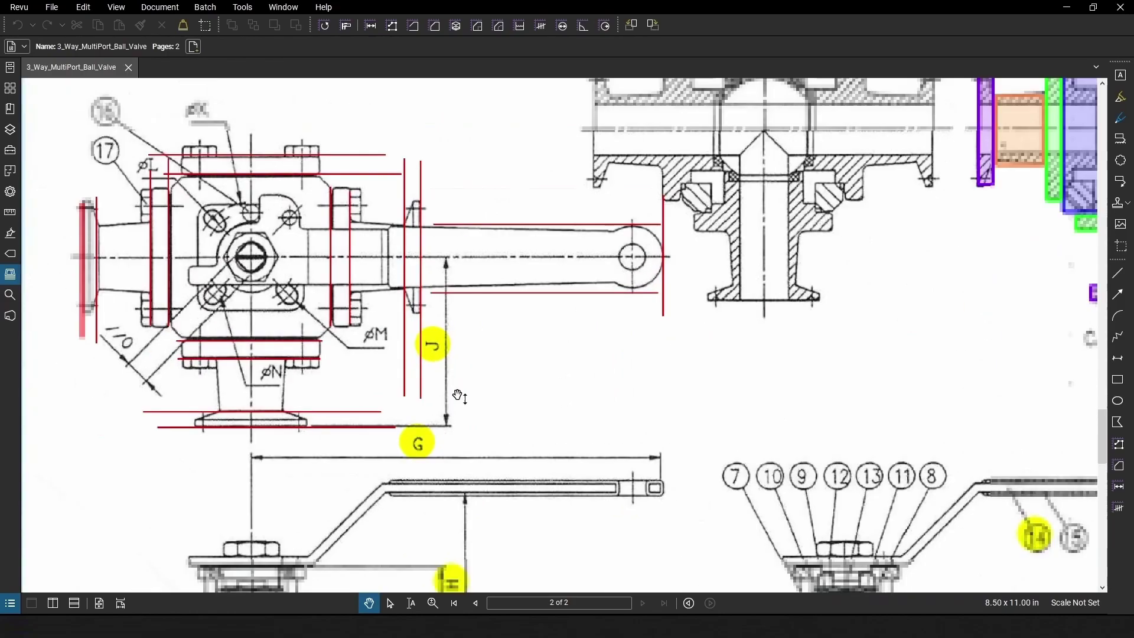
pyautogui.scroll(-1, 477, 391)
pyautogui.scroll(1, 478, 391)
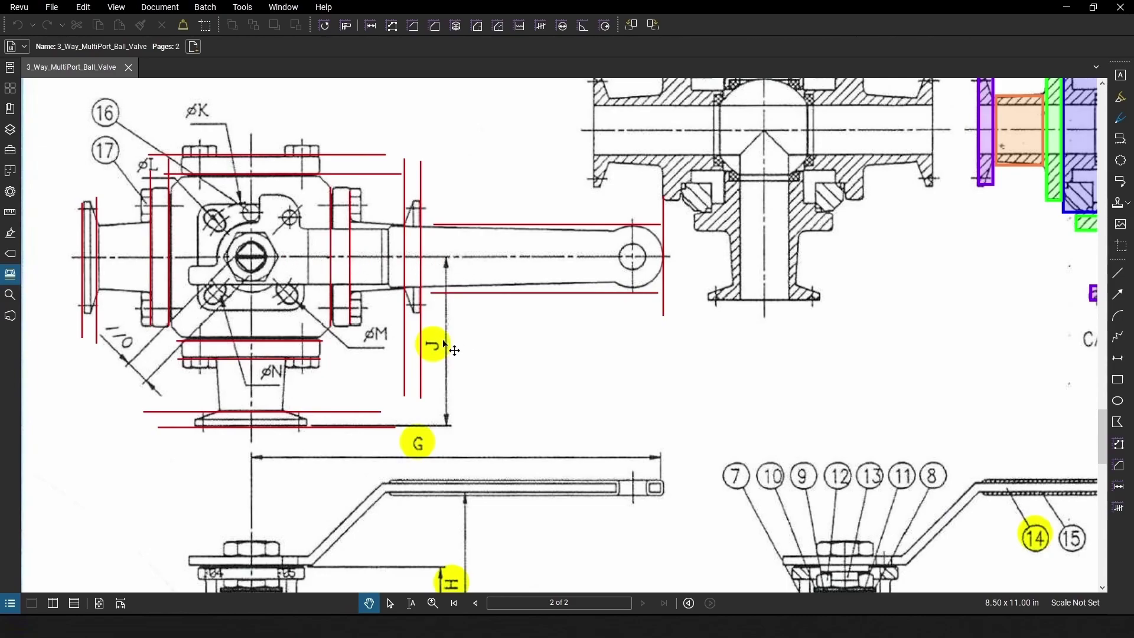
# Examine the valve's front elevation for handle length G and height H.
pyautogui.scroll(-1, 447, 340)
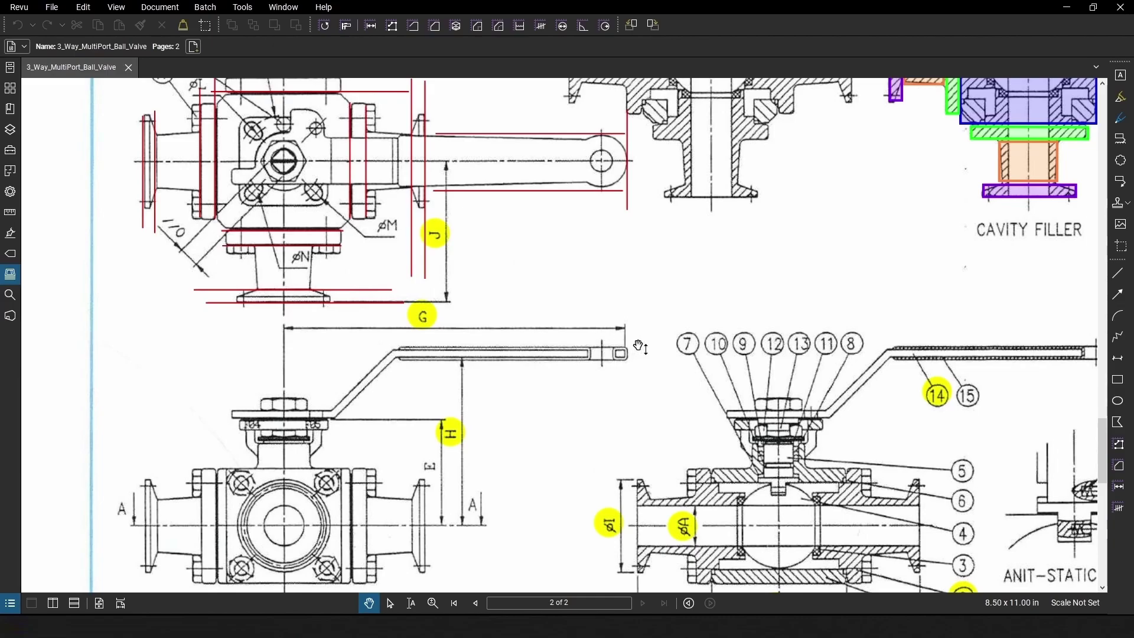
pyautogui.scroll(-1, 448, 362)
pyautogui.scroll(2, 460, 491)
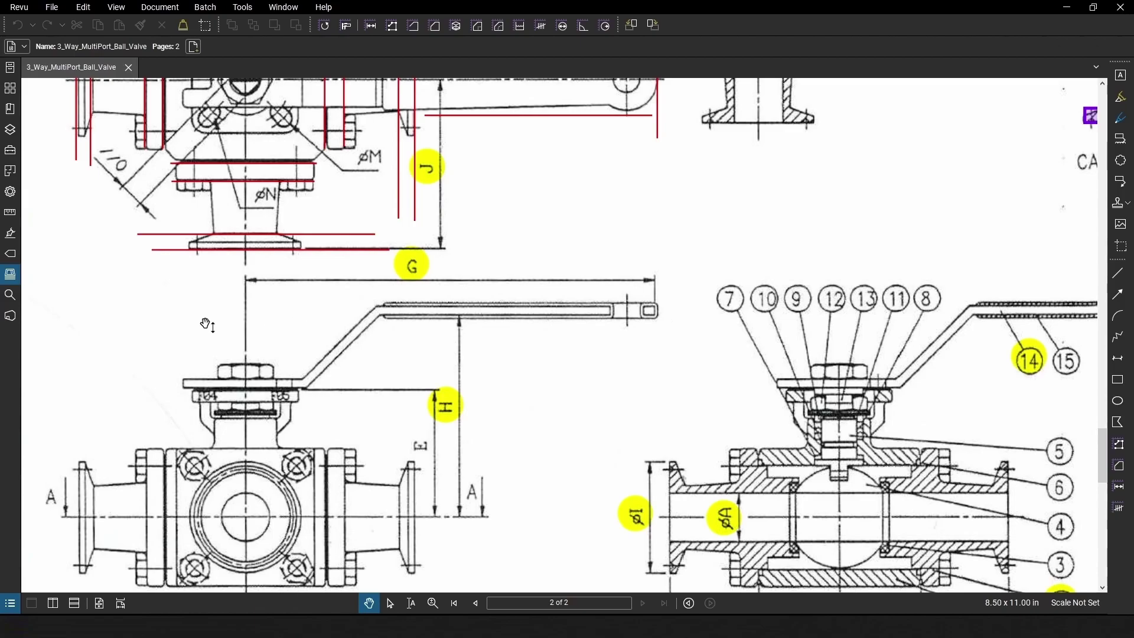
pyautogui.scroll(-3, 492, 390)
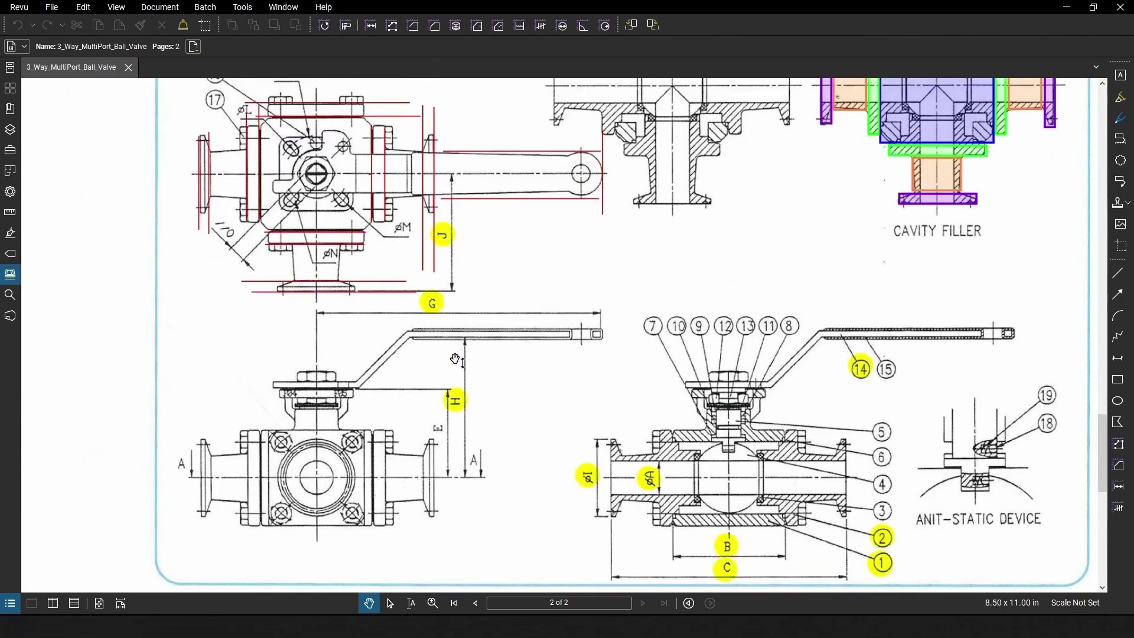
pyautogui.scroll(3, 570, 399)
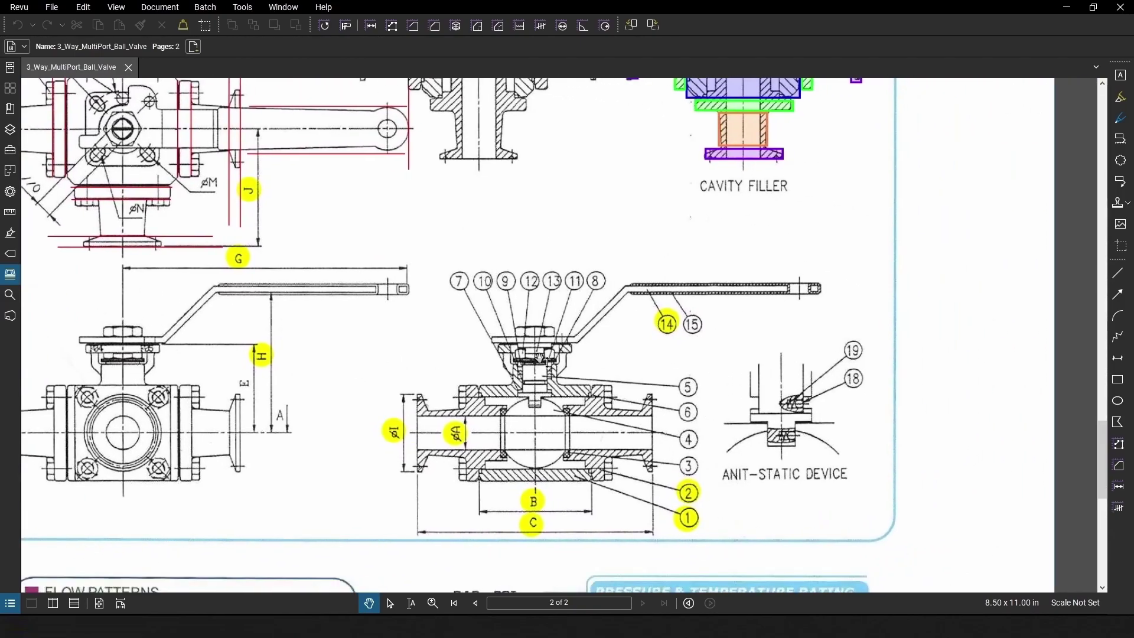
# Examine the valve's side section for diameters I and A and lengths B and C.
pyautogui.moveTo(627, 367); pyautogui.dragTo(721, 358)
pyautogui.scroll(5, 571, 389)
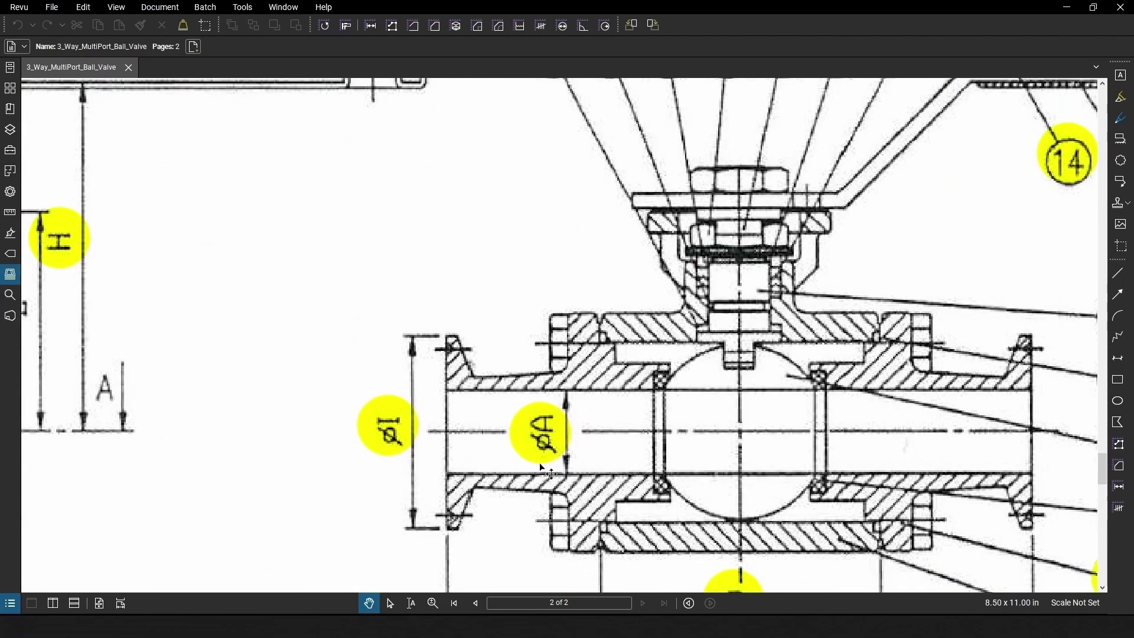
pyautogui.scroll(-5, 553, 425)
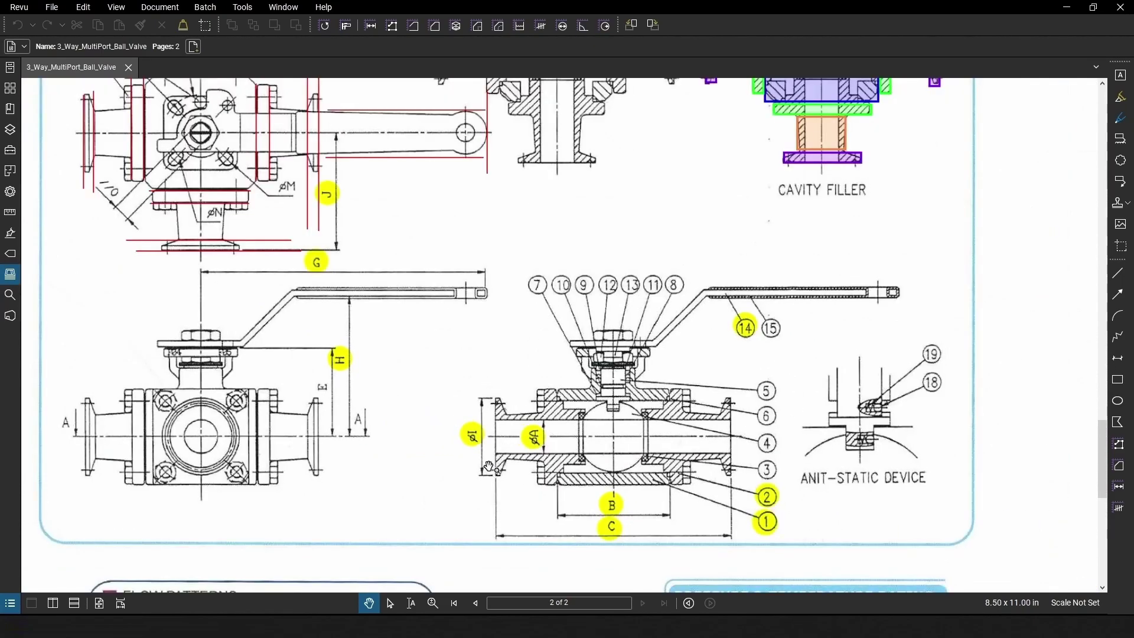
pyautogui.scroll(4, 504, 469)
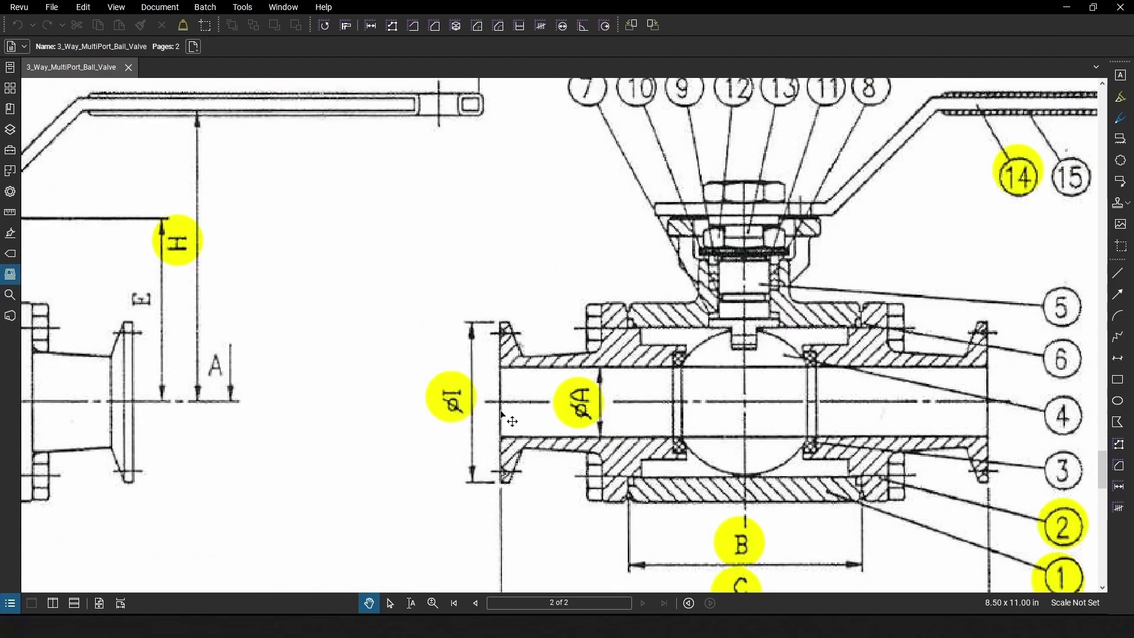
pyautogui.scroll(-3, 453, 401)
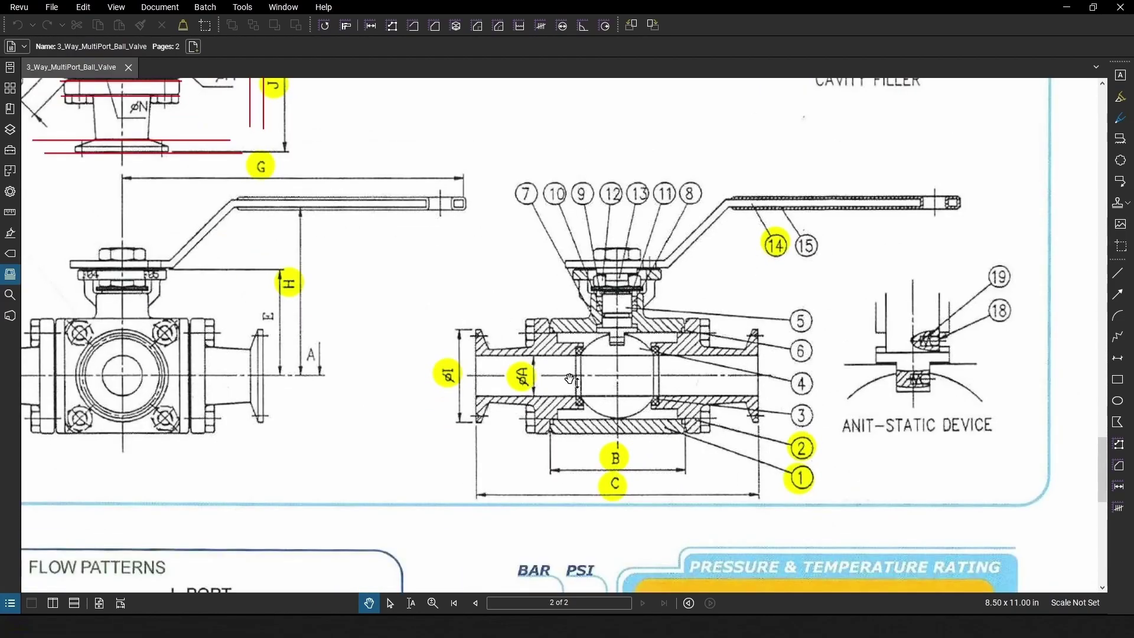
pyautogui.scroll(1, 581, 450)
pyautogui.scroll(-2, 566, 434)
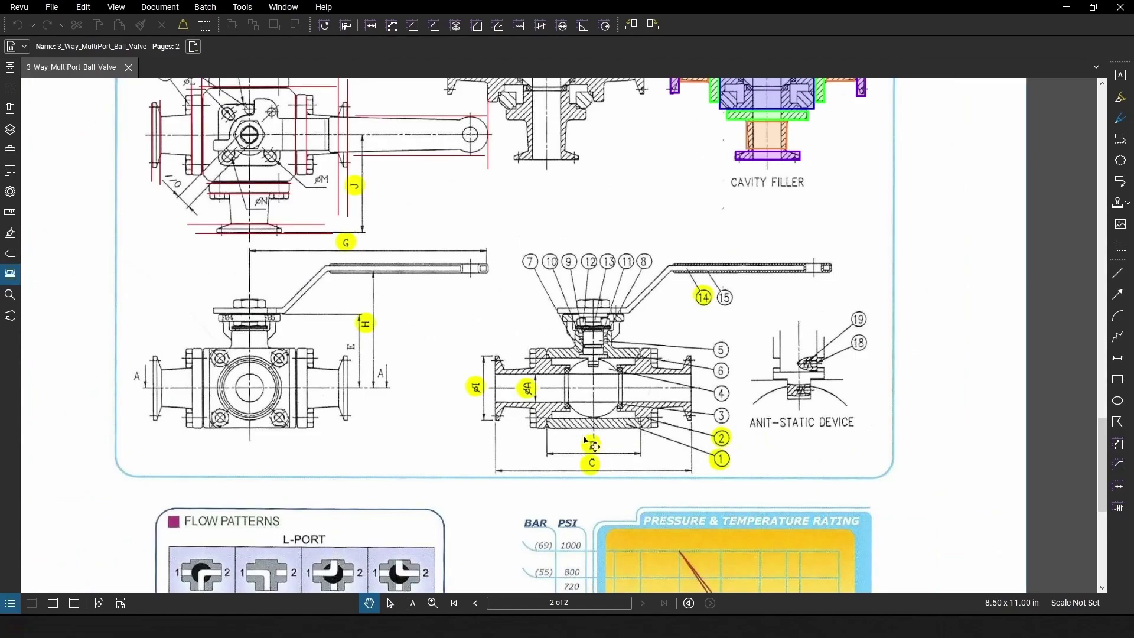
# Compare the guide lines in the valve's top view with the body and ports in the section view.
pyautogui.moveTo(411, 248); pyautogui.dragTo(474, 355)
pyautogui.scroll(5, 229, 202)
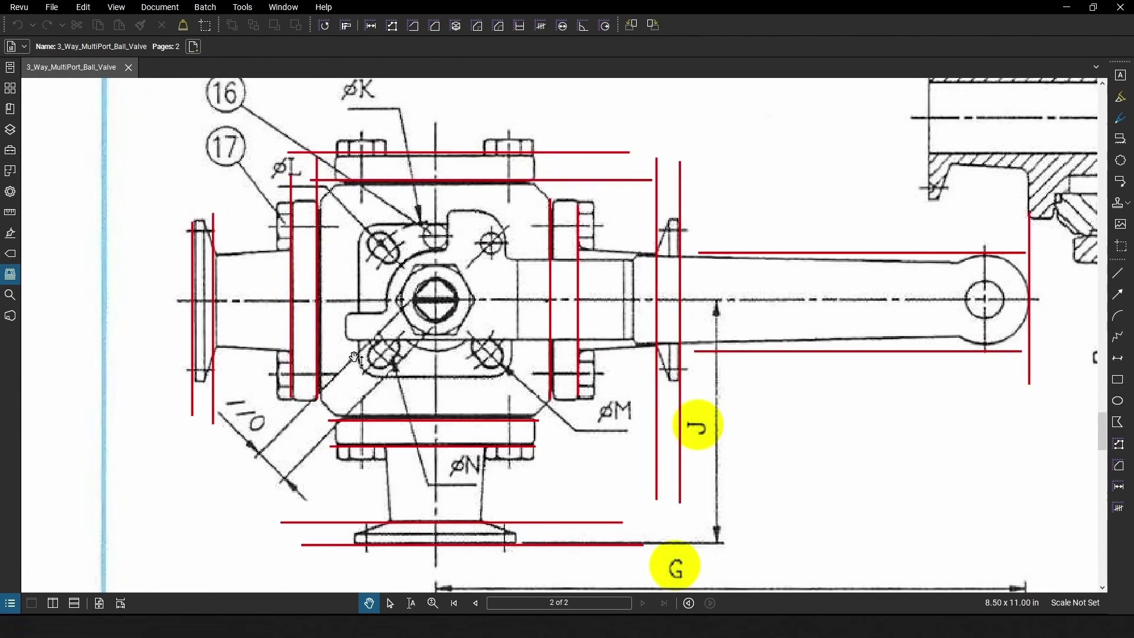
pyautogui.scroll(-3, 362, 284)
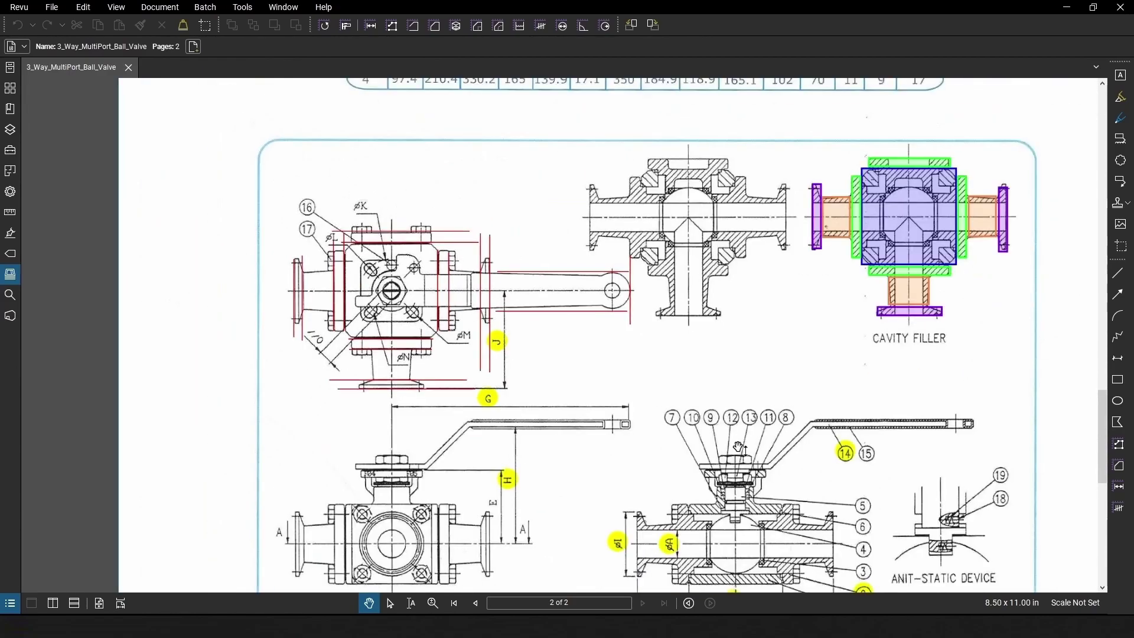
pyautogui.moveTo(738, 448); pyautogui.dragTo(605, 286)
pyautogui.scroll(2, 506, 469)
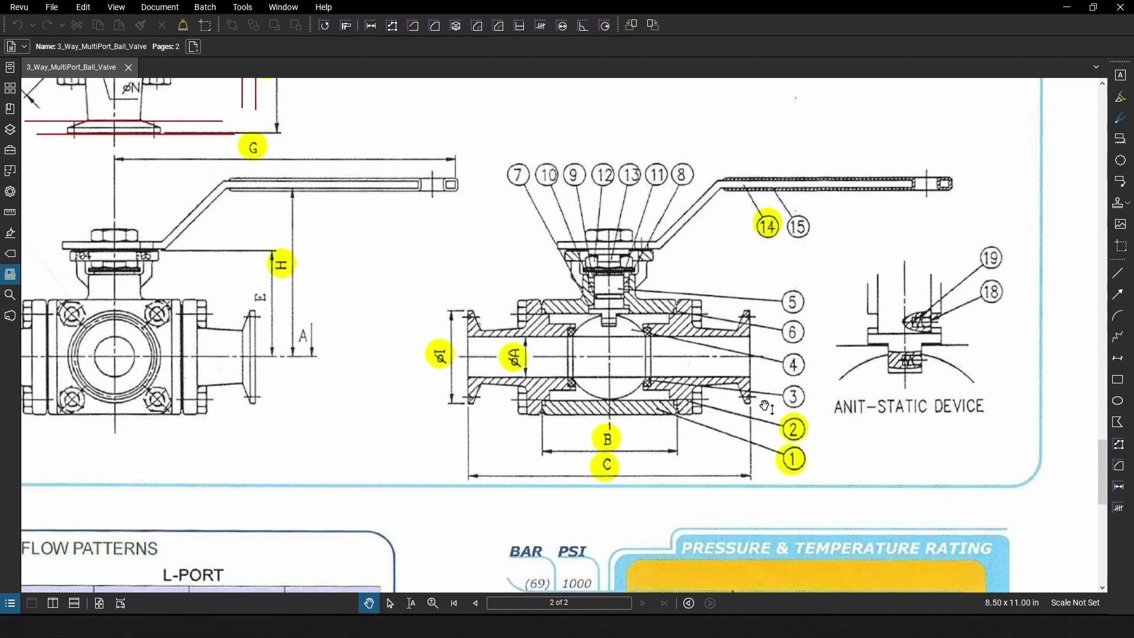
pyautogui.scroll(-4, 612, 401)
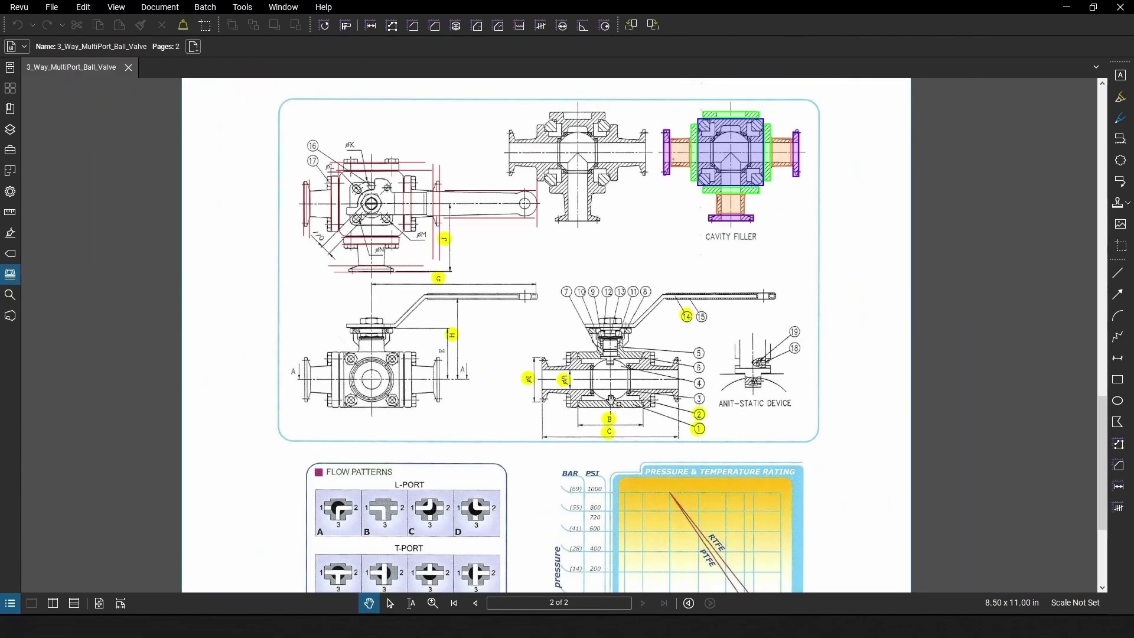
pyautogui.scroll(2, 534, 248)
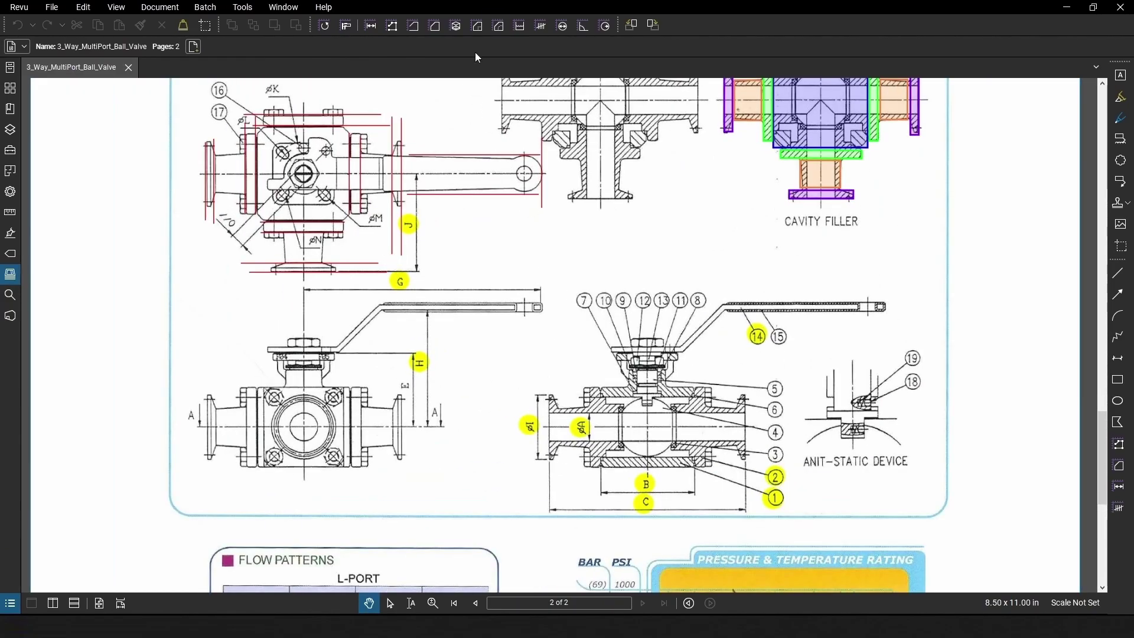
# Switch to Revit and draw a vertical reference plane right of the Center (Left/Right) plane, crossing the horizontal center plane.
pyautogui.moveTo(524, 10); pyautogui.dragTo(1133, 76)
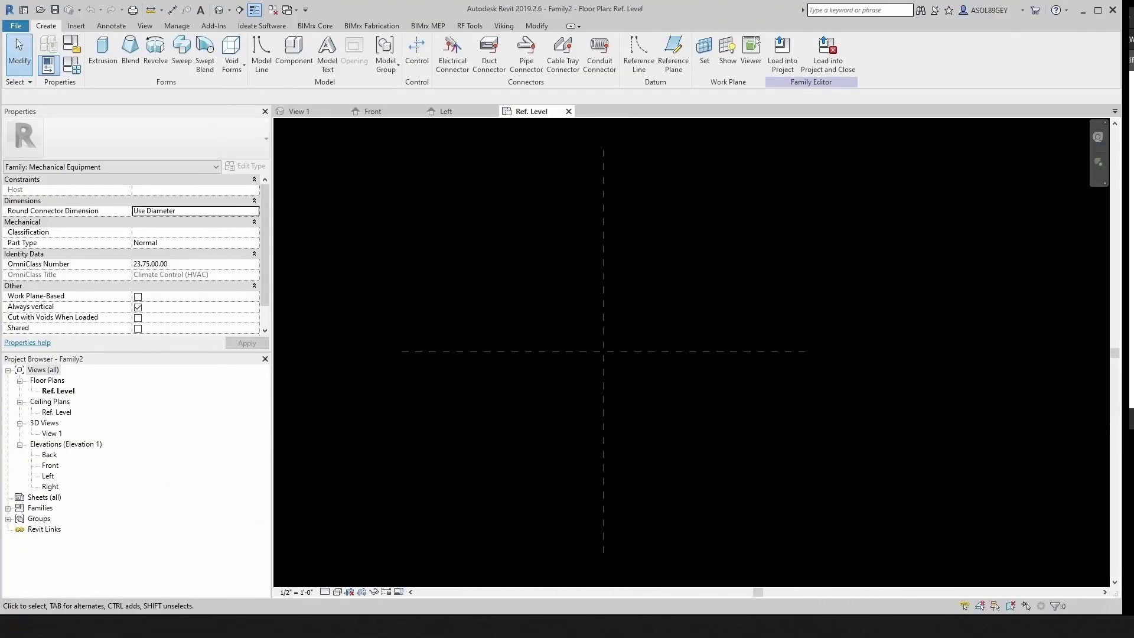
pyautogui.moveTo(614, 357); pyautogui.dragTo(476, 324, button='middle')
pyautogui.rightClick(466, 300)
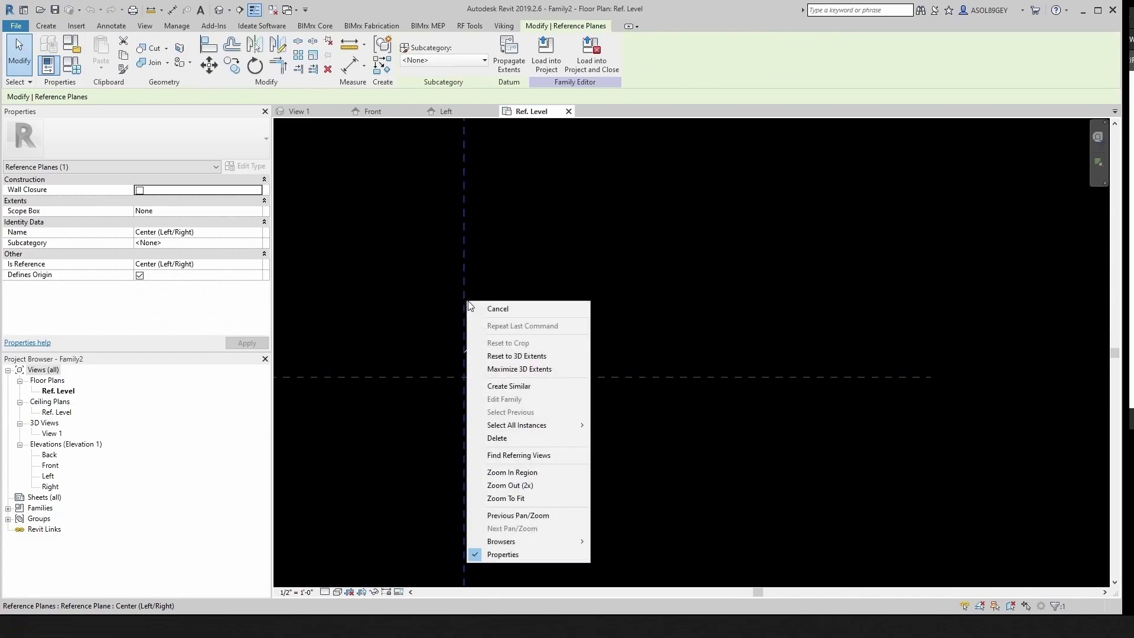
pyautogui.click(505, 385)
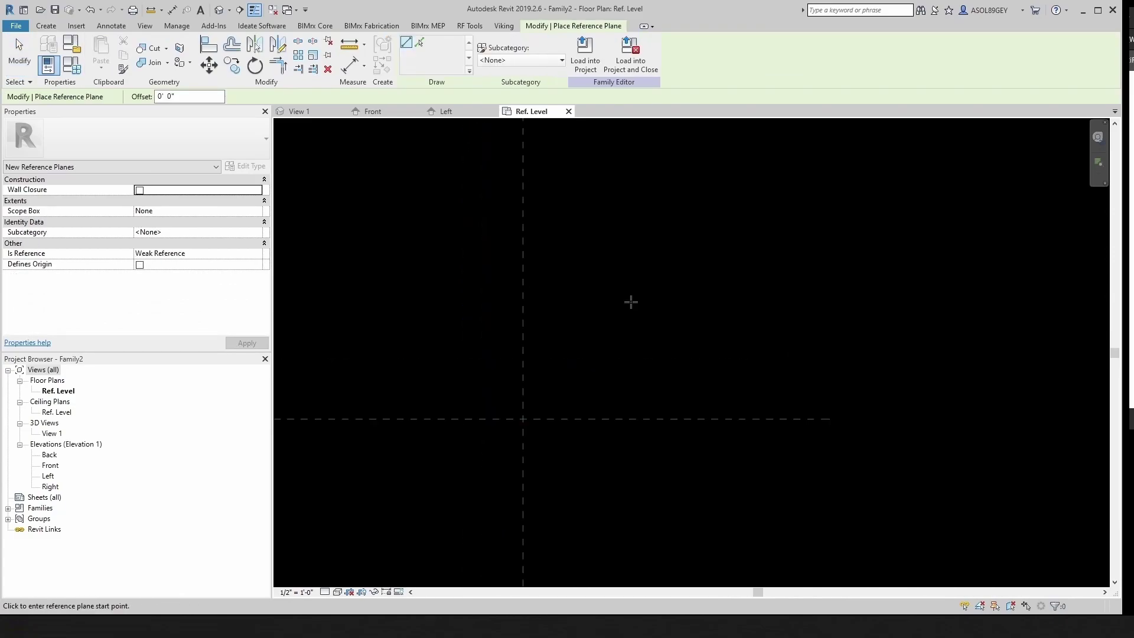
pyautogui.click(593, 312)
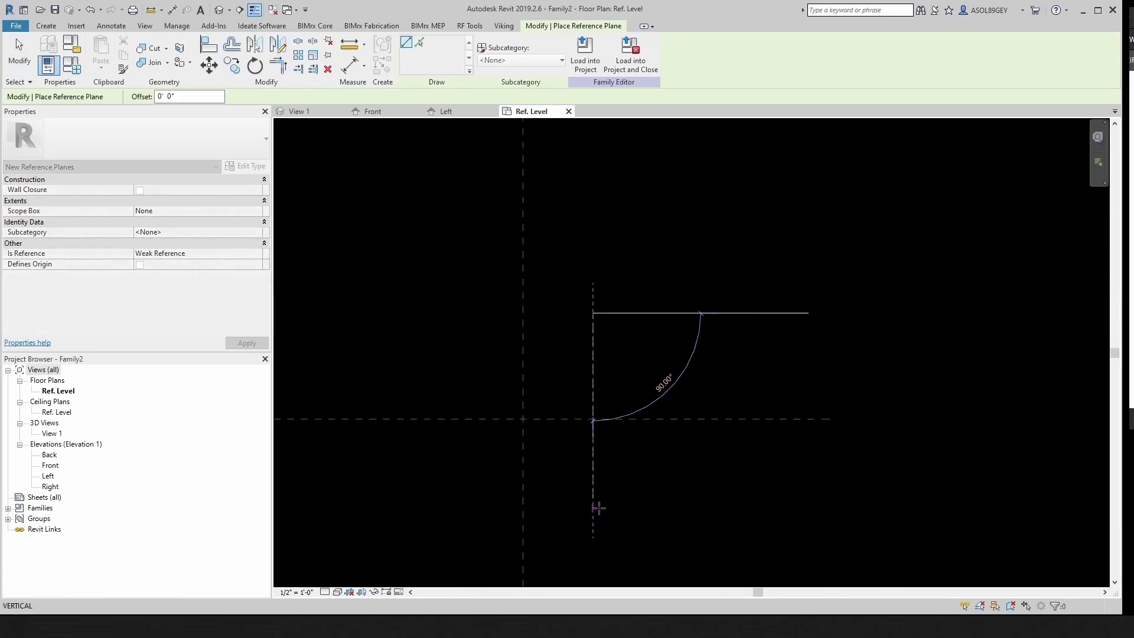
pyautogui.click(596, 507)
pyautogui.press('Escape')
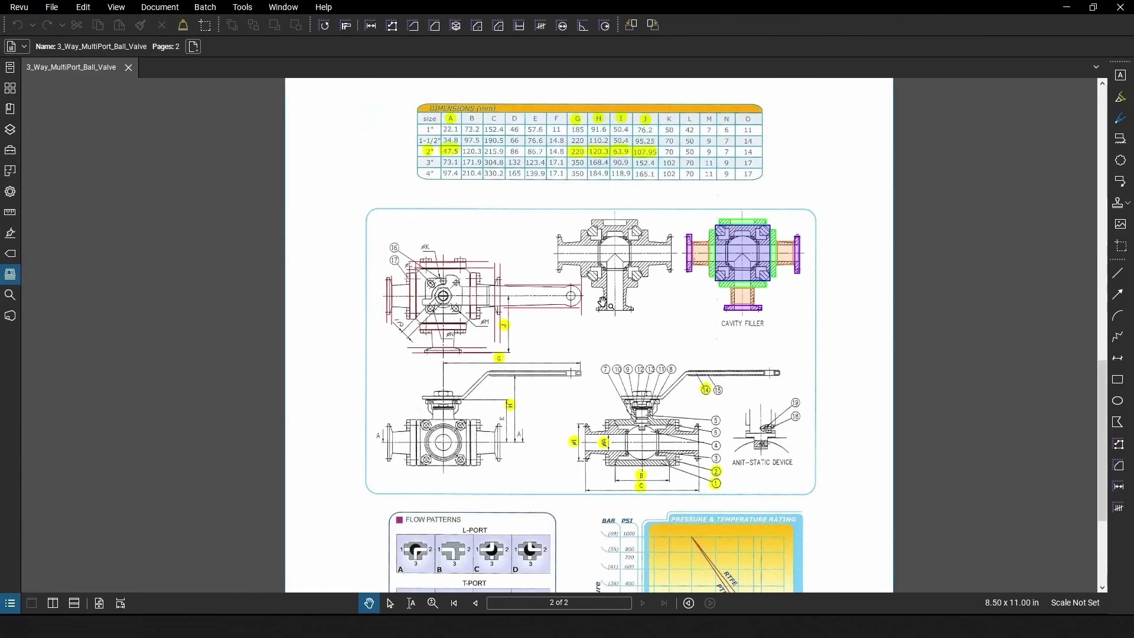
# Switch to the valve PDF in Revu and examine the millimetre dimensions table, especially the 2" row.
pyautogui.moveTo(602, 303); pyautogui.dragTo(613, 433)
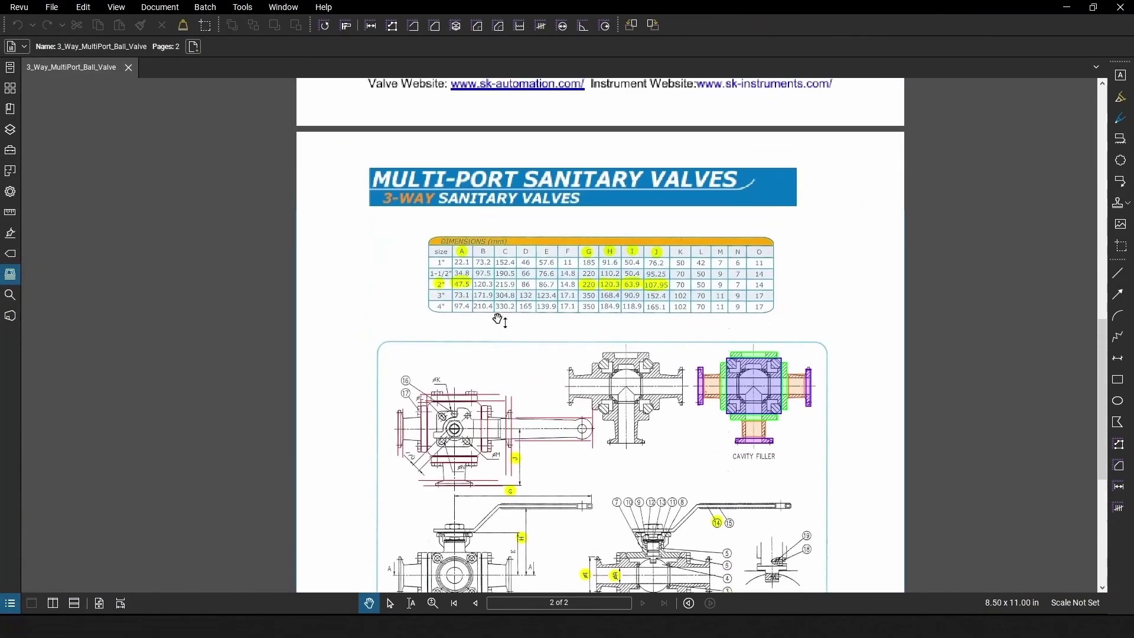
pyautogui.scroll(6, 457, 297)
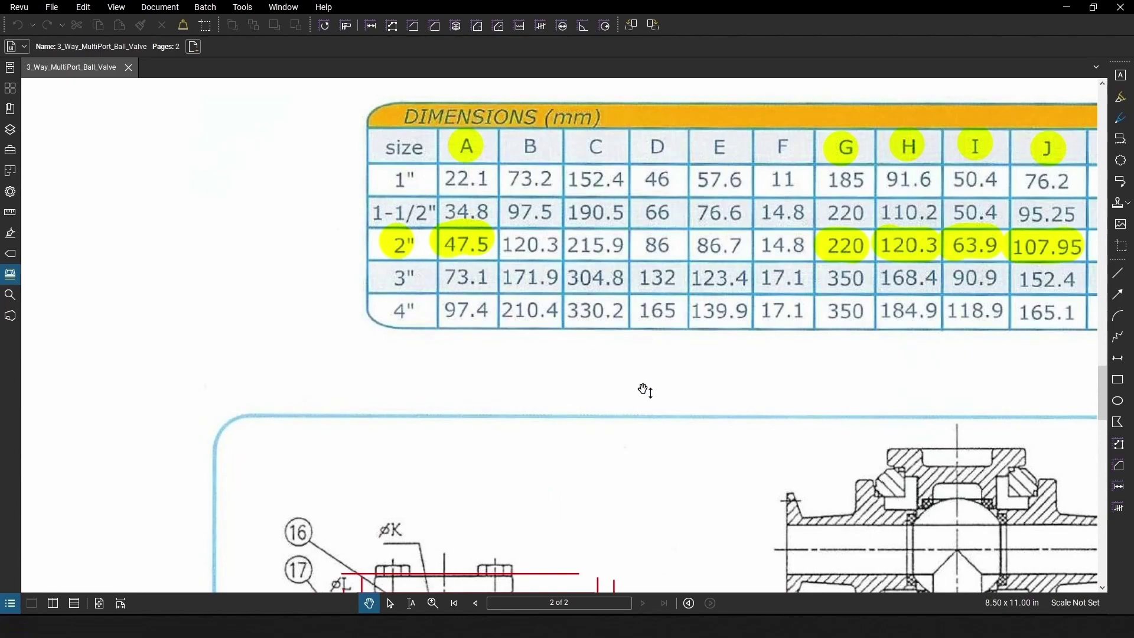
pyautogui.moveTo(644, 390); pyautogui.dragTo(461, 437)
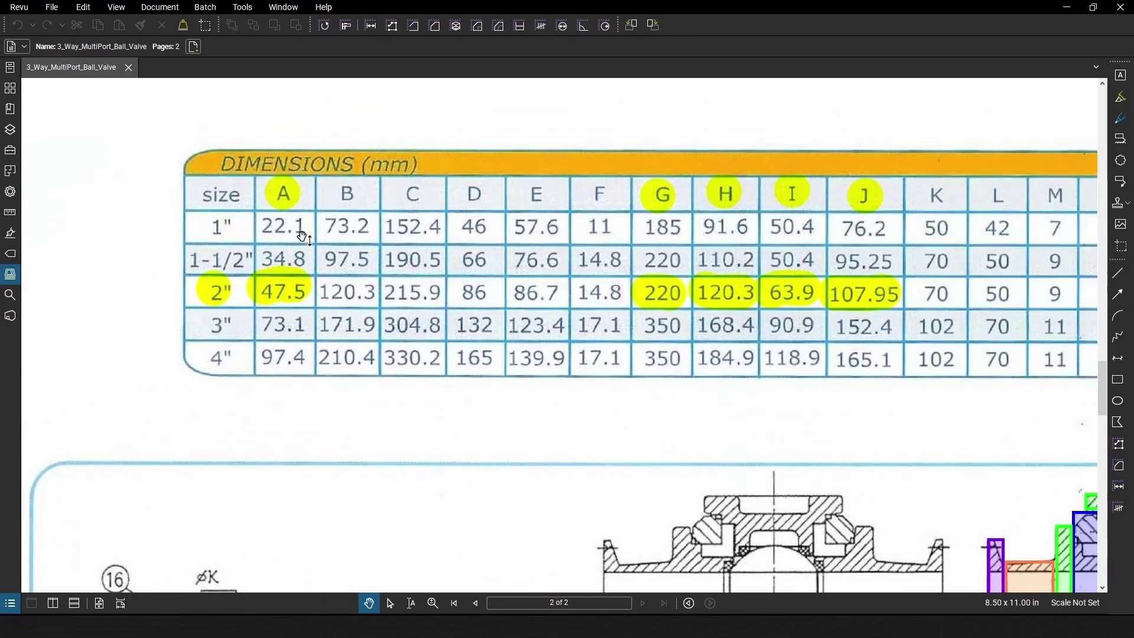
pyautogui.scroll(-2, 467, 372)
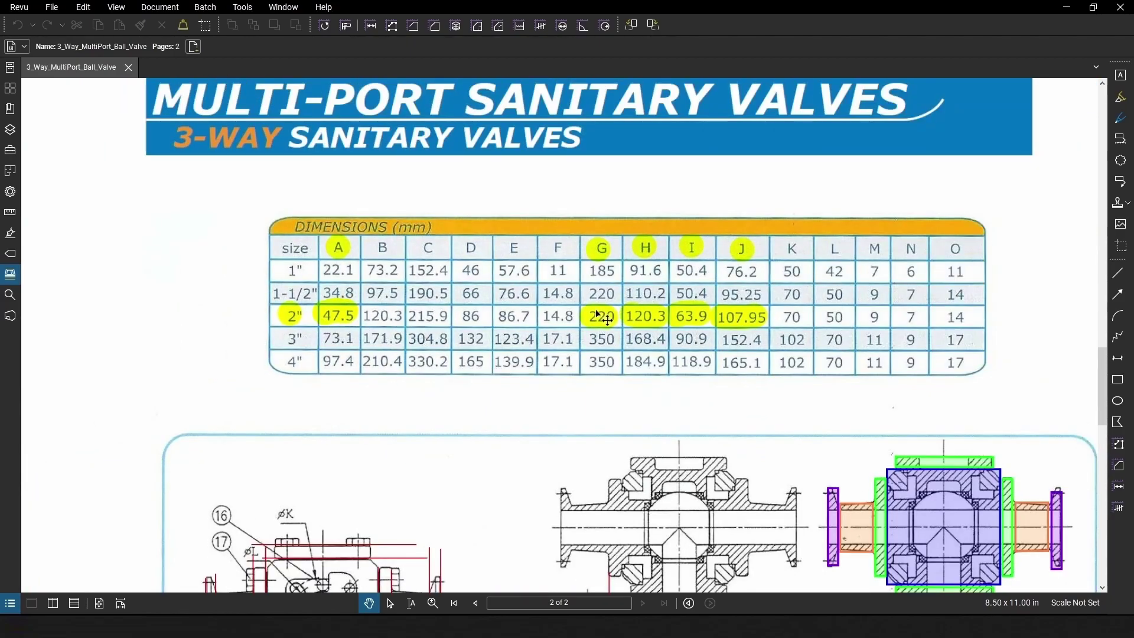
# Return to Revit and draw a matching vertical reference plane on the left side of the Center (Left/Right) plane.
pyautogui.moveTo(675, 14); pyautogui.dragTo(1133, 4)
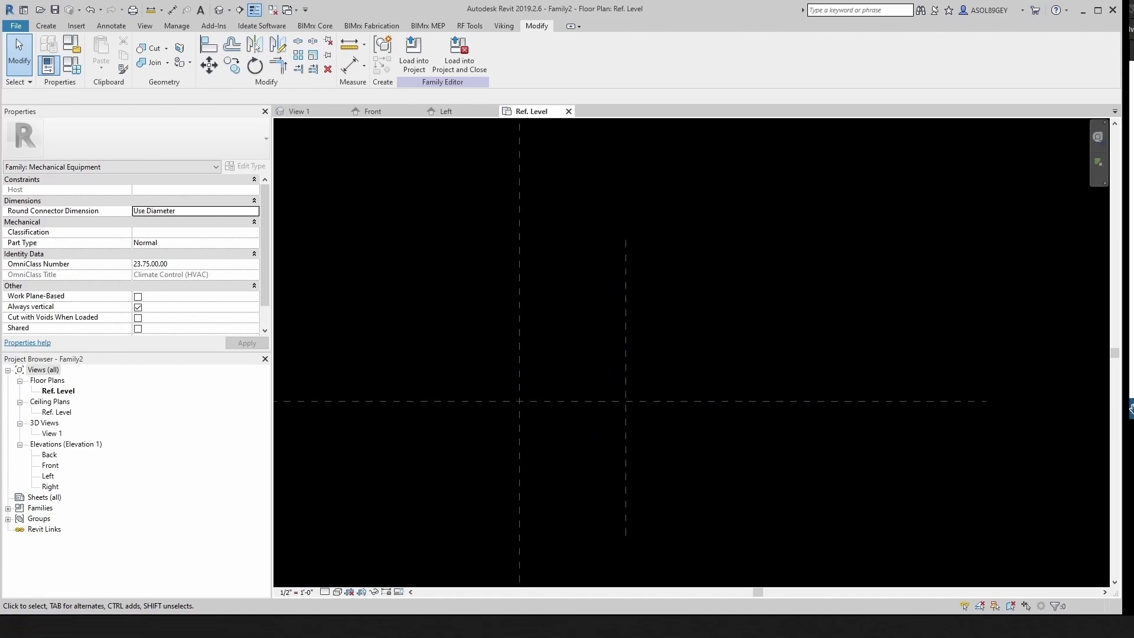
pyautogui.click(628, 352)
pyautogui.press('c')
pyautogui.press('s')
pyautogui.scroll(-1, 628, 352)
pyautogui.moveTo(628, 353); pyautogui.dragTo(650, 349, button='middle')
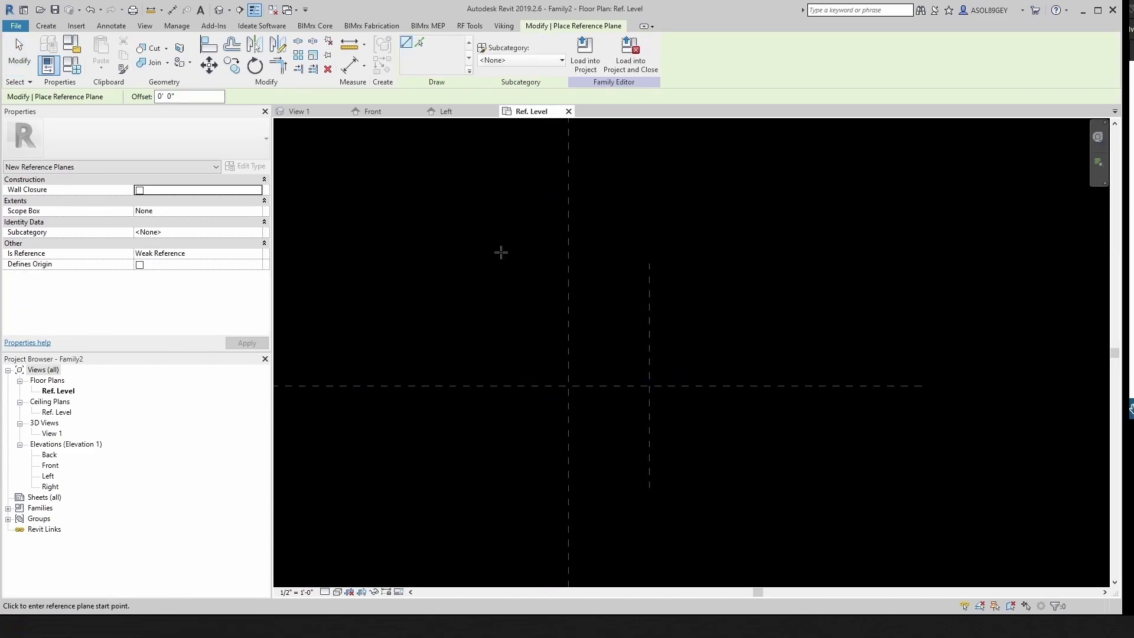
pyautogui.click(486, 264)
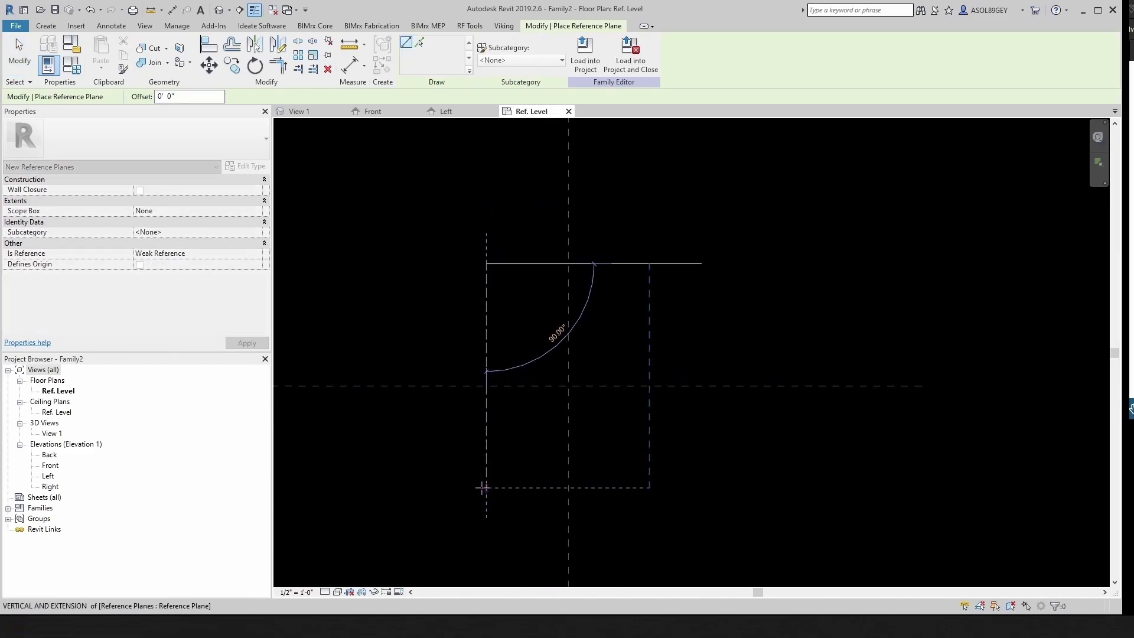
pyautogui.click(484, 488)
pyautogui.press('Escape')
pyautogui.press('Escape')
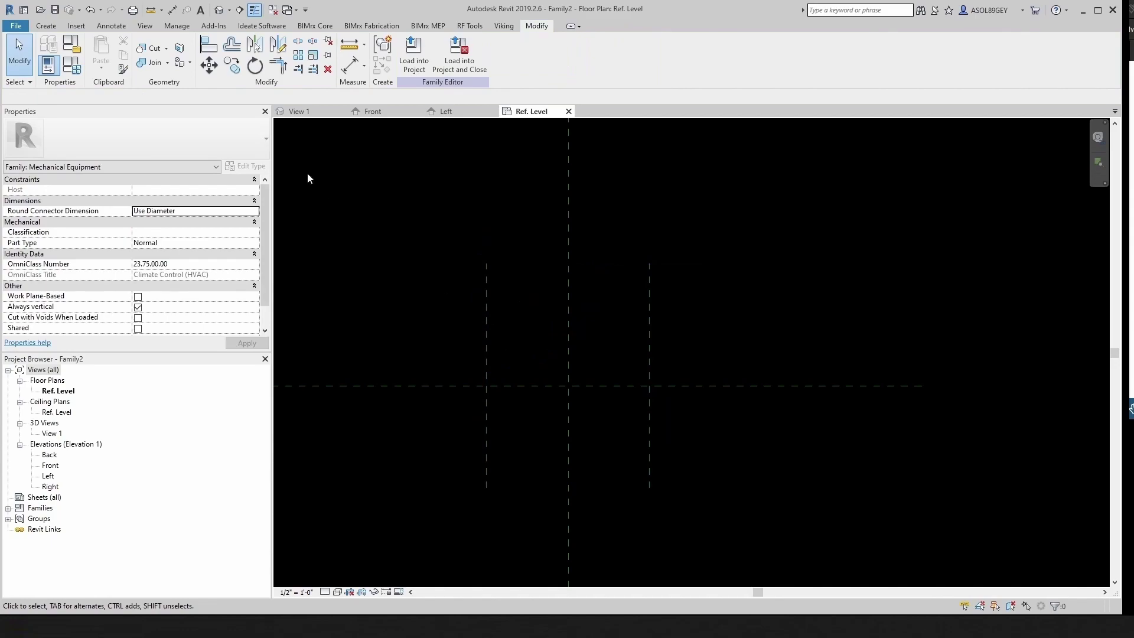
# Dimension the three vertical reference planes in one string and make their spacing equal (EQ).
pyautogui.click(172, 9)
pyautogui.click(650, 320)
pyautogui.click(568, 322)
pyautogui.click(487, 325)
pyautogui.click(381, 343)
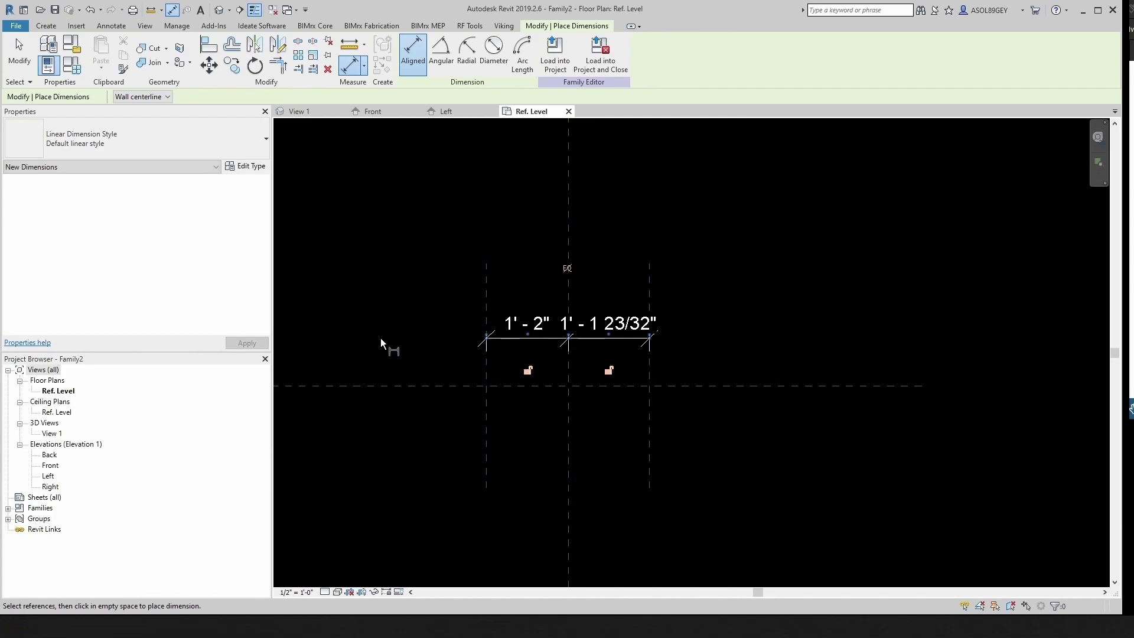
pyautogui.click(568, 269)
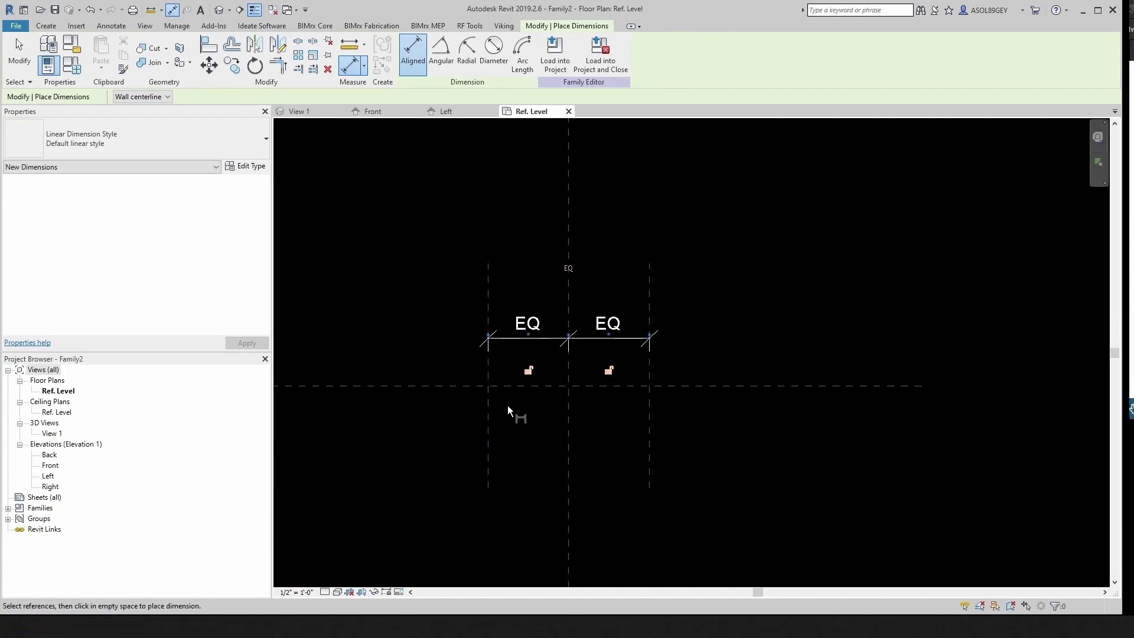
# Dimension between the two outer vertical planes and label it with a new type parameter "B Body" grouped under Dimensions.
pyautogui.click(487, 296)
pyautogui.click(649, 298)
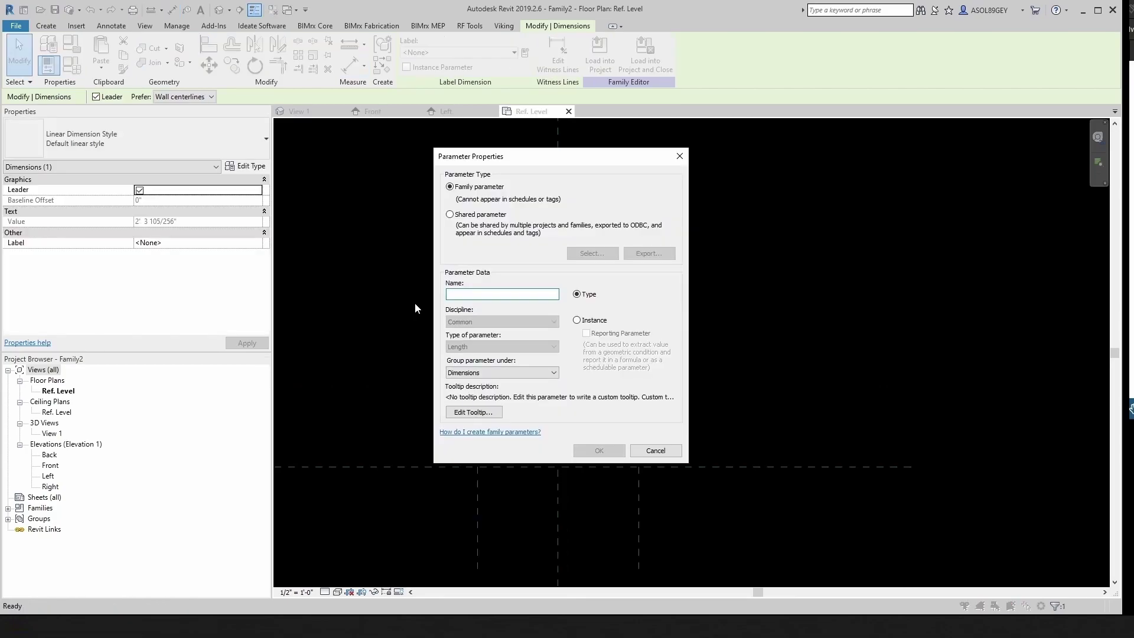
pyautogui.write('B Body')
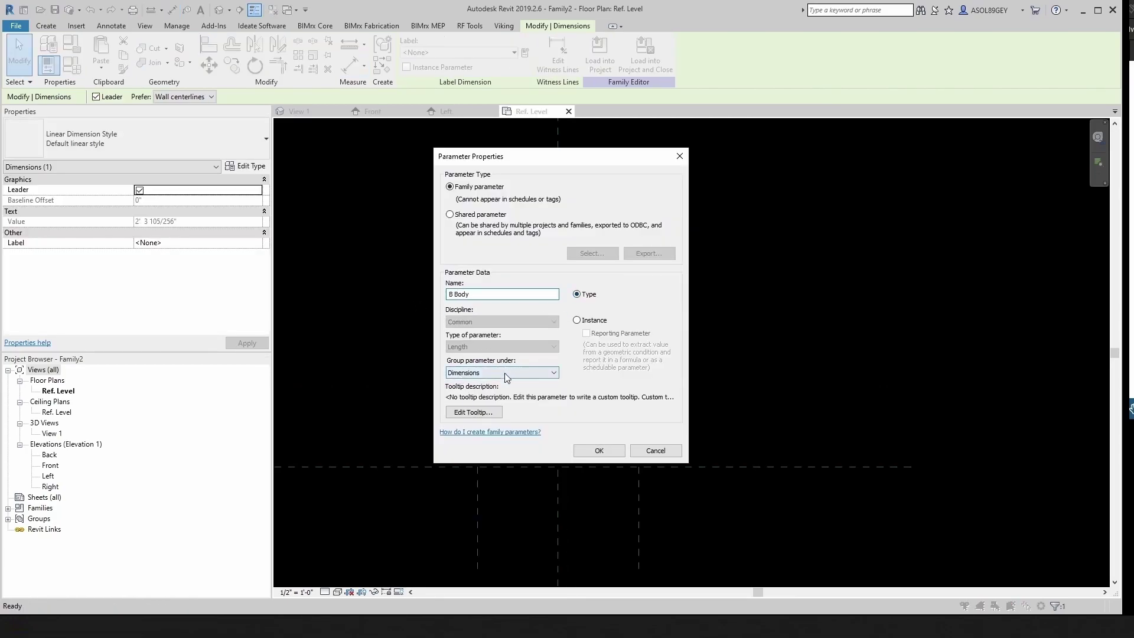
pyautogui.click(613, 453)
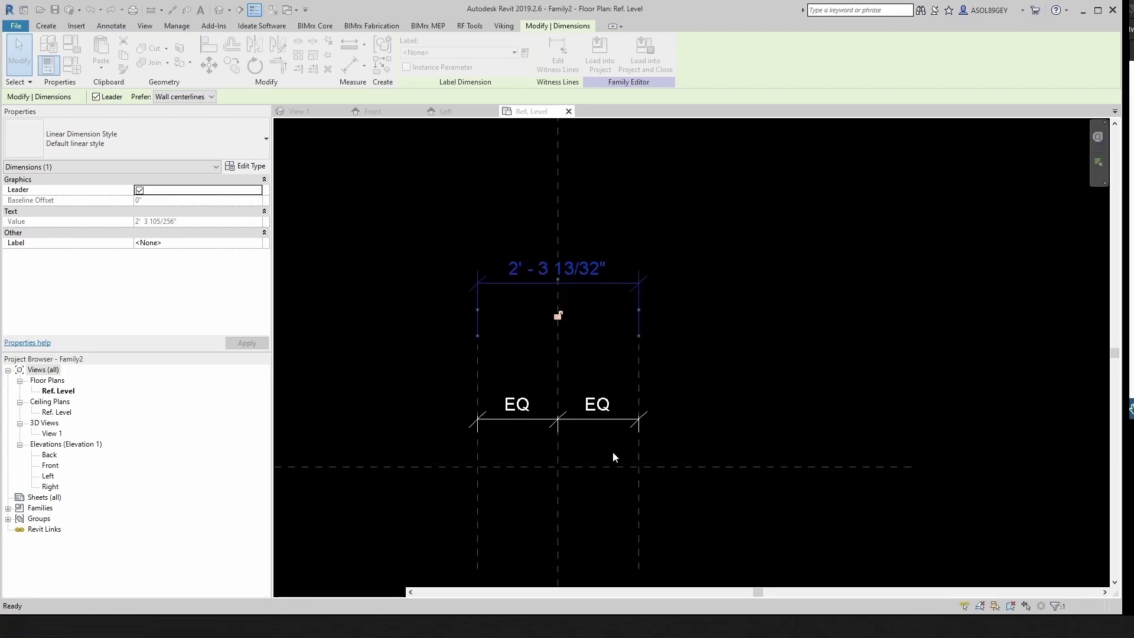
pyautogui.click(368, 234)
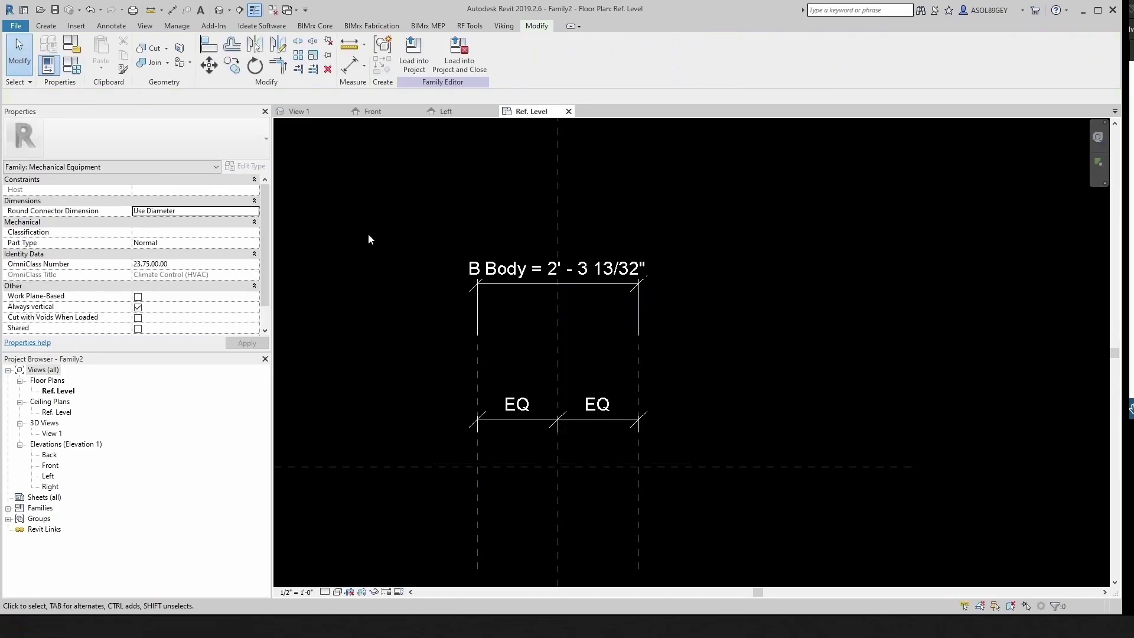
# Set the B Body parameter to 215.9 mm in the family types and apply it.
pyautogui.click(71, 72)
pyautogui.click(555, 237)
pyautogui.moveTo(550, 238); pyautogui.dragTo(515, 235)
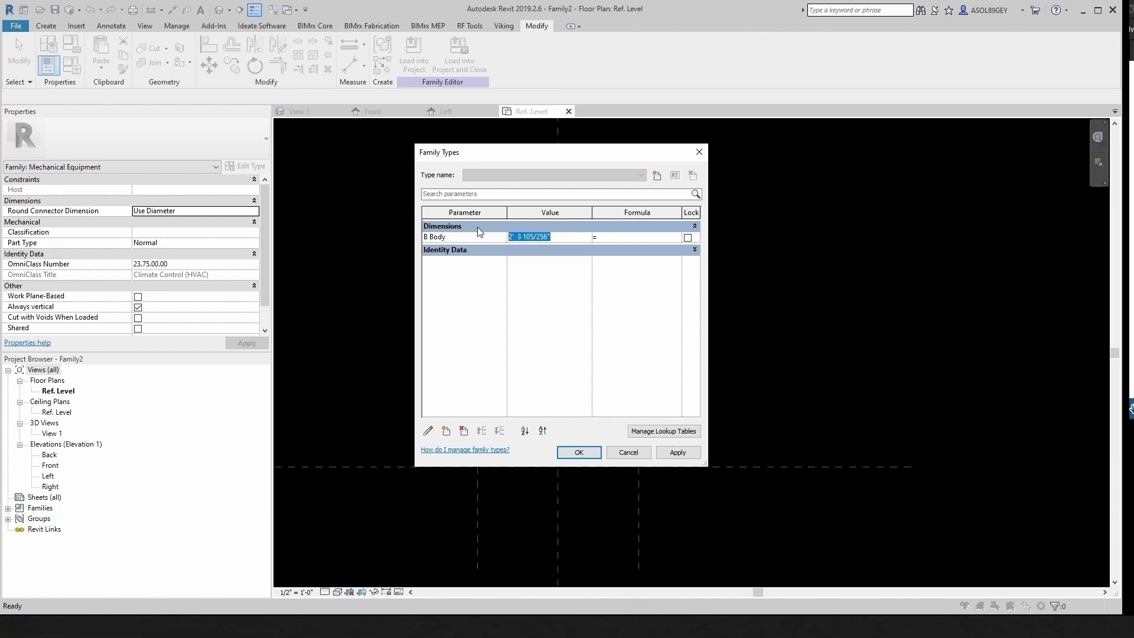
pyautogui.write('215.9mm')
pyautogui.click(672, 455)
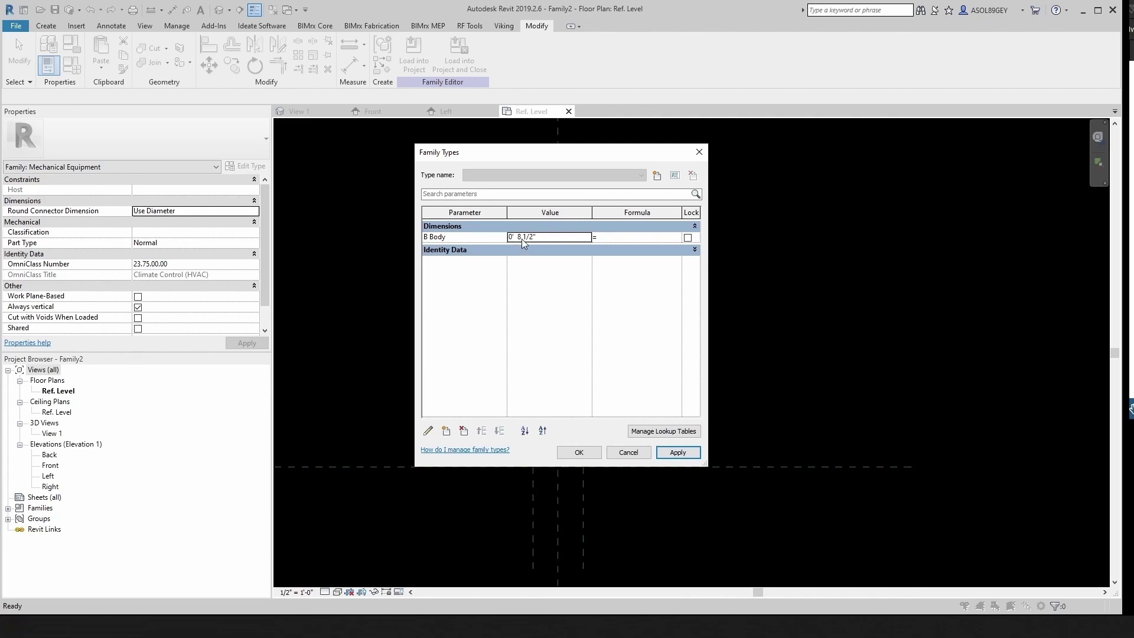
pyautogui.click(587, 452)
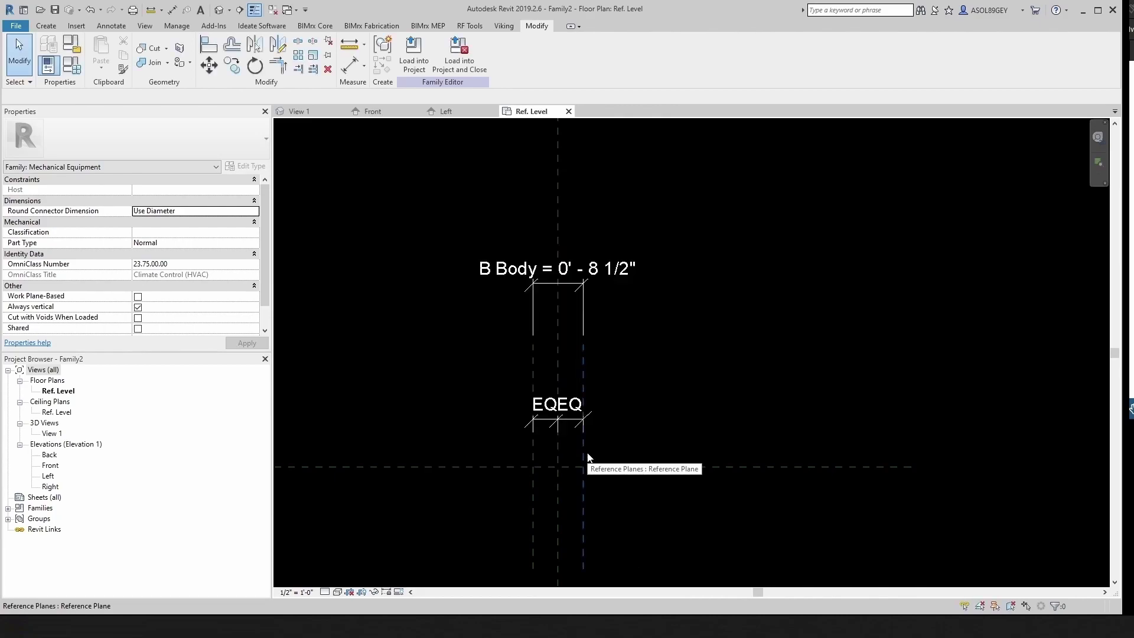
# Set the Ref. Level view's scale to 3" = 1'-0".
pyautogui.scroll(3, 575, 461)
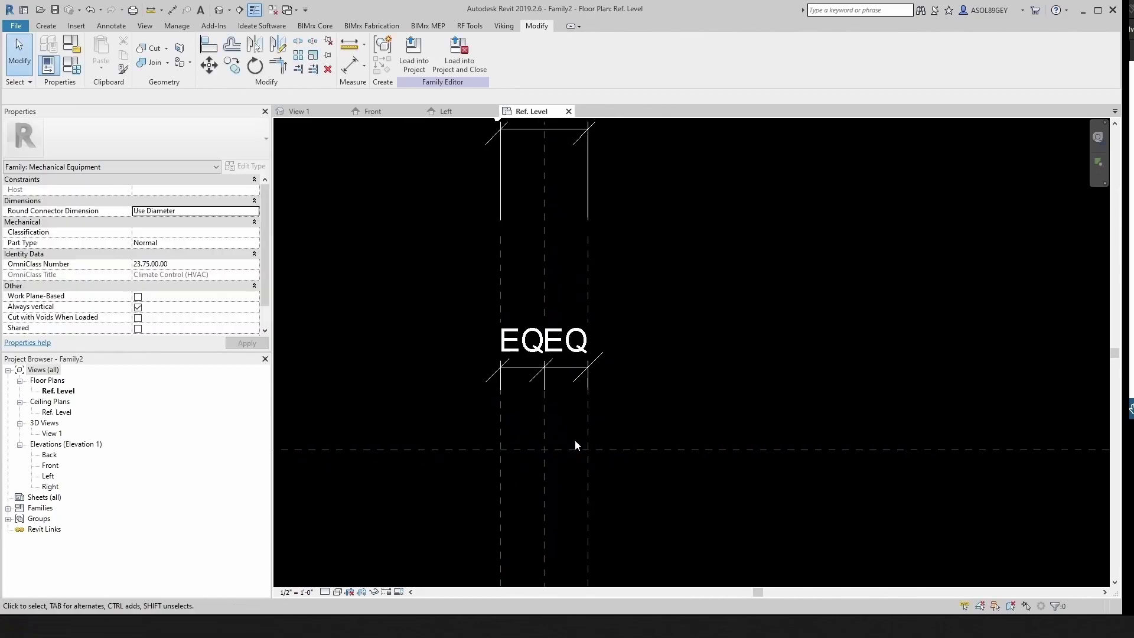
pyautogui.scroll(-2, 579, 366)
pyautogui.click(286, 596)
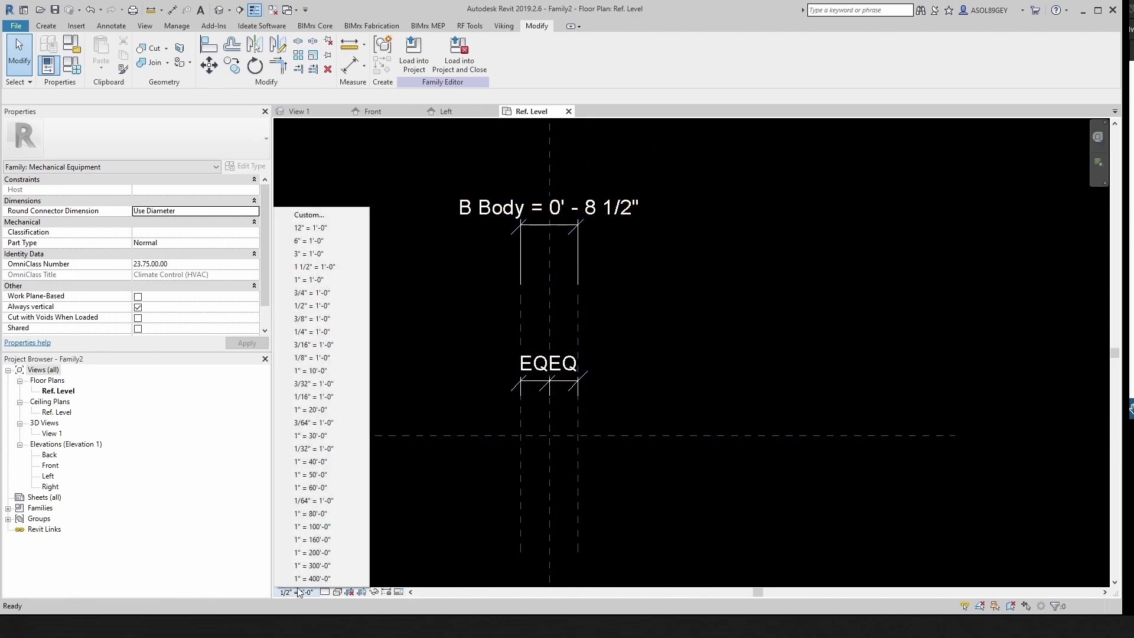
pyautogui.click(338, 253)
pyautogui.scroll(5, 586, 391)
pyautogui.scroll(-6, 585, 381)
pyautogui.scroll(1, 886, 395)
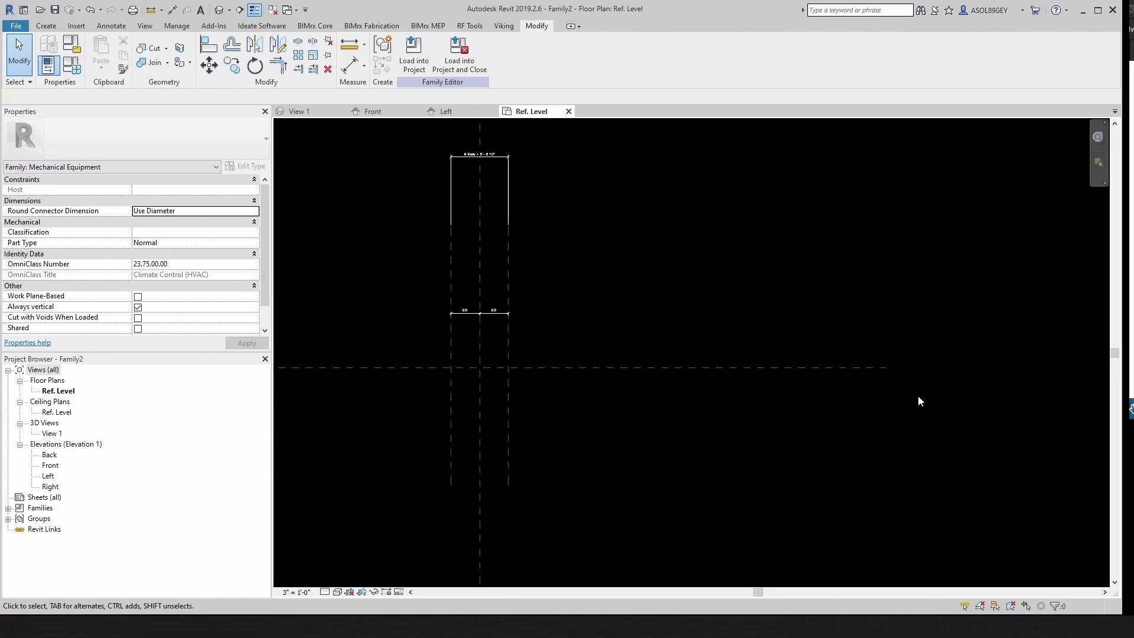
# Inspect the name of the horizontal center reference plane.
pyautogui.click(862, 370)
pyautogui.scroll(1, 884, 366)
pyautogui.scroll(3, 885, 366)
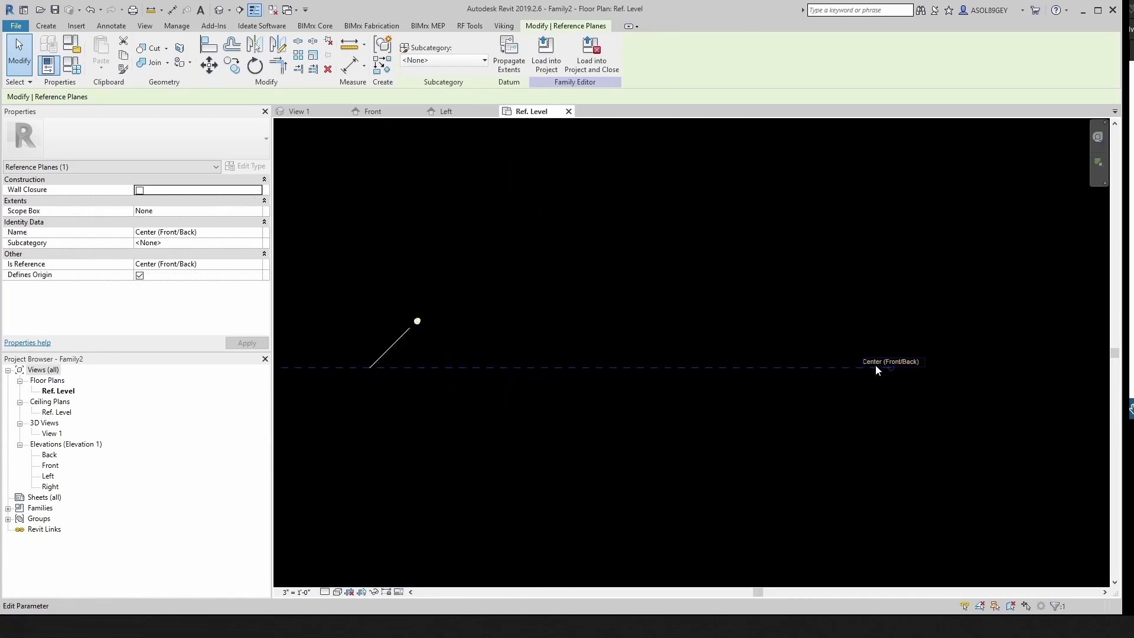
pyautogui.click(762, 416)
pyautogui.scroll(-5, 750, 417)
pyautogui.scroll(3, 465, 301)
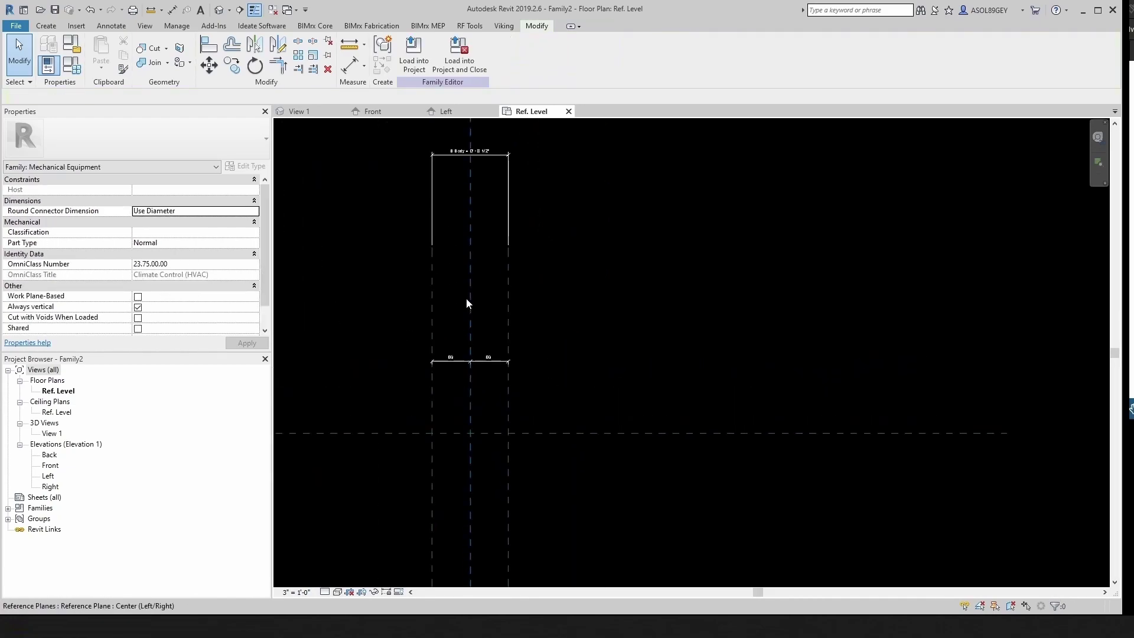
# Name the right vertical reference plane "Body Right".
pyautogui.click(509, 292)
pyautogui.click(500, 274)
pyautogui.write('Body R')
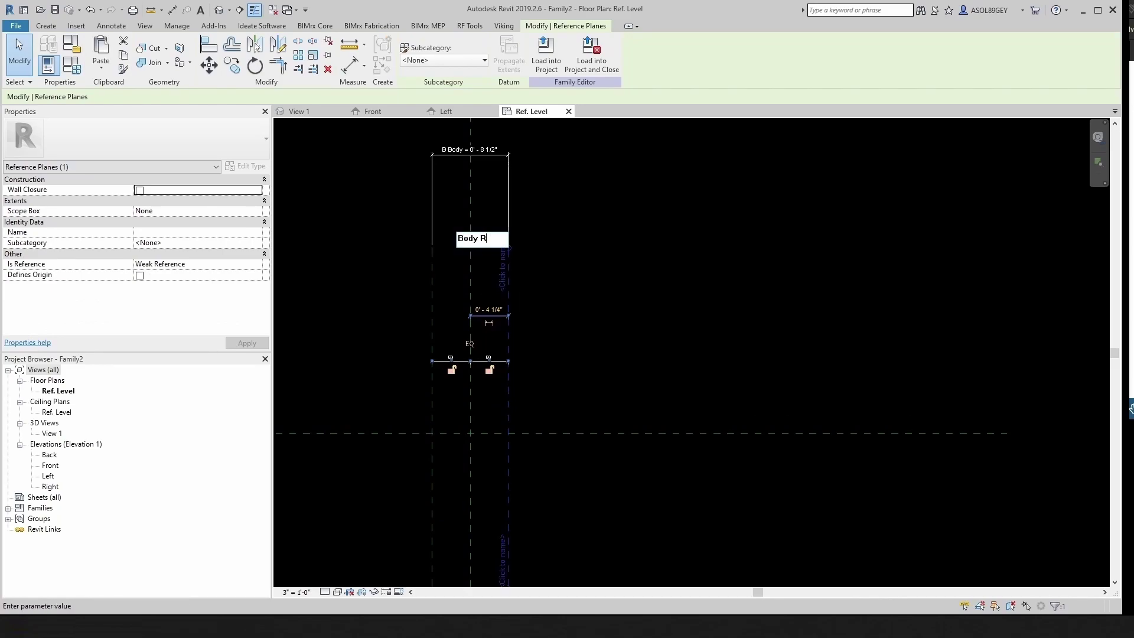
pyautogui.write('ight')
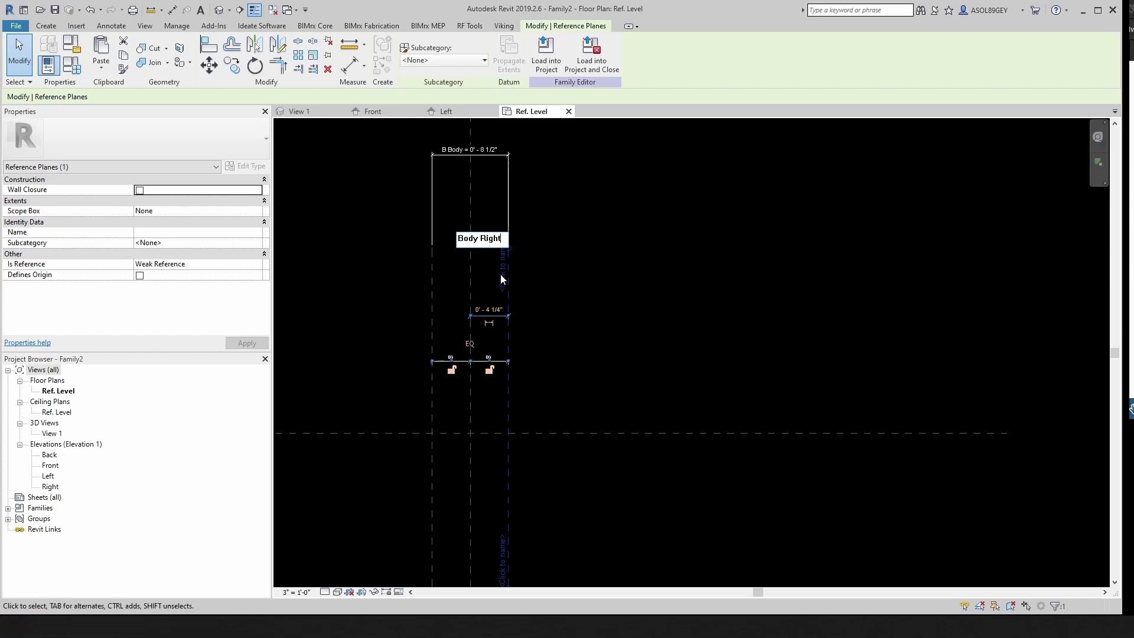
pyautogui.press('Return')
pyautogui.press('Escape')
# Name the left vertical reference plane "Body Left".
pyautogui.click(435, 295)
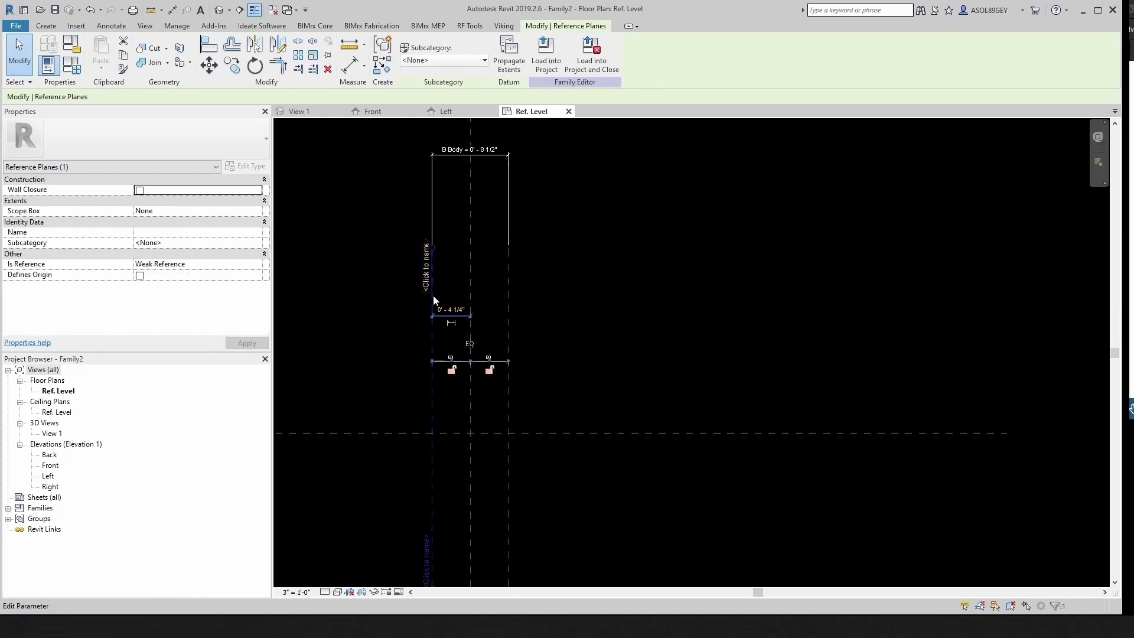
pyautogui.click(424, 276)
pyautogui.write('Body Left')
pyautogui.press('Return')
pyautogui.press('Escape')
# Draw a horizontal reference plane below the Center (Front/Back) plane, extending across both body planes.
pyautogui.scroll(-2, 476, 323)
pyautogui.scroll(2, 494, 402)
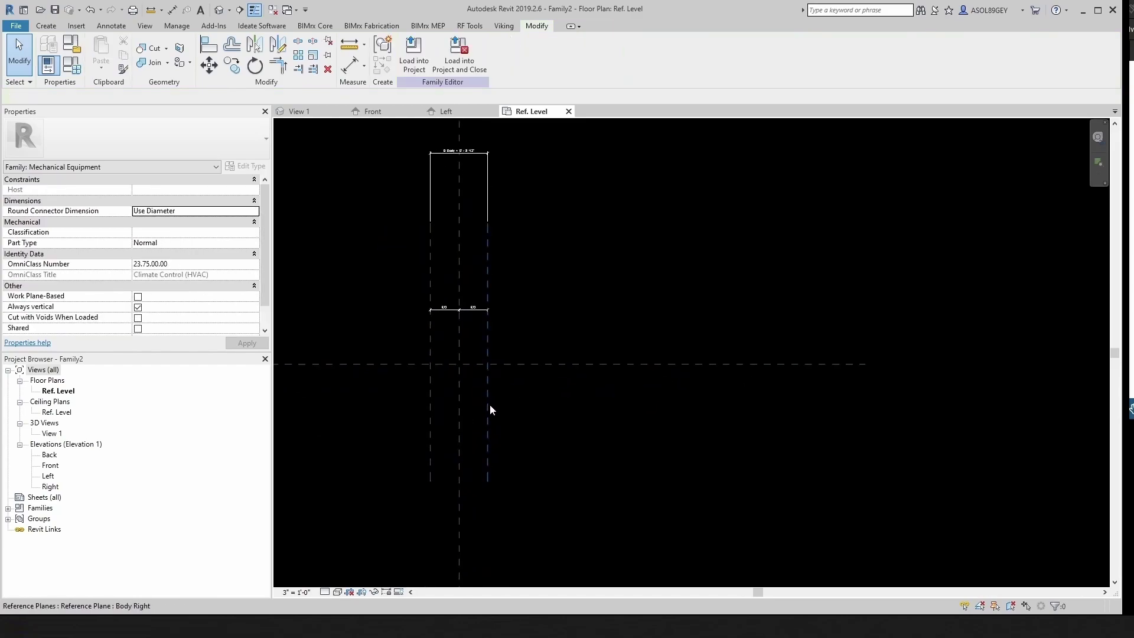
pyautogui.click(488, 407)
pyautogui.press('r')
pyautogui.press('p')
pyautogui.scroll(1, 450, 423)
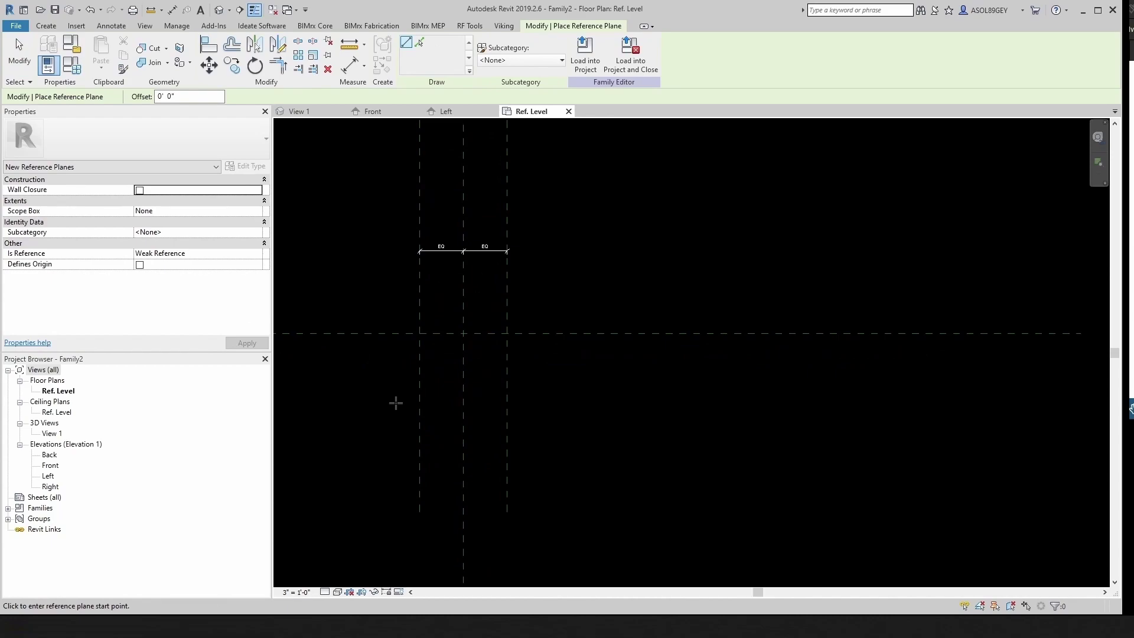
pyautogui.click(394, 377)
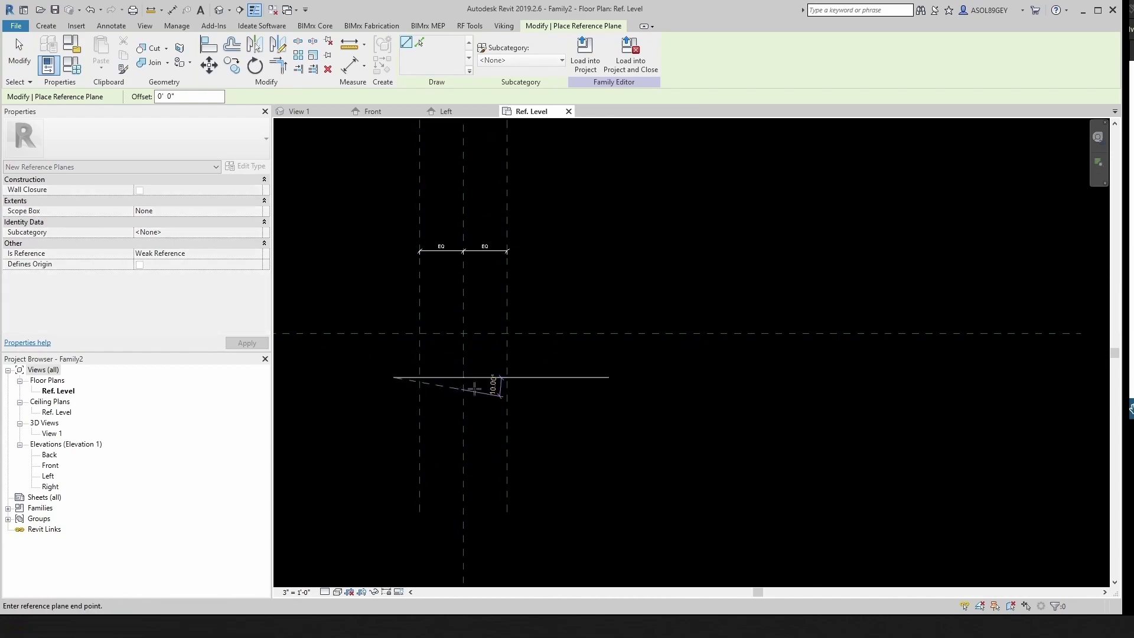
pyautogui.click(558, 375)
# Draw a second horizontal reference plane above the Center (Front/Back) plane, aligned in length with the lower one.
pyautogui.scroll(1, 391, 287)
pyautogui.click(386, 287)
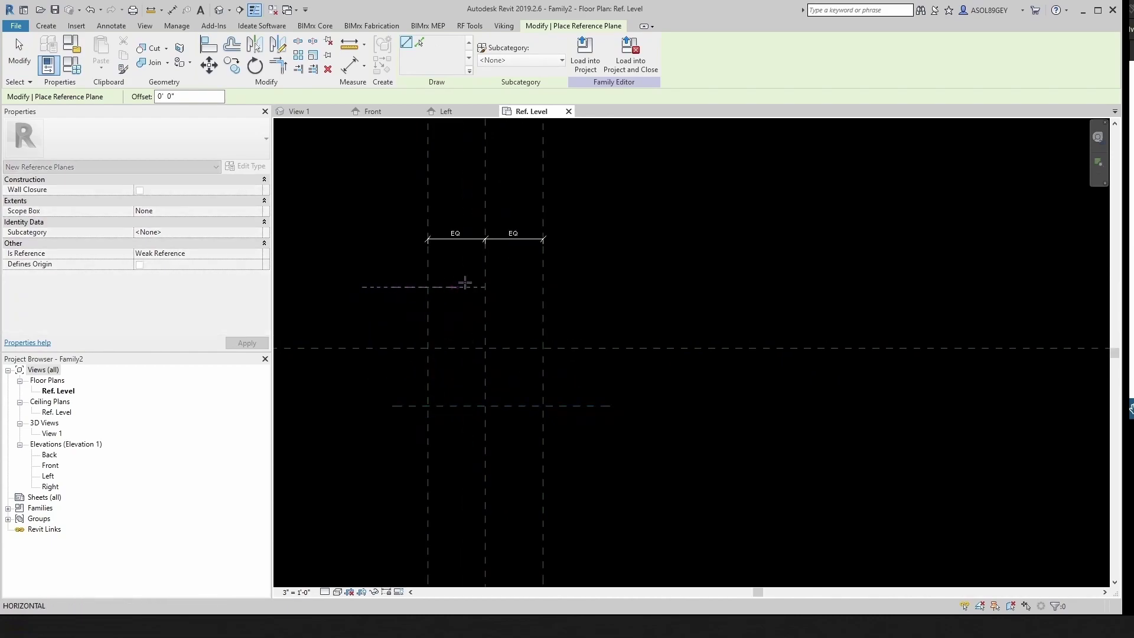
pyautogui.click(608, 287)
pyautogui.press('Escape')
pyautogui.press('Escape')
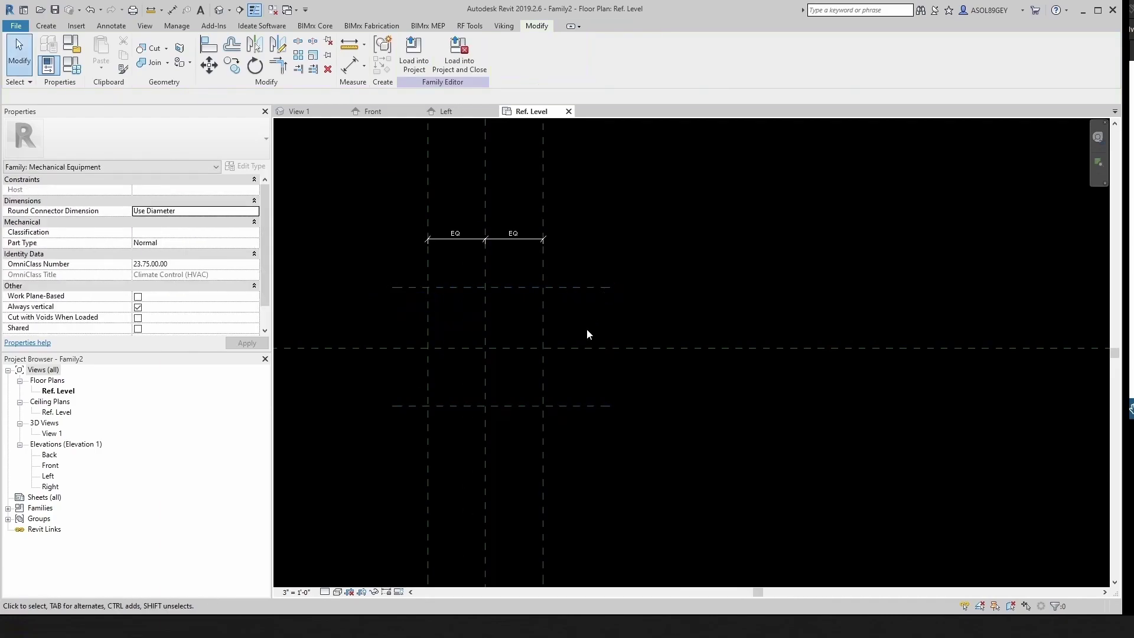
# Dimension the two horizontal reference planes and the Center (Front/Back) plane as one string, and constrain the spacing to be equal.
pyautogui.click(171, 10)
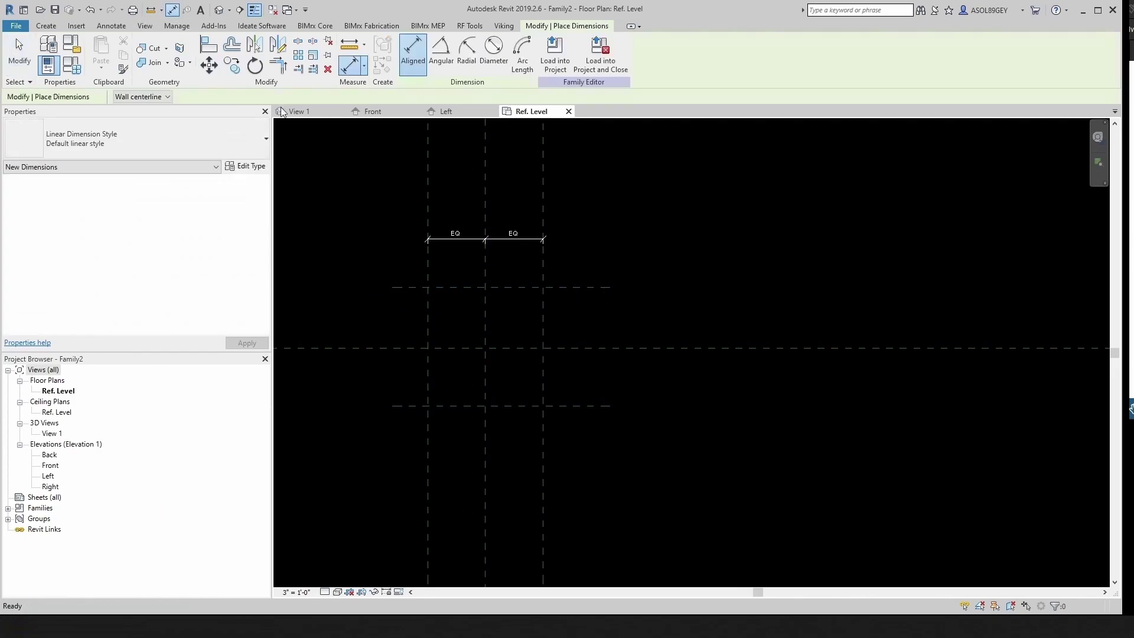
pyautogui.click(402, 288)
pyautogui.click(411, 349)
pyautogui.click(413, 406)
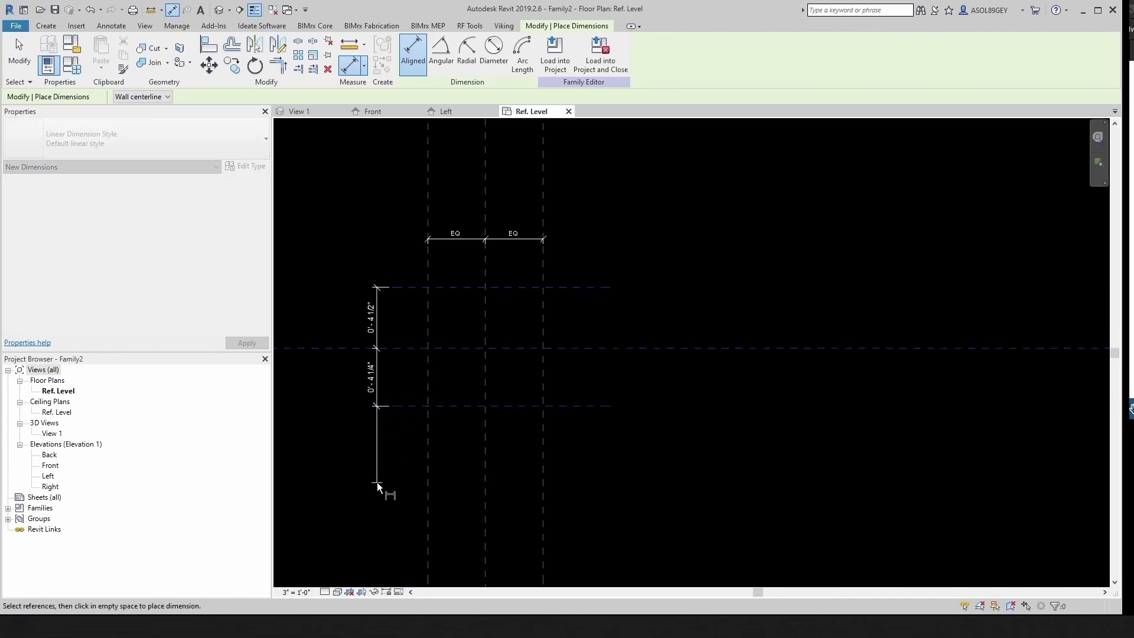
pyautogui.click(377, 482)
pyautogui.click(406, 346)
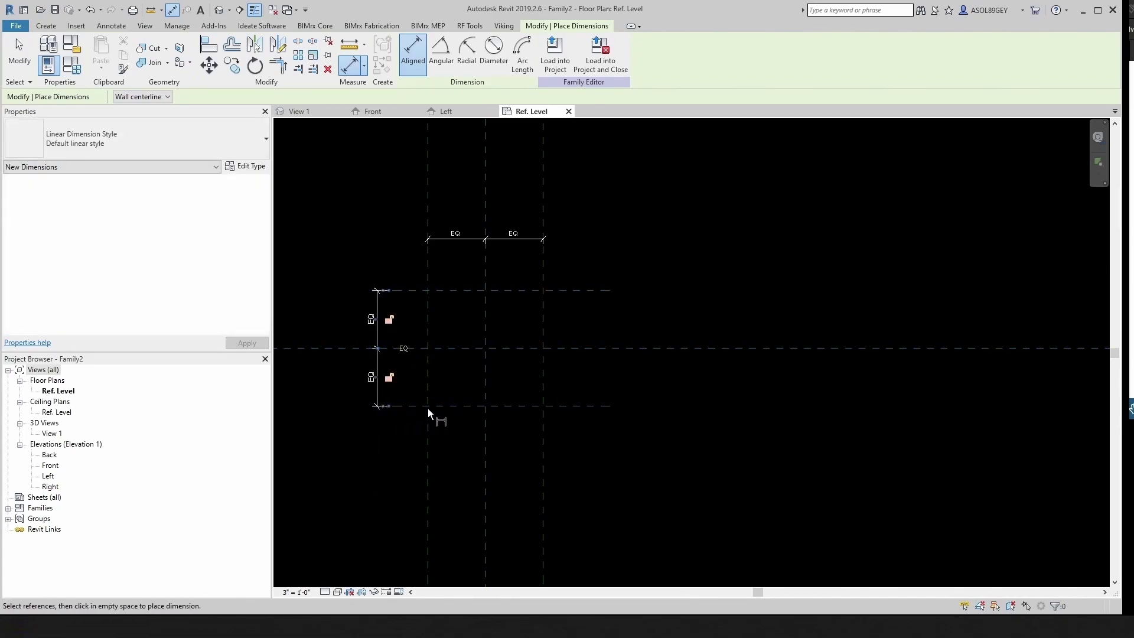
# Add an overall aligned dimension between the two outer horizontal reference planes, placed well outside the equality dimension.
pyautogui.click(584, 291)
pyautogui.click(583, 407)
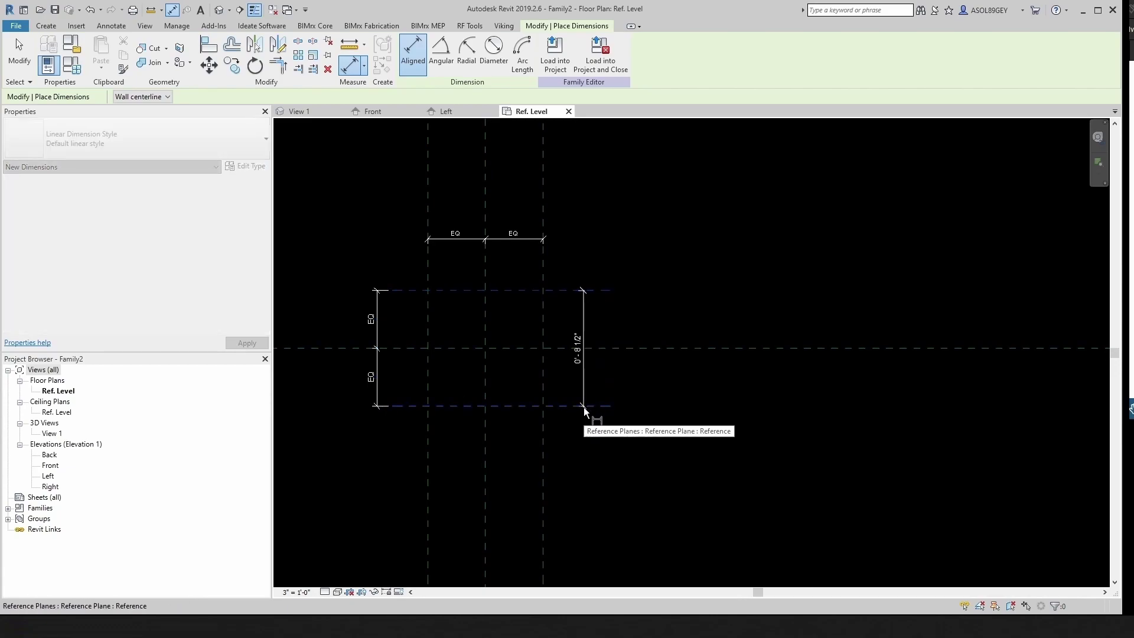
pyautogui.moveTo(395, 369); pyautogui.dragTo(485, 520, button='middle')
pyautogui.scroll(-2, 485, 517)
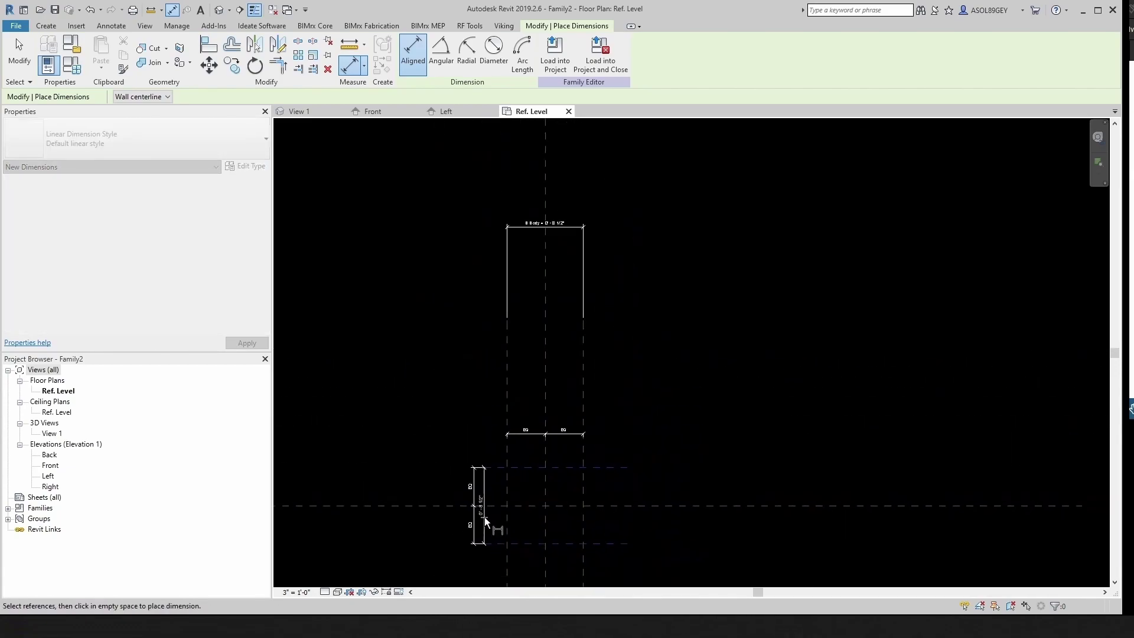
pyautogui.scroll(2, 389, 501)
pyautogui.moveTo(389, 502); pyautogui.dragTo(527, 442, button='middle')
pyautogui.click(434, 416)
pyautogui.press('Escape')
pyautogui.press('Escape')
# Label the overall front-to-back dimension with the existing B Body parameter.
pyautogui.click(434, 413)
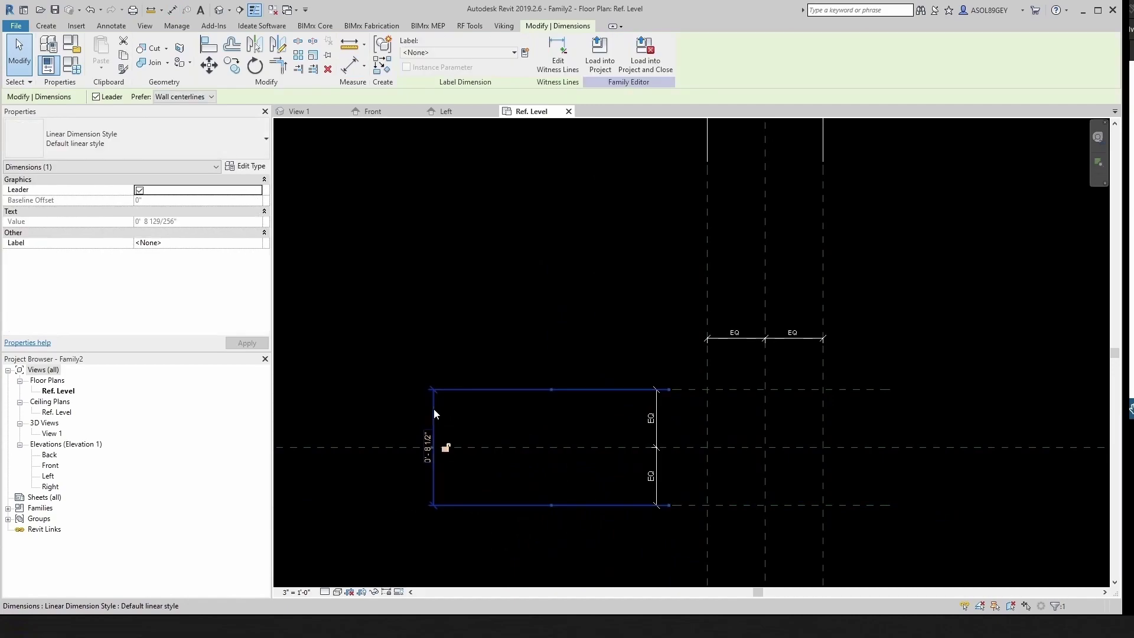
pyautogui.click(451, 402)
pyautogui.click(432, 434)
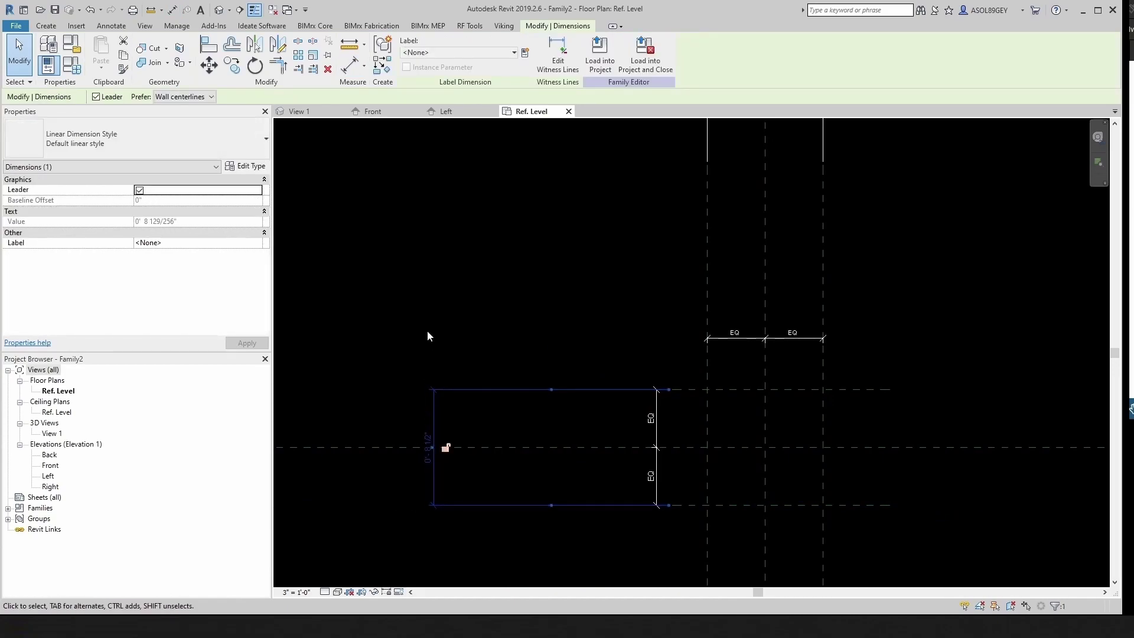
pyautogui.click(513, 53)
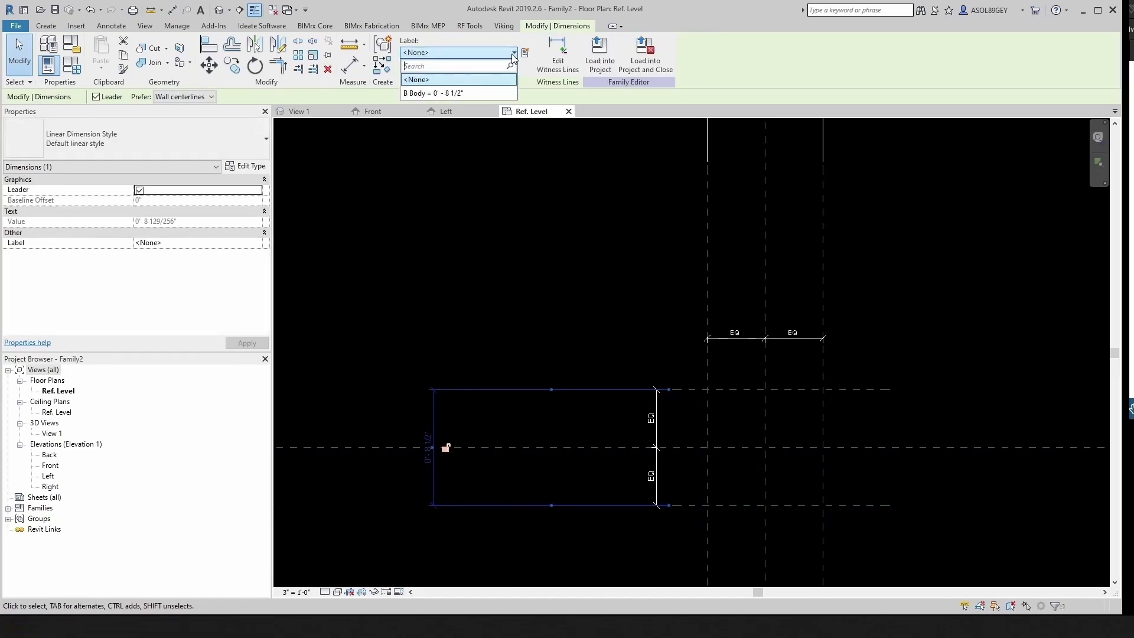
pyautogui.click(437, 93)
pyautogui.click(516, 334)
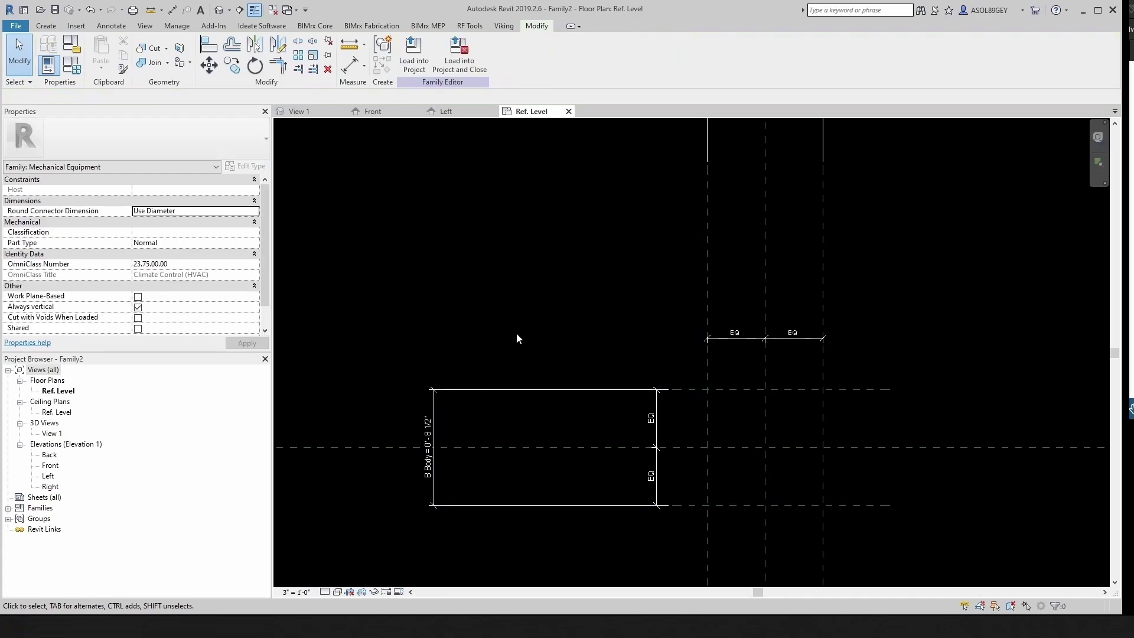
# Open the Front elevation view.
pyautogui.scroll(-5, 516, 333)
pyautogui.moveTo(585, 299); pyautogui.dragTo(400, 372, button='middle')
pyautogui.scroll(1, 399, 372)
pyautogui.scroll(2, 485, 498)
pyautogui.moveTo(484, 498); pyautogui.dragTo(603, 381, button='middle')
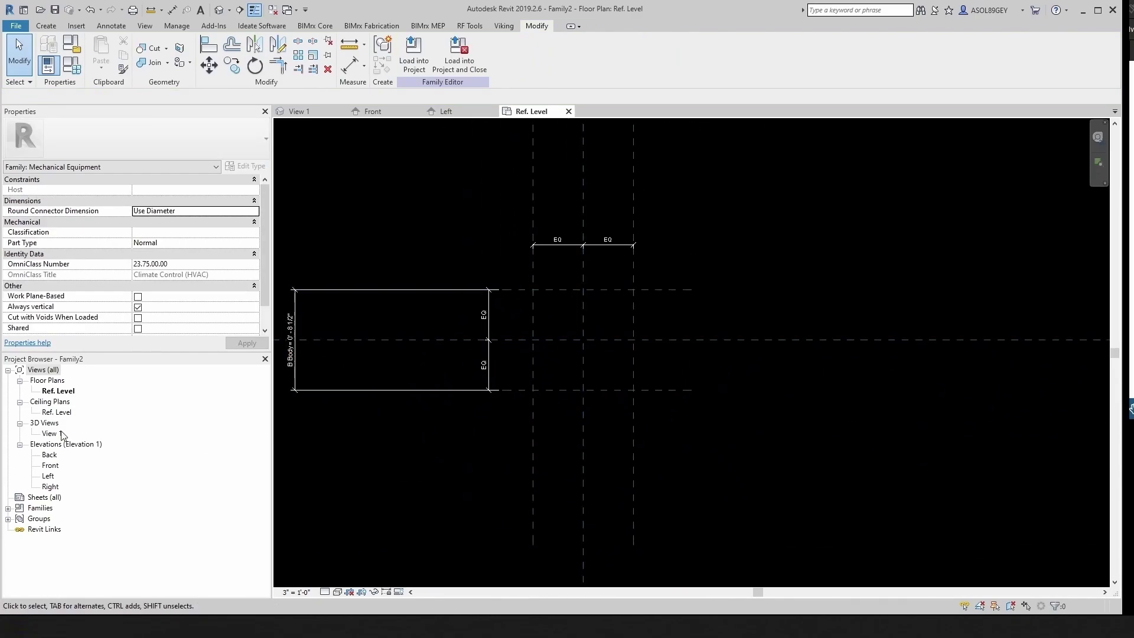
pyautogui.doubleClick(50, 466)
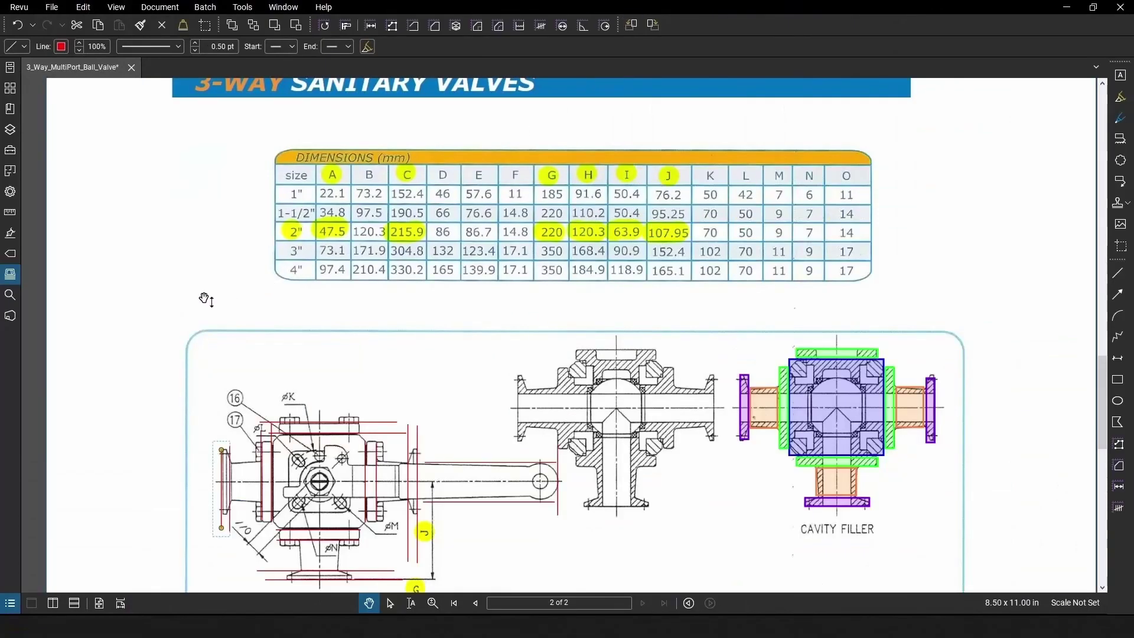
# Switch to the 3_Way_MultiPort_Ball_Valve PDF in Revu and examine the valve's dimensions table and product photo.
pyautogui.scroll(-3, 288, 371)
pyautogui.scroll(-2, 285, 370)
pyautogui.moveTo(455, 134); pyautogui.dragTo(498, 458)
pyautogui.scroll(4, 425, 237)
pyautogui.scroll(-2, 425, 238)
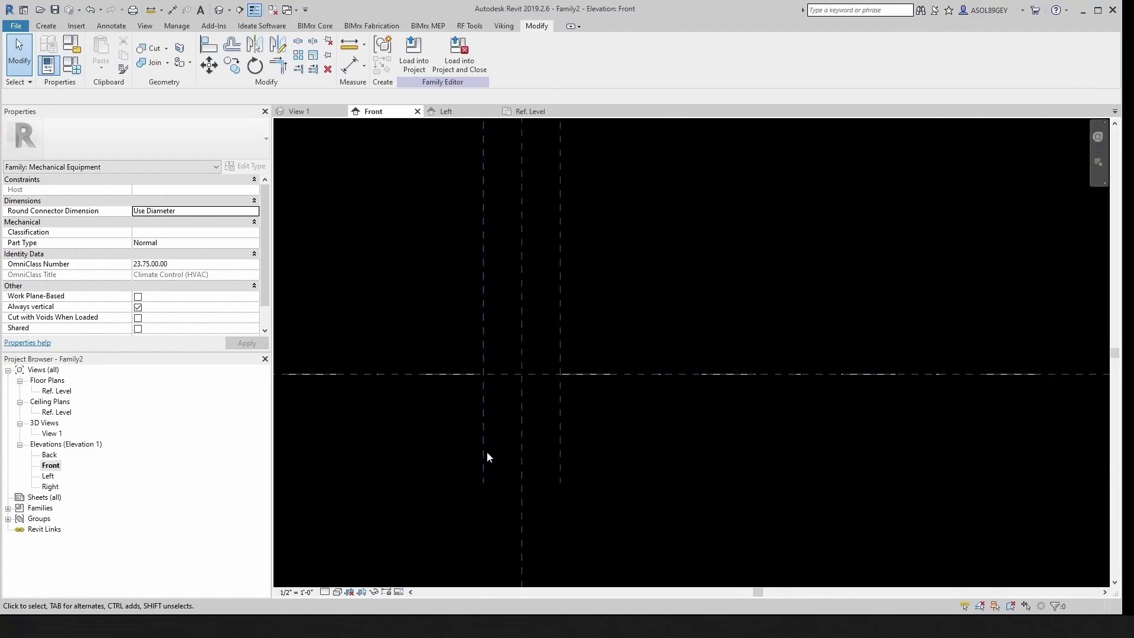
pyautogui.scroll(2, 461, 411)
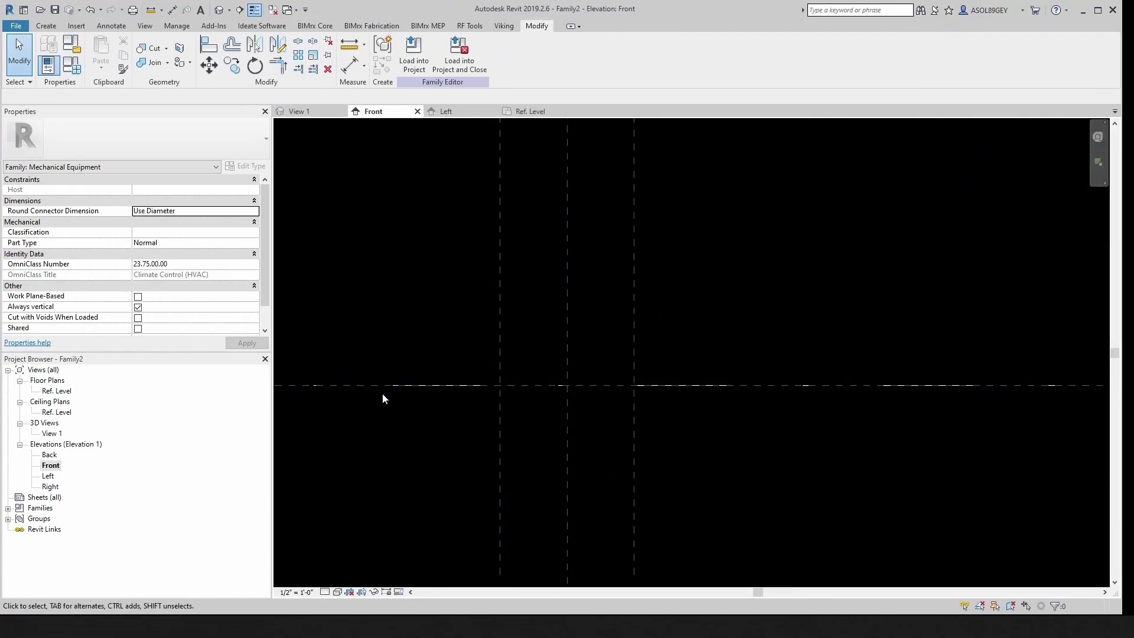
# Draw two horizontal reference planes across the body planes in the Front elevation, about 5 3/4" below and 8 1/4" above the Ref. Level.
pyautogui.scroll(-3, 385, 387)
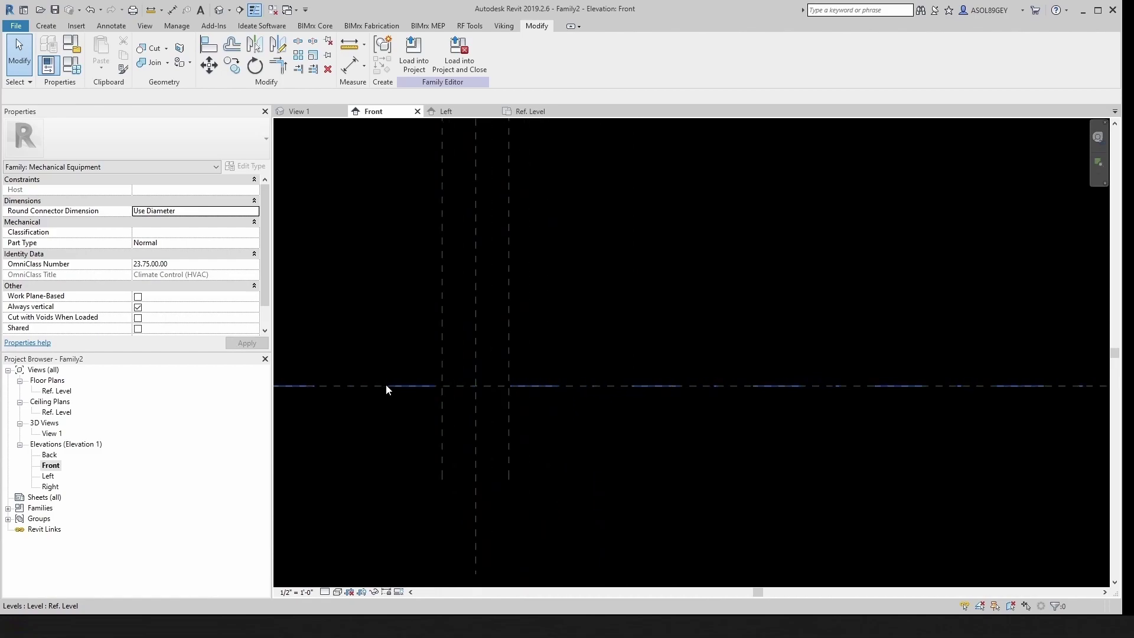
pyautogui.scroll(-2, 387, 389)
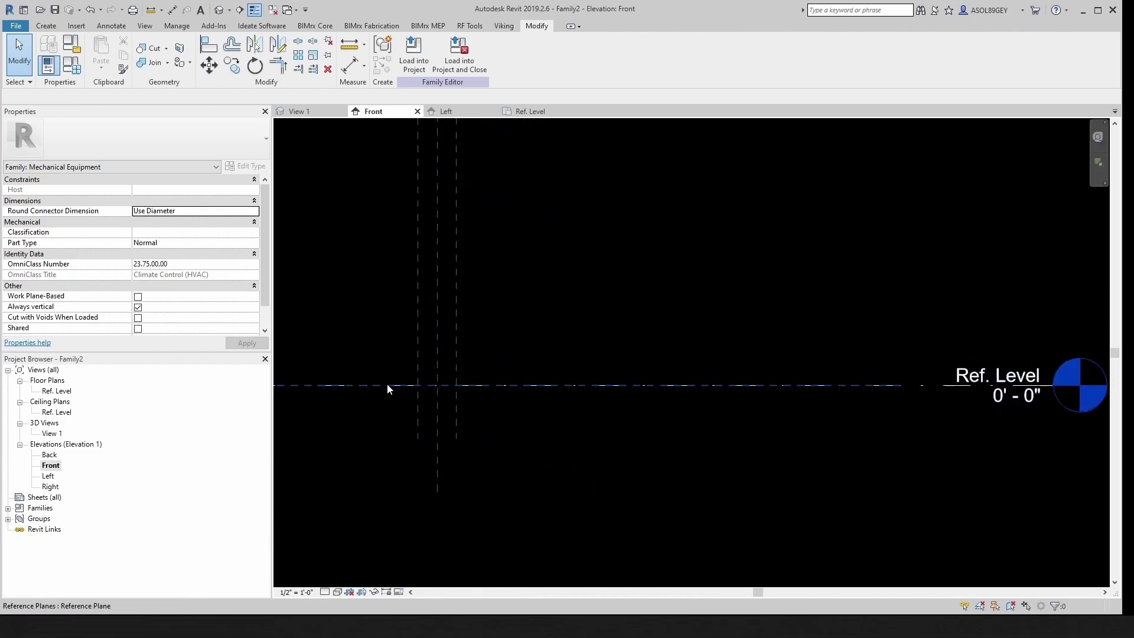
pyautogui.click(387, 385)
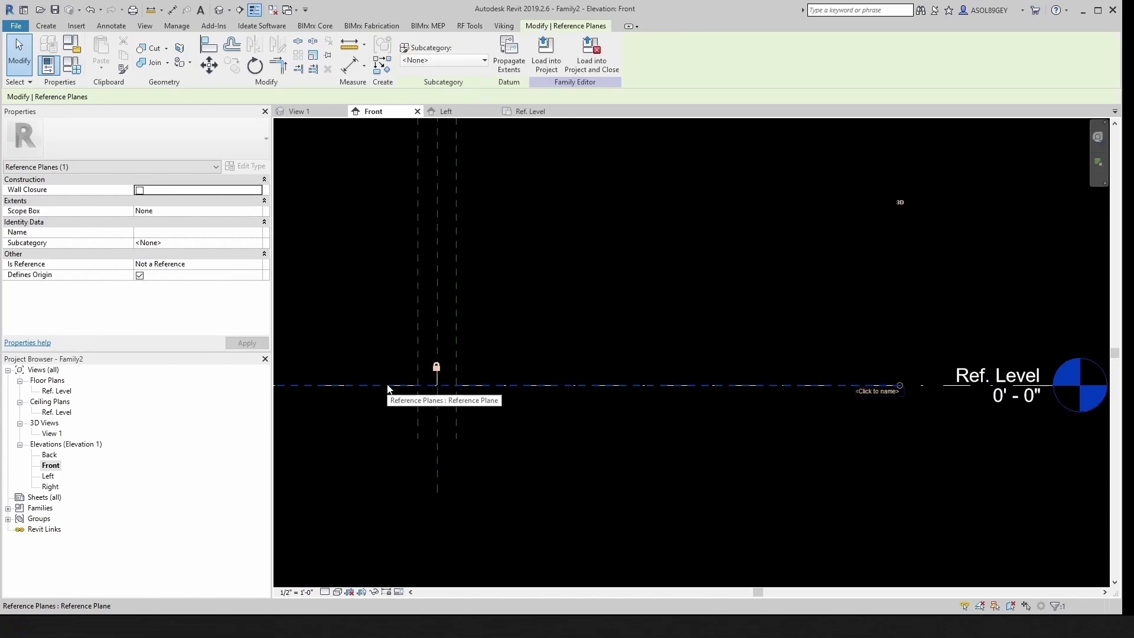
pyautogui.rightClick(387, 385)
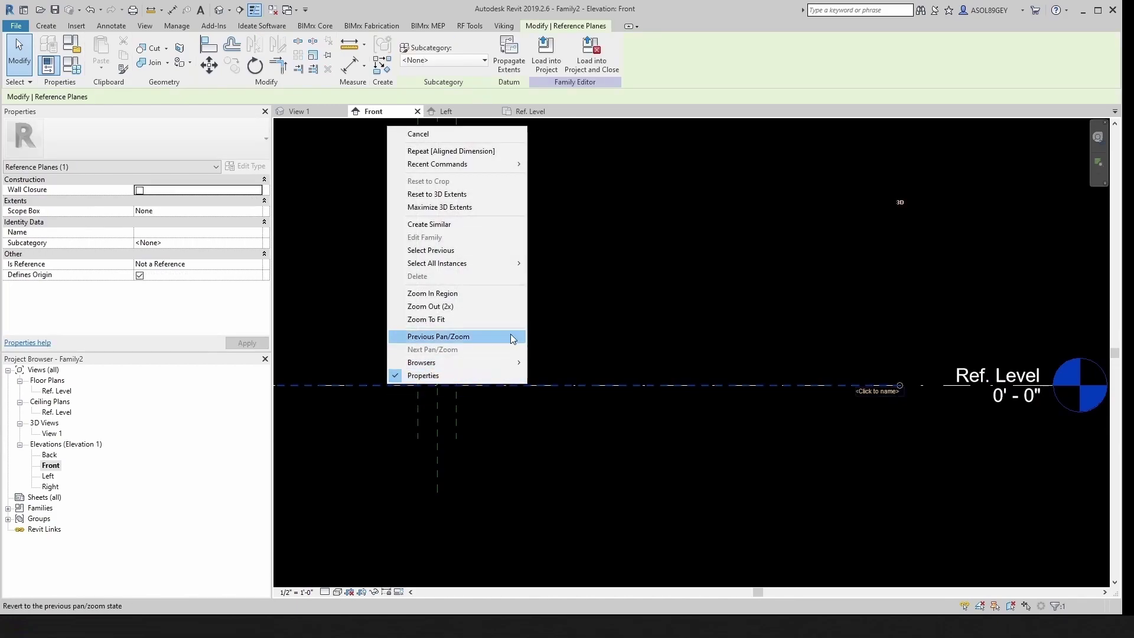
pyautogui.click(460, 224)
pyautogui.scroll(2, 412, 402)
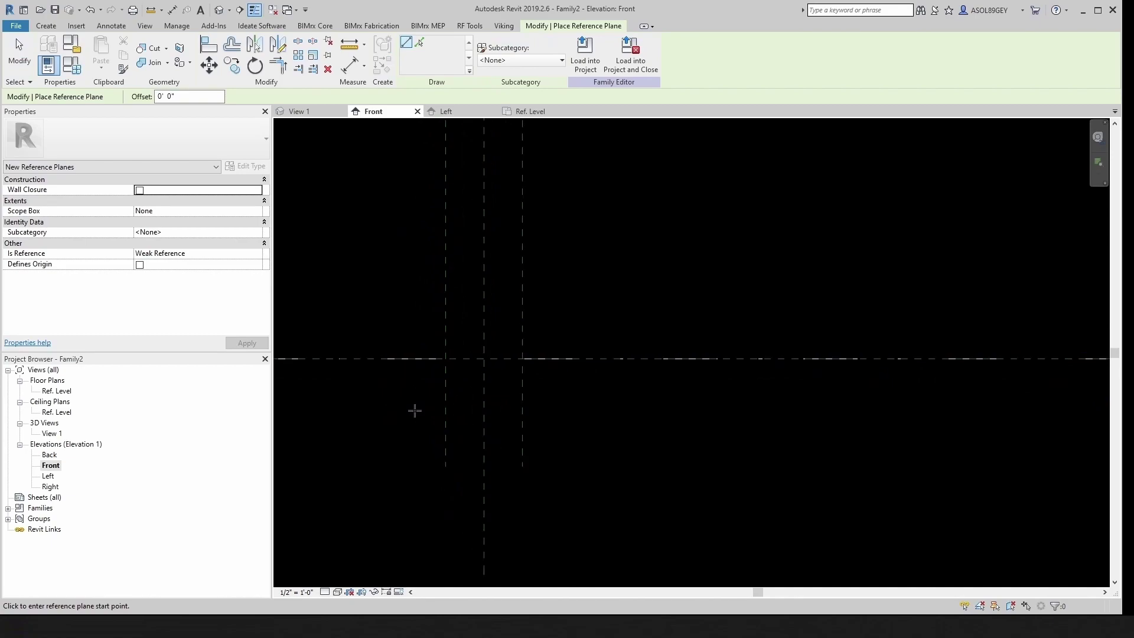
pyautogui.click(415, 410)
pyautogui.click(591, 409)
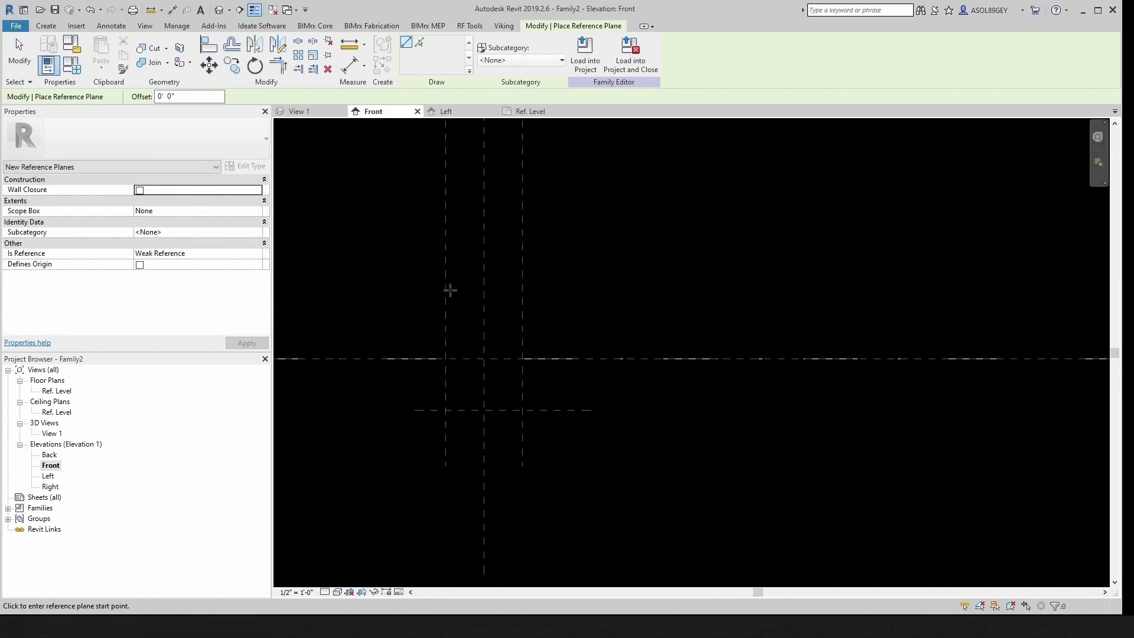
pyautogui.click(416, 285)
pyautogui.click(592, 284)
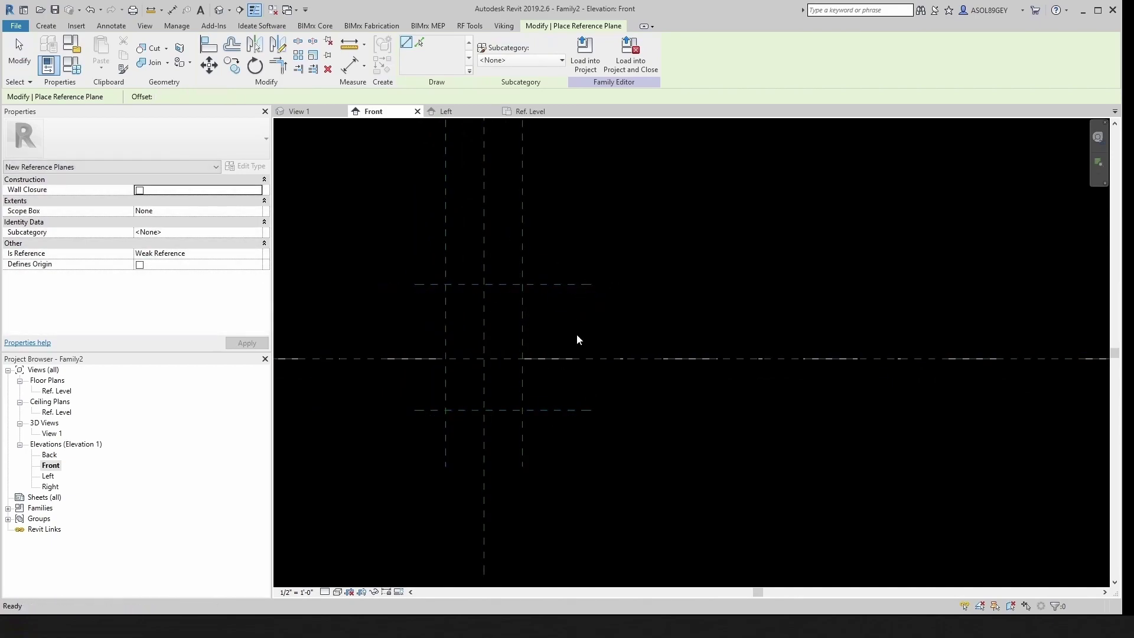
pyautogui.press('Escape')
# Name the upper horizontal reference plane "Body Top".
pyautogui.click(576, 287)
pyautogui.click(570, 290)
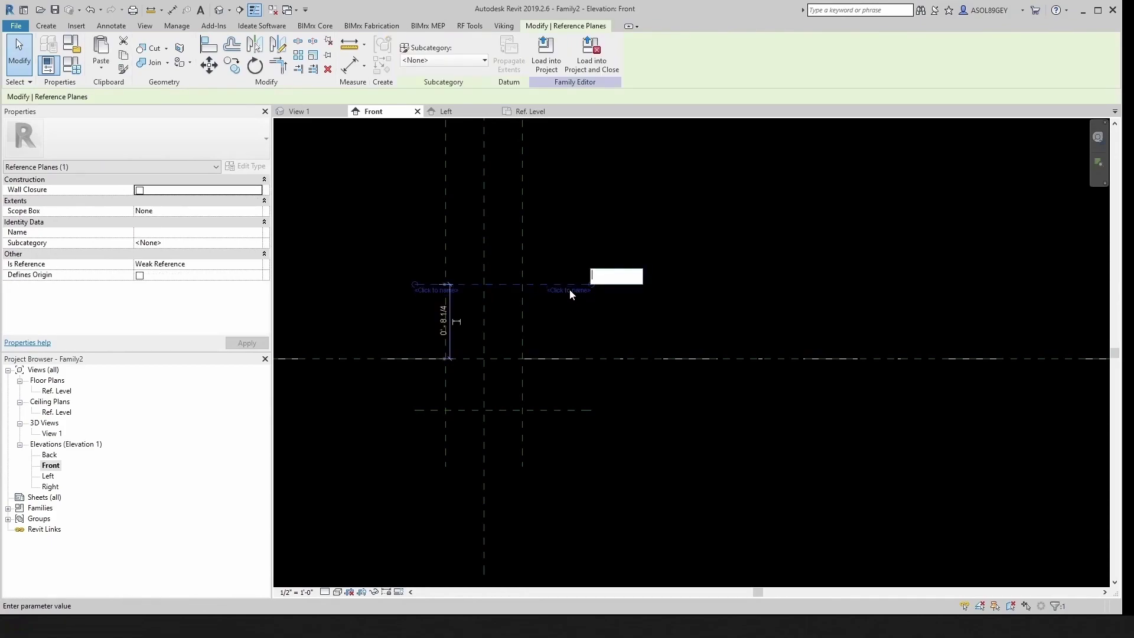
pyautogui.write('Body Top')
pyautogui.press('Return')
pyautogui.press('Escape')
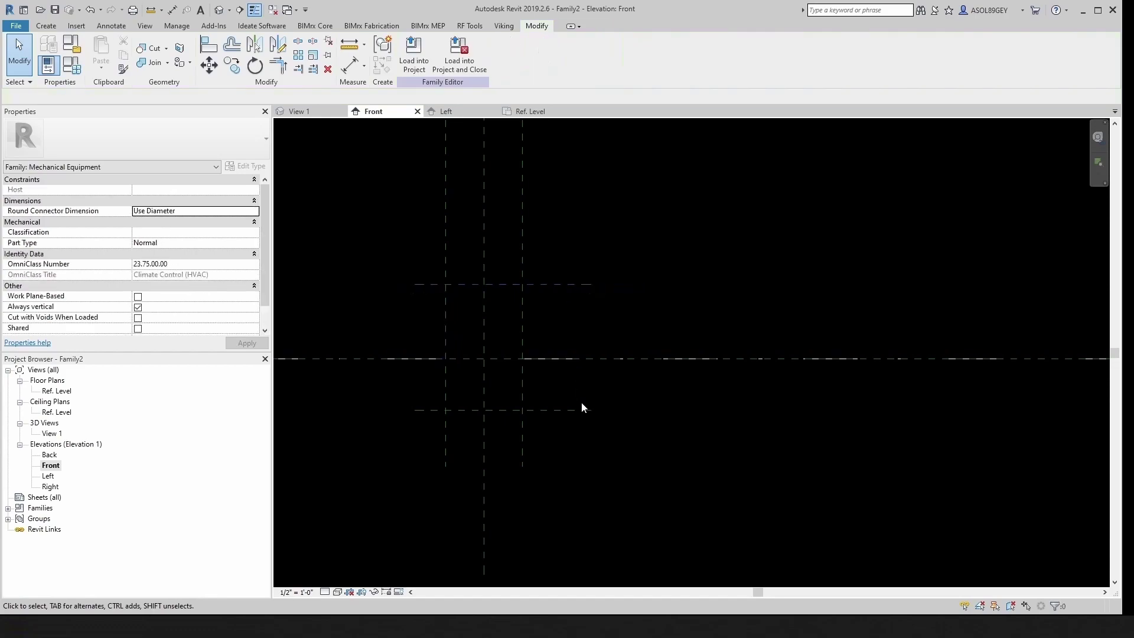
# Name the lower horizontal reference plane "Body Bottom".
pyautogui.click(580, 410)
pyautogui.click(569, 416)
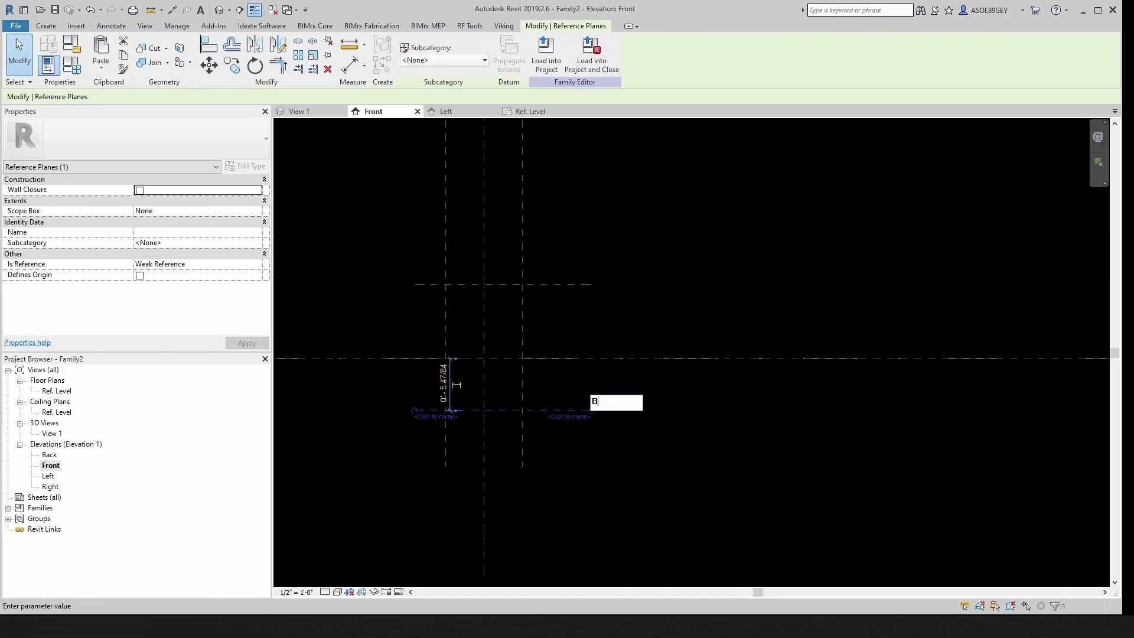
pyautogui.write('Body Bottom')
pyautogui.press('Return')
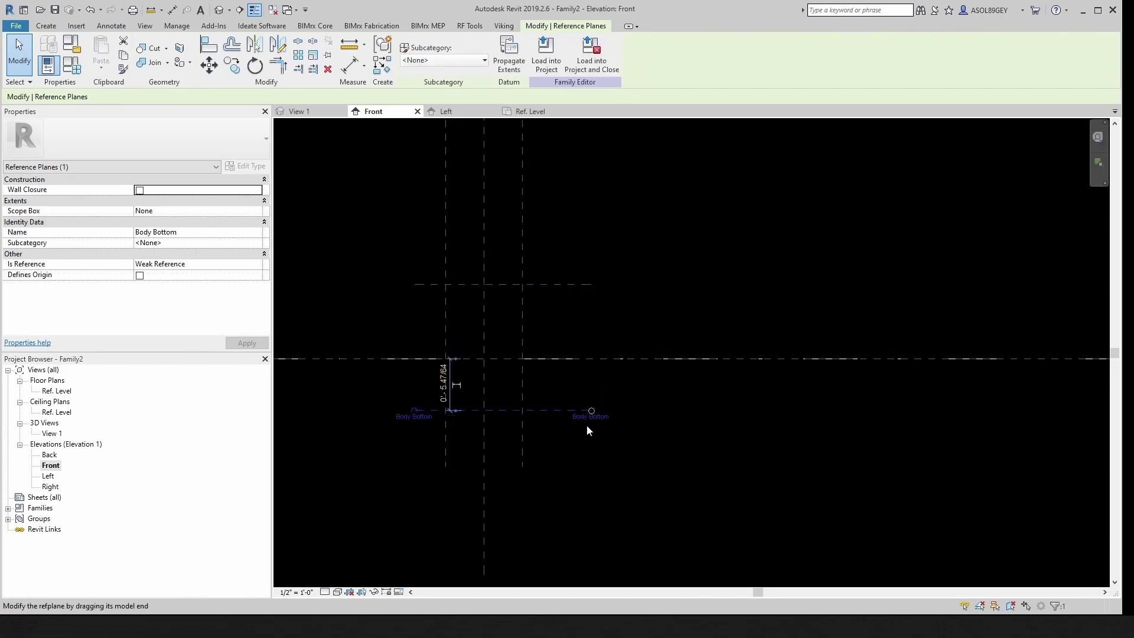
pyautogui.press('Escape')
# Dimension Body Bottom, the Ref. Level plane and Body Top as one string, and constrain the spacing to be equal.
pyautogui.click(171, 10)
pyautogui.scroll(2, 364, 343)
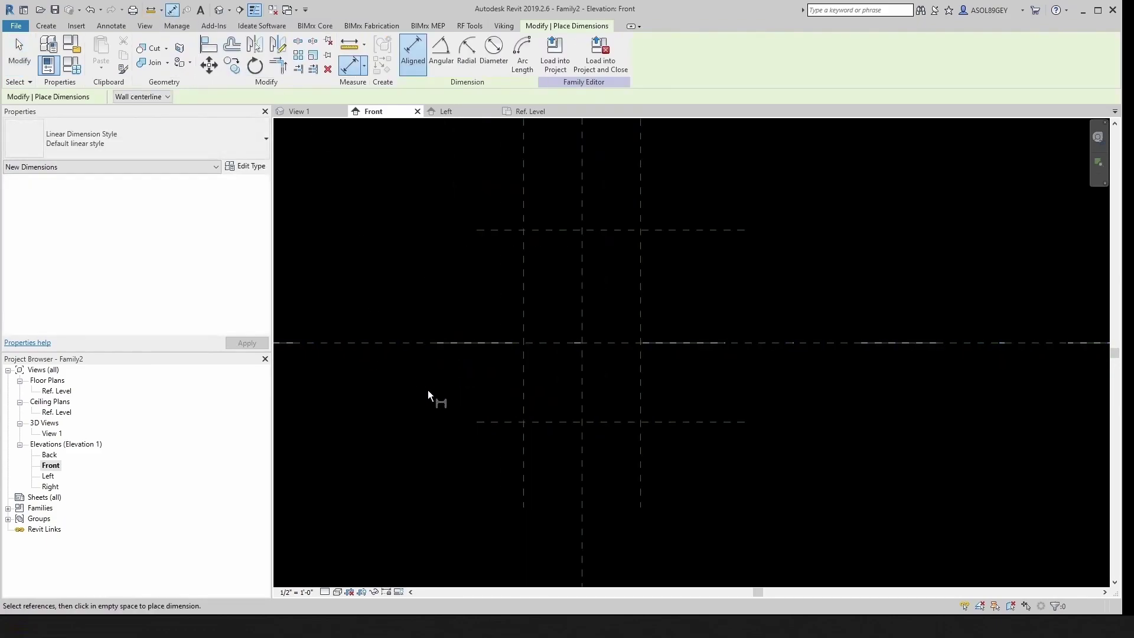
pyautogui.click(504, 421)
pyautogui.click(492, 345)
pyautogui.click(486, 229)
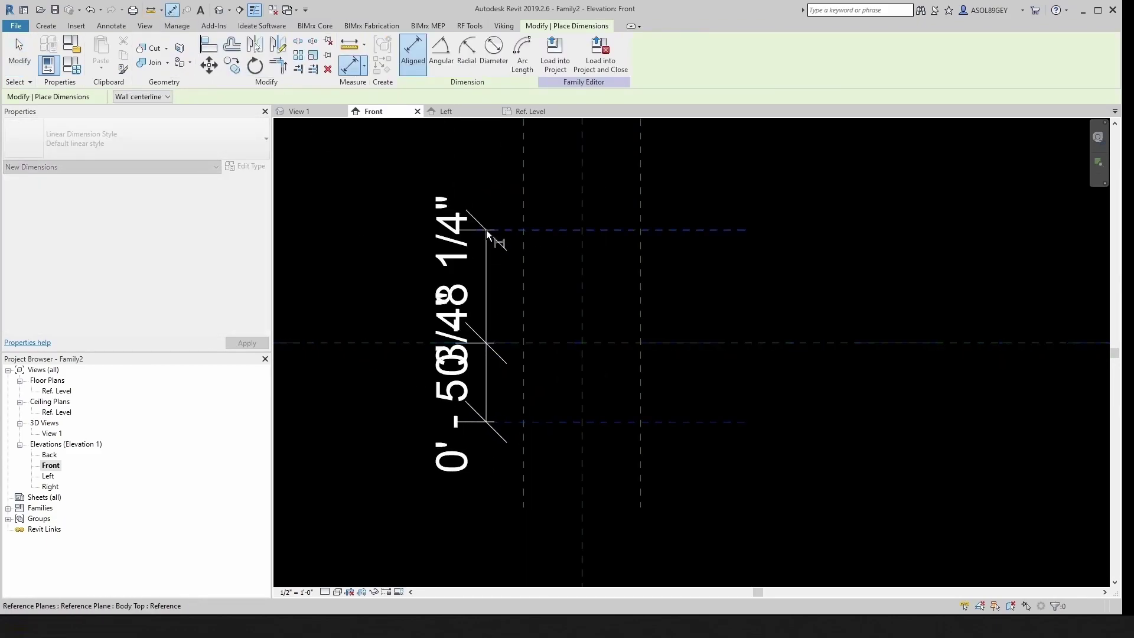
pyautogui.click(421, 276)
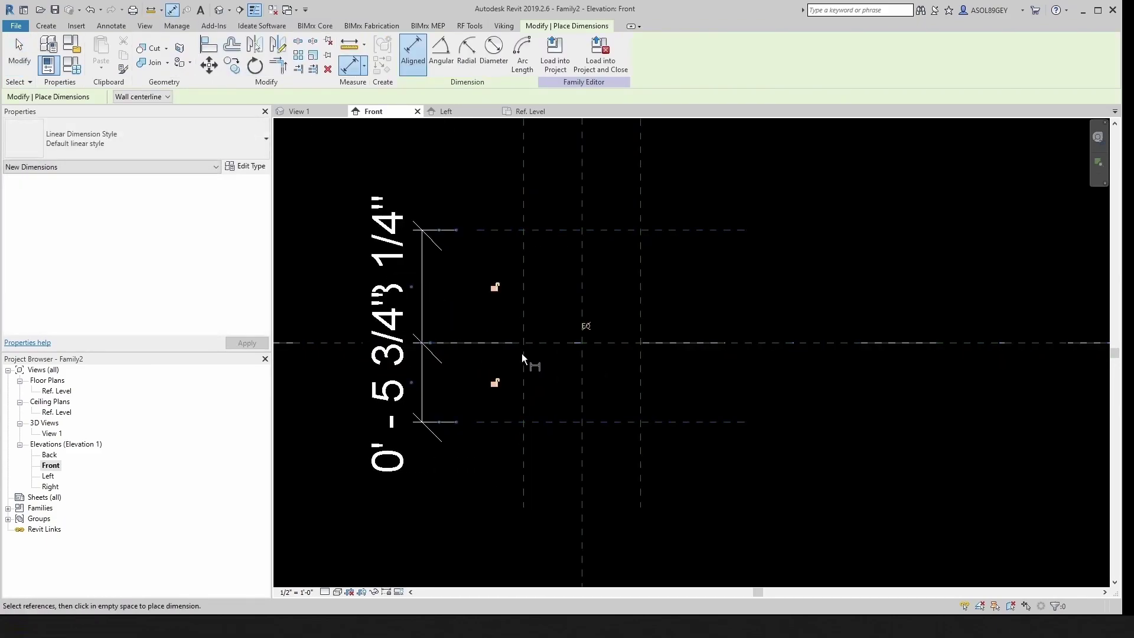
pyautogui.click(586, 324)
# Add an overall aligned dimension from Body Bottom to Body Top, placed outside the equality dimension.
pyautogui.scroll(-2, 544, 385)
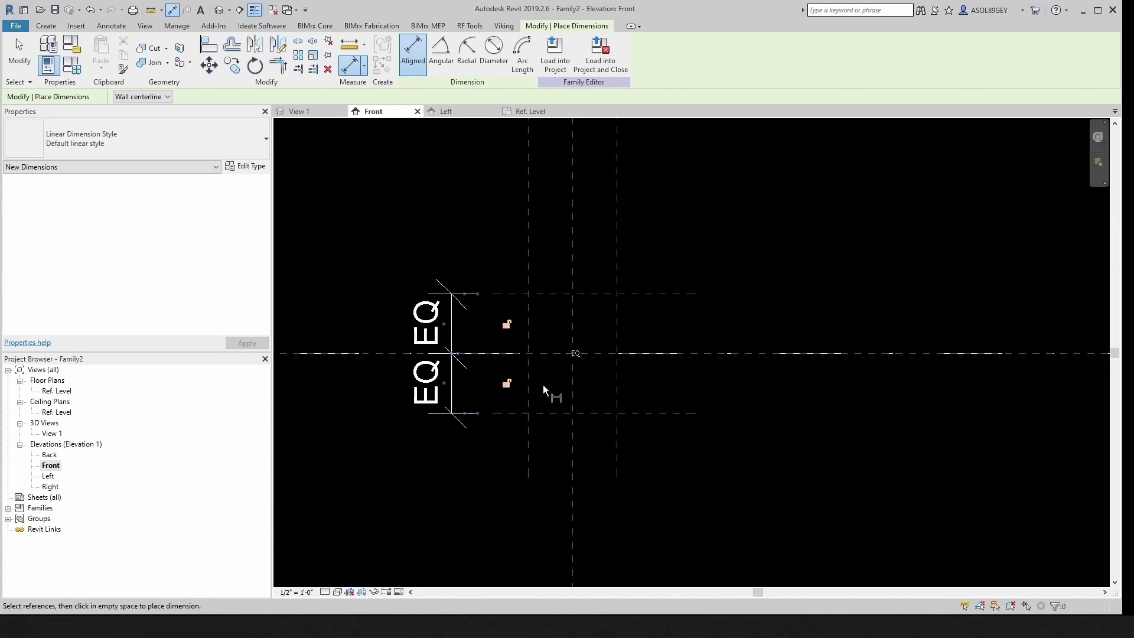
pyautogui.scroll(2, 498, 403)
pyautogui.click(497, 416)
pyautogui.click(508, 258)
pyautogui.scroll(-2, 502, 276)
pyautogui.click(404, 292)
pyautogui.press('Escape')
pyautogui.press('Escape')
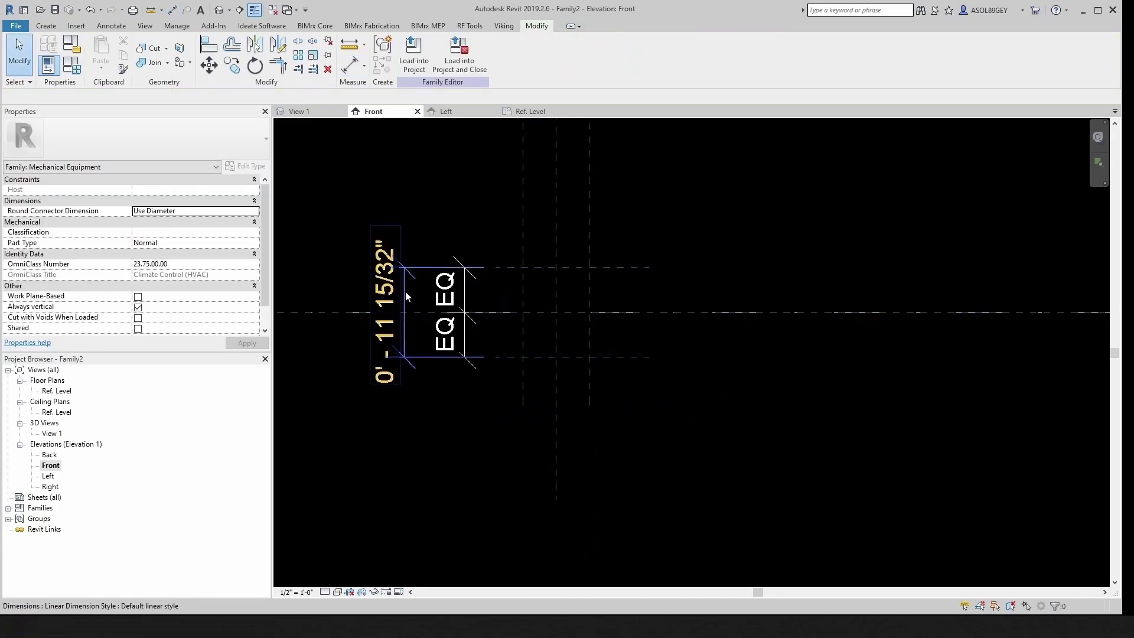
# Label the overall body height dimension with the B Body parameter, and close the elevation views to return to the Ref. Level plan.
pyautogui.click(405, 292)
pyautogui.click(493, 52)
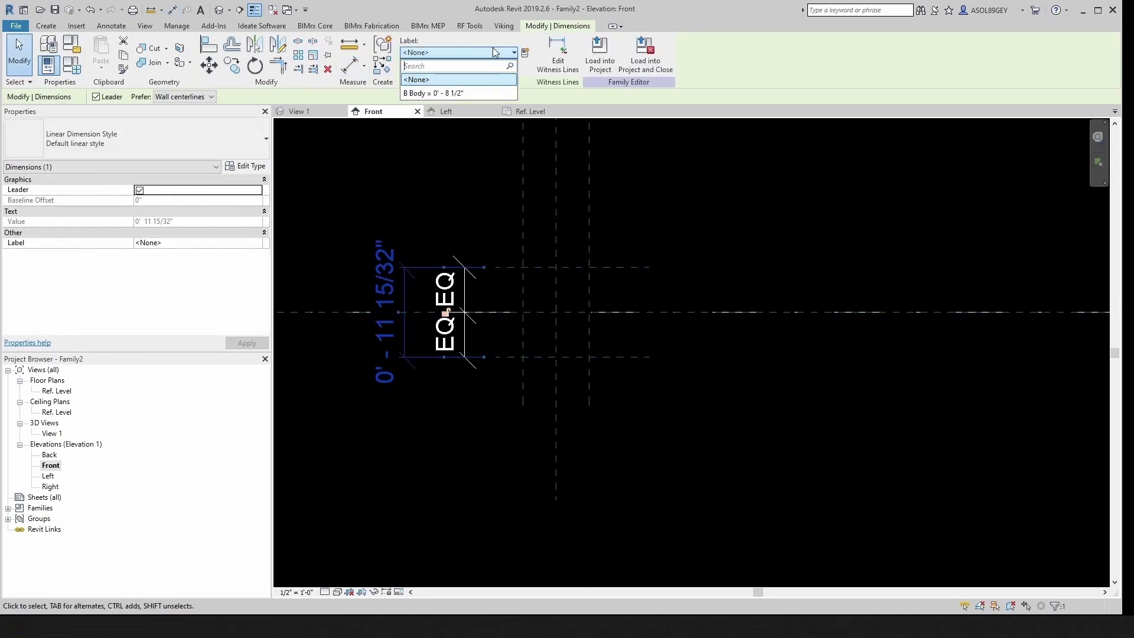
pyautogui.click(437, 98)
pyautogui.click(417, 112)
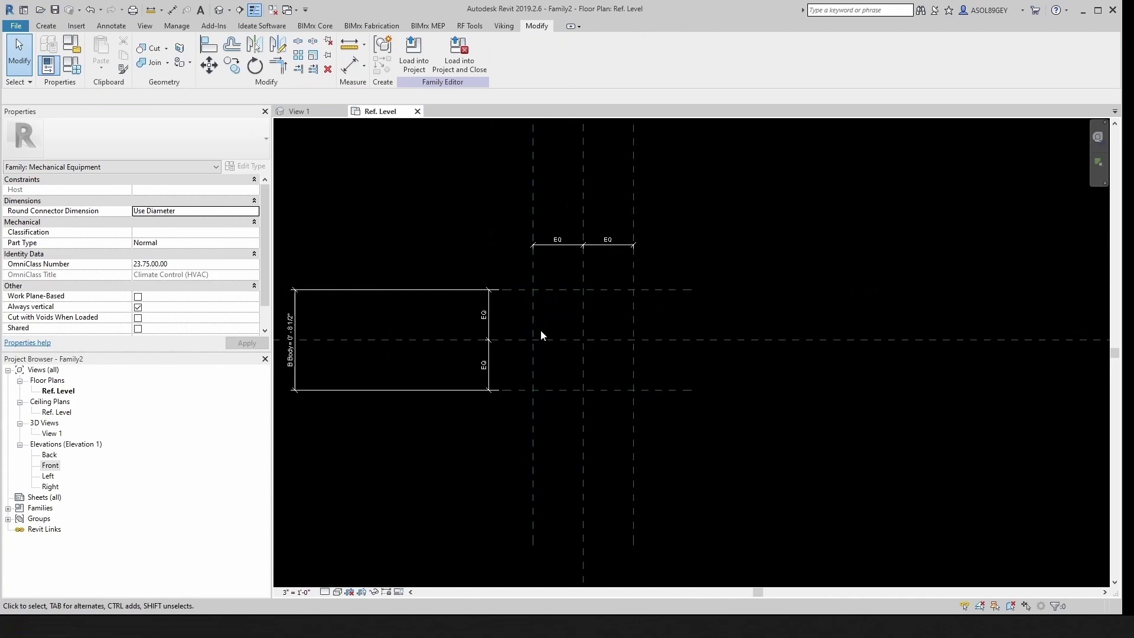
# Name the horizontal reference plane below the Center (Front/Back) plane "Body Front".
pyautogui.scroll(2, 561, 310)
pyautogui.scroll(-1, 596, 300)
pyautogui.click(590, 367)
pyautogui.scroll(2, 701, 401)
pyautogui.click(694, 361)
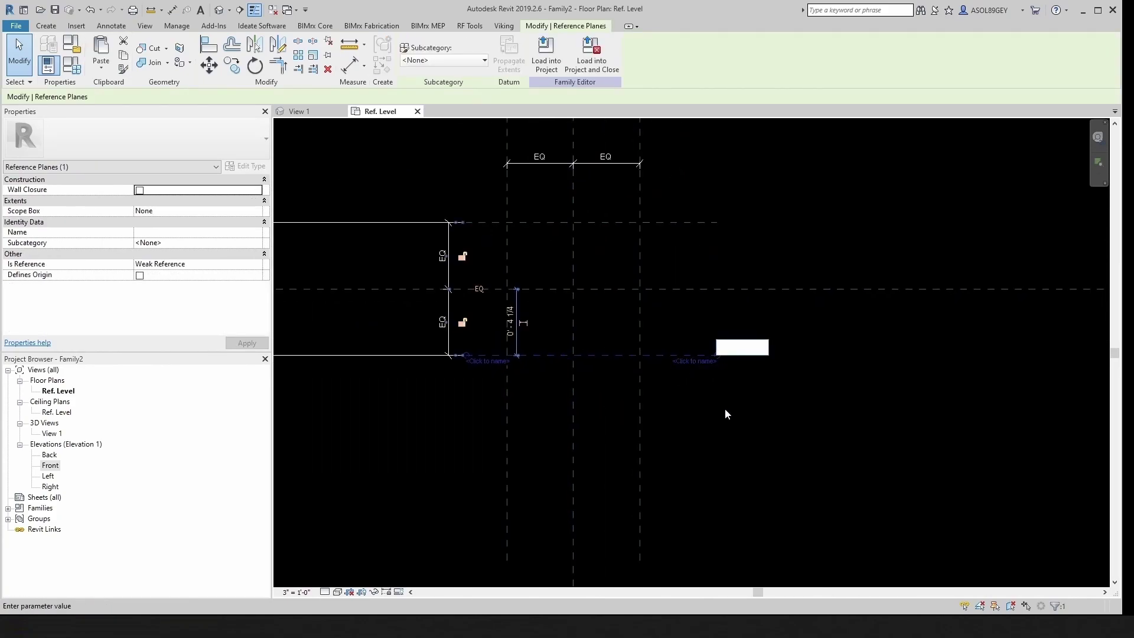
pyautogui.write('Body Front')
pyautogui.press('Return')
# Name the horizontal reference plane above the Center (Front/Back) plane "Body Back" and clear the selection.
pyautogui.click(701, 224)
pyautogui.click(700, 229)
pyautogui.write('Bo')
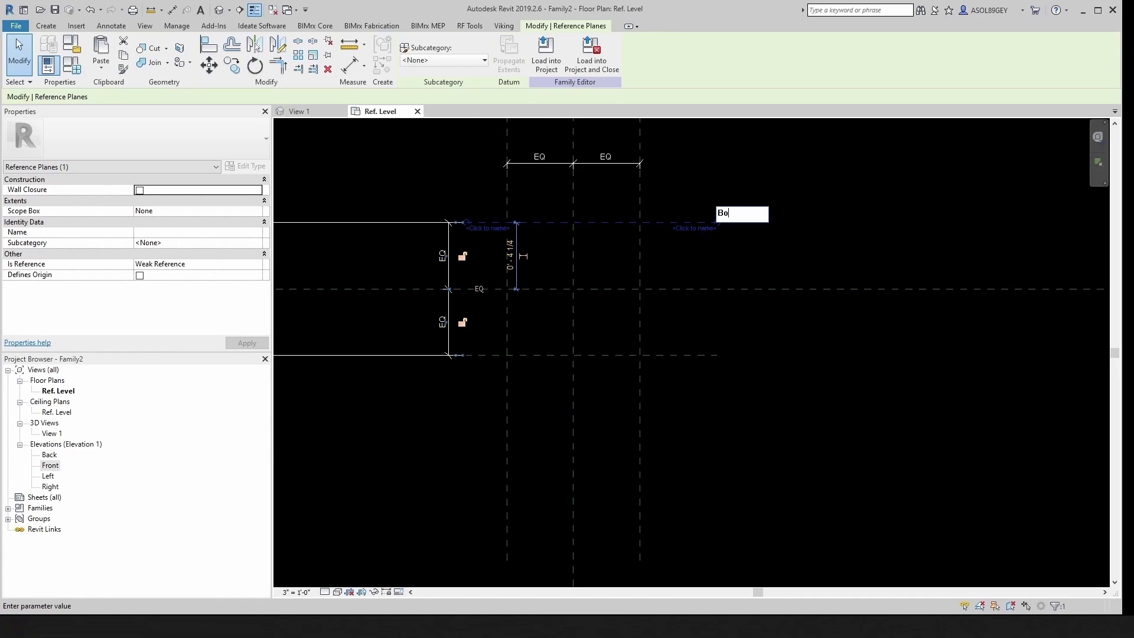
pyautogui.write('dy Back')
pyautogui.press('Return')
pyautogui.click(543, 326)
pyautogui.scroll(-2, 523, 329)
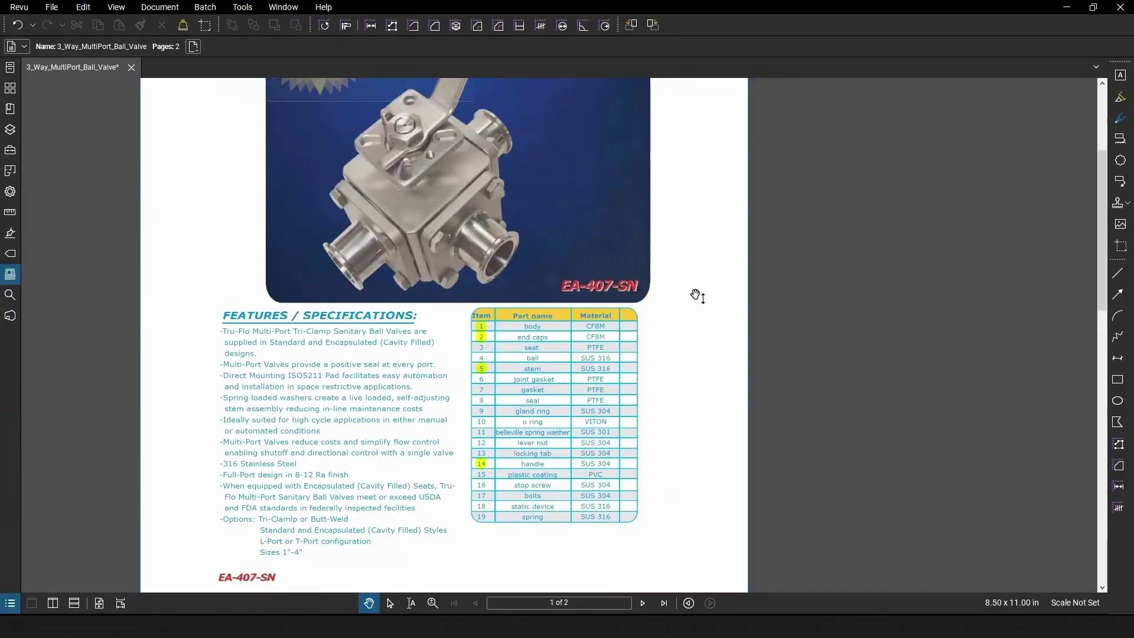
pyautogui.scroll(-3, 696, 297)
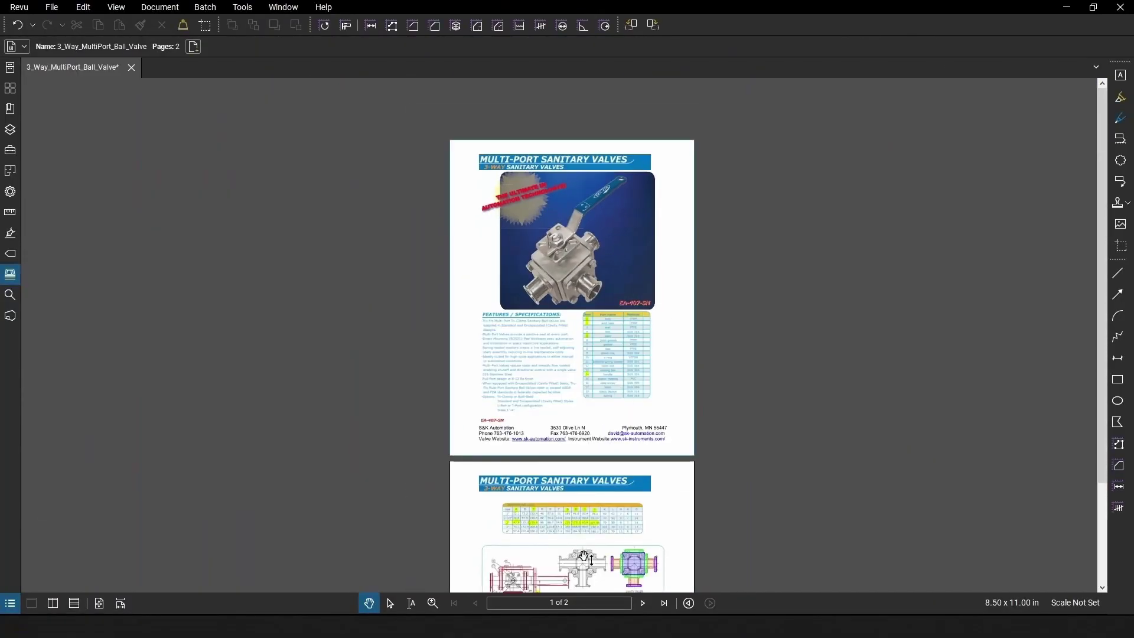
# Draw a short vertical reference plane about 29/32 inch outside the Body Right plane, within the body depth.
pyautogui.scroll(6, 585, 551)
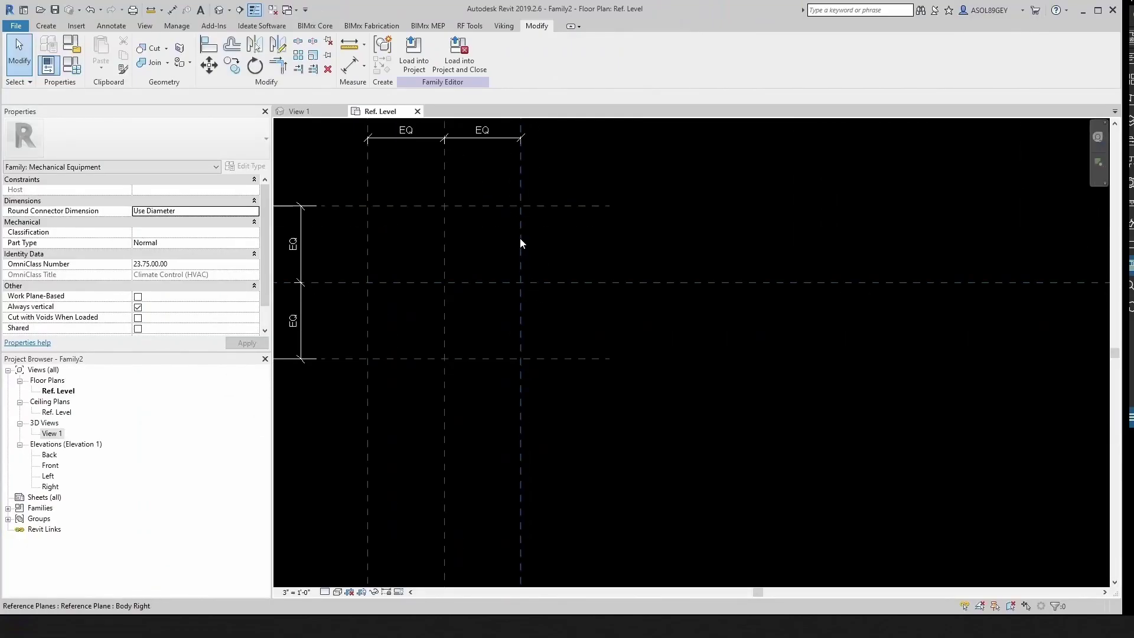
pyautogui.press('r')
pyautogui.press('p')
pyautogui.scroll(2, 544, 231)
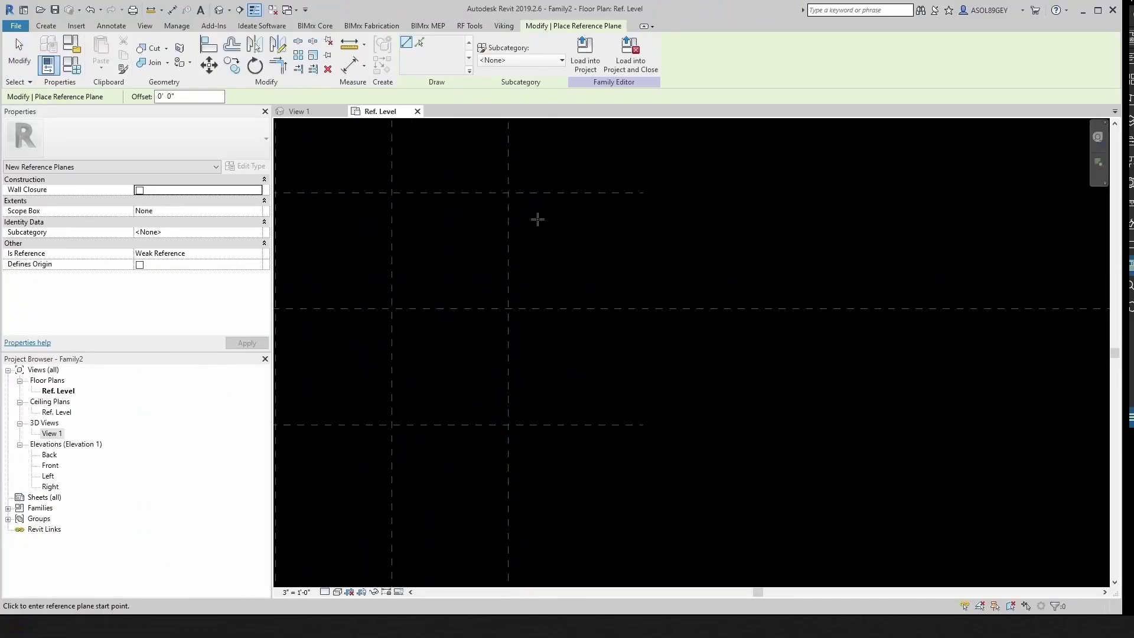
pyautogui.scroll(-1, 515, 227)
pyautogui.click(531, 218)
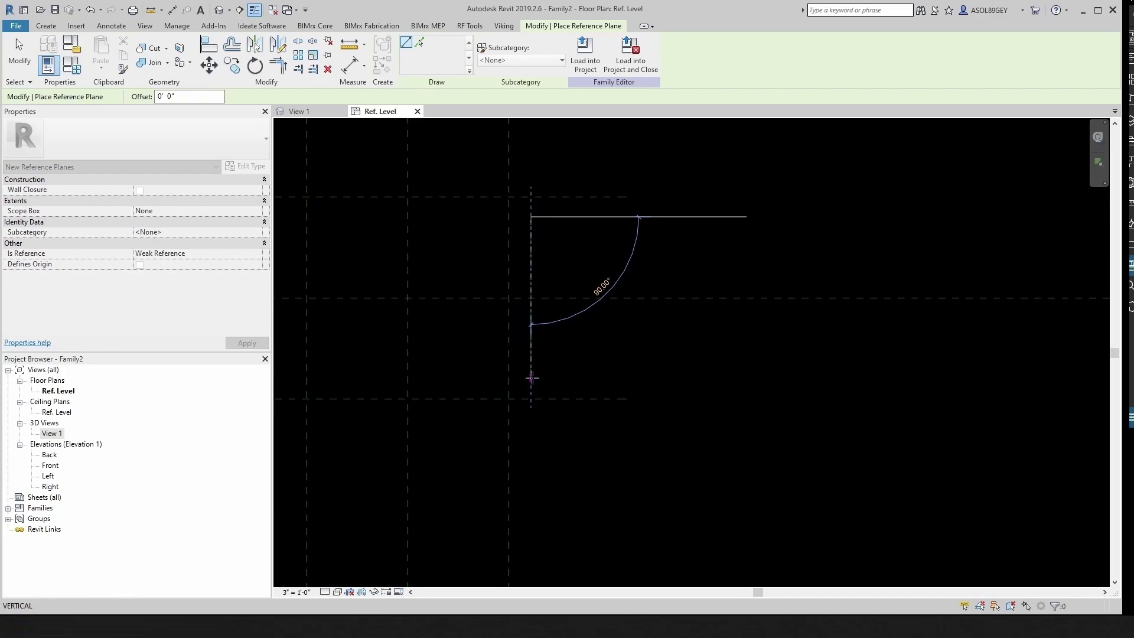
pyautogui.click(531, 377)
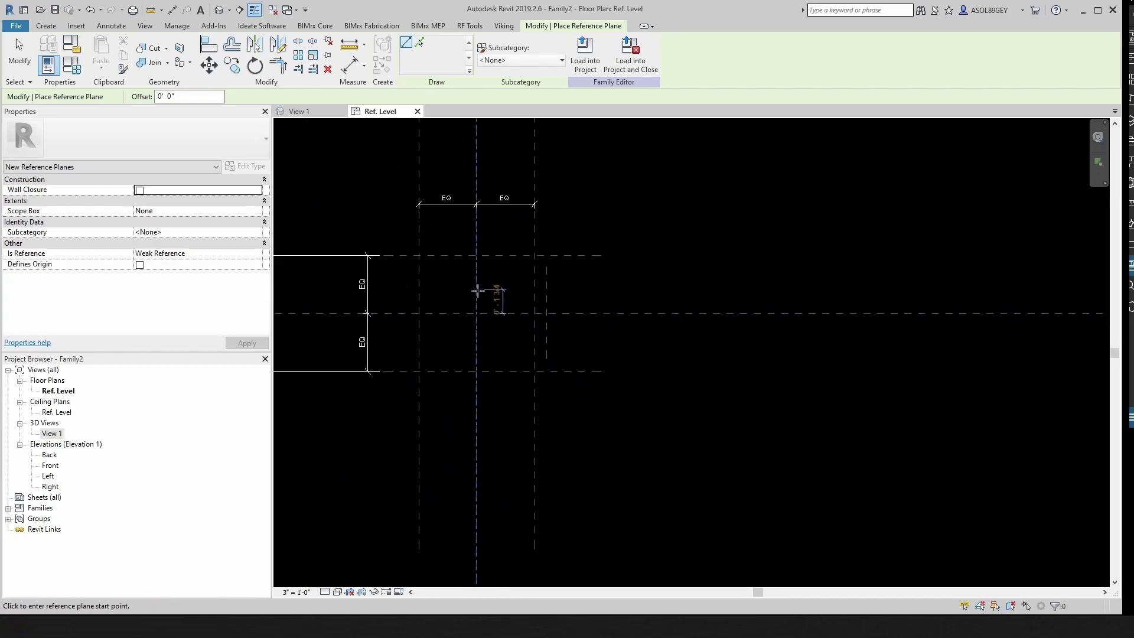
pyautogui.scroll(3, 487, 299)
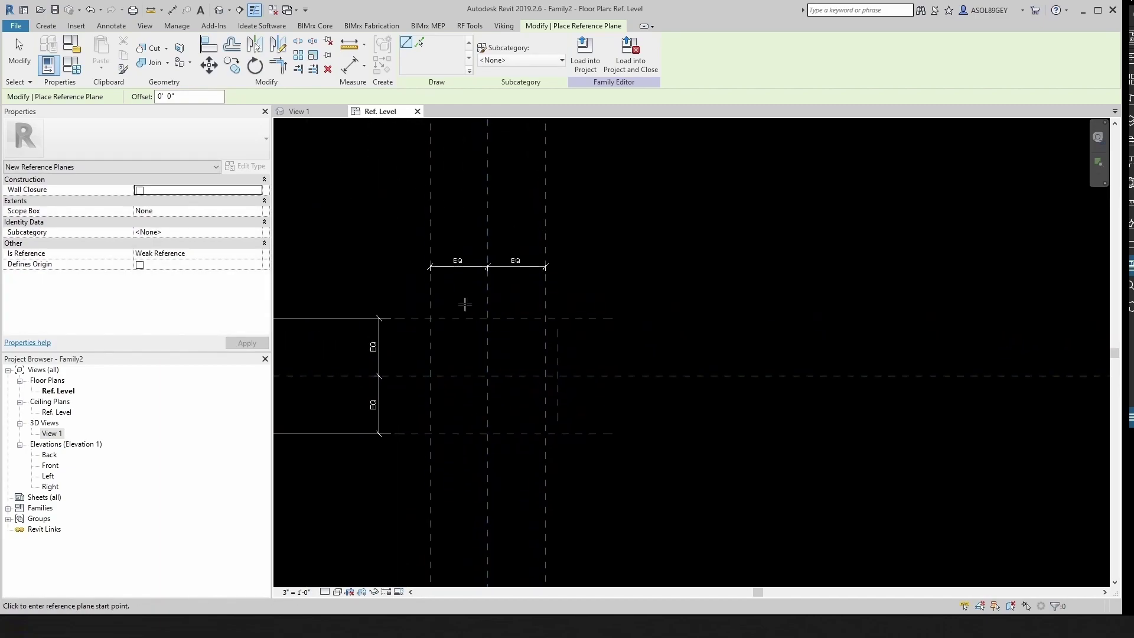
# Draw short reference planes about 1 1/8 inches behind Body Back and about 15/16 inch outside the left body plane.
pyautogui.scroll(1, 434, 316)
pyautogui.click(418, 312)
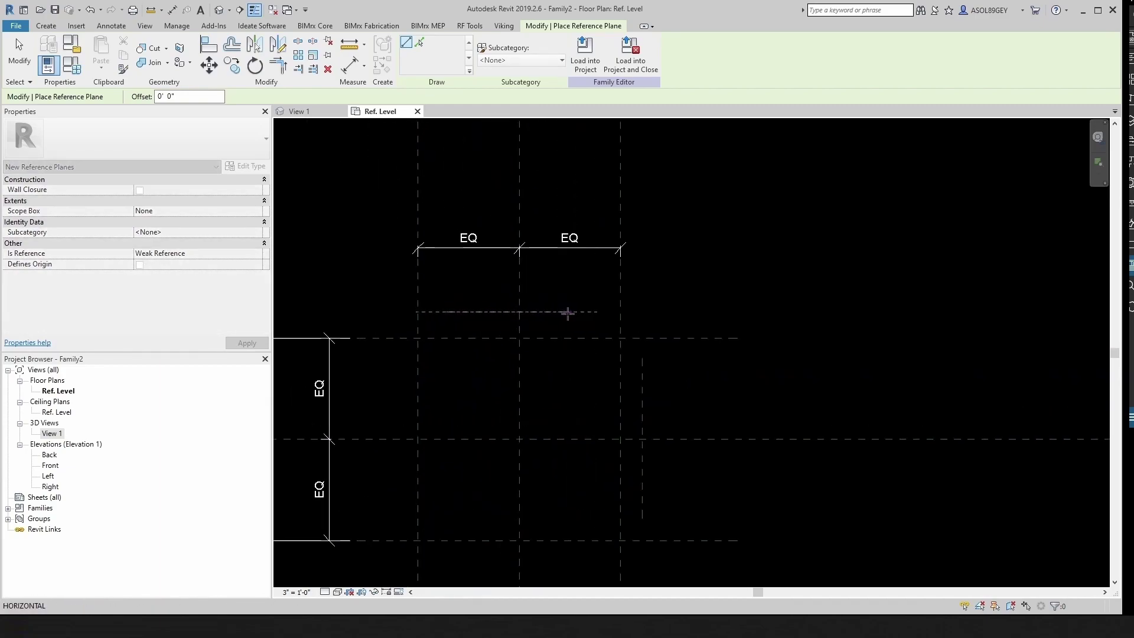
pyautogui.click(602, 313)
pyautogui.moveTo(395, 347); pyautogui.dragTo(417, 340, button='middle')
pyautogui.click(417, 340)
pyautogui.click(417, 511)
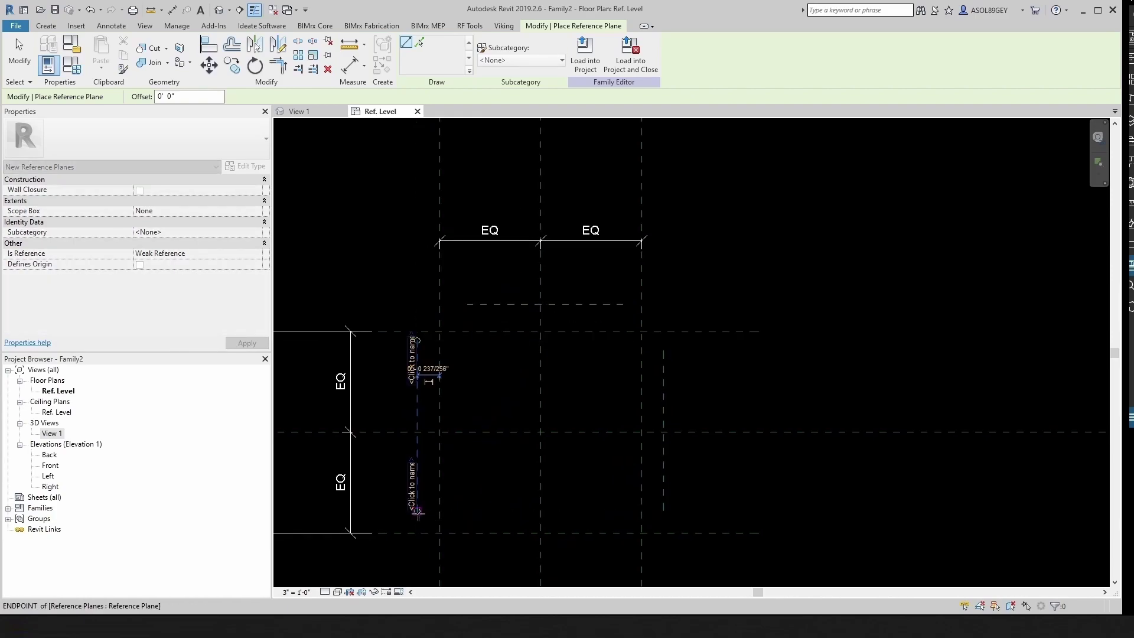
# Draw a short horizontal reference plane about 1 inch in front of Body Front, matching the extent of the rear one.
pyautogui.moveTo(500, 474); pyautogui.dragTo(487, 352, button='middle')
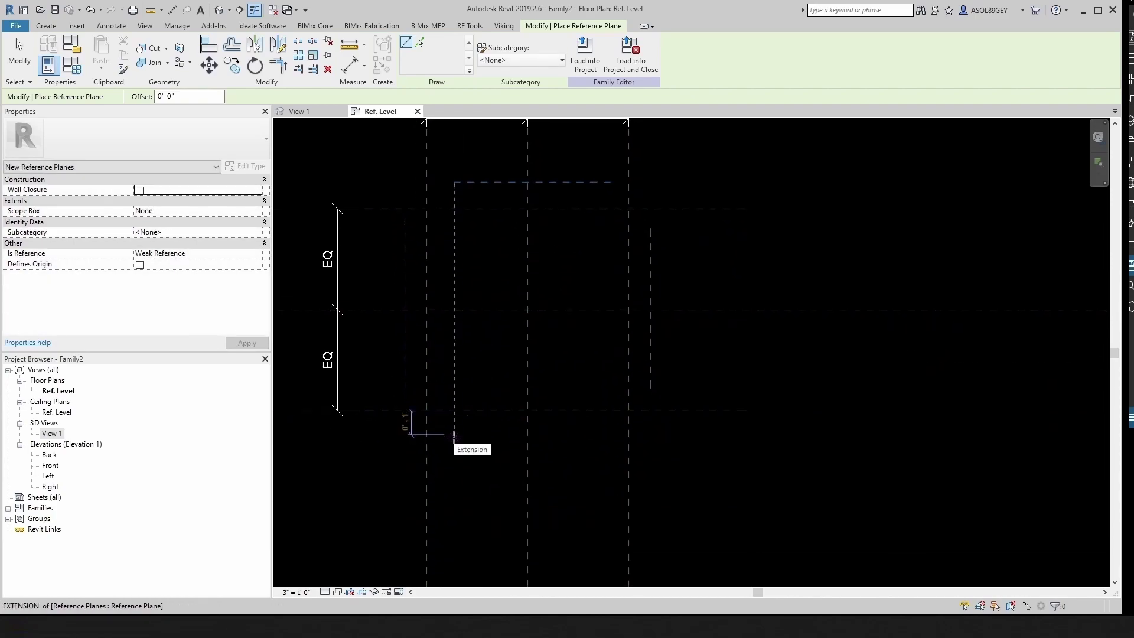
pyautogui.click(425, 434)
pyautogui.click(609, 435)
pyautogui.press('Escape')
pyautogui.press('Escape')
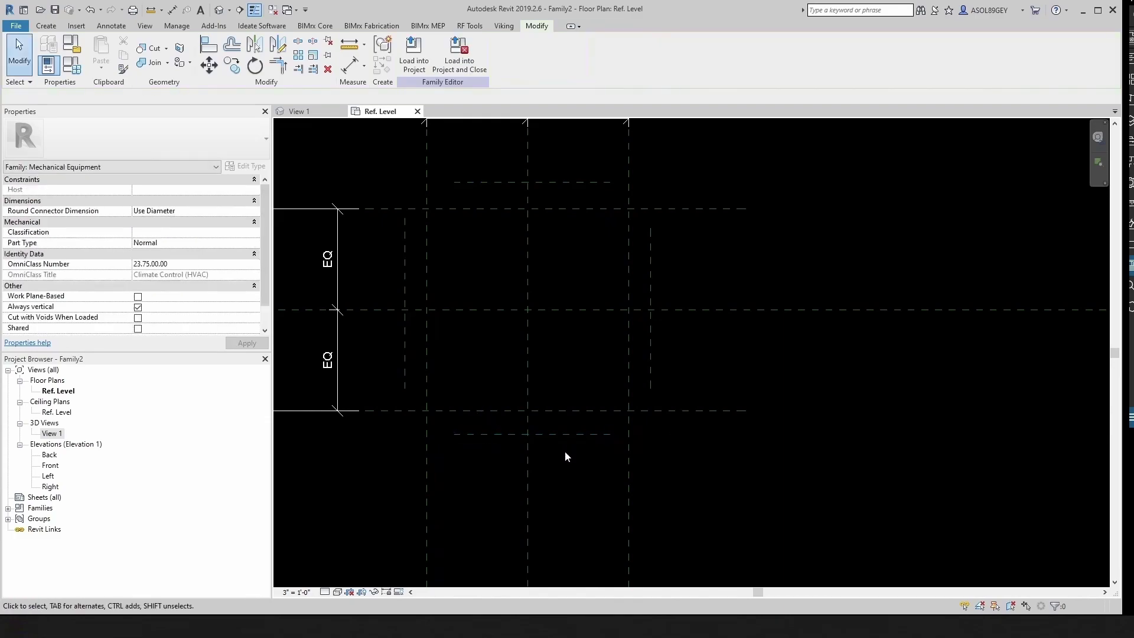
pyautogui.scroll(-2, 564, 451)
pyautogui.moveTo(650, 421); pyautogui.dragTo(619, 421, button='middle')
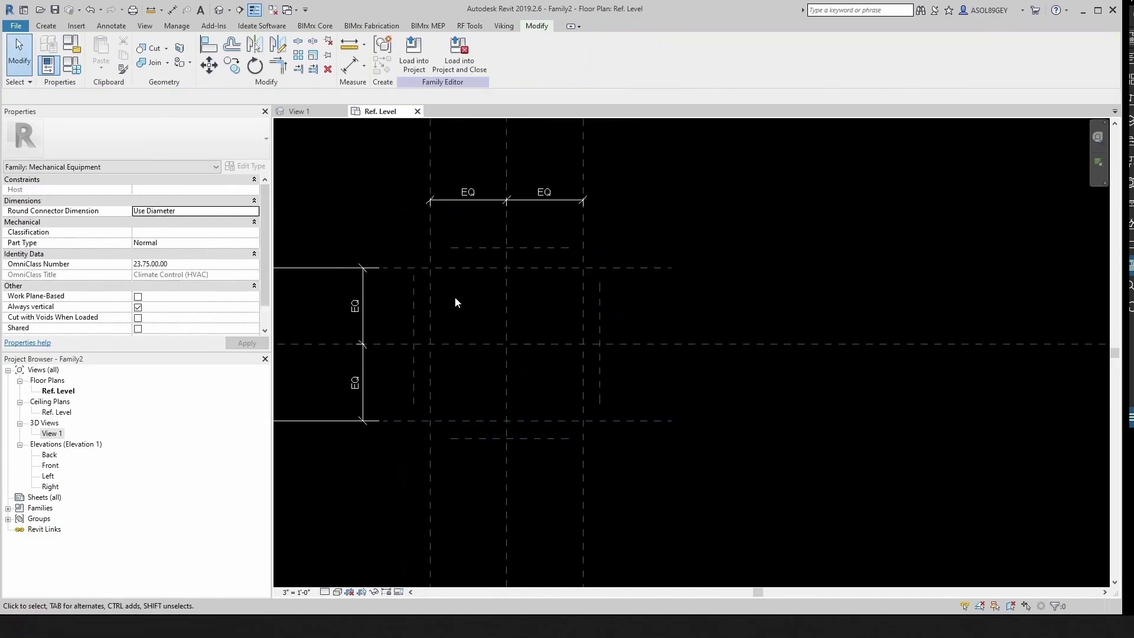
# Add an aligned dimension between the Body Right plane and the short reference plane outside it.
pyautogui.click(175, 9)
pyautogui.scroll(3, 573, 362)
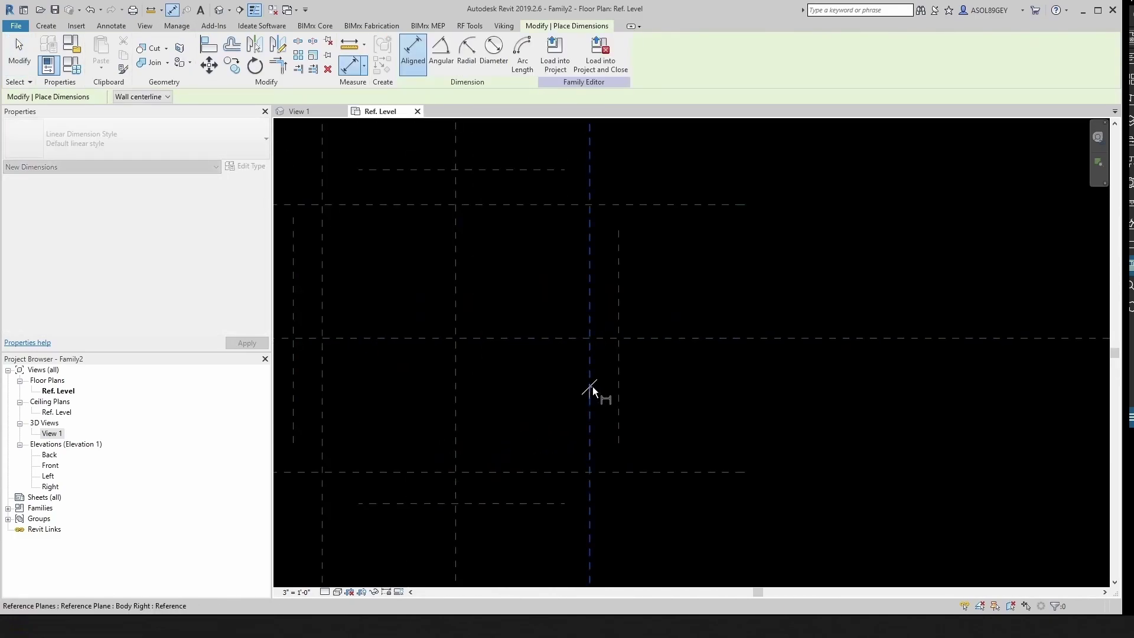
pyautogui.click(591, 386)
pyautogui.click(619, 392)
pyautogui.click(675, 410)
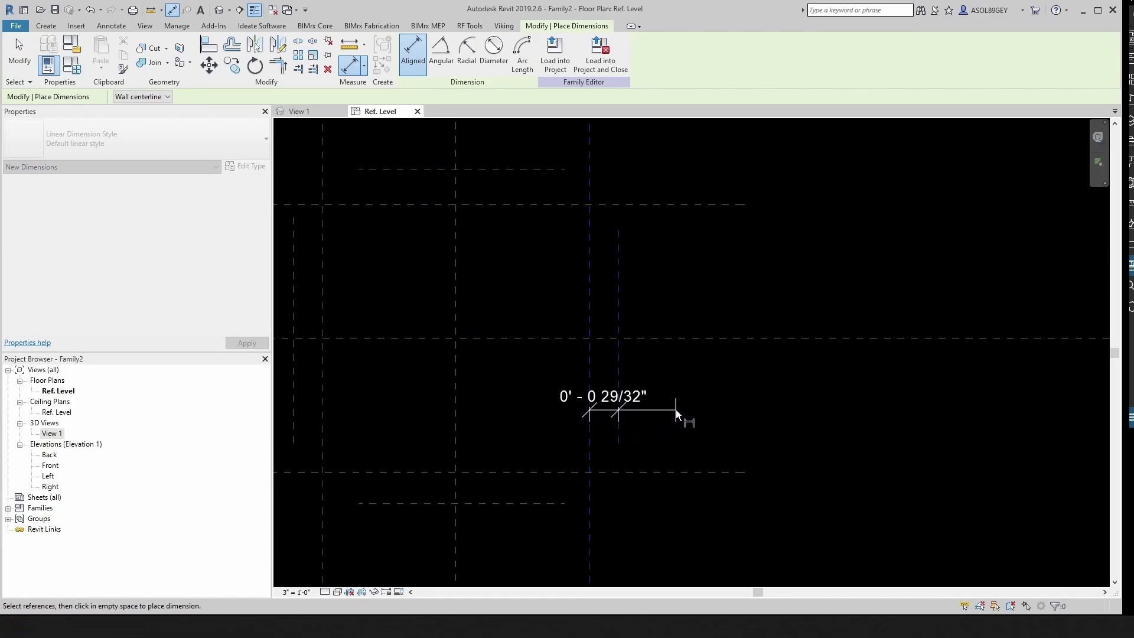
pyautogui.press('Escape')
pyautogui.press('Escape')
# Label the Body Right offset dimension with a new type family parameter named "Cap Thickness", grouped under Dimensions.
pyautogui.click(604, 412)
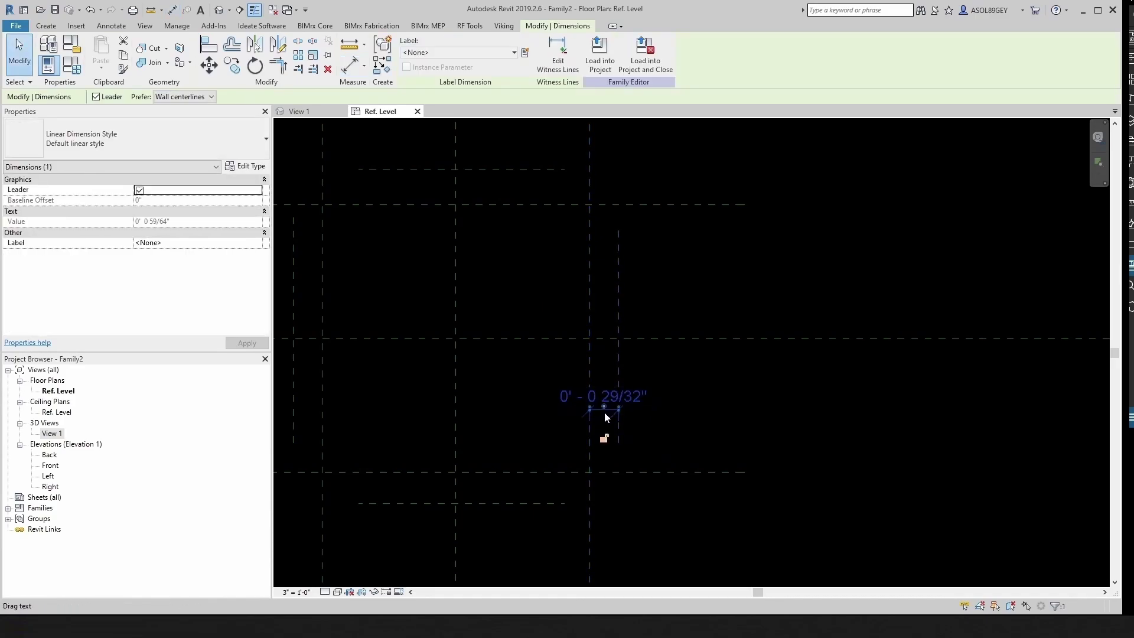
pyautogui.click(525, 53)
pyautogui.write('Cap Thickness')
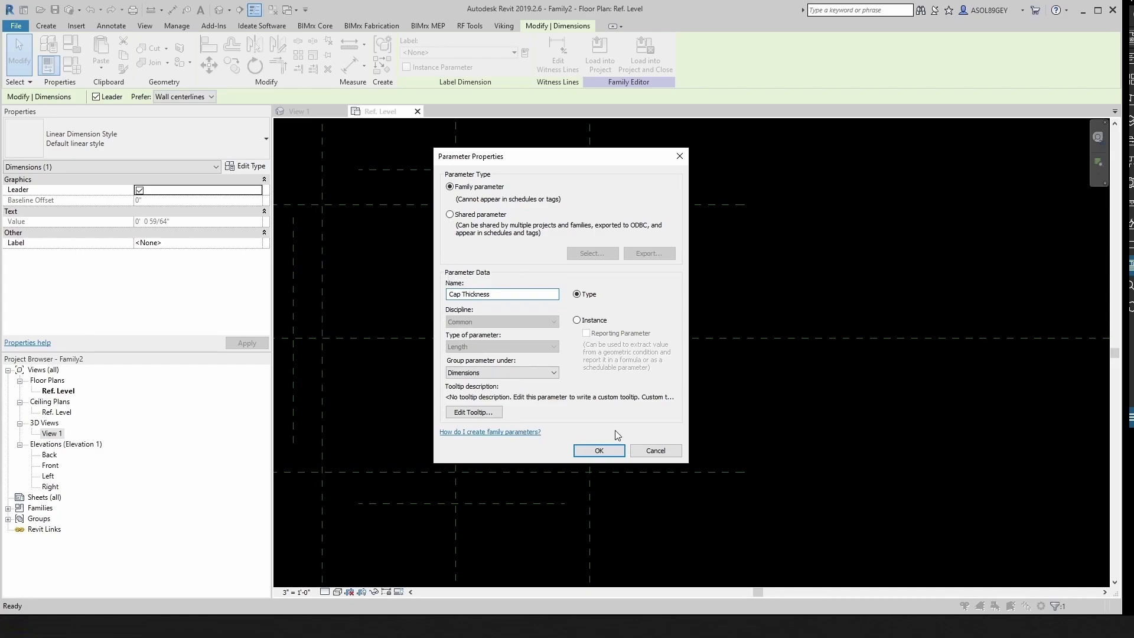
pyautogui.click(599, 451)
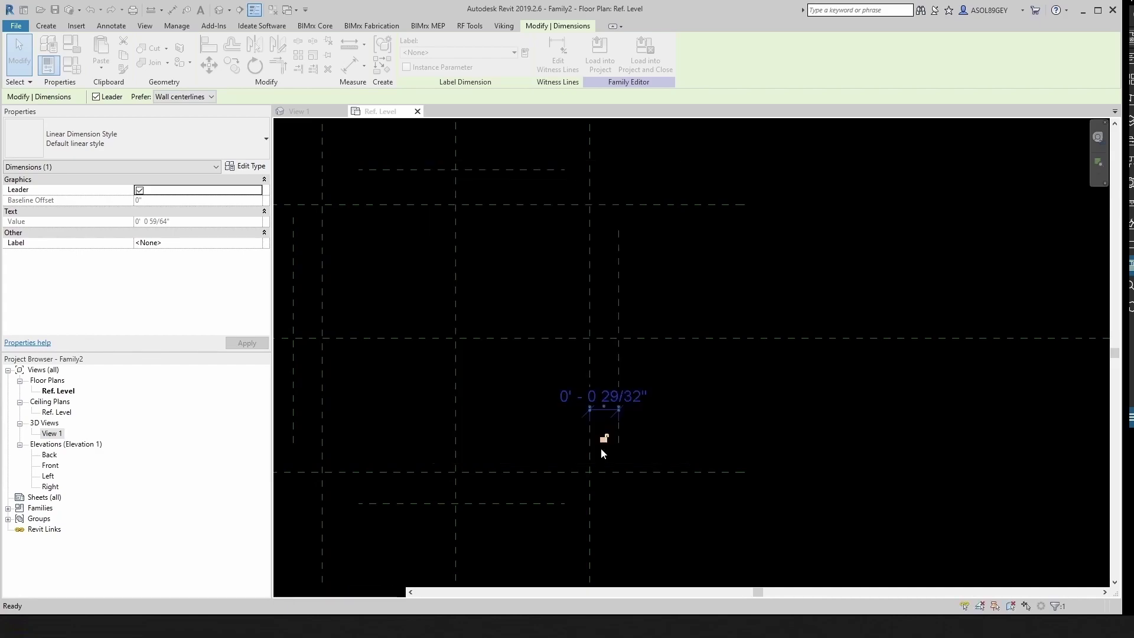
# Set the Cap Thickness parameter to 1 inch in the family types.
pyautogui.click(71, 63)
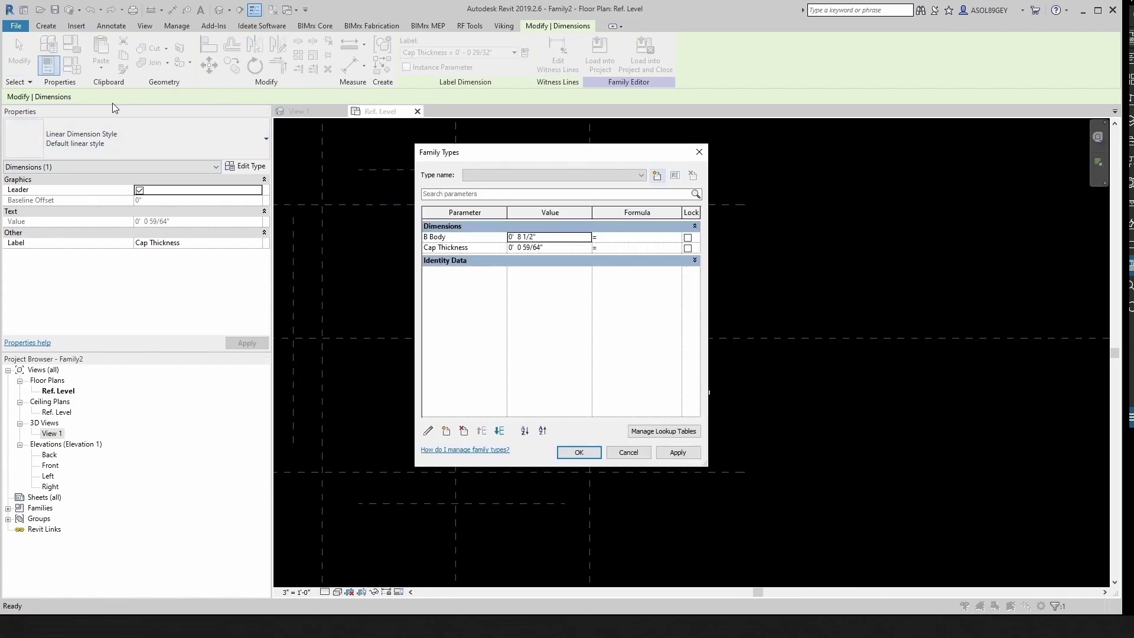
pyautogui.click(550, 247)
pyautogui.write('1')
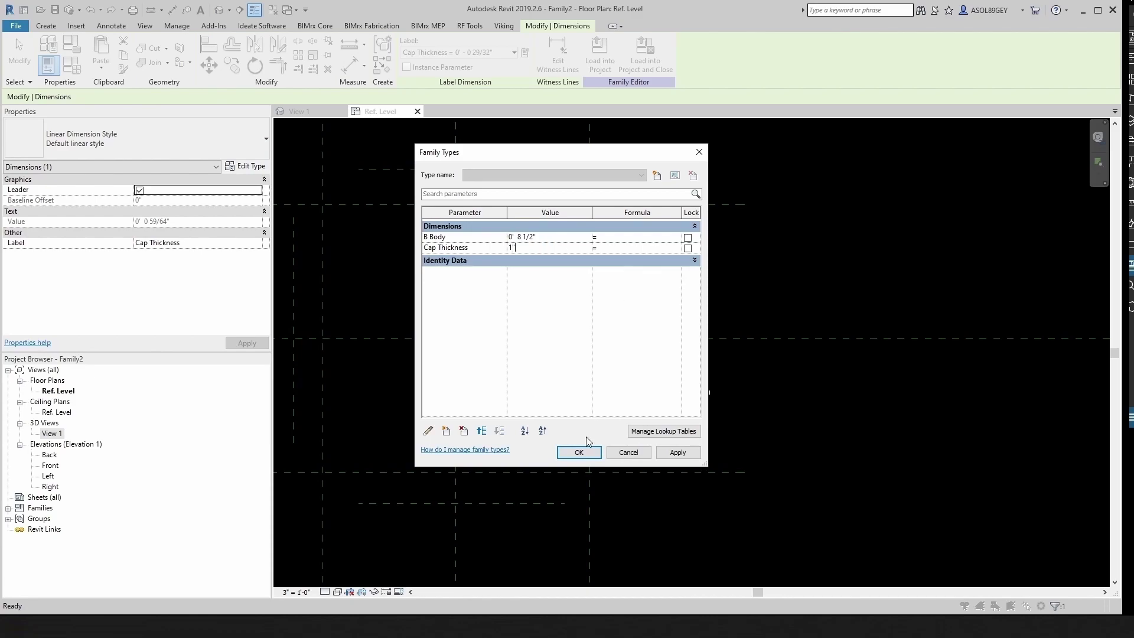
pyautogui.click(579, 452)
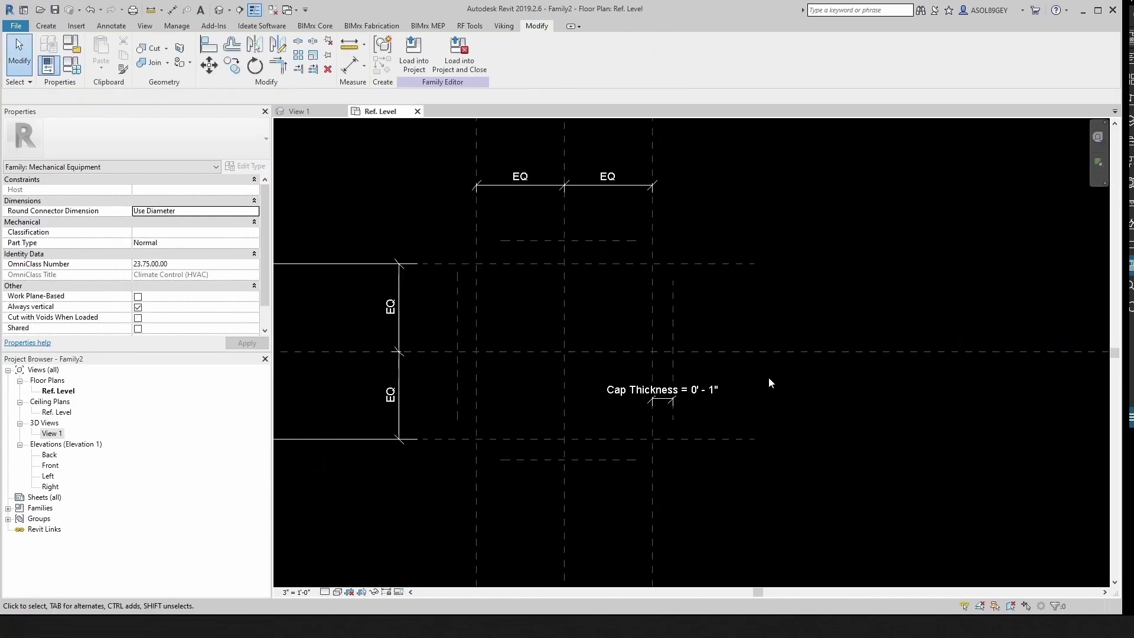
# Add an aligned dimension between the Body Back plane and the short reference plane behind it.
pyautogui.scroll(2, 677, 342)
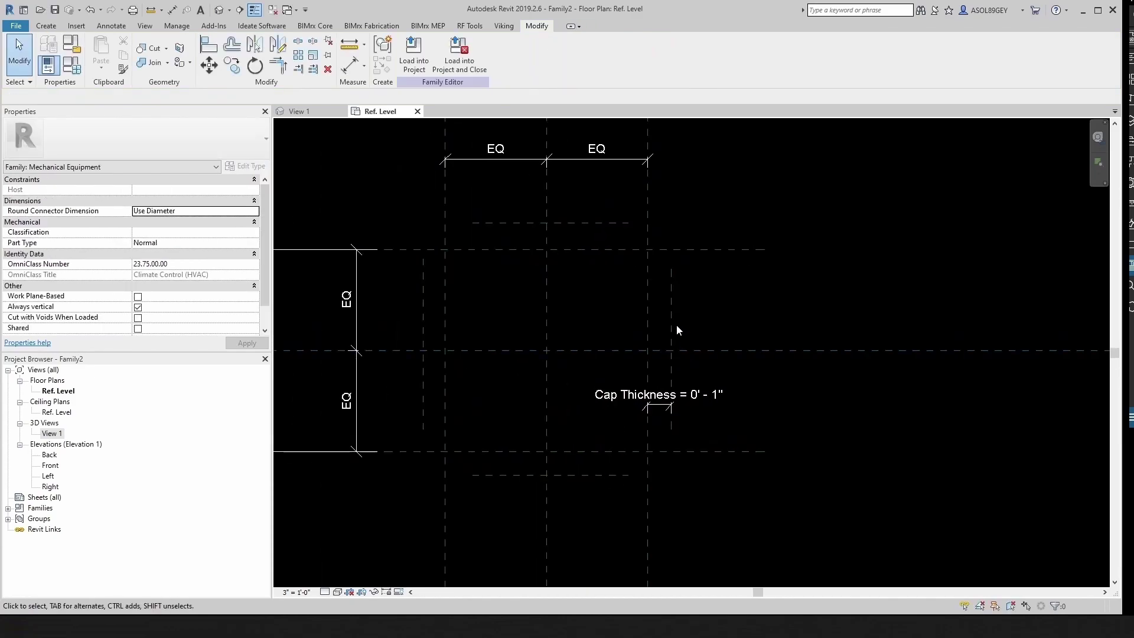
pyautogui.click(172, 9)
pyautogui.scroll(2, 501, 256)
pyautogui.click(529, 259)
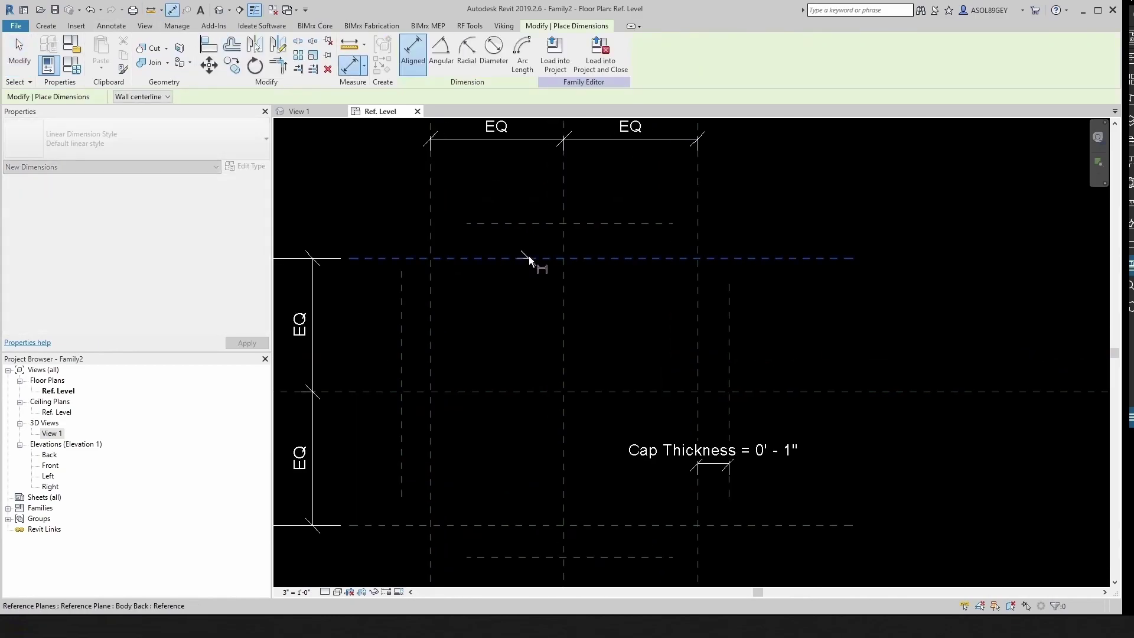
pyautogui.click(523, 225)
pyautogui.click(512, 183)
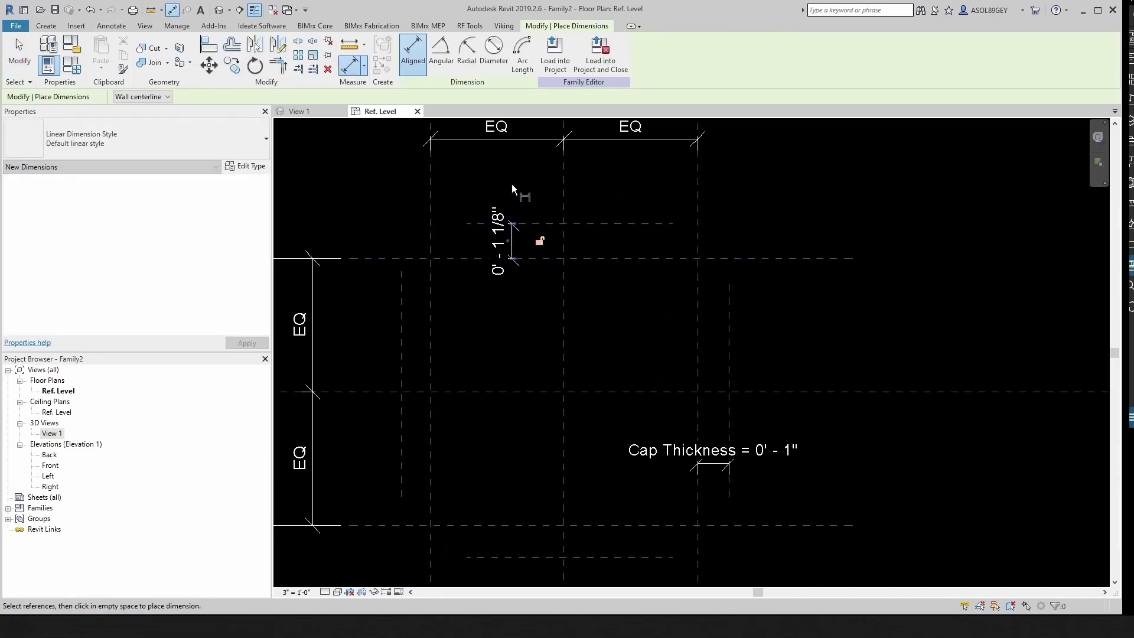
pyautogui.press('Escape')
pyautogui.press('Escape')
# Label the Body Back offset dimension with the existing Cap Thickness parameter and clear the selection.
pyautogui.click(494, 238)
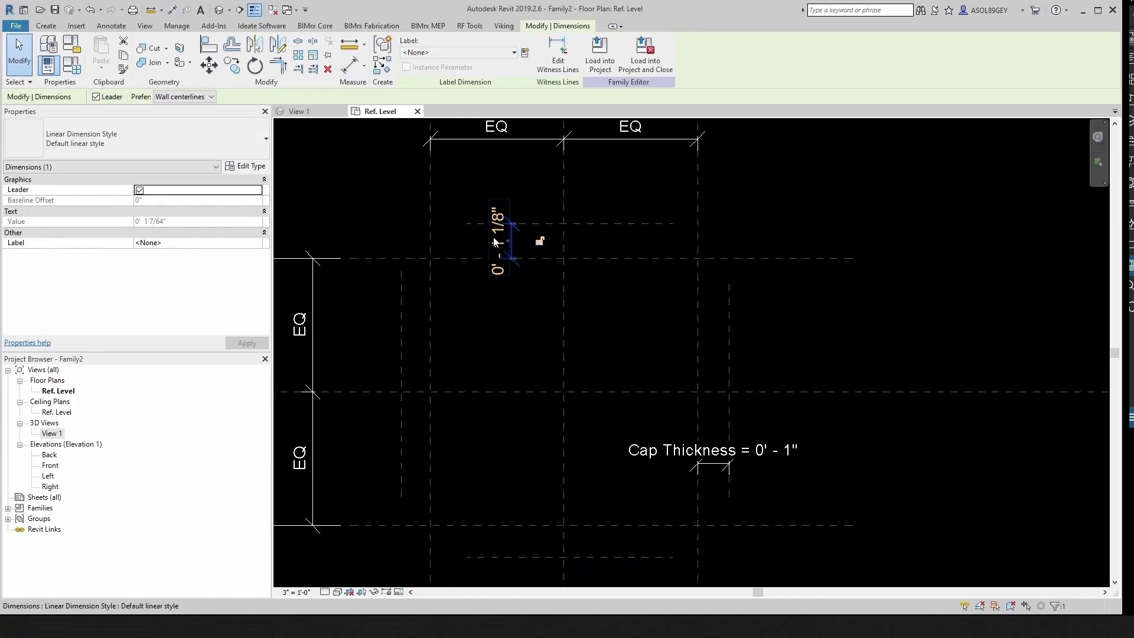
pyautogui.click(511, 52)
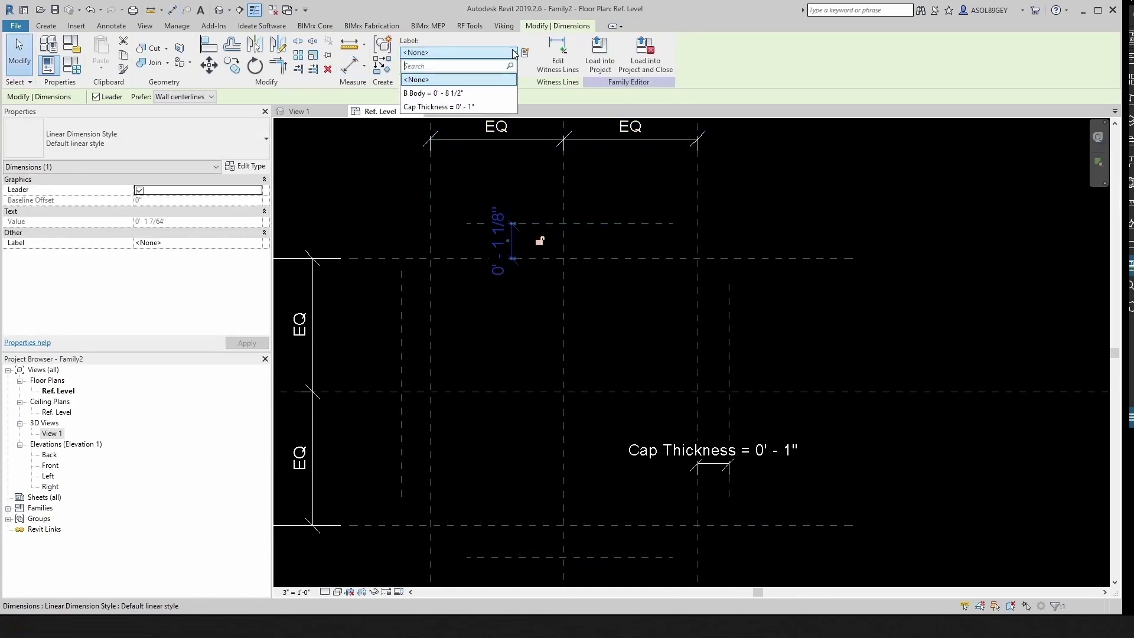
pyautogui.click(435, 109)
pyautogui.click(585, 307)
pyautogui.scroll(-2, 589, 306)
pyautogui.scroll(2, 510, 375)
pyautogui.moveTo(509, 374); pyautogui.dragTo(540, 376, button='middle')
# Add an aligned dimension between the left body plane and the short reference plane outside it.
pyautogui.click(172, 9)
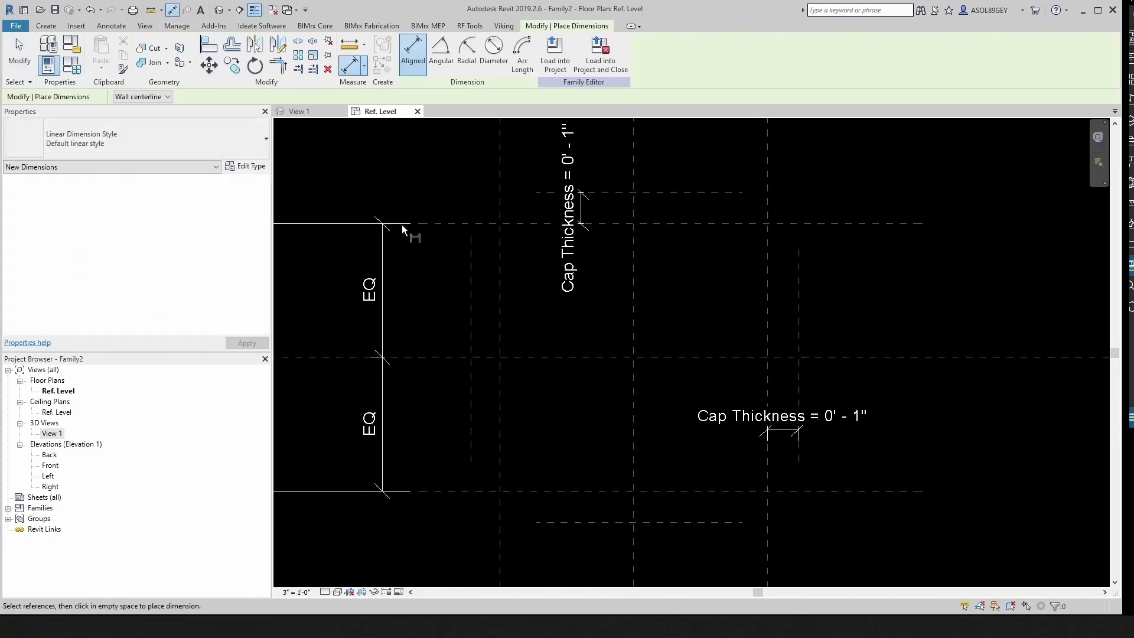
pyautogui.scroll(1, 407, 231)
pyautogui.click(483, 314)
pyautogui.click(437, 331)
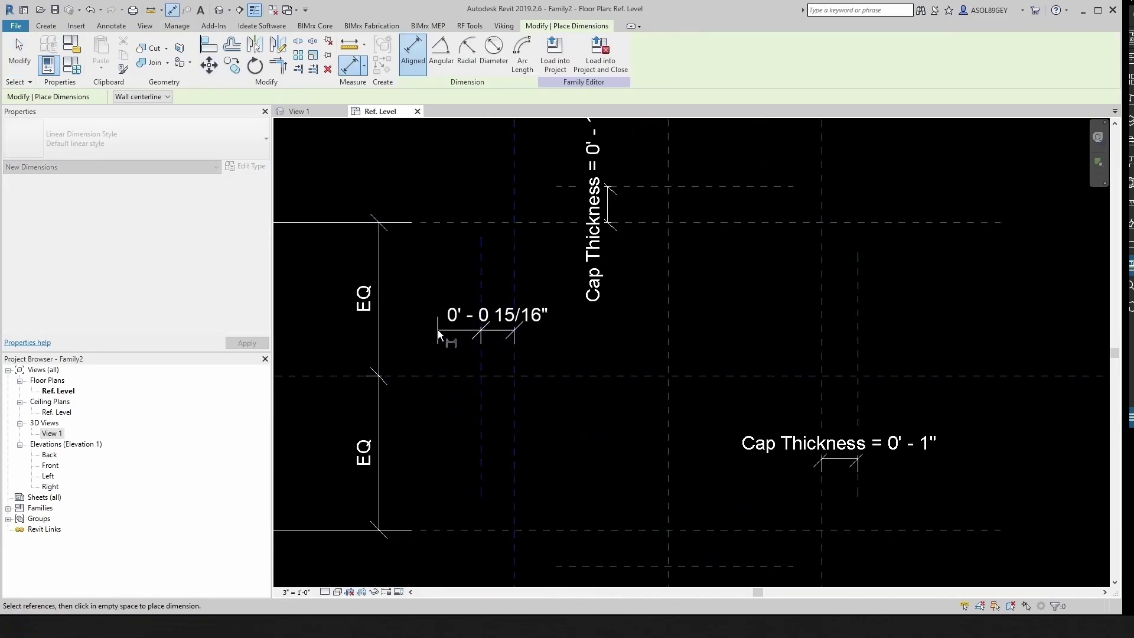
pyautogui.press('Escape')
pyautogui.press('Escape')
# Label the offset dimension at the left body plane with the Cap Thickness parameter.
pyautogui.click(499, 321)
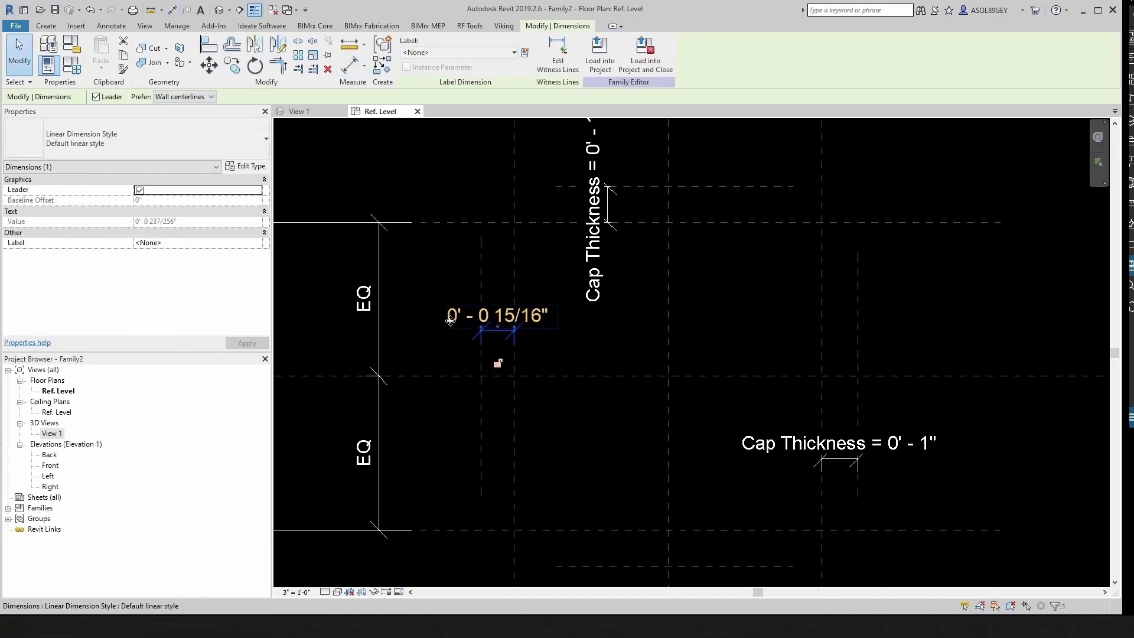
pyautogui.click(463, 298)
pyautogui.click(498, 332)
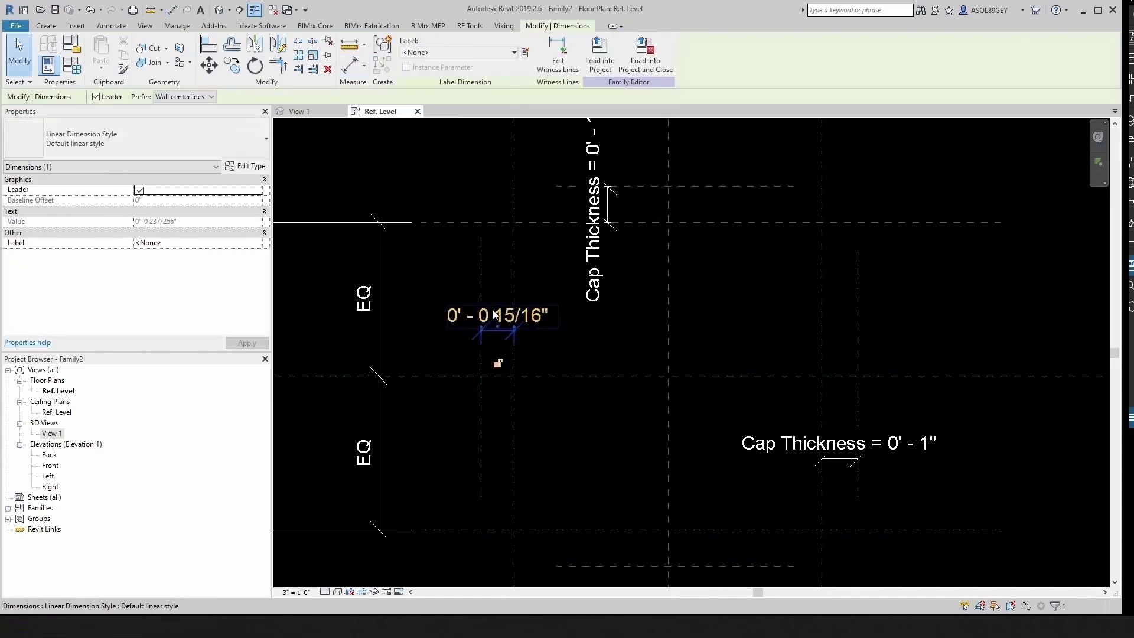
pyautogui.click(502, 52)
pyautogui.click(416, 106)
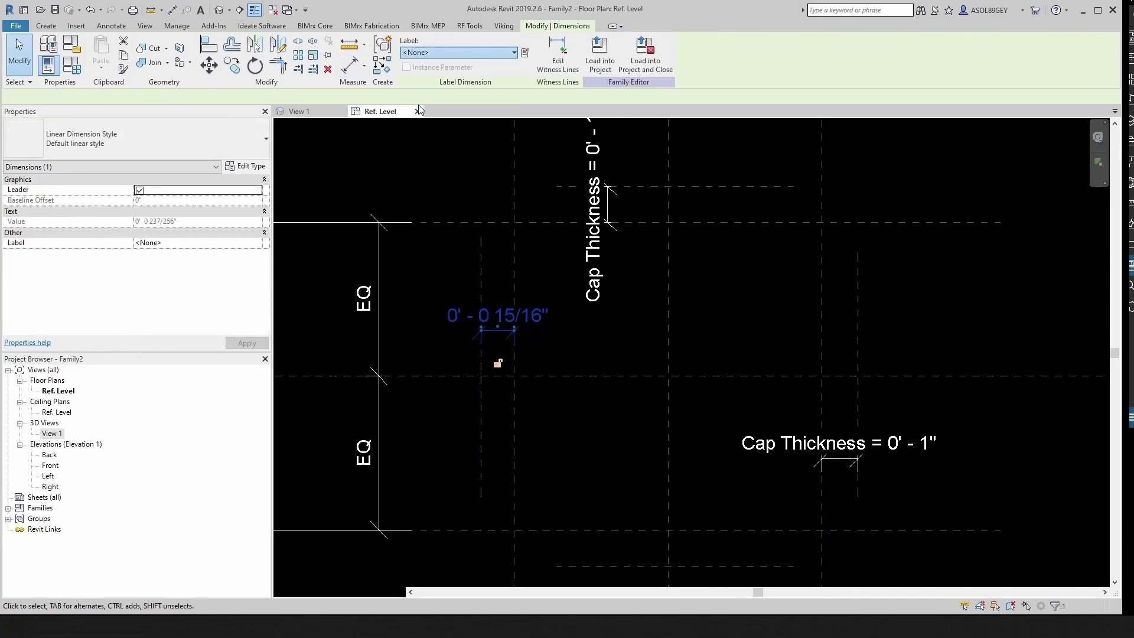
pyautogui.click(551, 325)
pyautogui.scroll(-2, 524, 319)
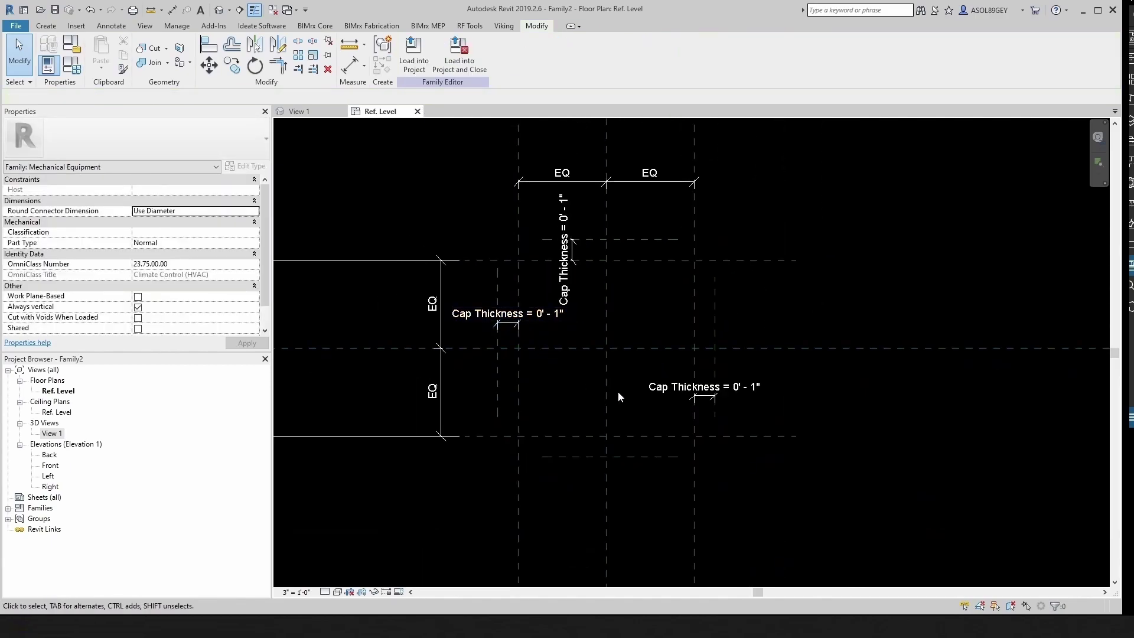
# Add an aligned dimension between the Body Front plane and the short reference plane in front of it.
pyautogui.scroll(2, 665, 470)
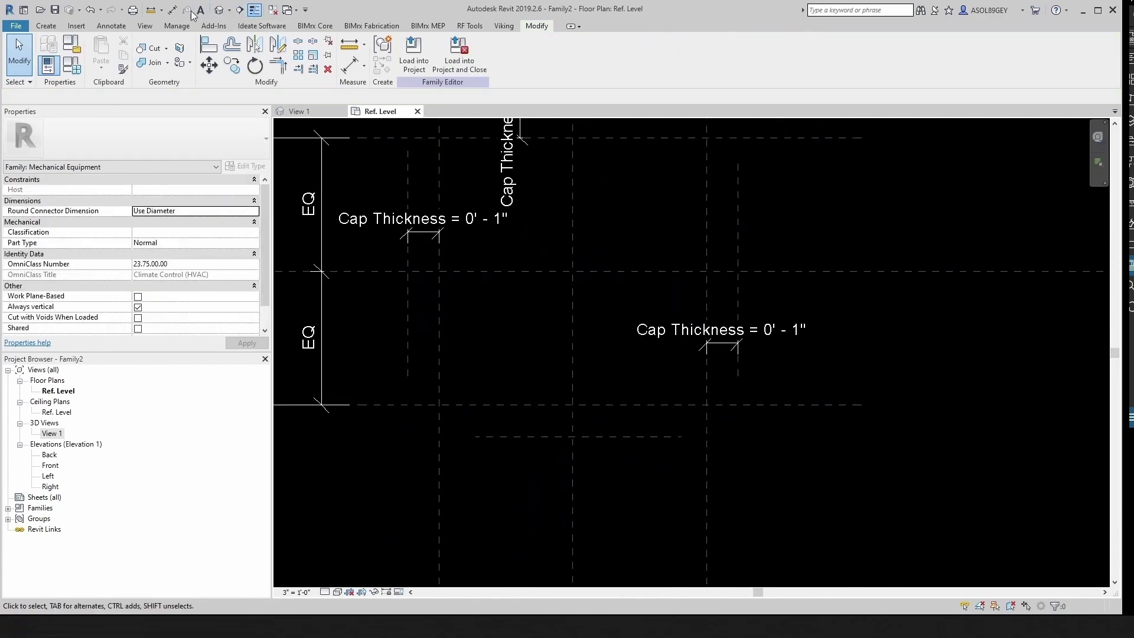
pyautogui.click(173, 9)
pyautogui.click(553, 404)
pyautogui.click(551, 437)
pyautogui.click(520, 479)
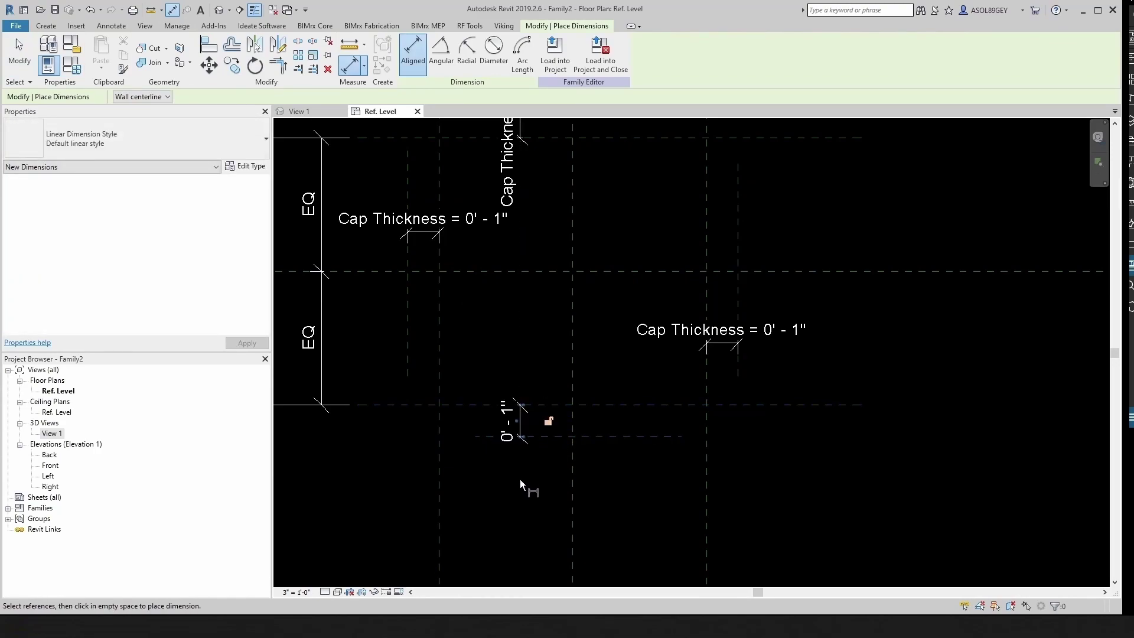
pyautogui.press('Escape')
pyautogui.press('Escape')
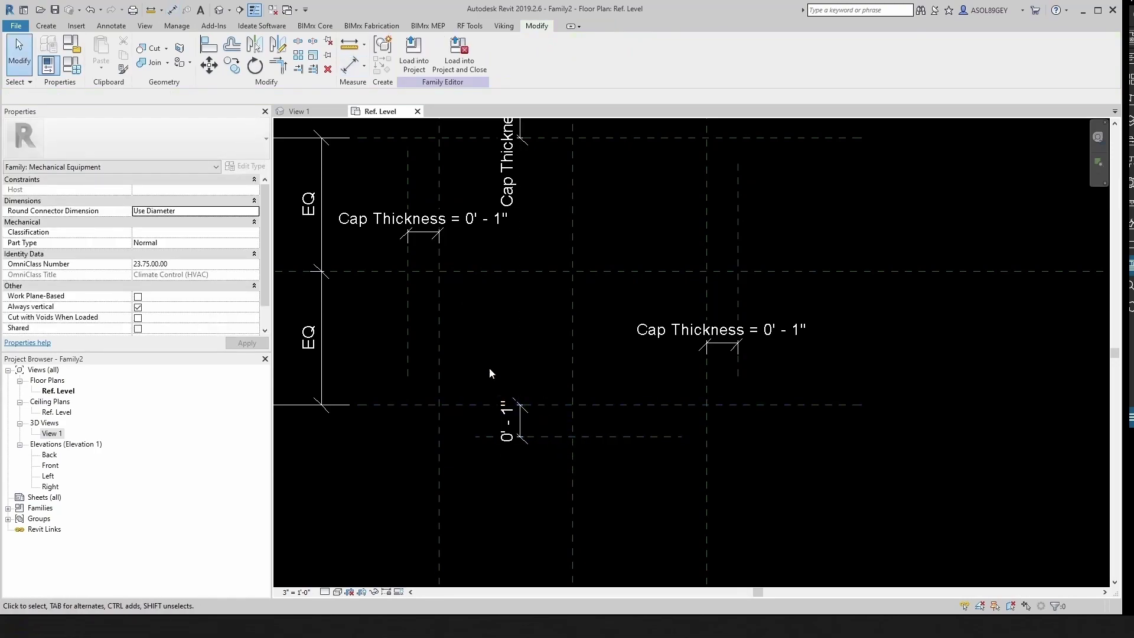
# Label the Body Front offset dimension with the Cap Thickness parameter and clear the selection.
pyautogui.scroll(1, 537, 460)
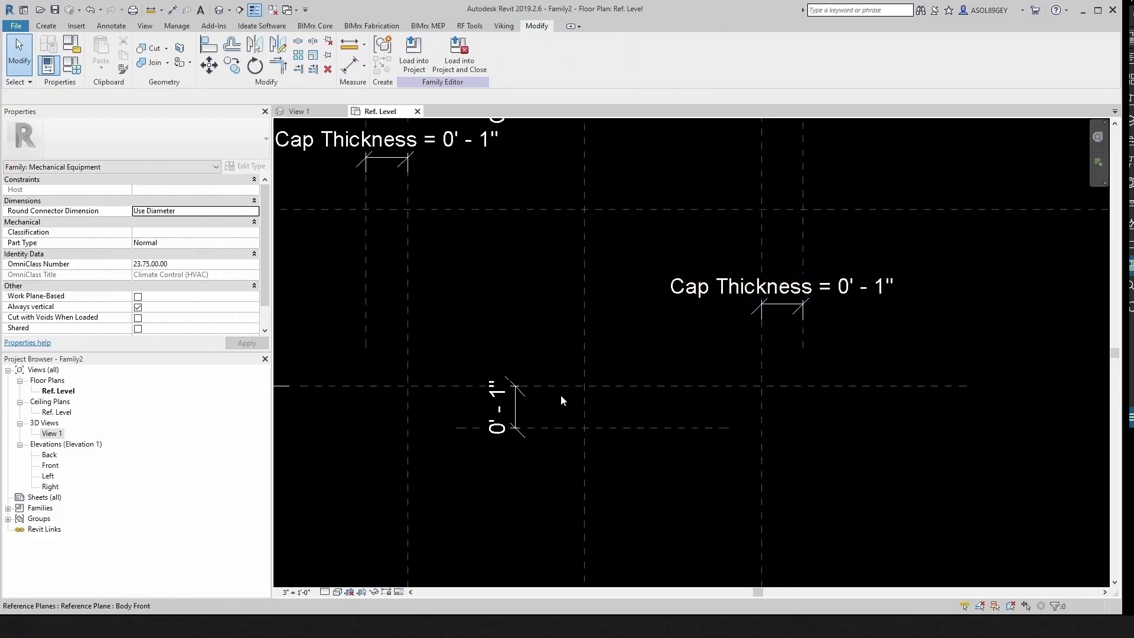
pyautogui.click(515, 409)
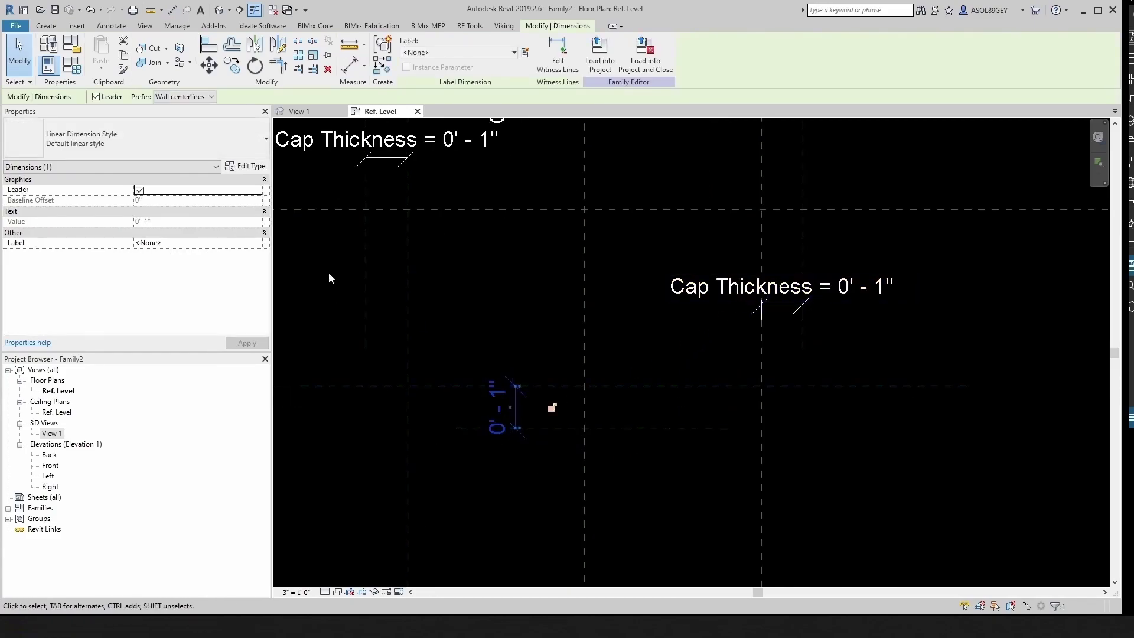
pyautogui.click(485, 53)
pyautogui.click(424, 110)
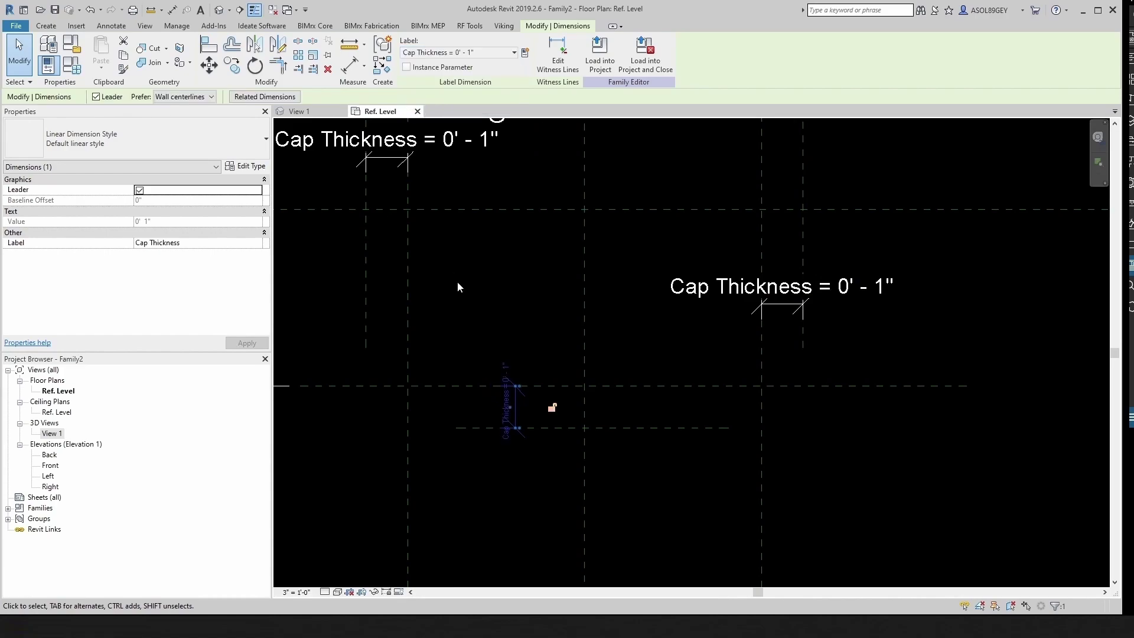
pyautogui.press('Escape')
pyautogui.scroll(-2, 586, 379)
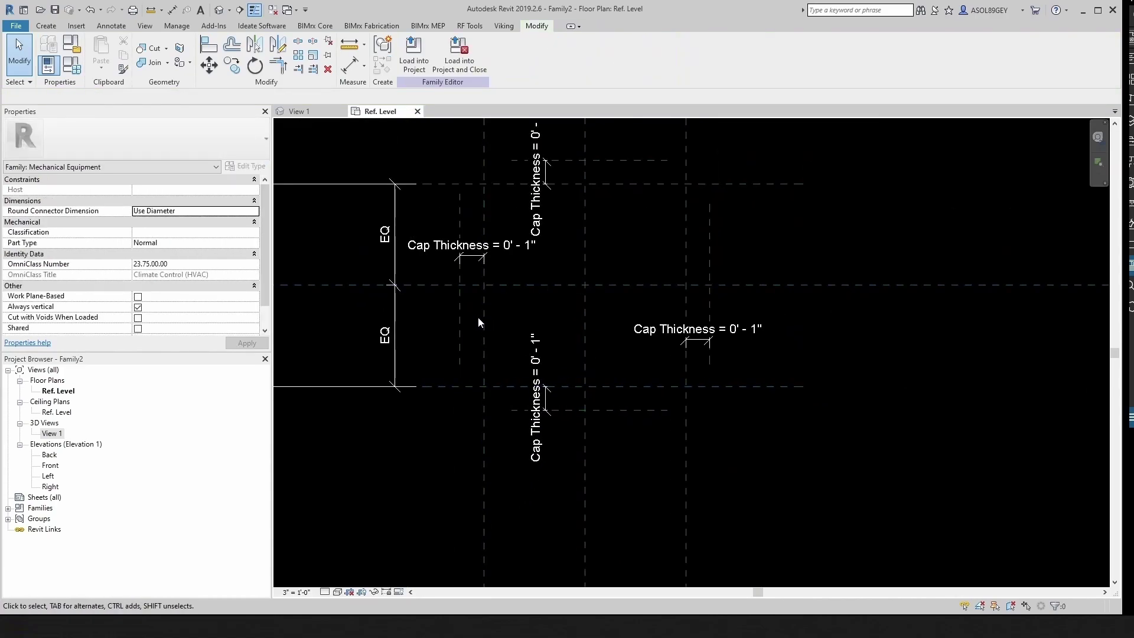
pyautogui.scroll(1, 475, 322)
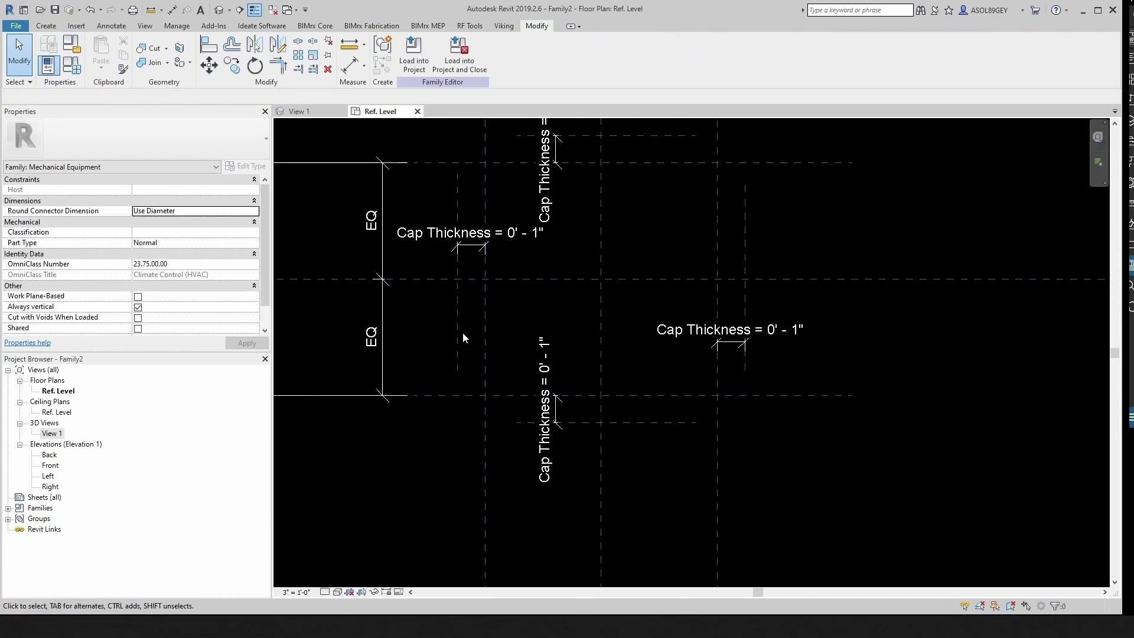
# Set the floor plan's view scale to 6" = 1'-0".
pyautogui.scroll(-3, 498, 319)
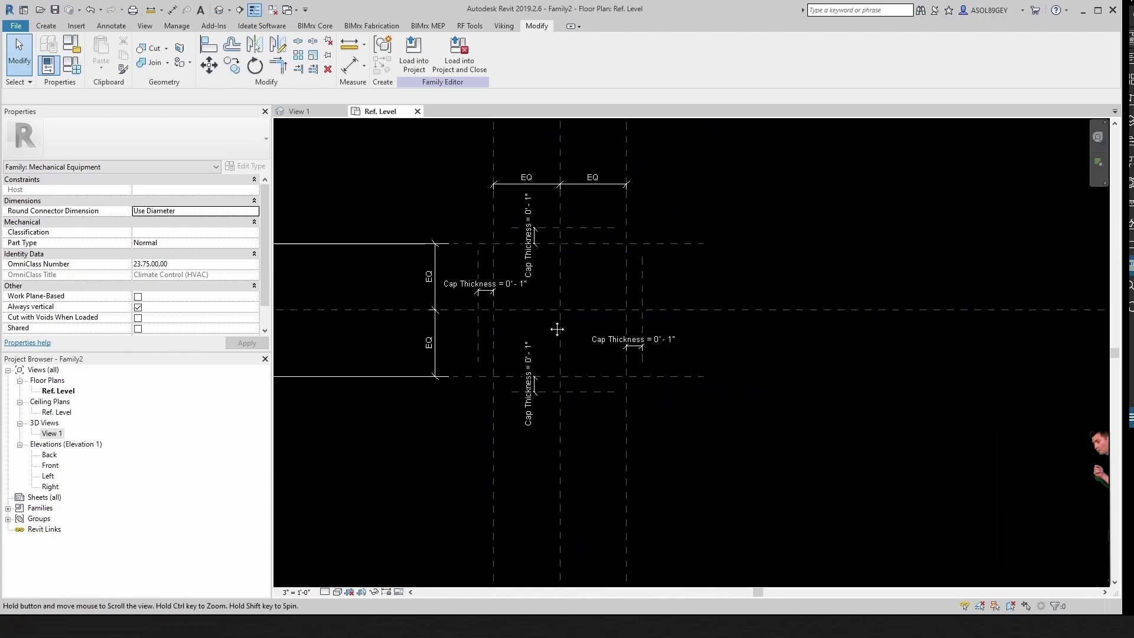
pyautogui.click(296, 592)
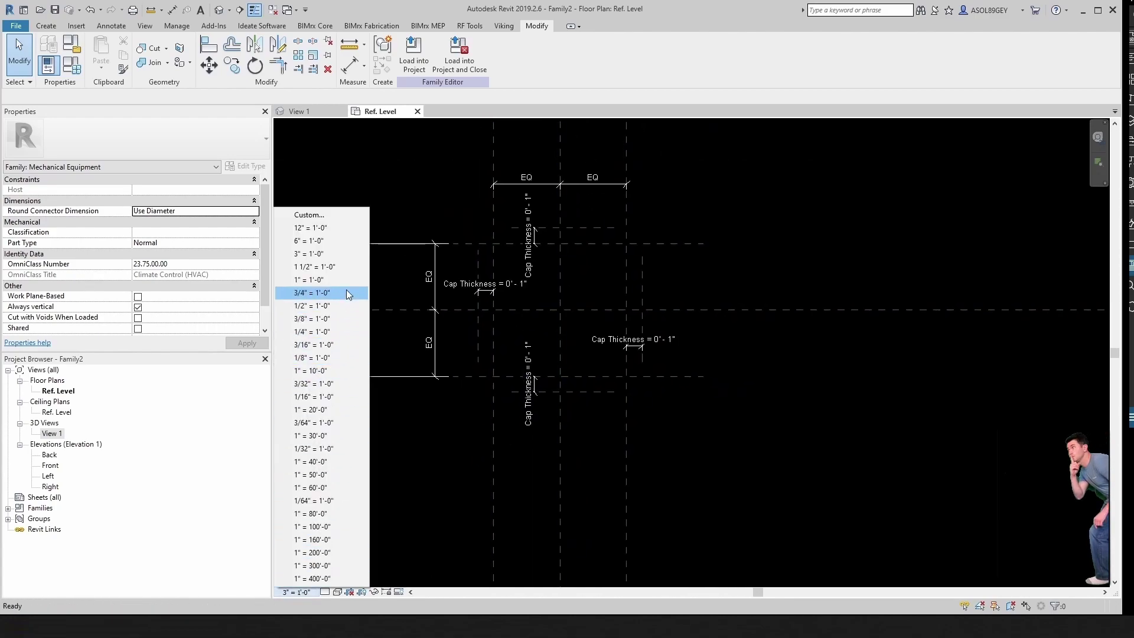
pyautogui.click(333, 241)
pyautogui.scroll(4, 475, 284)
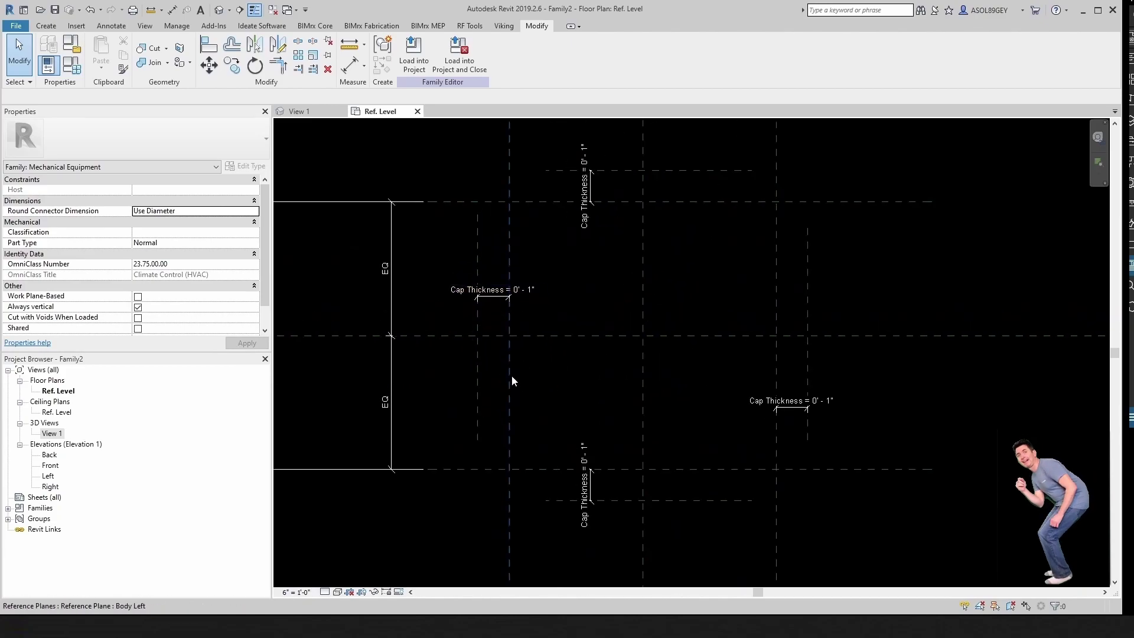
pyautogui.scroll(-1, 594, 408)
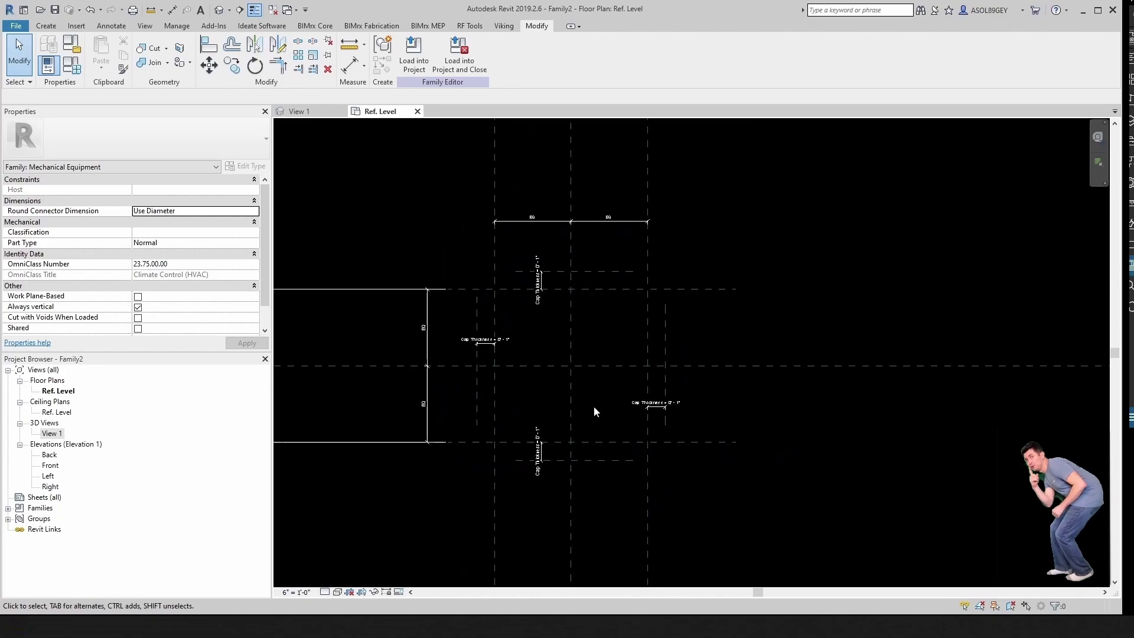
# Bring up the 3_Way_MultiPort_Ball_Valve PDF in Bluebeam Revu and examine the flange positions on both sides of the valve body.
pyautogui.moveTo(1133, 12); pyautogui.dragTo(593, 54)
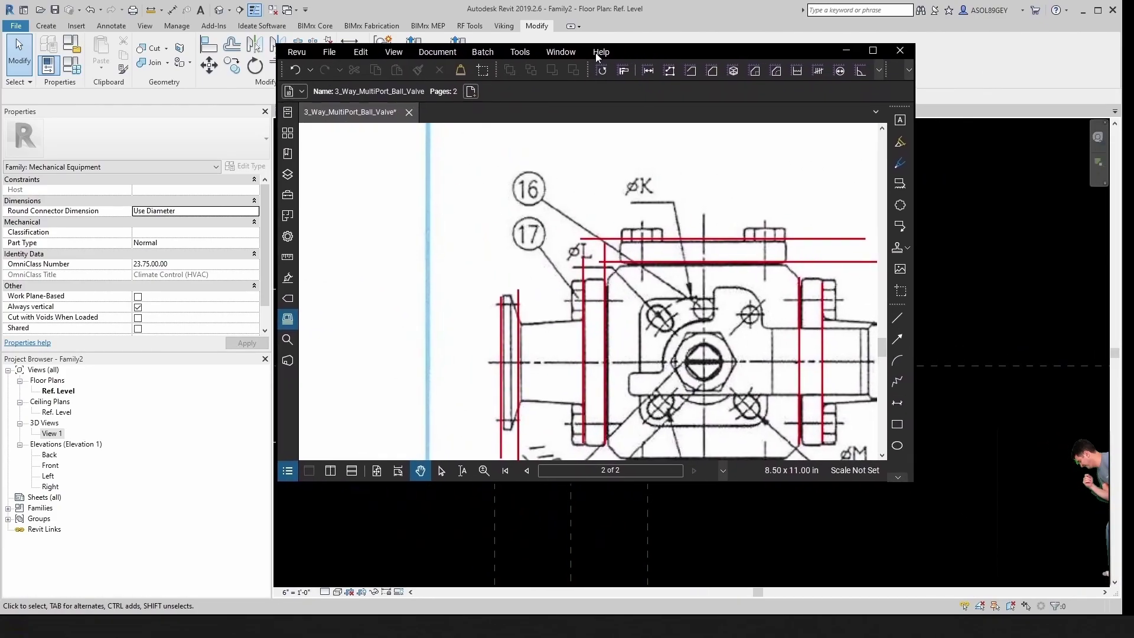
pyautogui.click(877, 50)
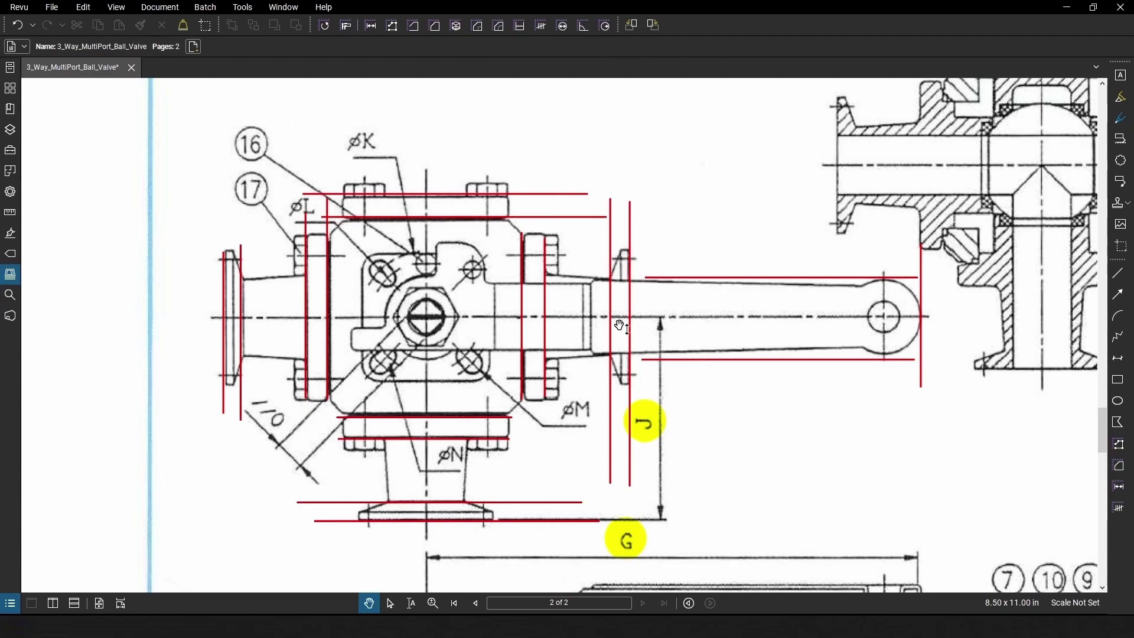
pyautogui.moveTo(661, 12); pyautogui.dragTo(1133, 142)
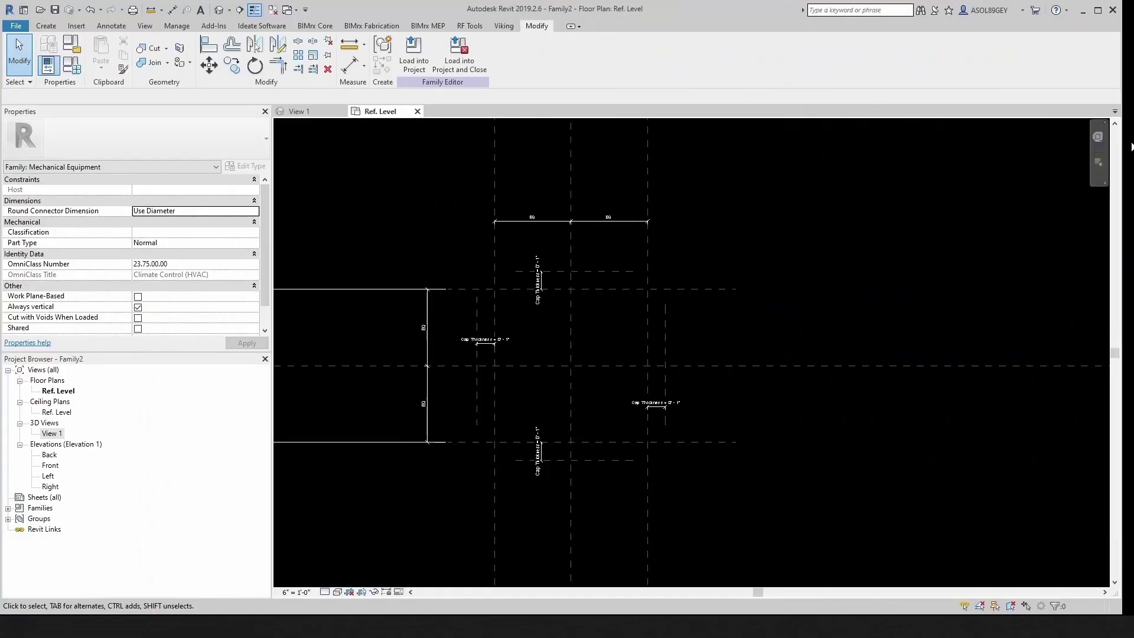
# Draw a short vertical reference plane across the horizontal centerline, about 4 3/4" left of the left cap plane.
pyautogui.scroll(-1, 679, 396)
pyautogui.click(516, 391)
pyautogui.press('c')
pyautogui.press('s')
pyautogui.scroll(-2, 516, 391)
pyautogui.moveTo(452, 399); pyautogui.dragTo(590, 398, button='middle')
pyautogui.scroll(1, 525, 364)
pyautogui.scroll(1, 537, 353)
pyautogui.scroll(1, 591, 349)
pyautogui.moveTo(591, 349); pyautogui.dragTo(426, 323, button='middle')
pyautogui.click(458, 288)
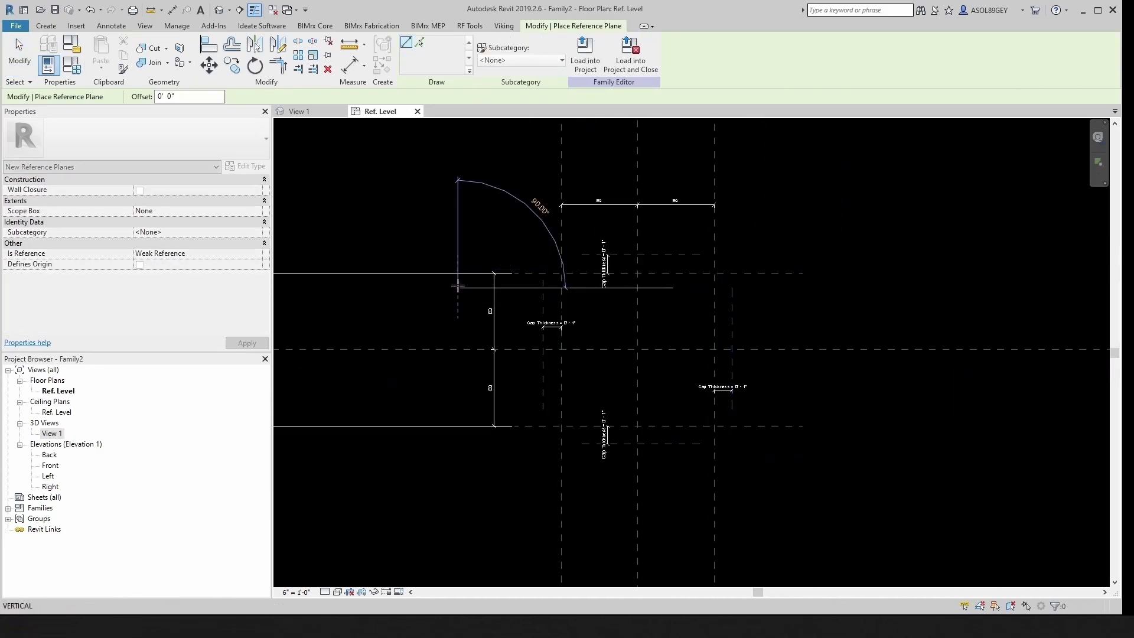
pyautogui.click(458, 410)
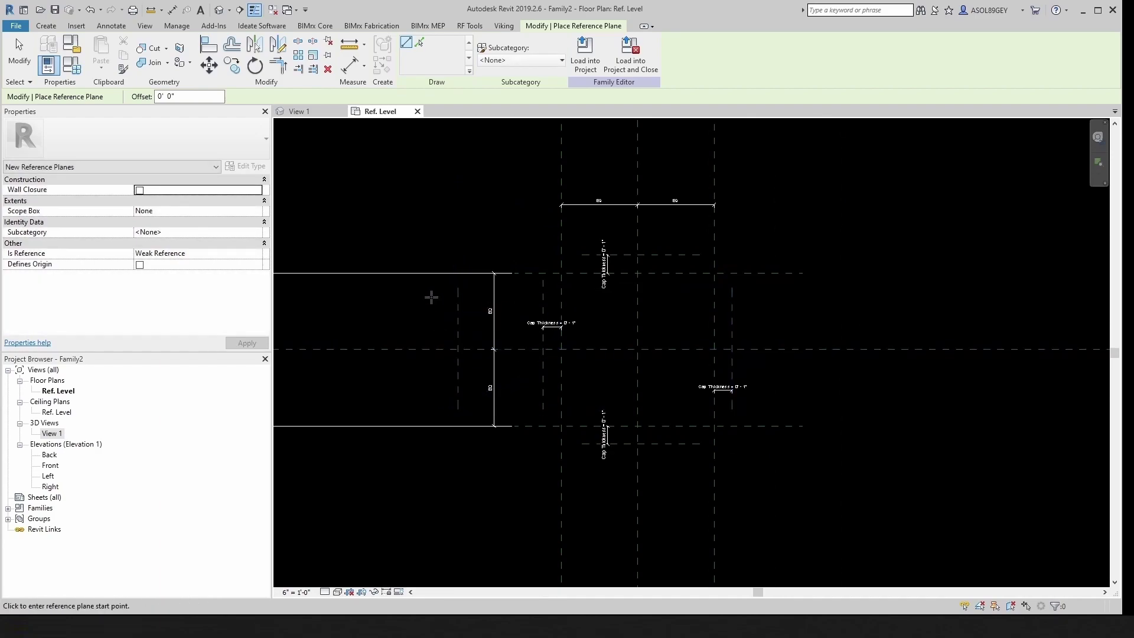
# Draw a second short vertical reference plane about 1 1/4" farther left, parallel to the new flange plane.
pyautogui.scroll(1, 433, 296)
pyautogui.click(436, 286)
pyautogui.click(435, 418)
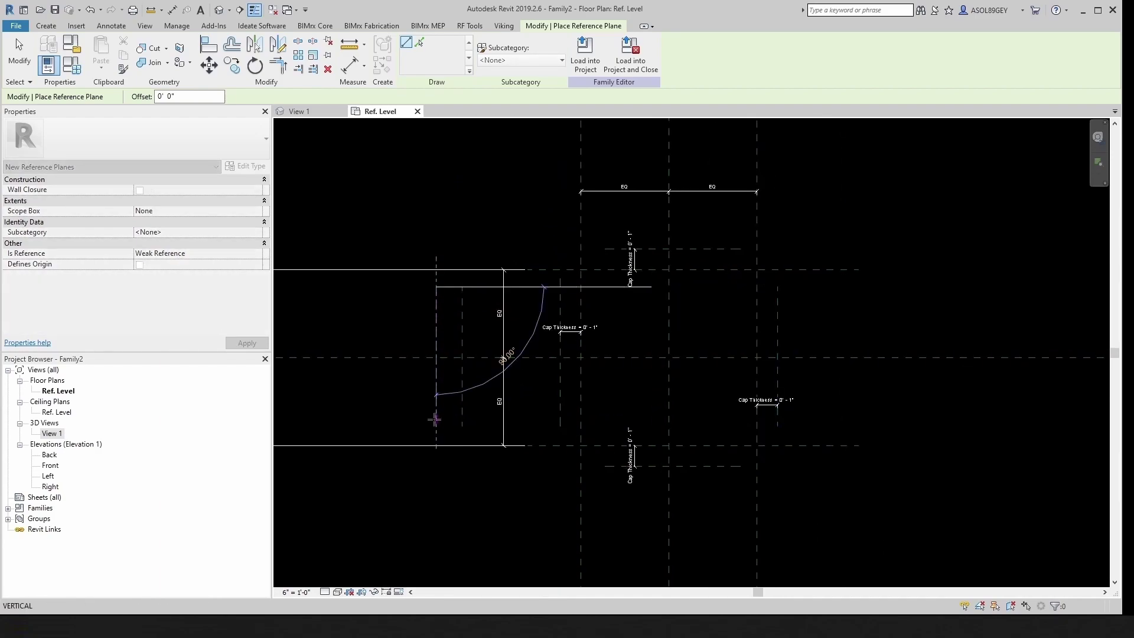
# Draw two short vertical reference planes about 1" apart, the inner one about 5 1/4" right of the right cap plane.
pyautogui.moveTo(850, 353); pyautogui.dragTo(509, 354, button='middle')
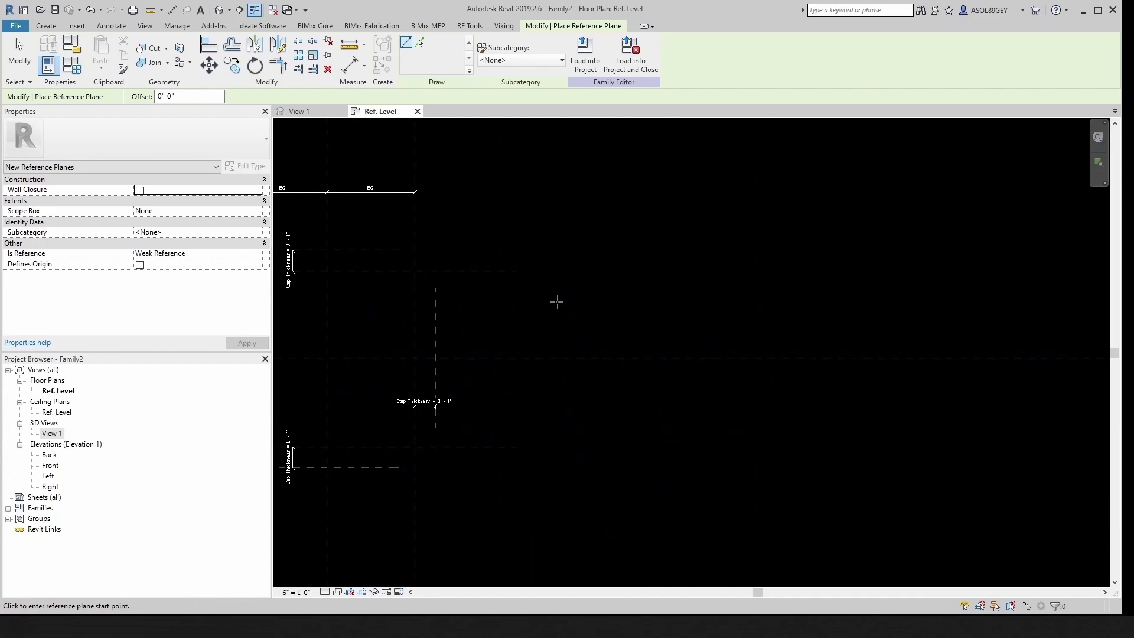
pyautogui.click(544, 288)
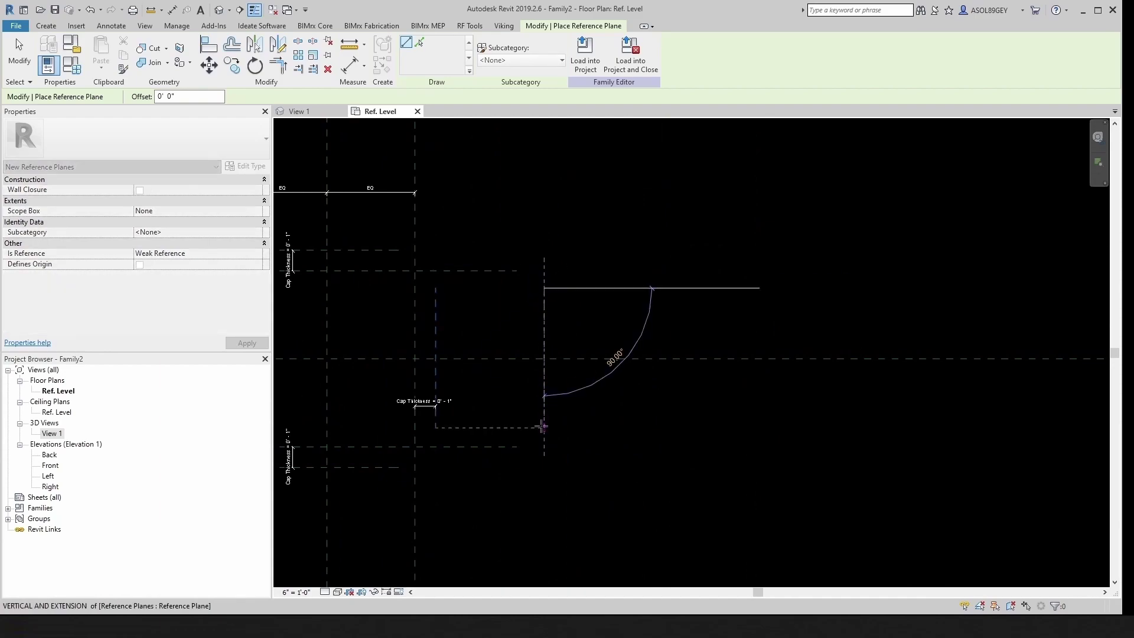
pyautogui.click(544, 425)
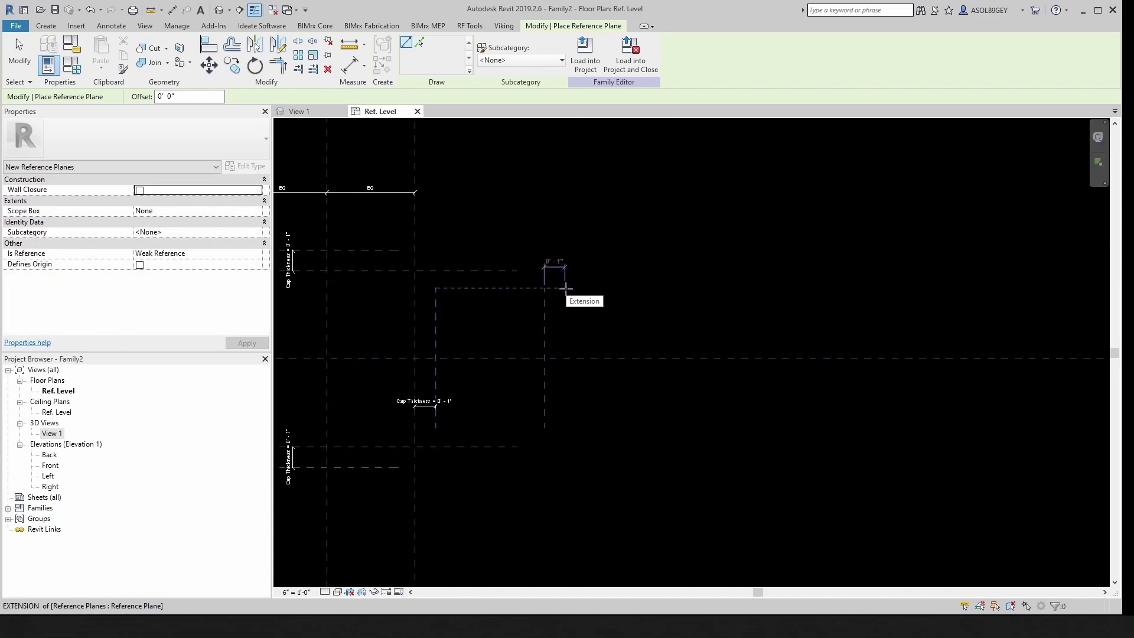
pyautogui.click(565, 288)
pyautogui.click(564, 426)
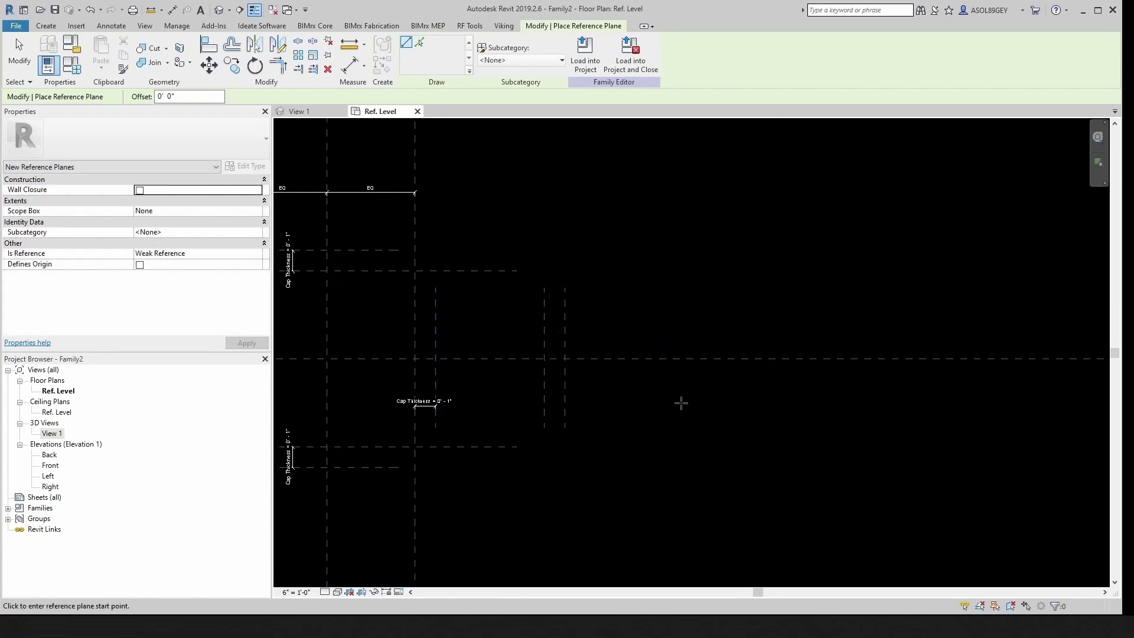
pyautogui.scroll(-5, 684, 409)
pyautogui.scroll(2, 700, 440)
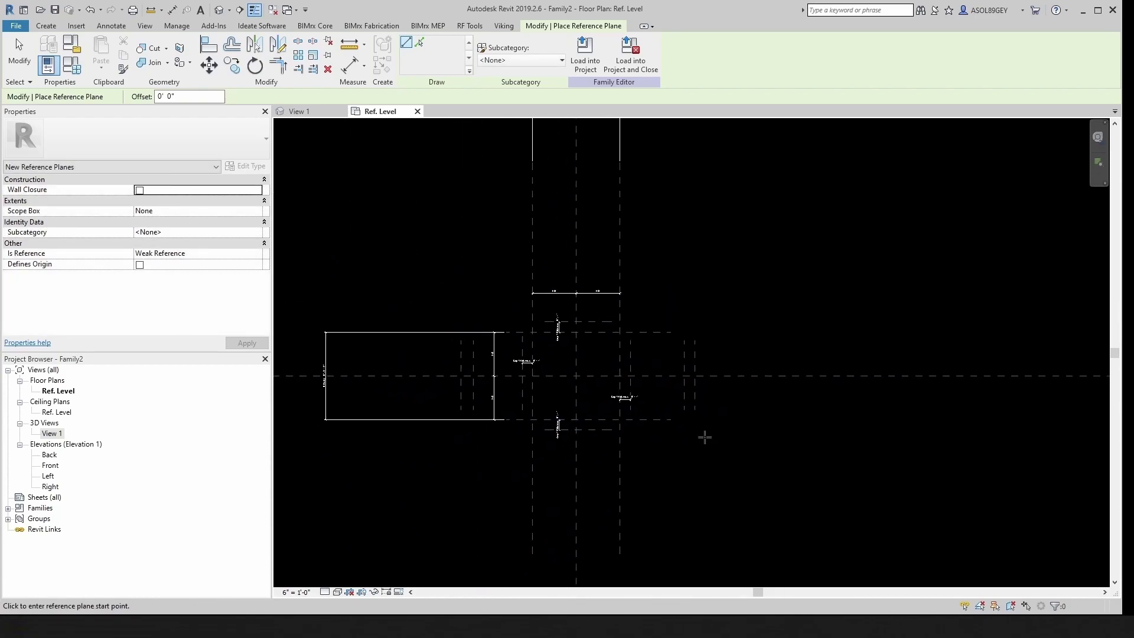
pyautogui.press('Escape')
pyautogui.press('Escape')
# Name the short reference plane just outside the Body Right plane as the right-hand cap plane.
pyautogui.click(683, 356)
pyautogui.click(609, 382)
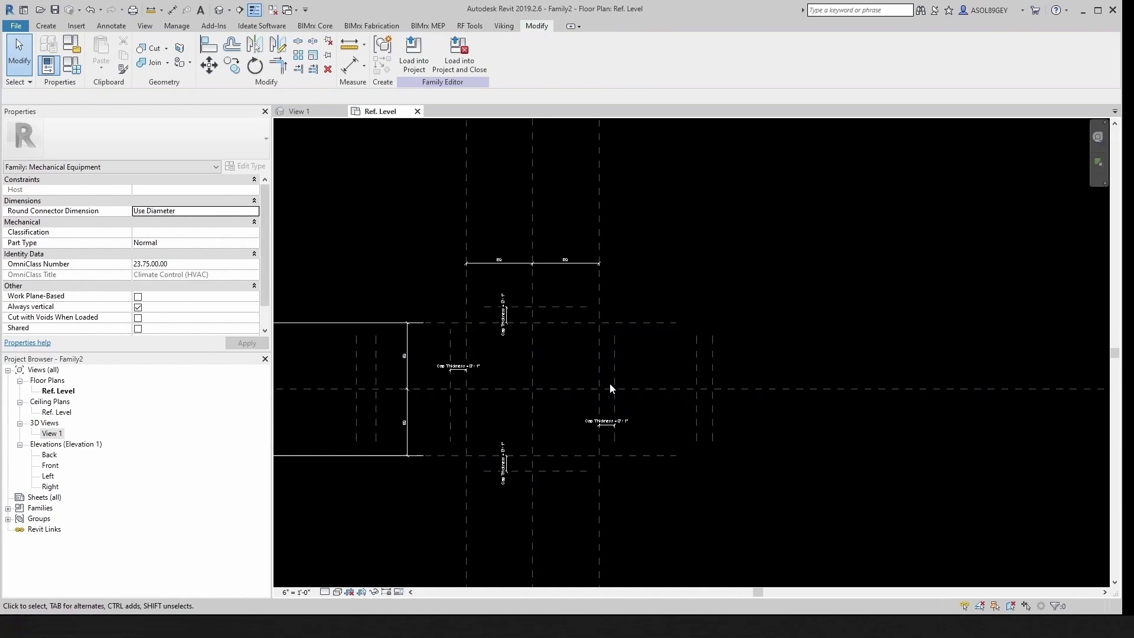
pyautogui.scroll(3, 609, 383)
pyautogui.click(613, 368)
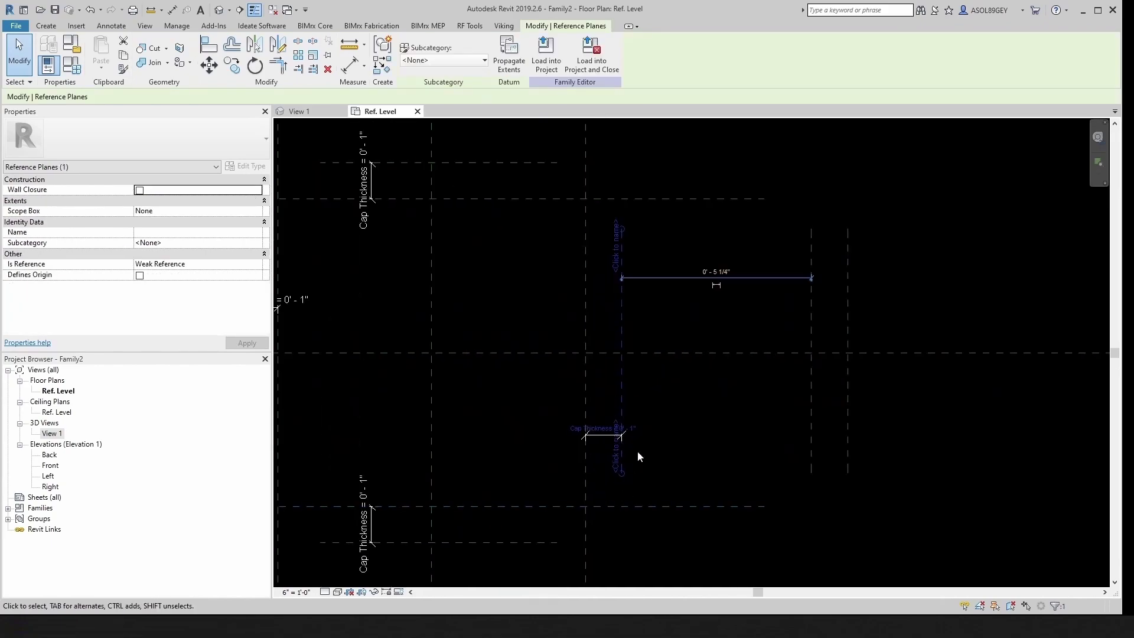
pyautogui.scroll(1, 625, 432)
pyautogui.click(601, 335)
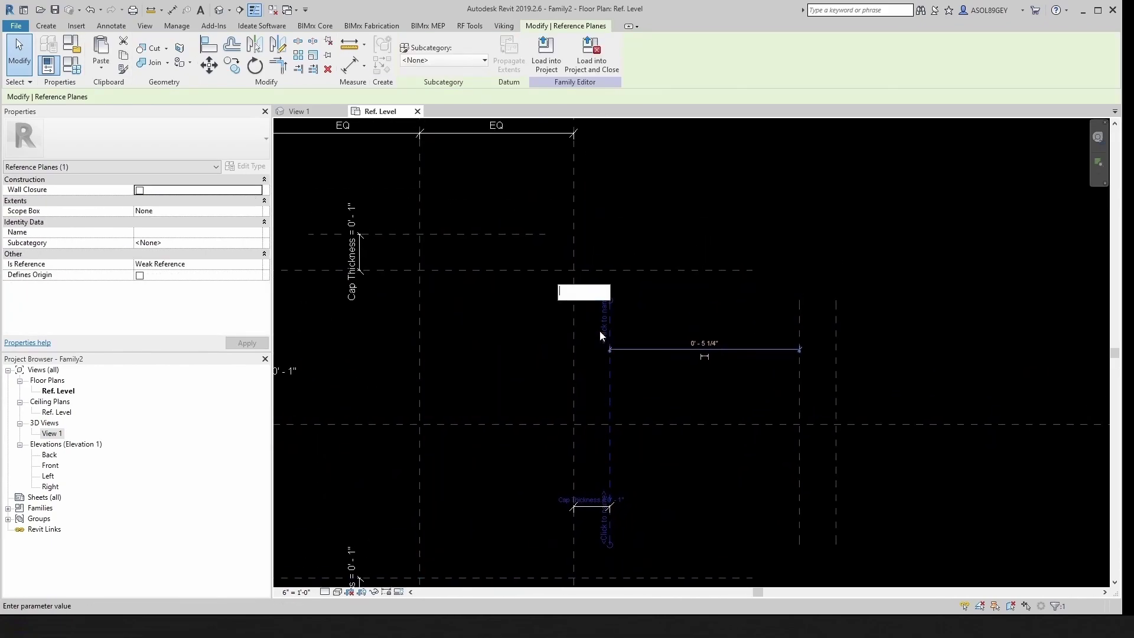
pyautogui.write('Cap')
pyautogui.press('Return')
pyautogui.click(516, 370)
# Name the short horizontal reference plane behind the valve body "Cap back" and clear the selection.
pyautogui.scroll(-1, 466, 396)
pyautogui.moveTo(466, 396); pyautogui.dragTo(579, 374, button='middle')
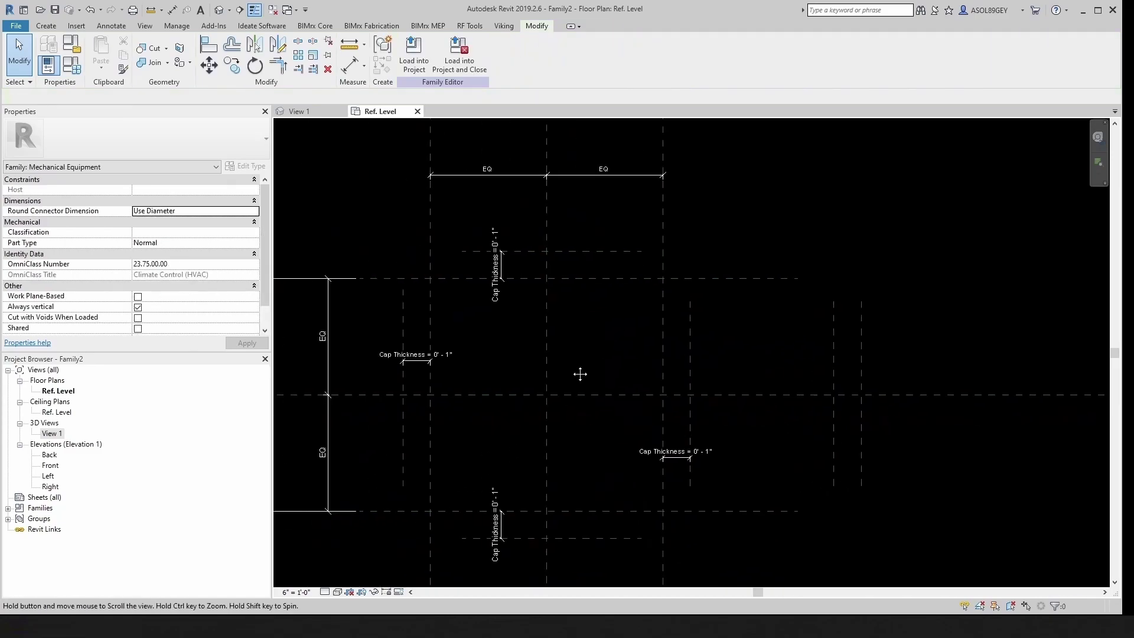
pyautogui.scroll(1, 576, 272)
pyautogui.click(594, 249)
pyautogui.click(633, 255)
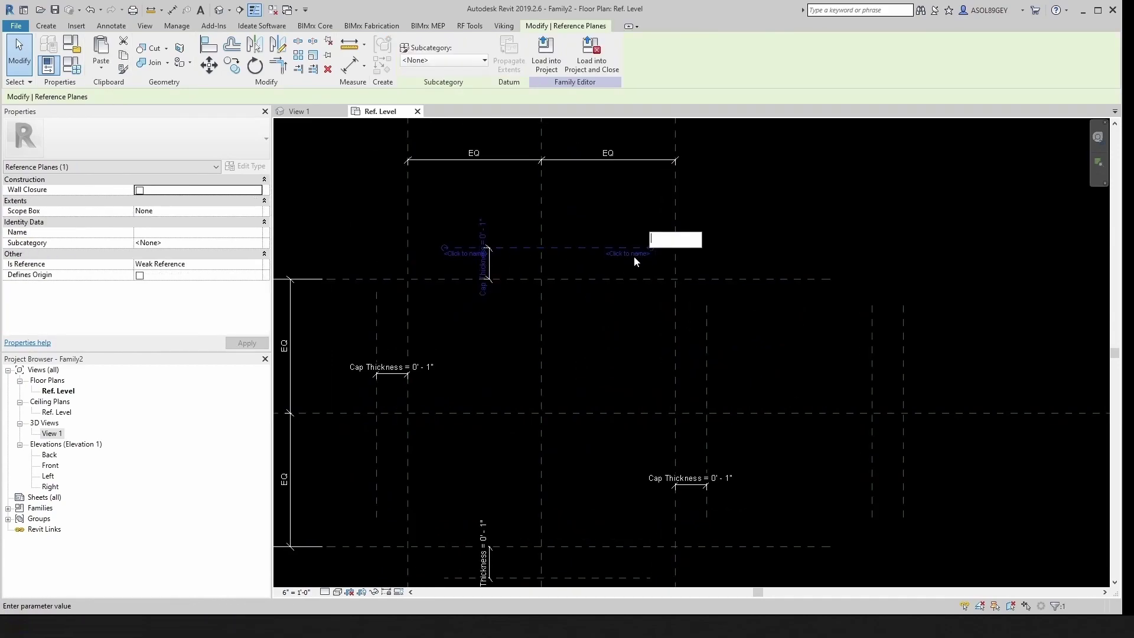
pyautogui.write('Cap back')
pyautogui.press('Return')
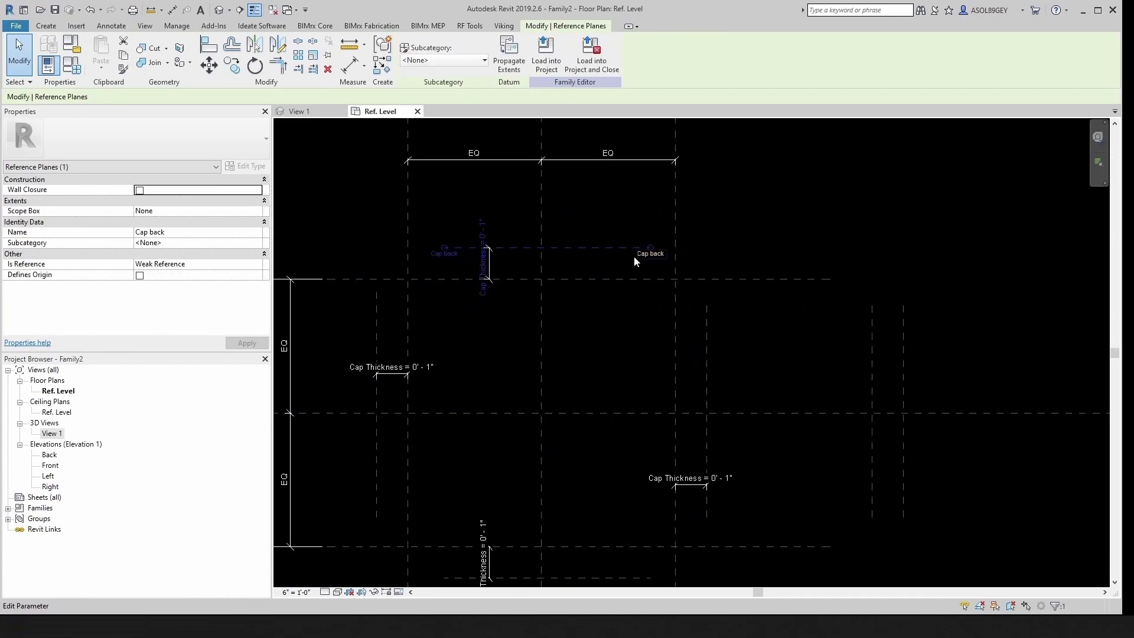
pyautogui.click(620, 306)
# Name the short horizontal reference plane in front of the valve body "Cap Front" and clear the selection.
pyautogui.scroll(-1, 620, 306)
pyautogui.scroll(1, 611, 547)
pyautogui.click(620, 521)
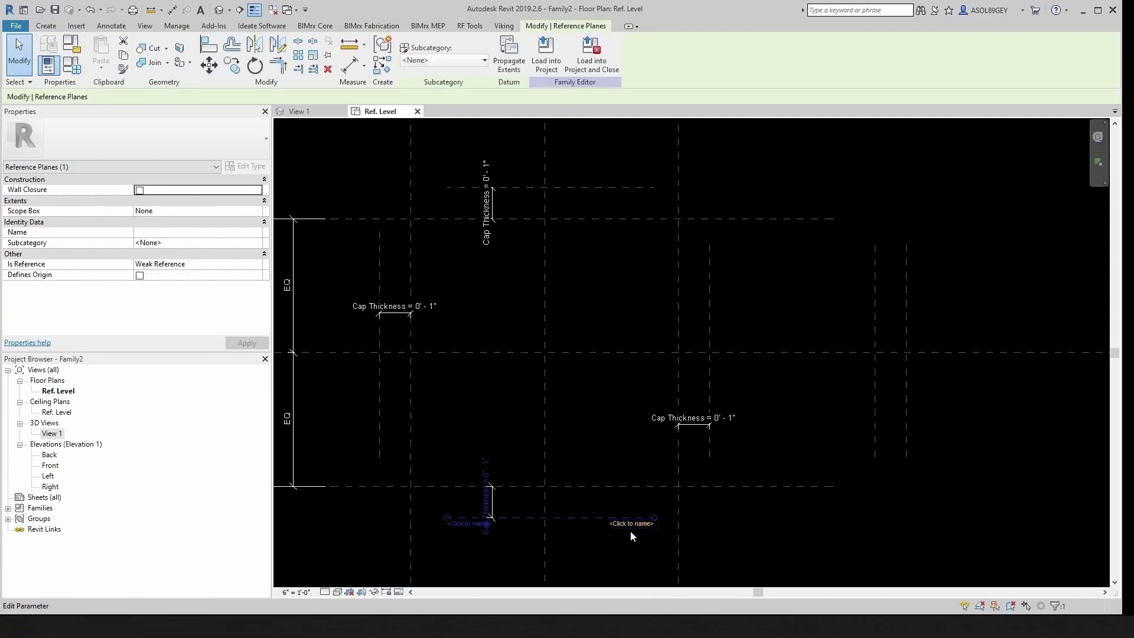
pyautogui.click(631, 524)
pyautogui.write('Cap Front')
pyautogui.press('Return')
pyautogui.press('Escape')
# Name the short reference plane just outside the Body Left plane "Cap Left" and clear the selection.
pyautogui.scroll(-3, 491, 381)
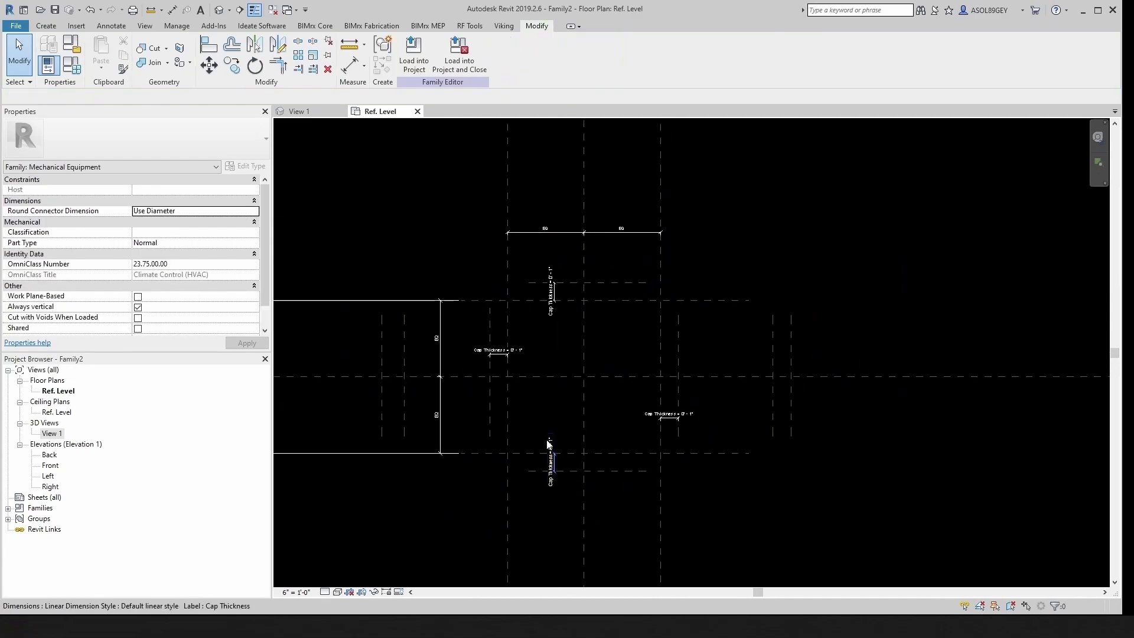
pyautogui.scroll(2, 560, 367)
pyautogui.click(569, 378)
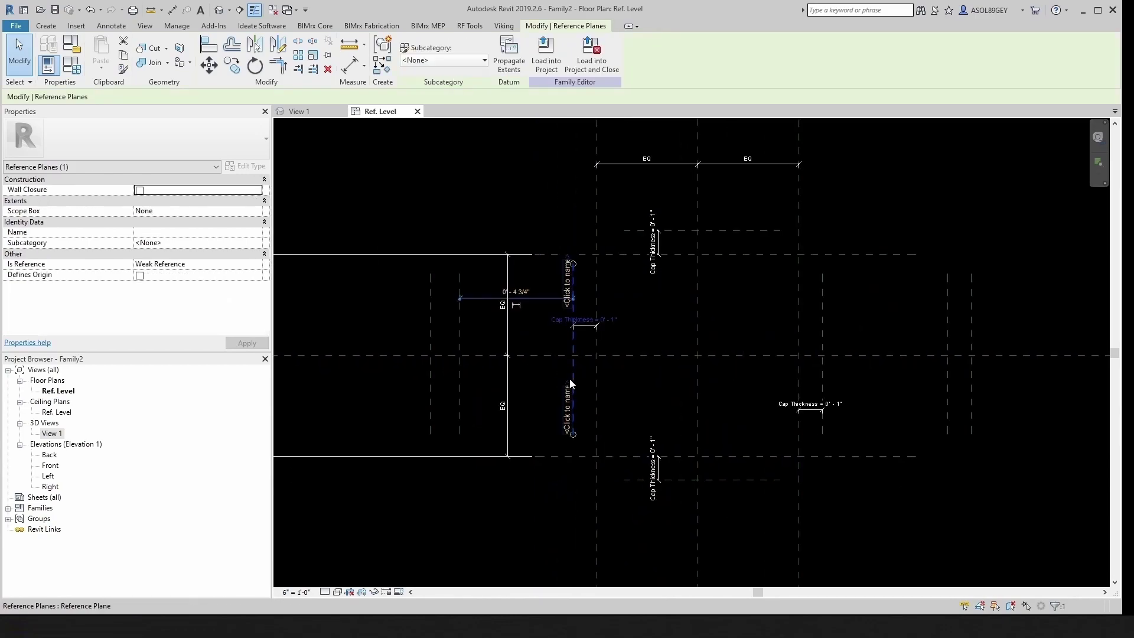
pyautogui.click(568, 418)
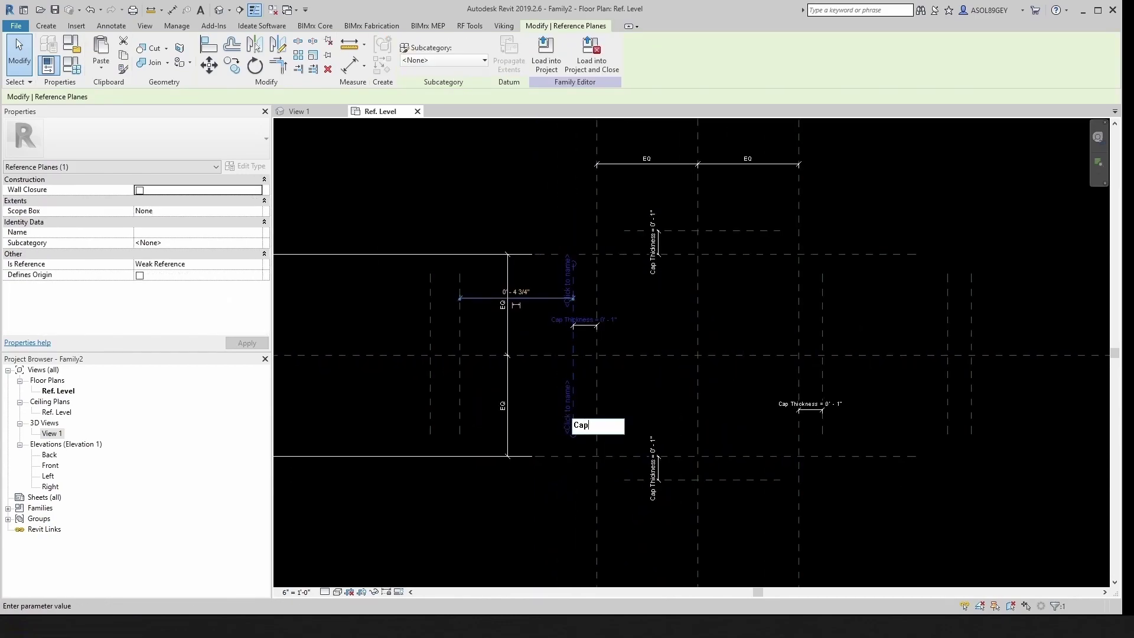
pyautogui.press('Return')
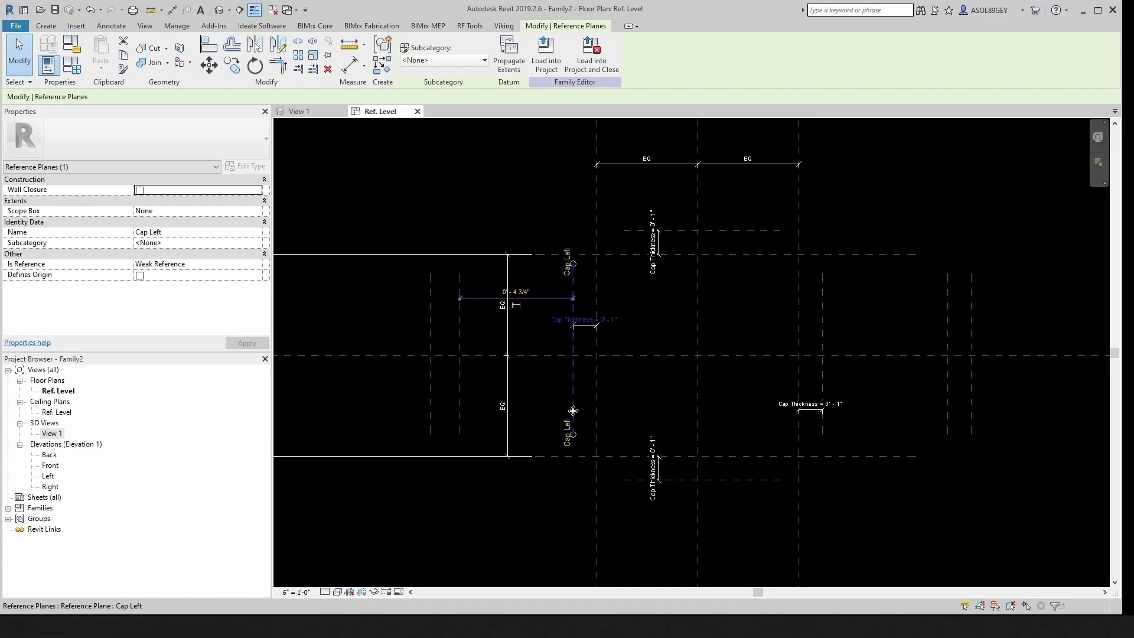
pyautogui.press('Escape')
# Name the inner reference plane of the right-hand flange pair "Flange Right1" and clear the selection.
pyautogui.scroll(-2, 645, 367)
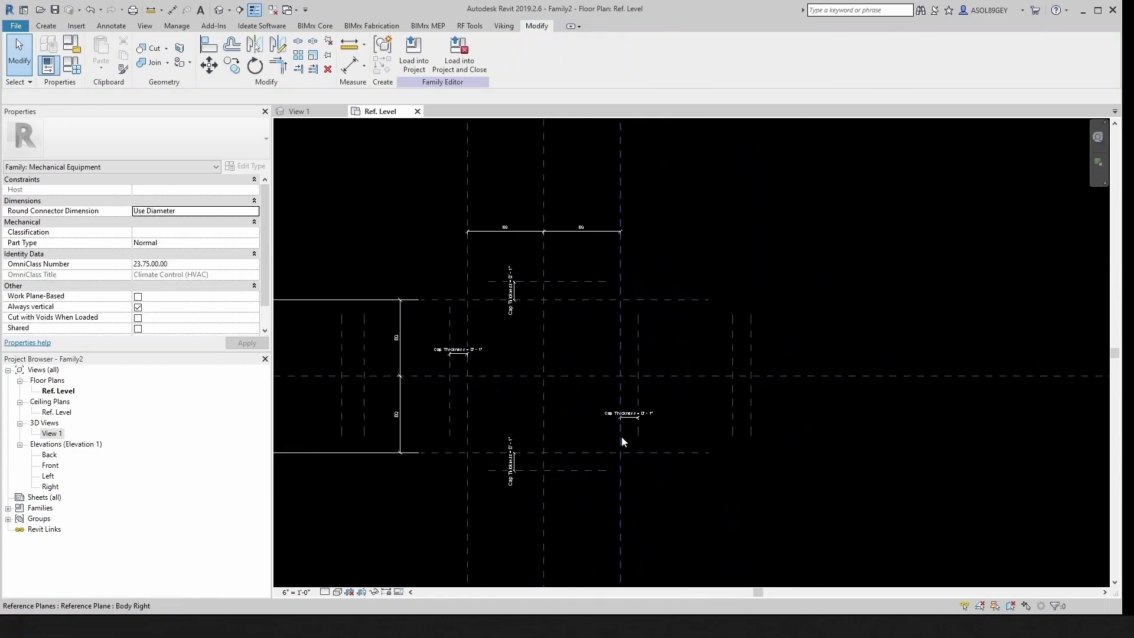
pyautogui.scroll(2, 722, 346)
pyautogui.click(735, 343)
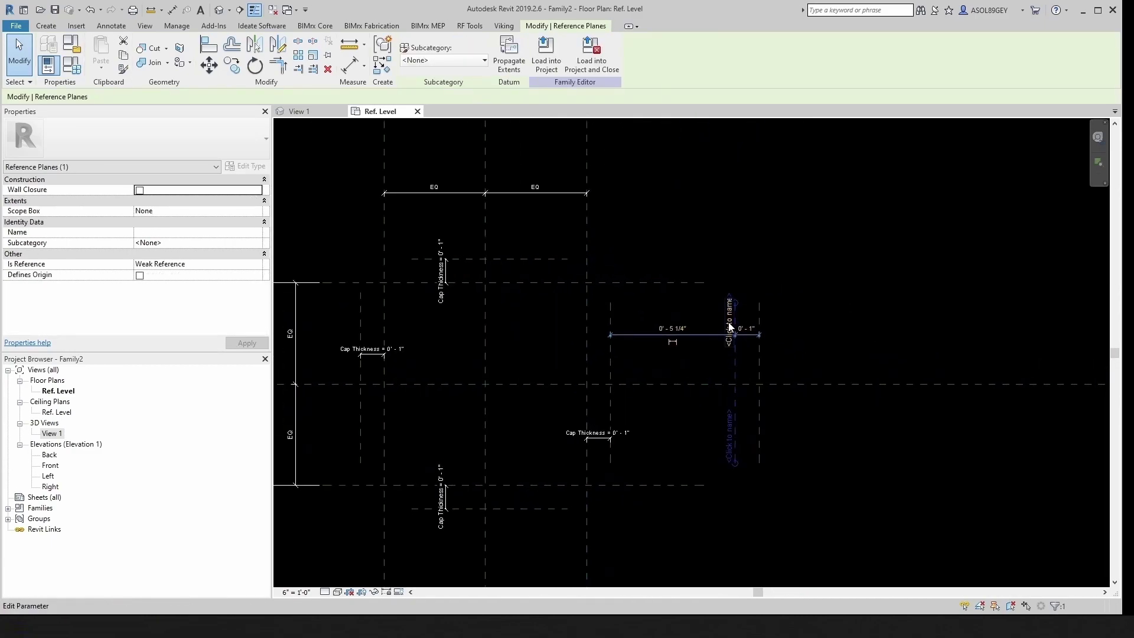
pyautogui.click(729, 323)
pyautogui.write('Flange Right1')
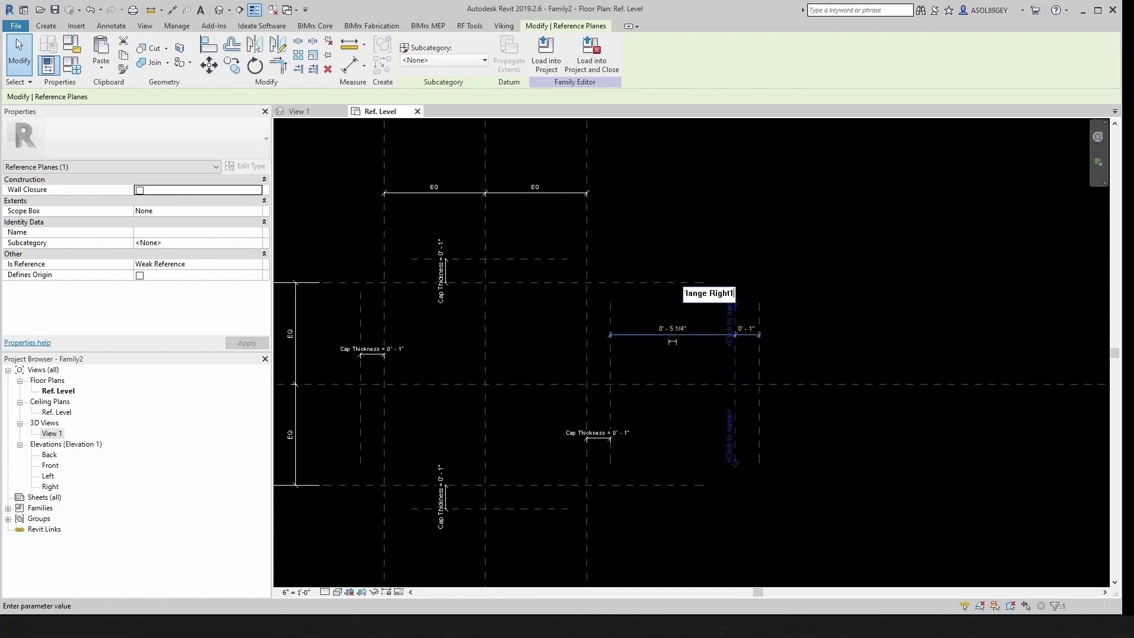
pyautogui.press('Return')
pyautogui.press('Escape')
# Name the outermost reference plane on the right as that side's second flange plane.
pyautogui.click(759, 369)
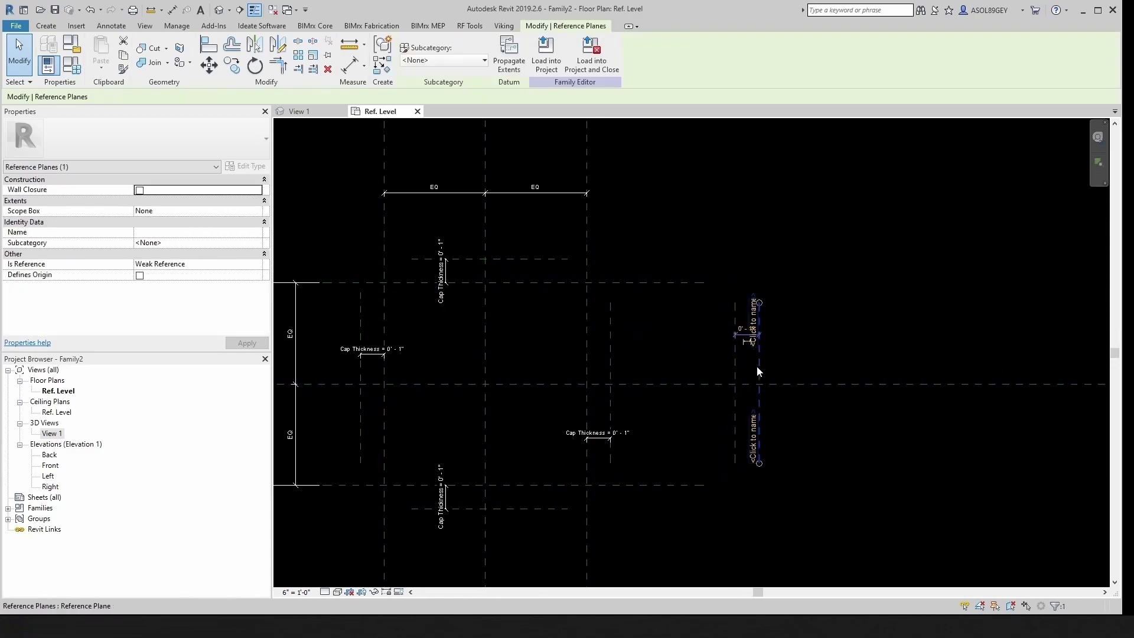
pyautogui.click(753, 319)
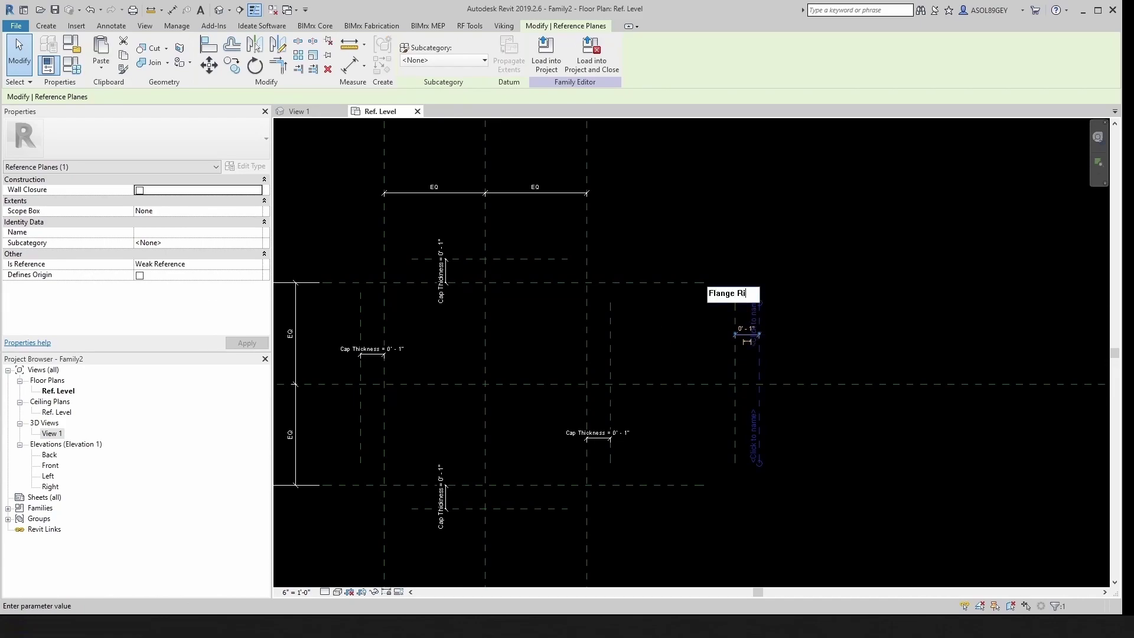
pyautogui.press('Return')
pyautogui.press('Escape')
# Name the inner reference plane of the left-hand flange pair "Flange Left 1" and clear the selection.
pyautogui.scroll(-4, 740, 352)
pyautogui.moveTo(463, 380); pyautogui.dragTo(565, 353, button='middle')
pyautogui.scroll(3, 532, 305)
pyautogui.click(579, 304)
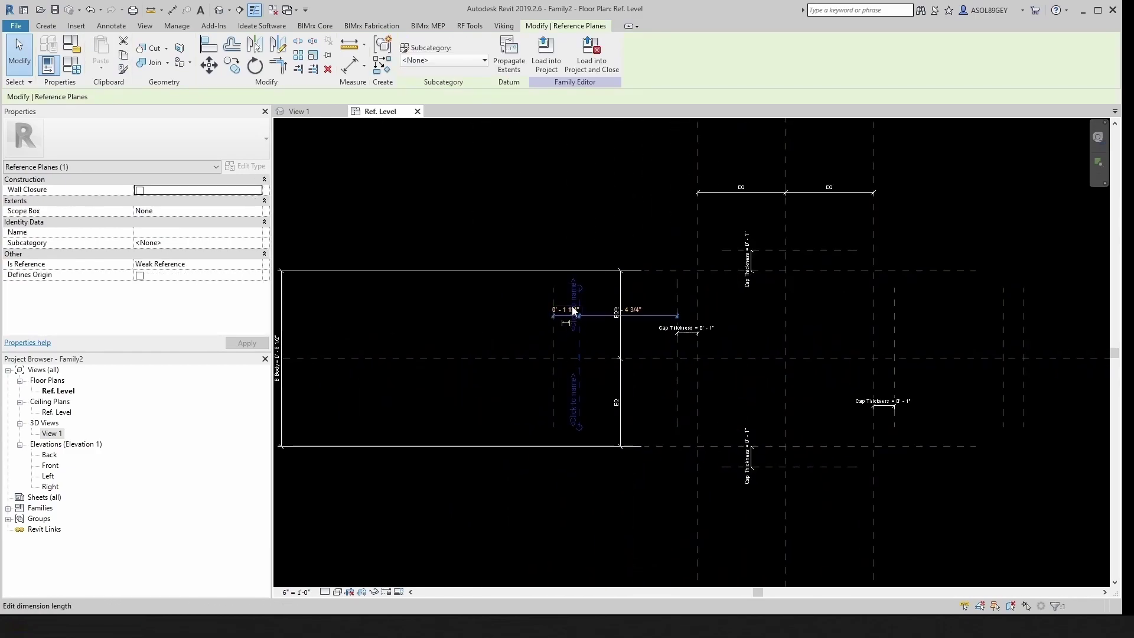
pyautogui.click(572, 296)
pyautogui.write('Flange Left')
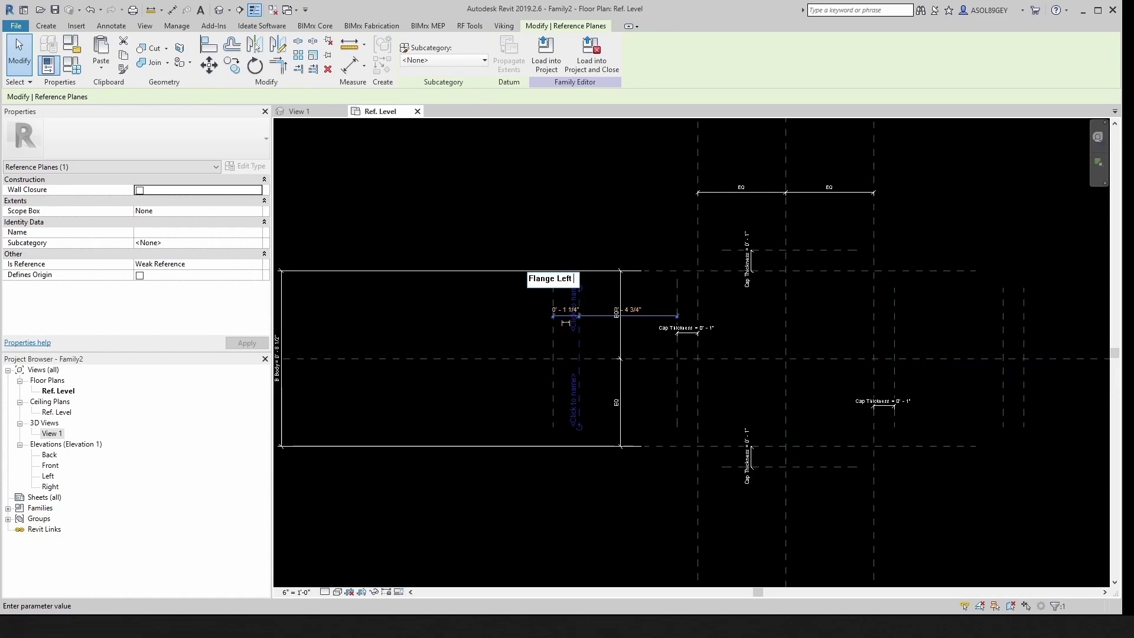
pyautogui.press('Return')
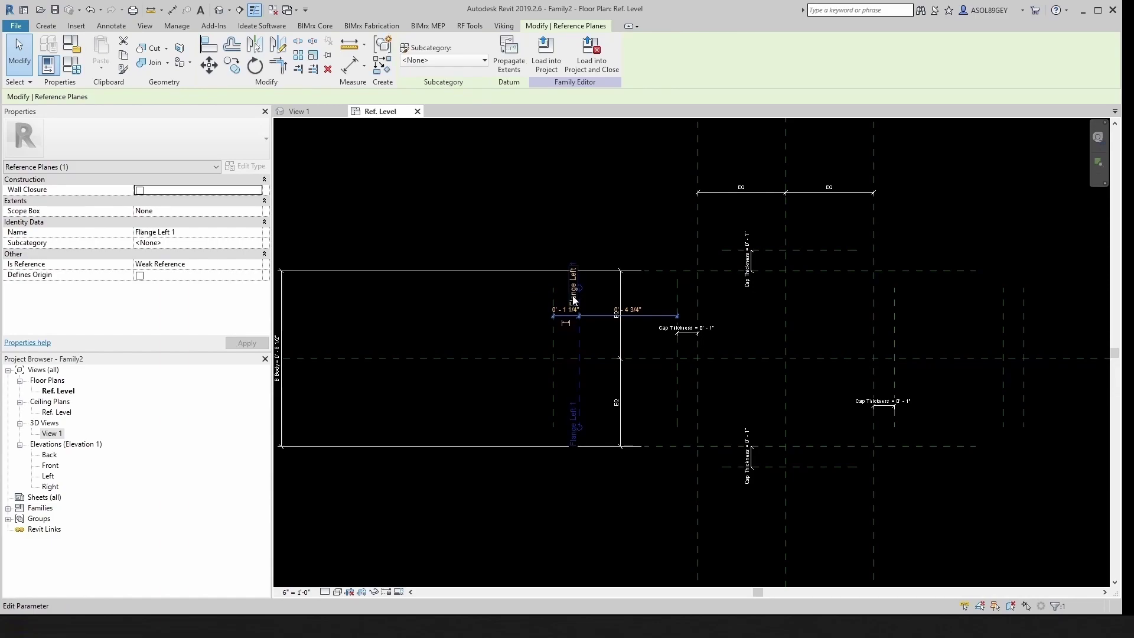
pyautogui.press('Escape')
# Name the outermost reference plane of the left-hand flange pair "Flange Left 2" and clear the selection.
pyautogui.click(552, 300)
pyautogui.click(545, 299)
pyautogui.write('Flange Left')
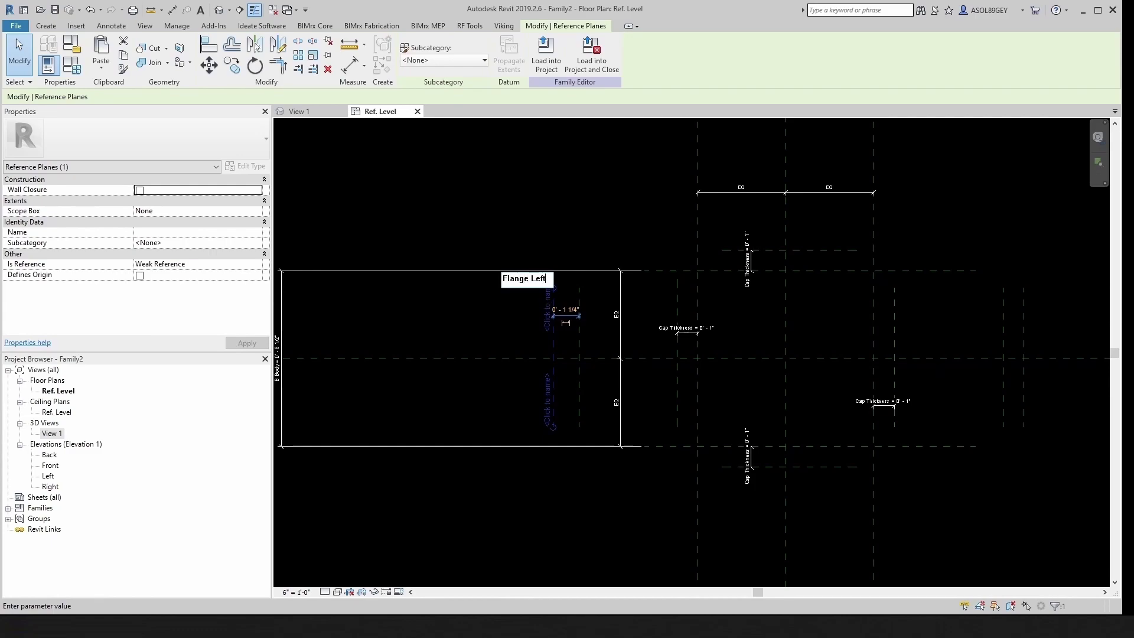
pyautogui.write(' 2')
pyautogui.press('Return')
pyautogui.press('Escape')
# Draw a short horizontal reference plane across the vertical center plane, a little below the lower cap plane.
pyautogui.scroll(-2, 550, 303)
pyautogui.moveTo(746, 446); pyautogui.dragTo(590, 311, button='middle')
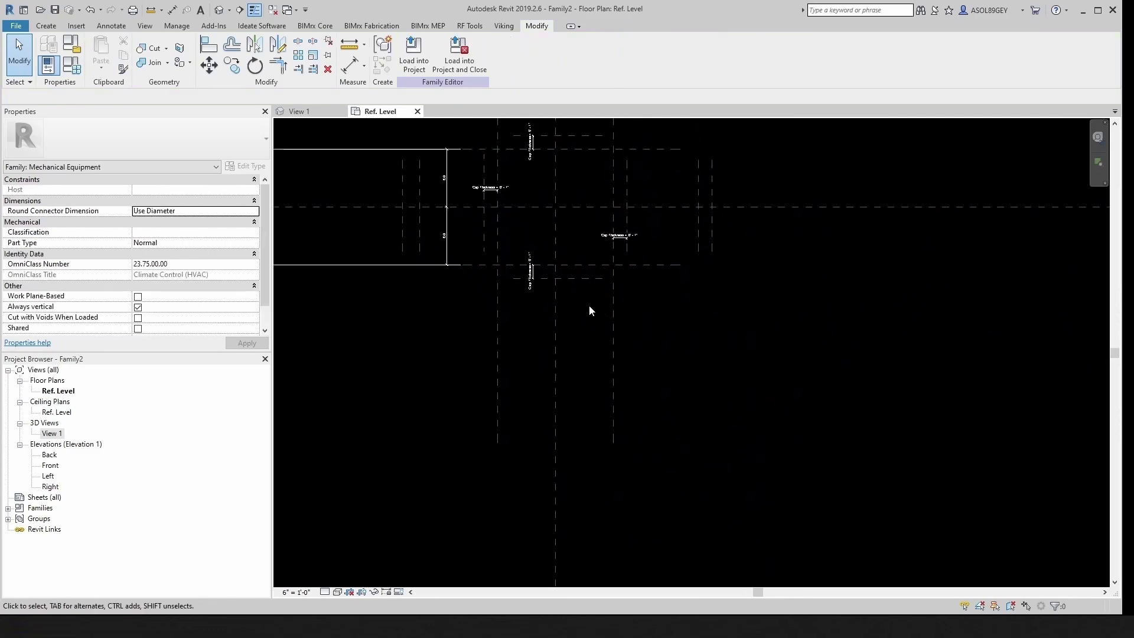
pyautogui.click(420, 219)
pyautogui.press('r')
pyautogui.press('p')
pyautogui.scroll(2, 556, 340)
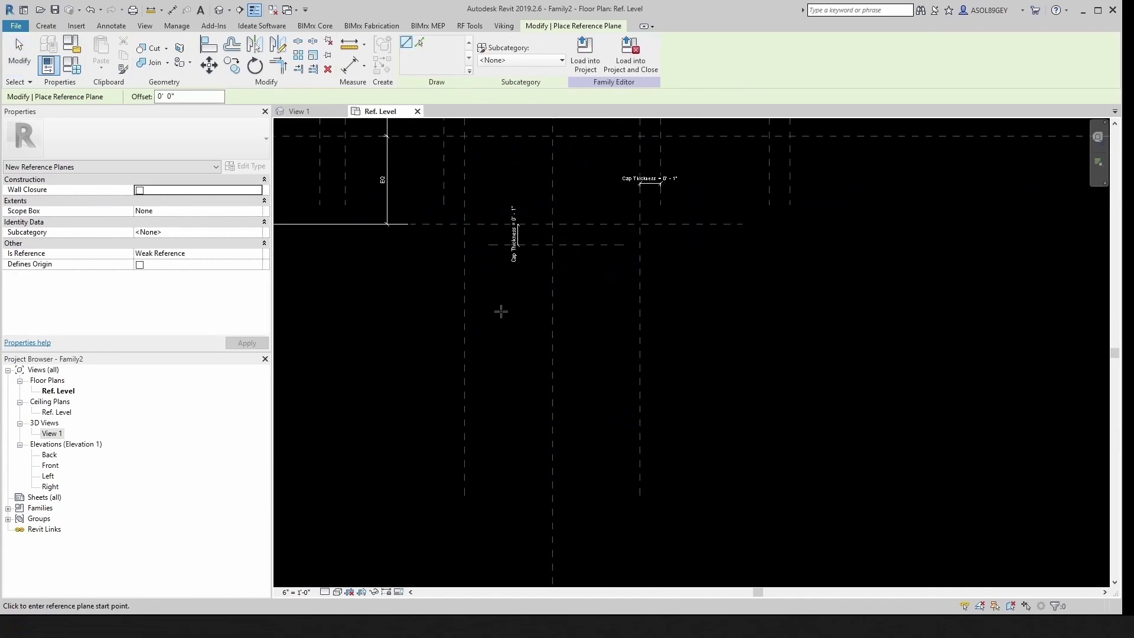
pyautogui.click(501, 314)
pyautogui.click(623, 314)
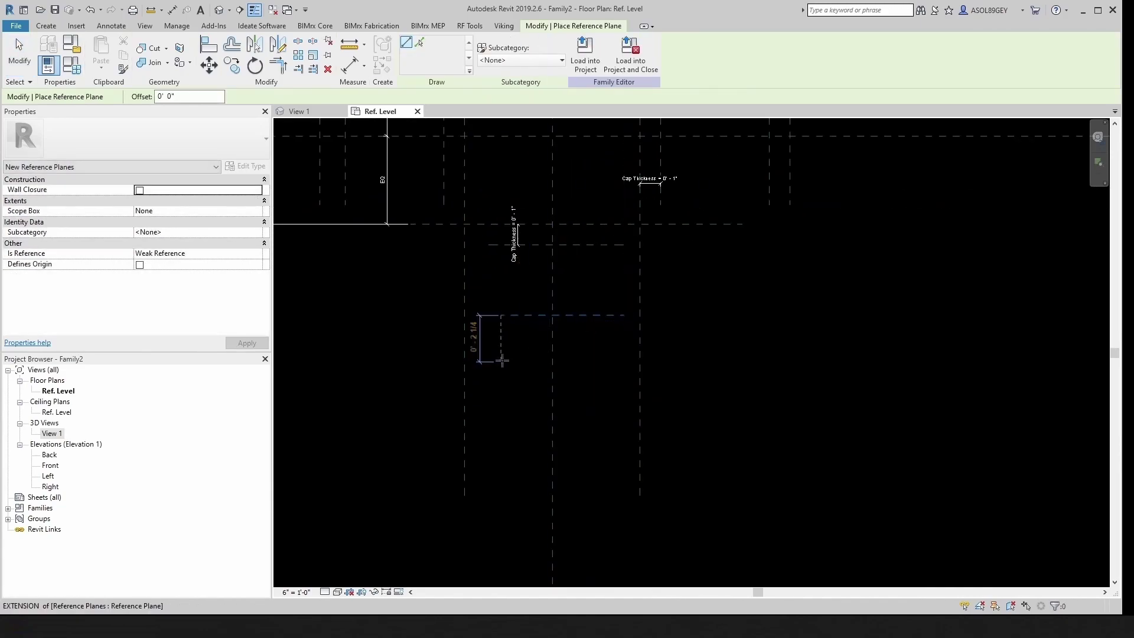
# Draw a second horizontal reference plane of matching length about 1 1/4" below the new one and end the command.
pyautogui.click(501, 341)
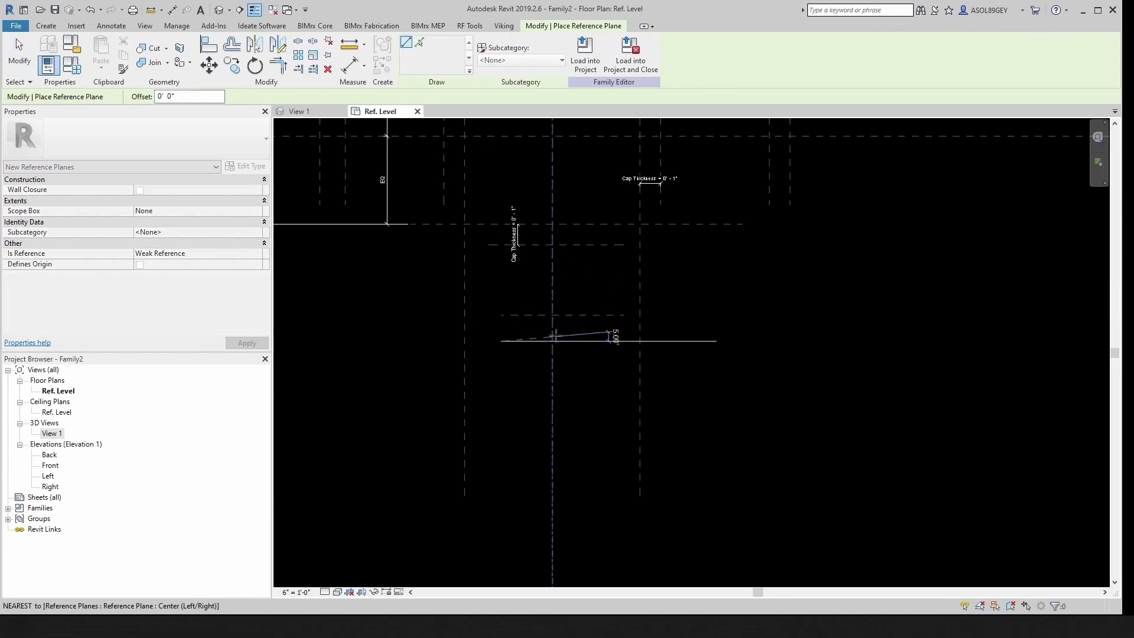
pyautogui.click(624, 341)
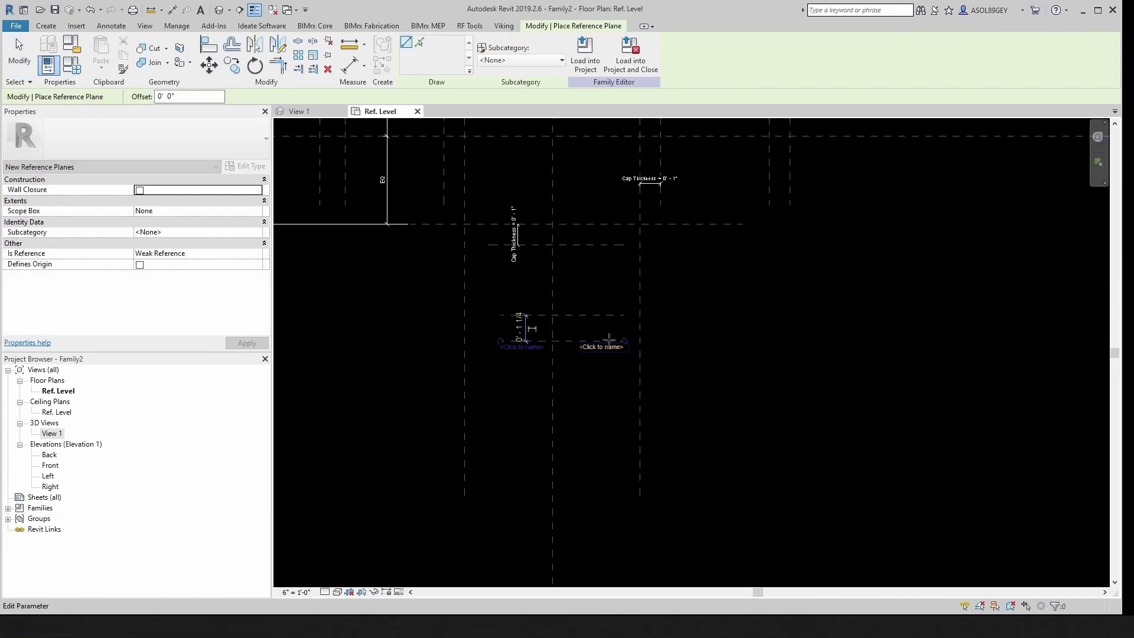
pyautogui.press('Escape')
pyautogui.scroll(2, 576, 290)
pyautogui.press('Escape')
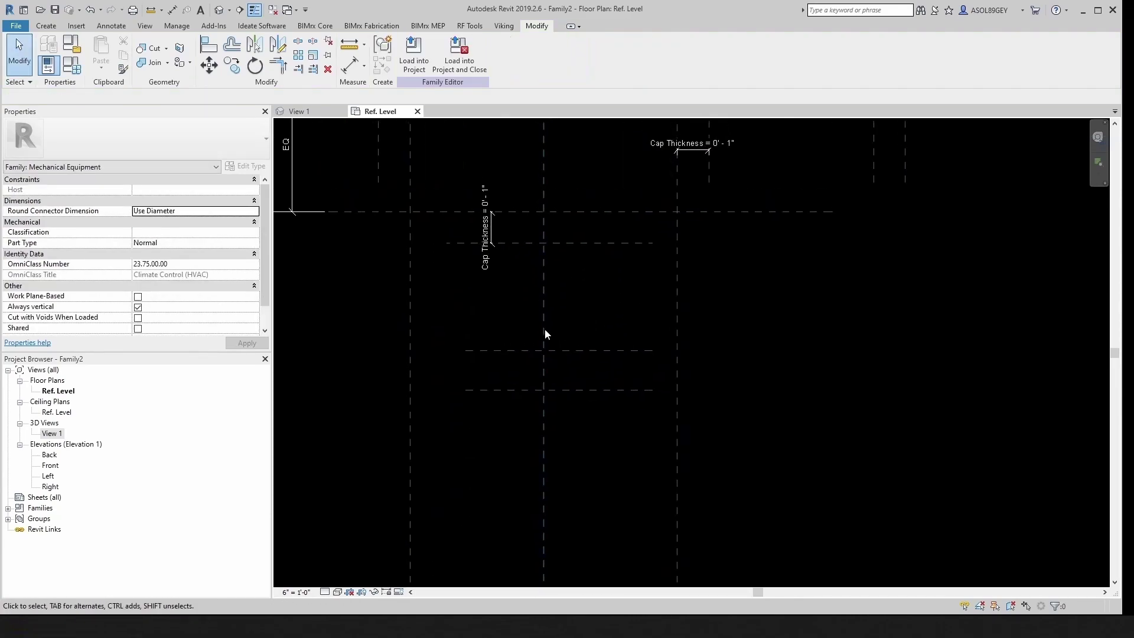
# Name the upper reference plane of the new horizontal pair as the front side's first flange plane.
pyautogui.click(507, 350)
pyautogui.click(627, 356)
pyautogui.write('Flange F')
pyautogui.press('Return')
# Name the lower reference plane of the horizontal pair as the front side's second flange plane and clear the selection.
pyautogui.click(637, 372)
pyautogui.click(637, 388)
pyautogui.click(629, 398)
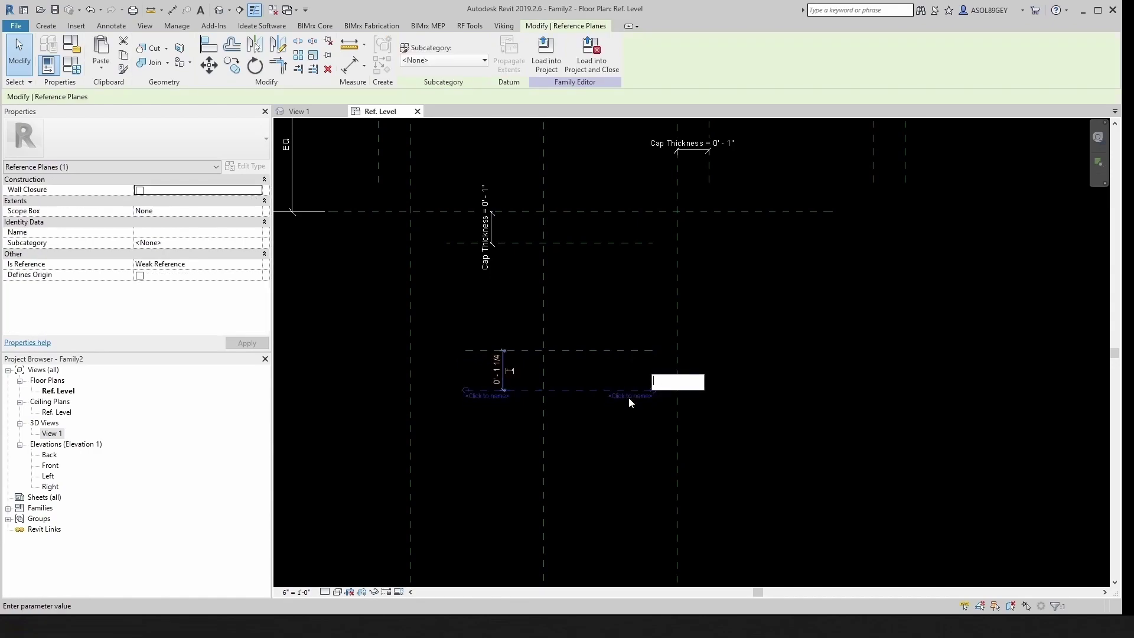
pyautogui.write('Flange F')
pyautogui.press('Return')
pyautogui.click(614, 481)
# Switch to the valve datasheet in Revu and examine the plan, section and side views for the body, overall length and flange dimensions.
pyautogui.scroll(-3, 614, 482)
pyautogui.moveTo(1130, 266); pyautogui.dragTo(691, 0)
pyautogui.scroll(-5, 512, 319)
pyautogui.scroll(5, 367, 285)
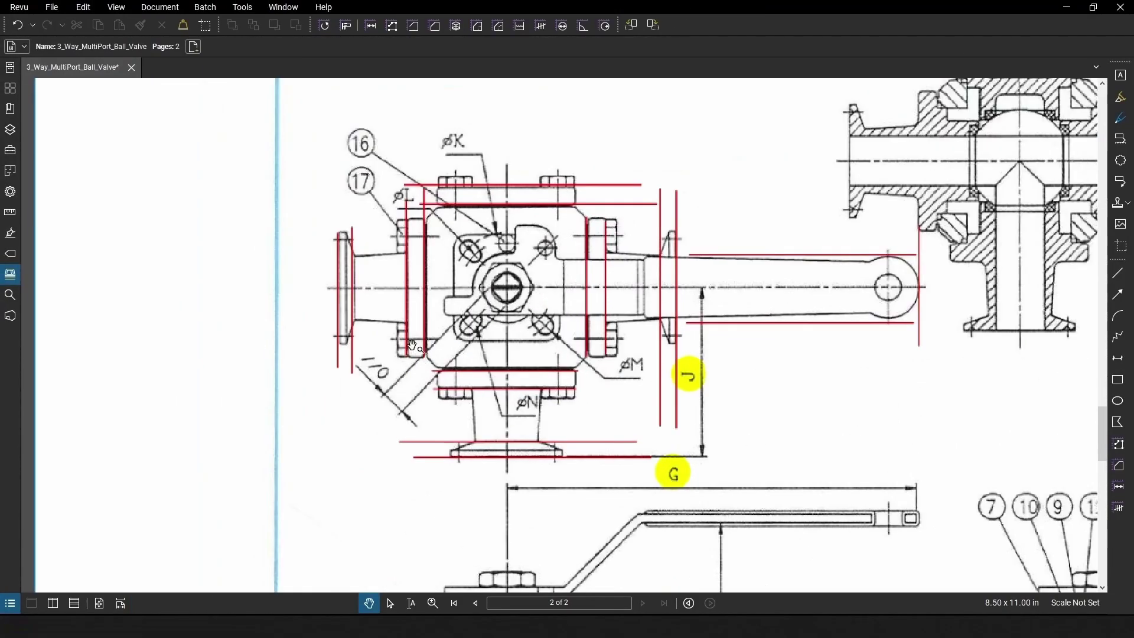
pyautogui.scroll(-3, 419, 327)
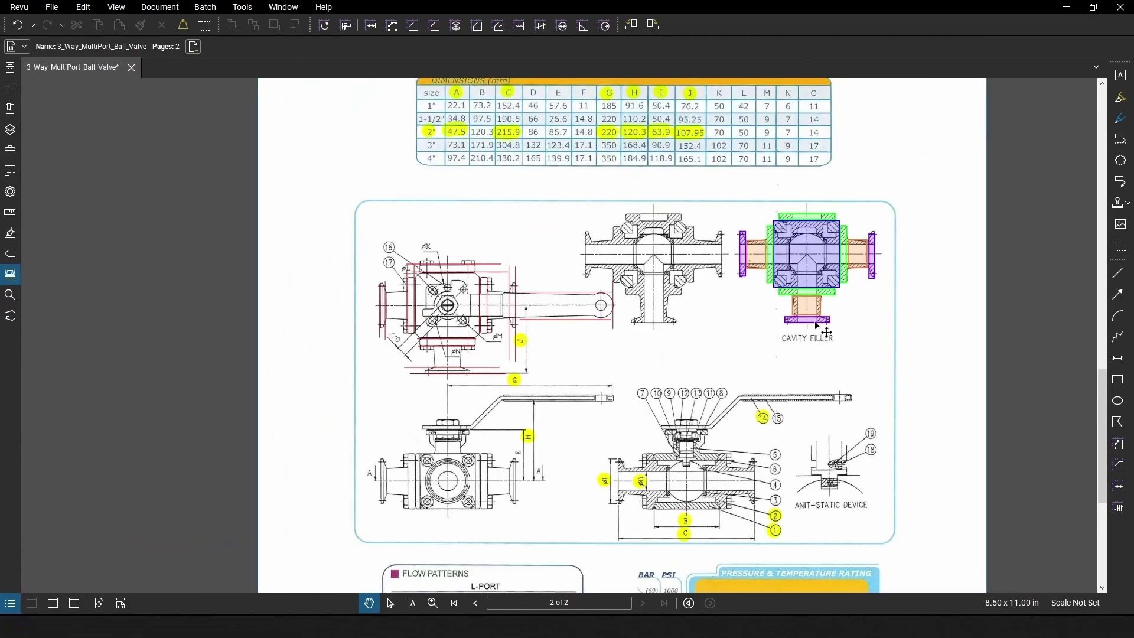
pyautogui.scroll(1, 749, 243)
pyautogui.scroll(-1, 734, 255)
pyautogui.scroll(3, 591, 549)
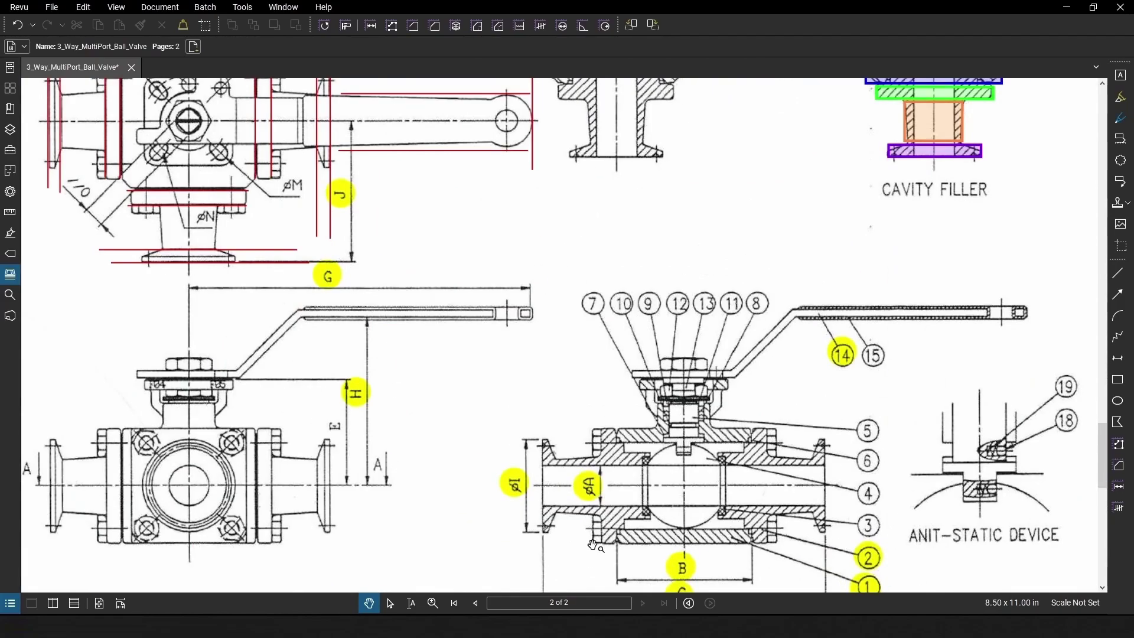
pyautogui.moveTo(573, 434); pyautogui.dragTo(509, 220)
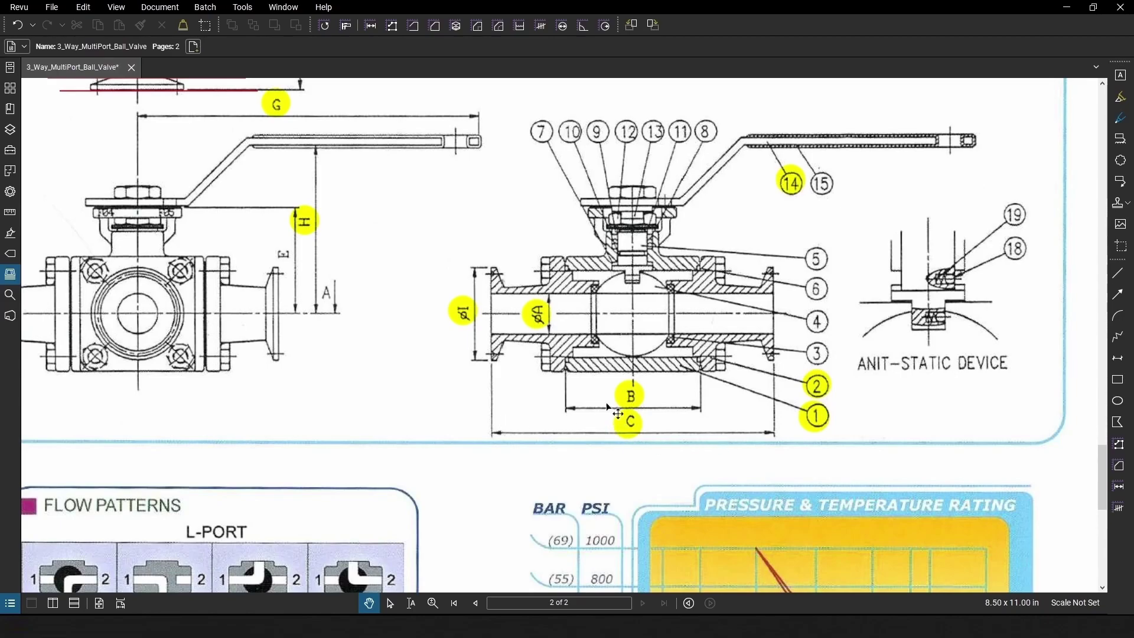
pyautogui.scroll(-5, 557, 244)
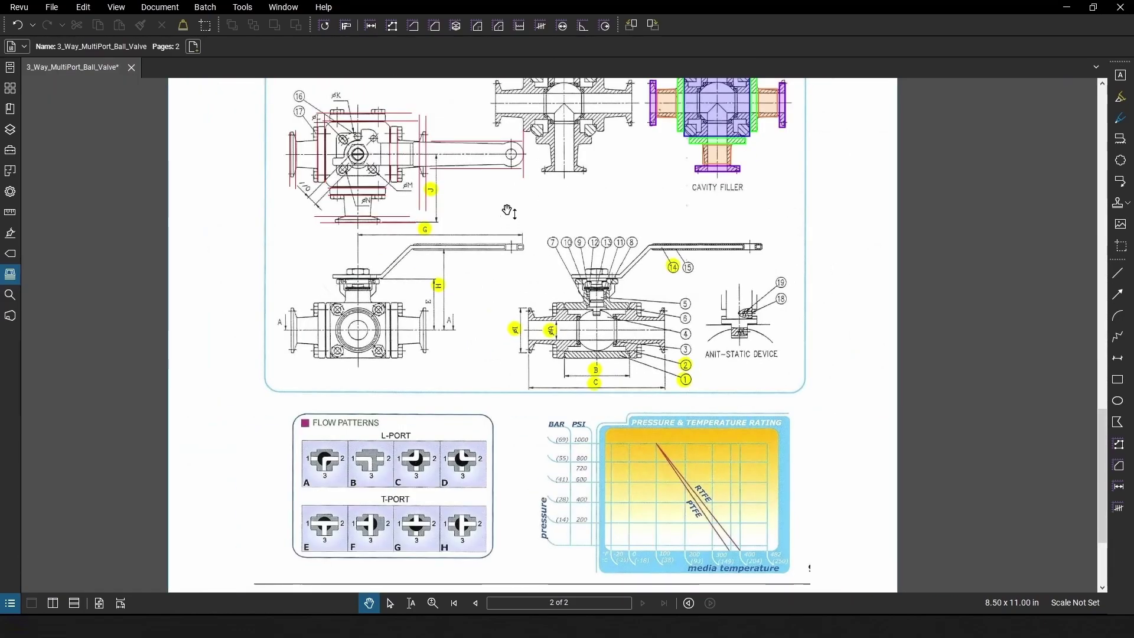
pyautogui.scroll(3, 564, 442)
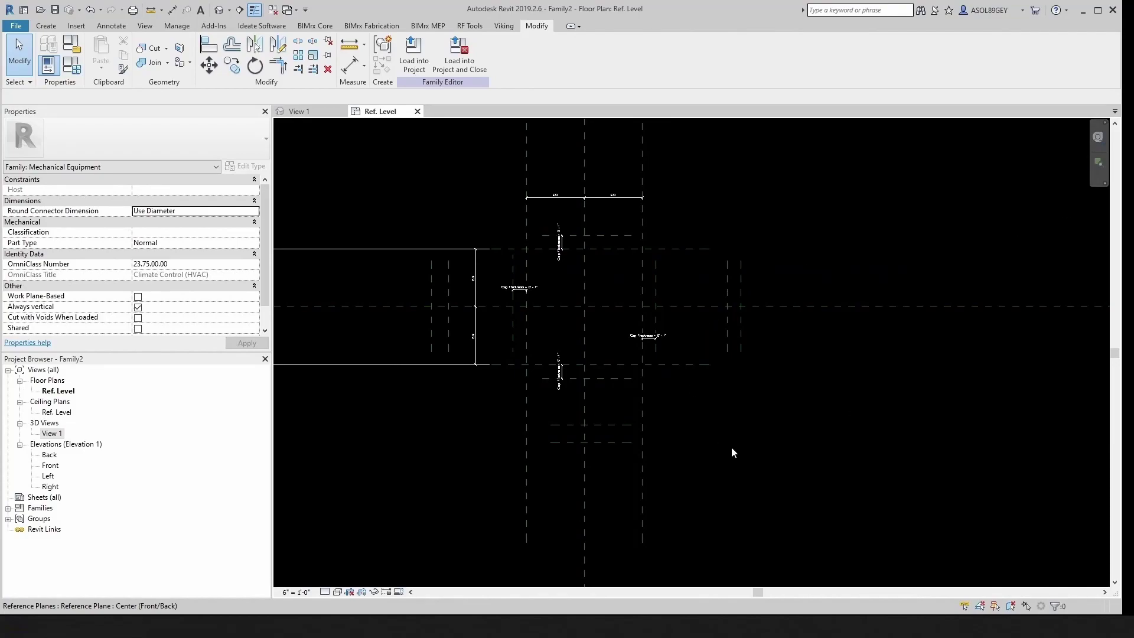
# In Revit, dimension the outermost left and right flange planes through the Center (Left/Right) plane and make the segments equal.
pyautogui.moveTo(421, 373); pyautogui.dragTo(435, 380, button='middle')
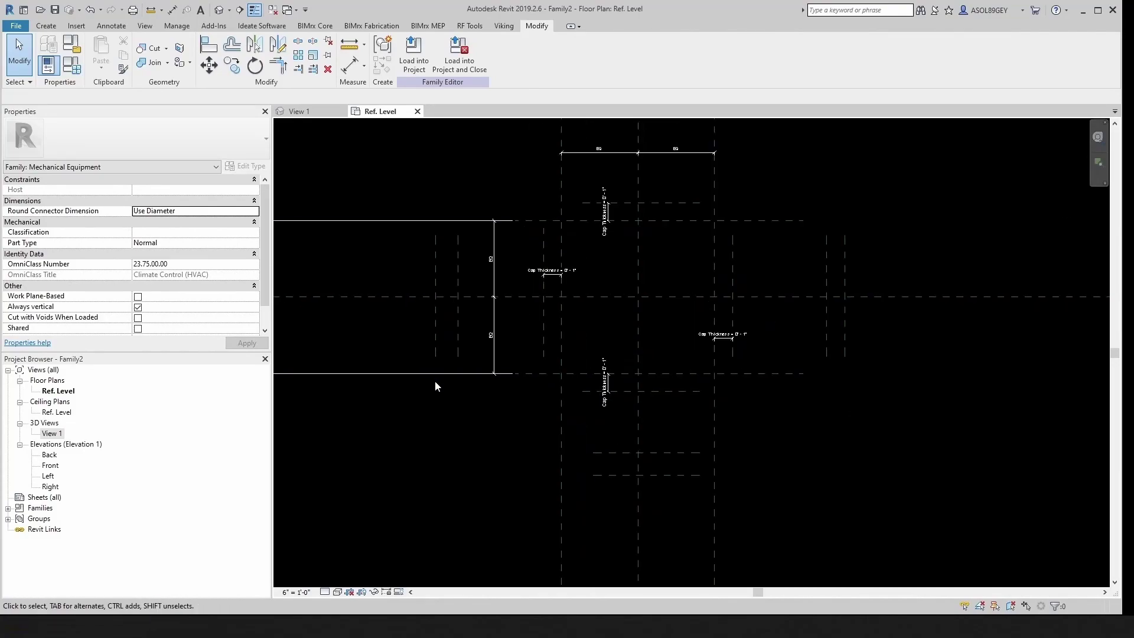
pyautogui.click(171, 10)
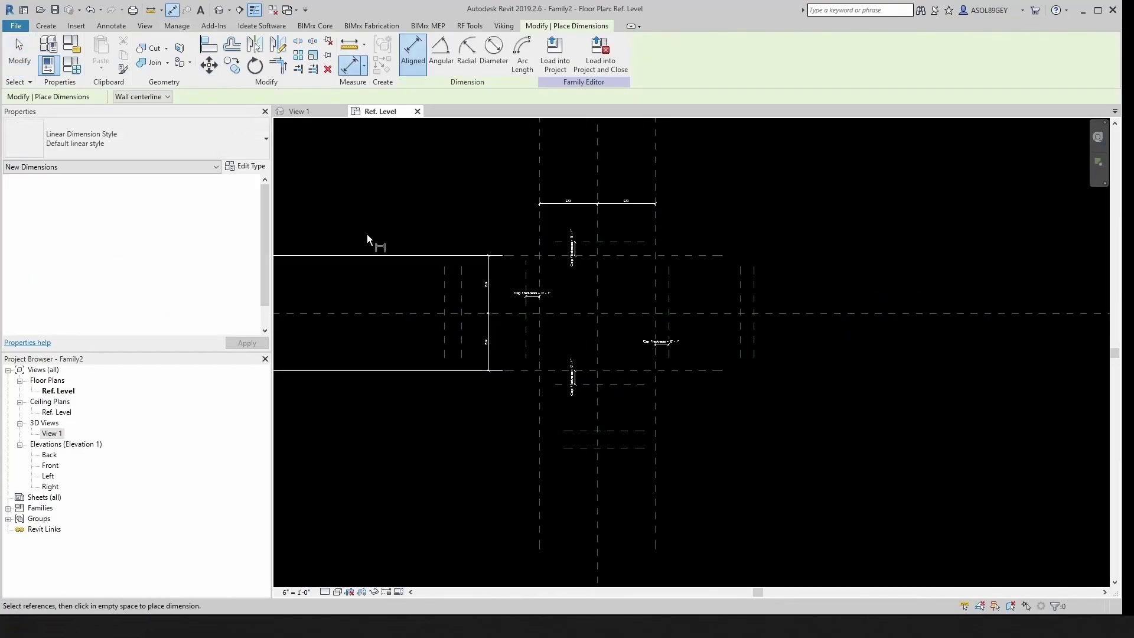
pyautogui.click(444, 343)
pyautogui.click(601, 413)
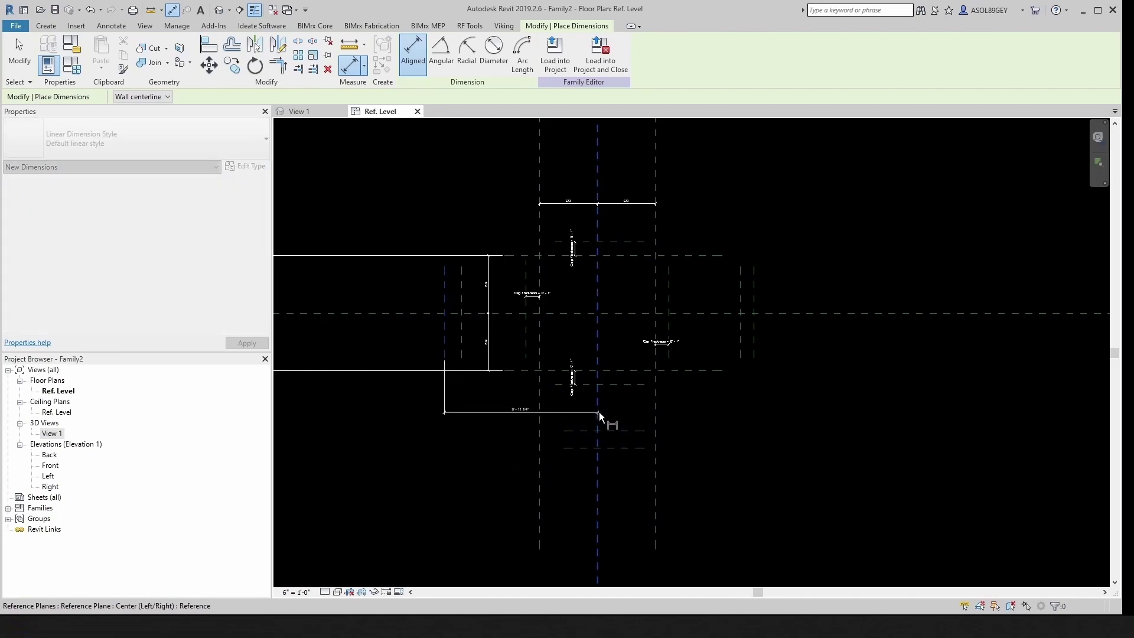
pyautogui.click(755, 357)
pyautogui.click(784, 473)
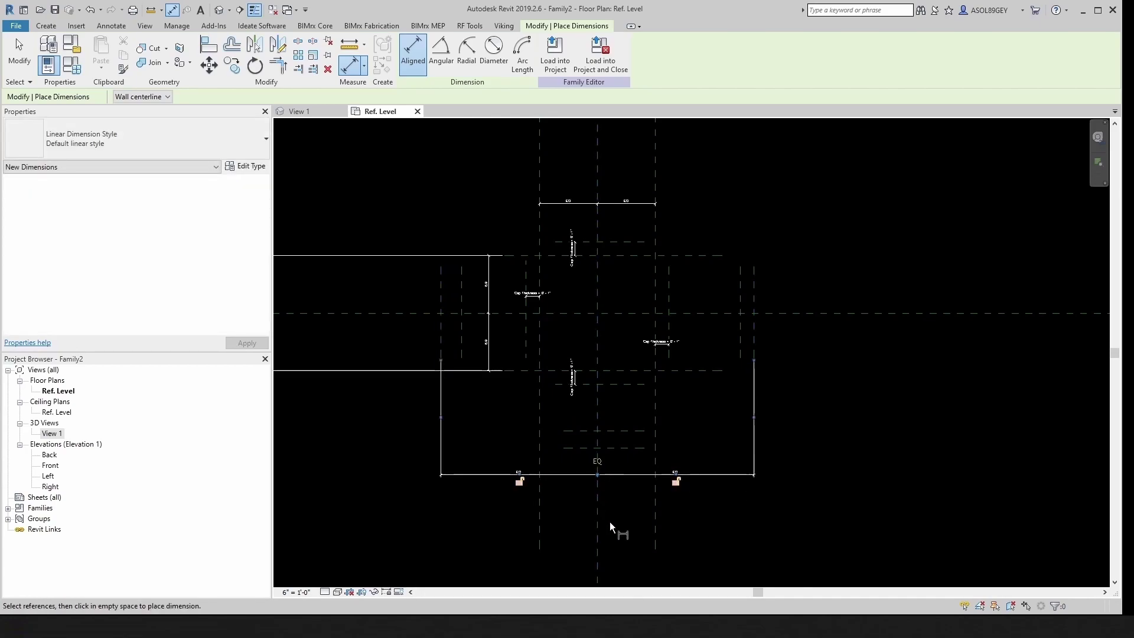
pyautogui.press('Escape')
pyautogui.press('Escape')
# Add an overall aligned dimension between the outermost left and right flange planes, just below the equal dimension.
pyautogui.click(173, 10)
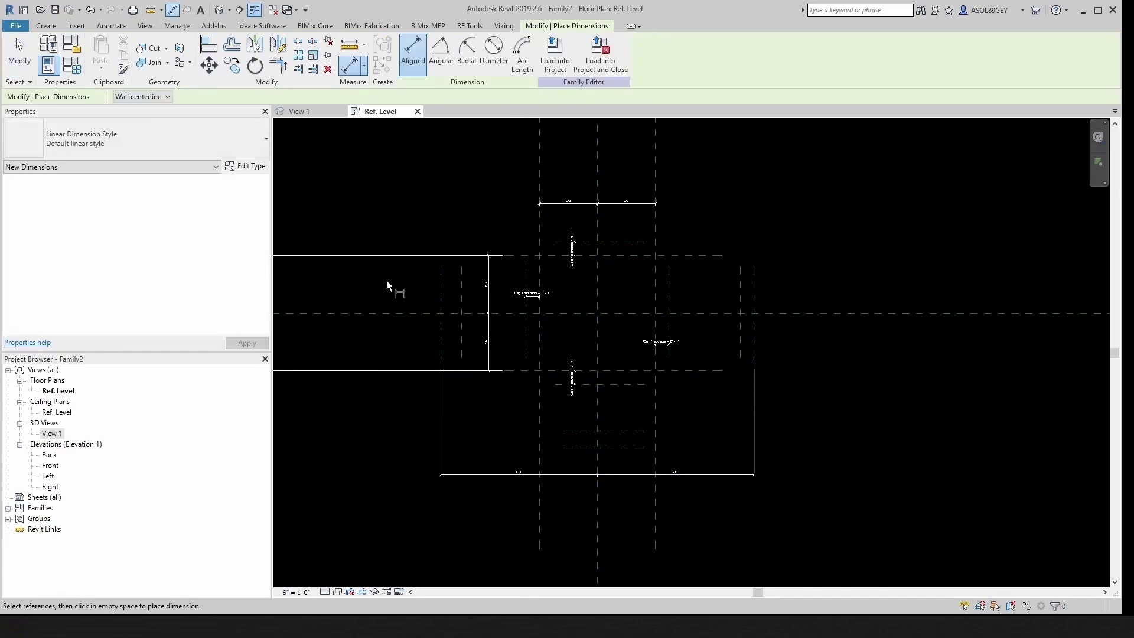
pyautogui.click(441, 341)
pyautogui.click(755, 347)
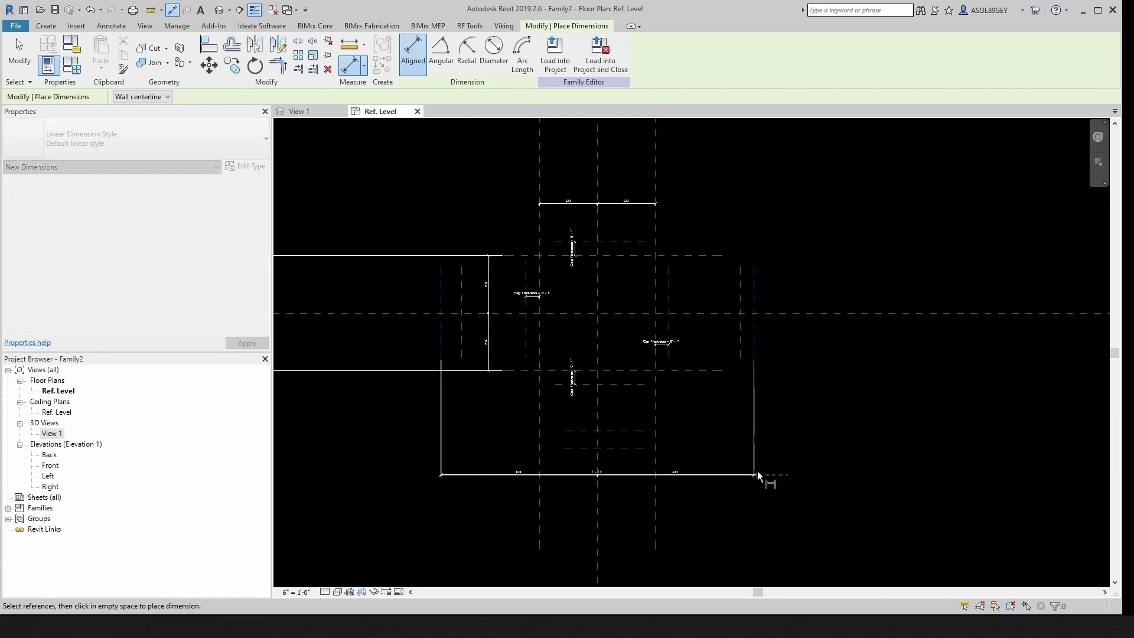
pyautogui.click(733, 505)
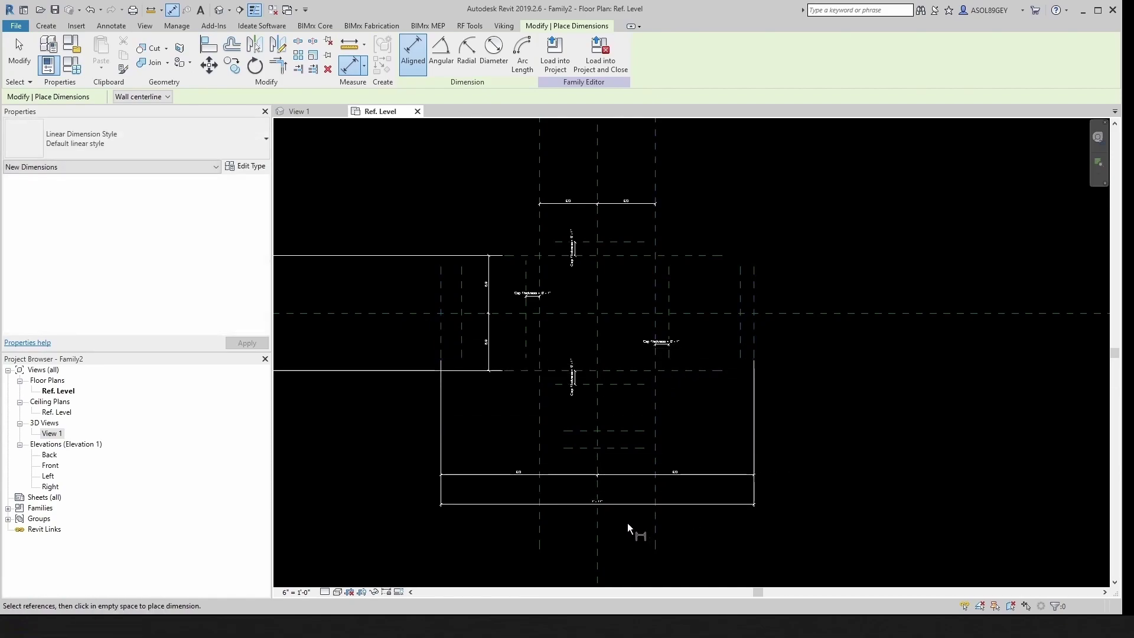
pyautogui.press('Escape')
pyautogui.press('Escape')
# Label the overall flange-to-flange dimension with a new type family parameter named "C Valve Length", grouped under Dimensions.
pyautogui.scroll(2, 628, 524)
pyautogui.click(617, 497)
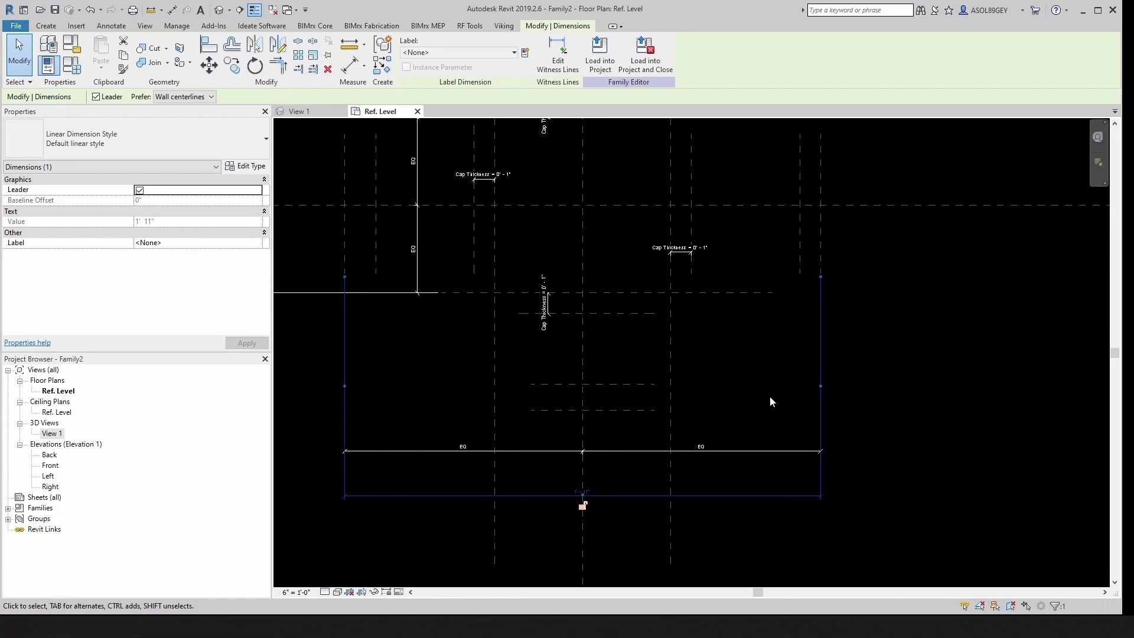
pyautogui.click(525, 55)
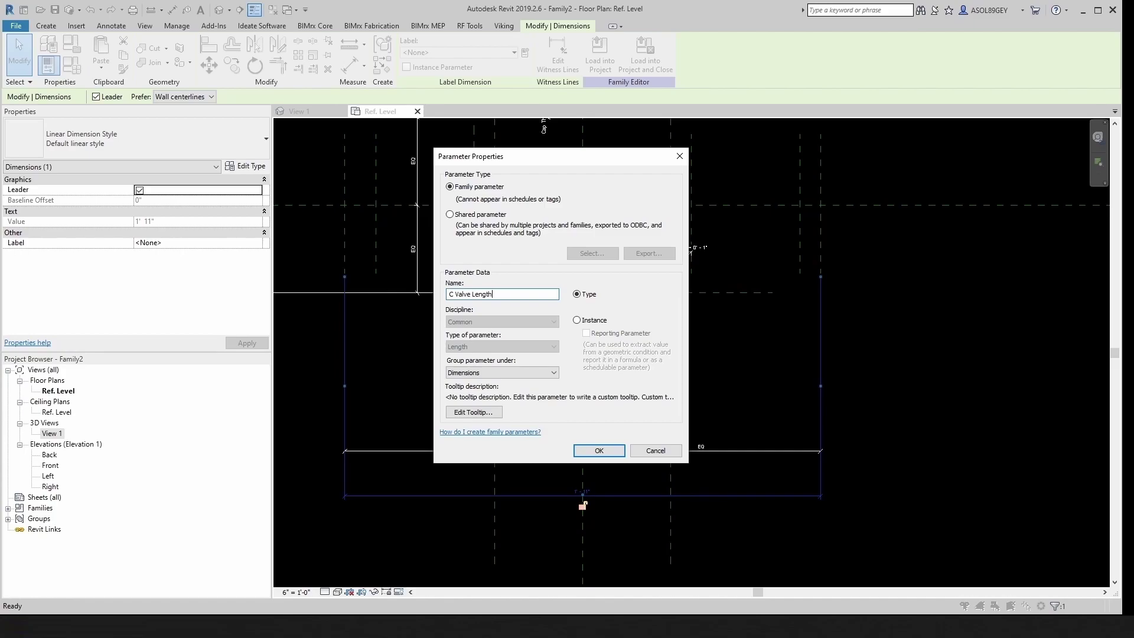
pyautogui.click(582, 450)
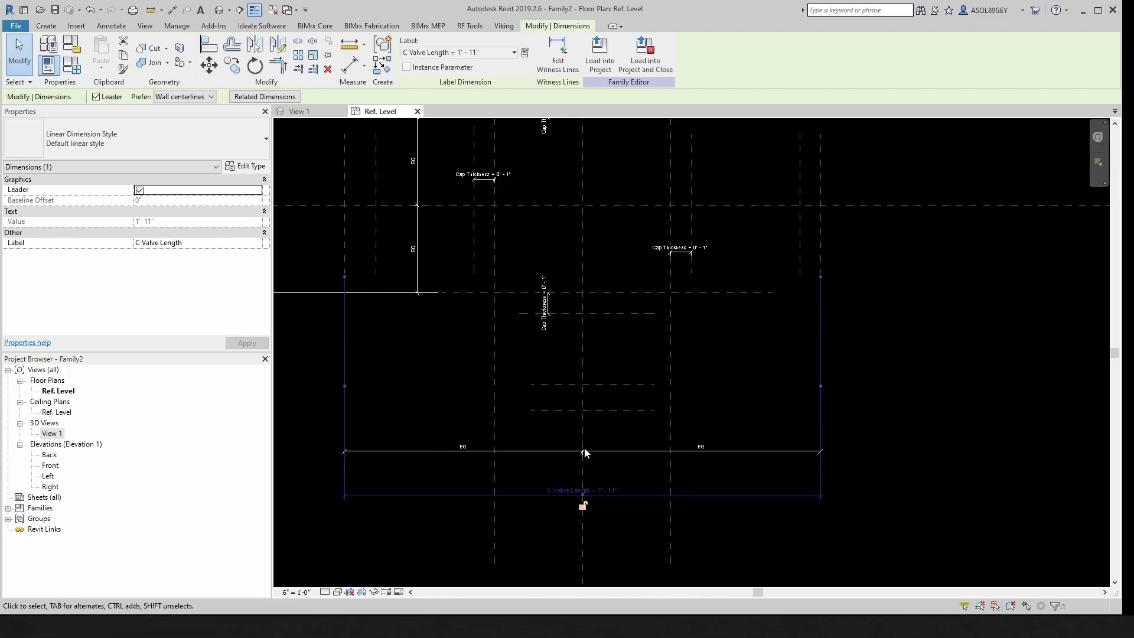
pyautogui.click(572, 438)
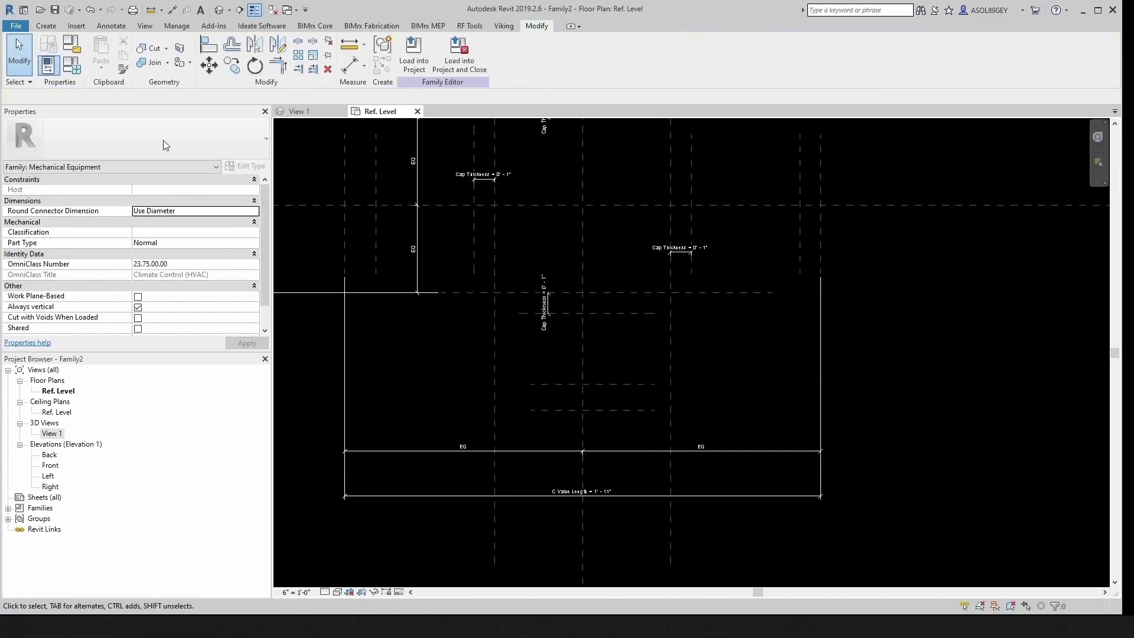
pyautogui.click(72, 66)
pyautogui.click(657, 175)
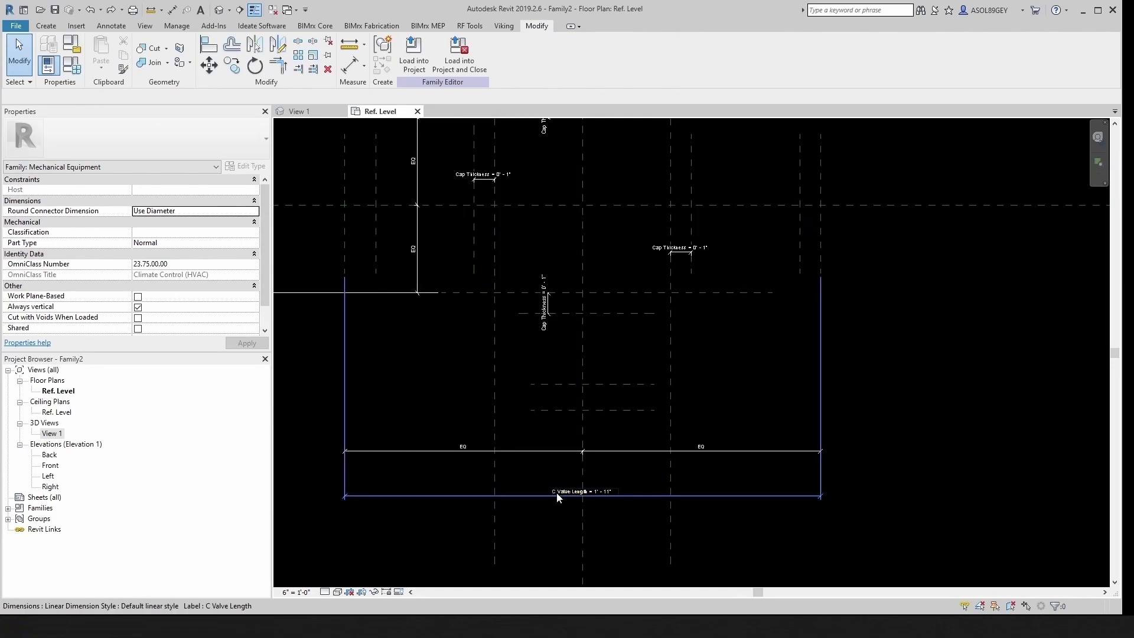
pyautogui.scroll(1, 557, 491)
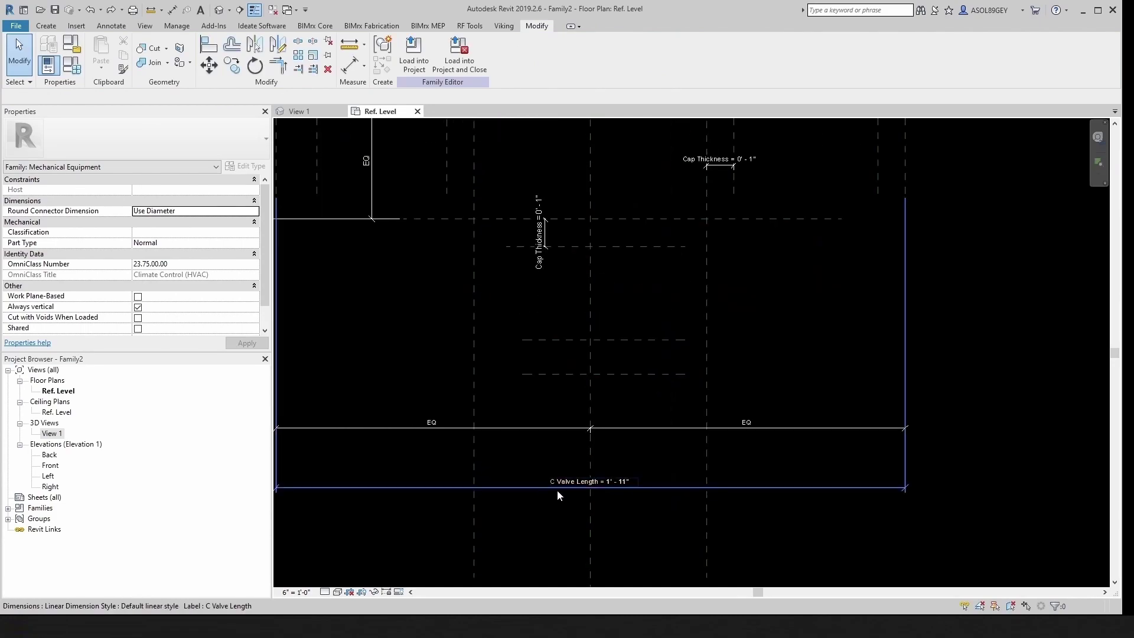
# Look up dimension C for the 2" valve in the Revu datasheet and try 215.9mm as the C Valve Length value.
pyautogui.click(72, 66)
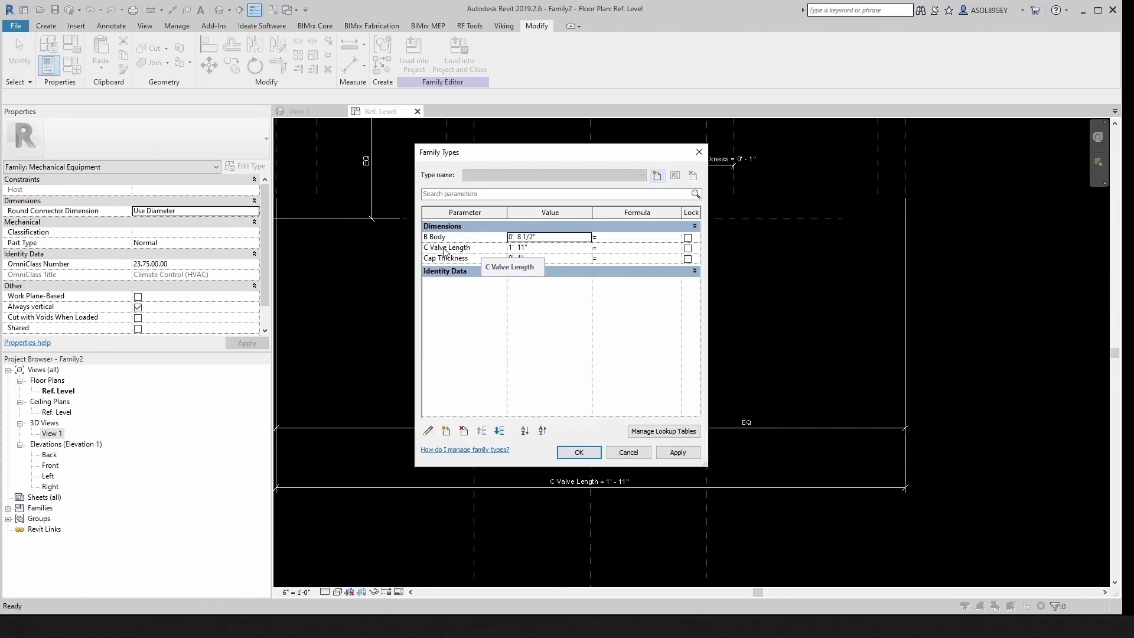
pyautogui.click(529, 248)
pyautogui.hotkey('alt', 'Tab')
pyautogui.scroll(3, 327, 343)
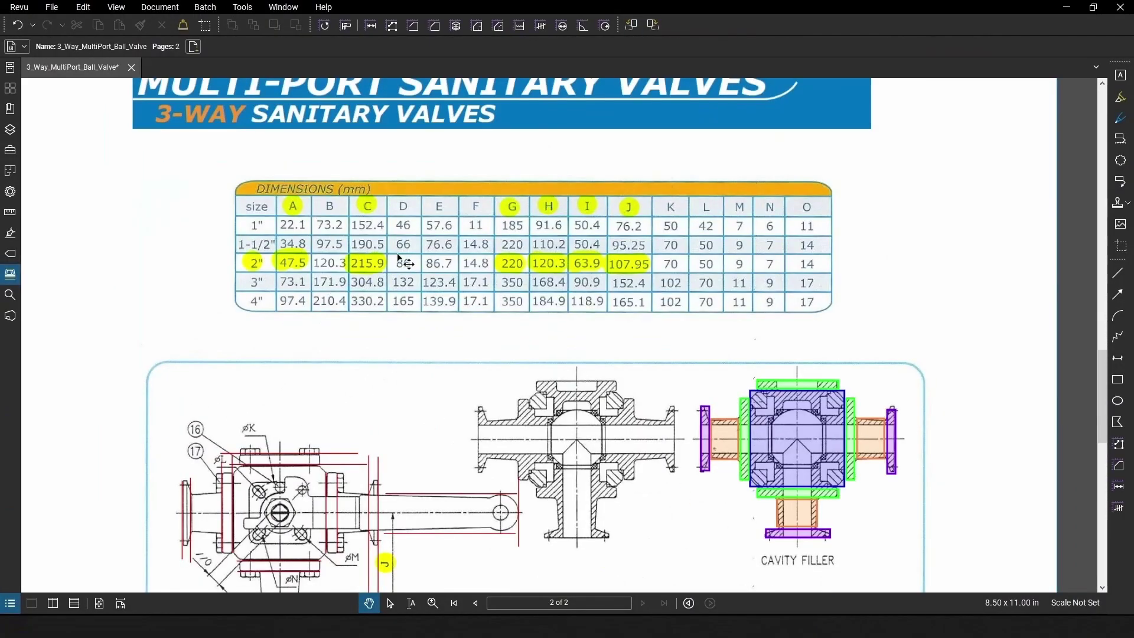
pyautogui.hotkey('alt', 'Tab')
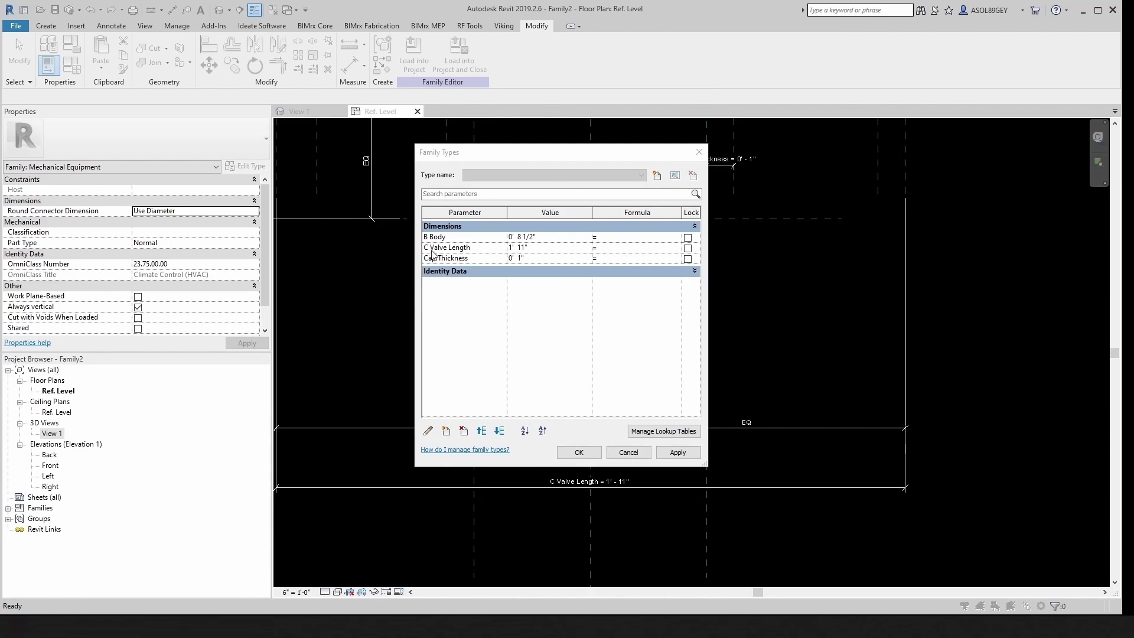
pyautogui.moveTo(557, 252); pyautogui.dragTo(497, 251)
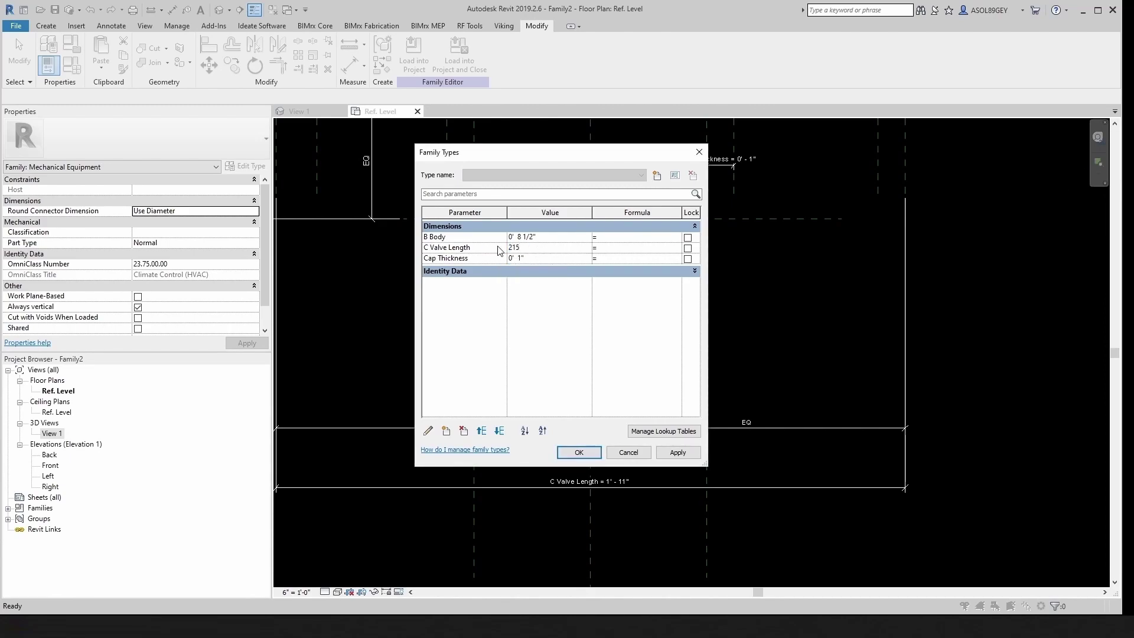
pyautogui.click(673, 456)
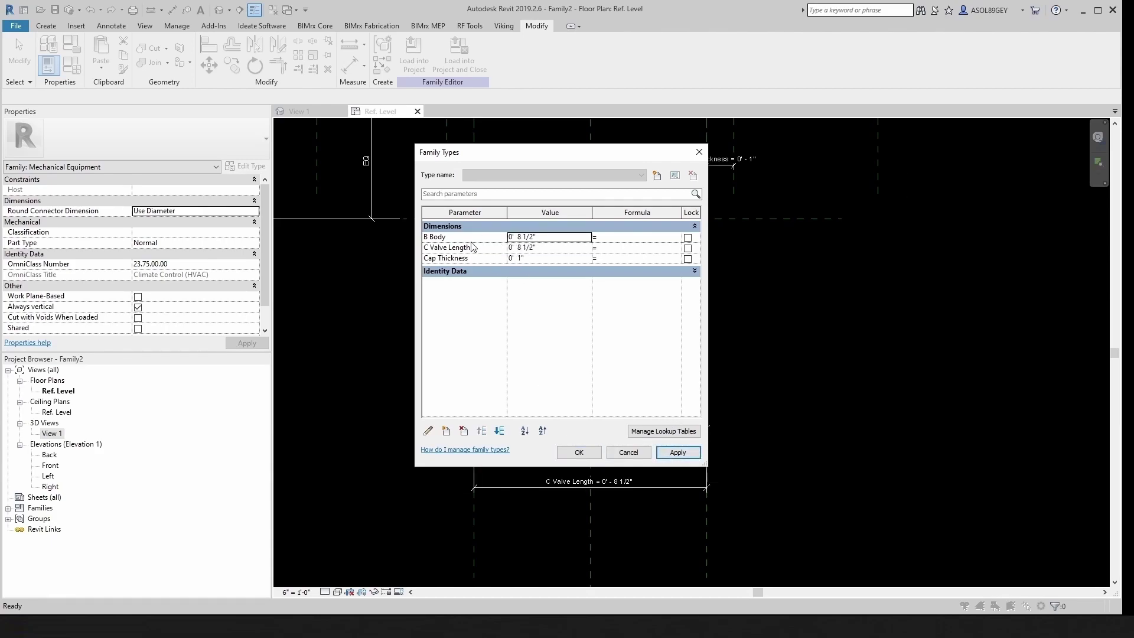
pyautogui.click(628, 452)
# Move the horizontal B Body dimension down closer to the equal dimension above the valve body and clear the selection.
pyautogui.scroll(2, 629, 334)
pyautogui.scroll(-6, 658, 352)
pyautogui.scroll(3, 571, 273)
pyautogui.scroll(-3, 571, 273)
pyautogui.moveTo(575, 227); pyautogui.dragTo(556, 372, button='middle')
pyautogui.scroll(2, 548, 272)
pyautogui.click(543, 257)
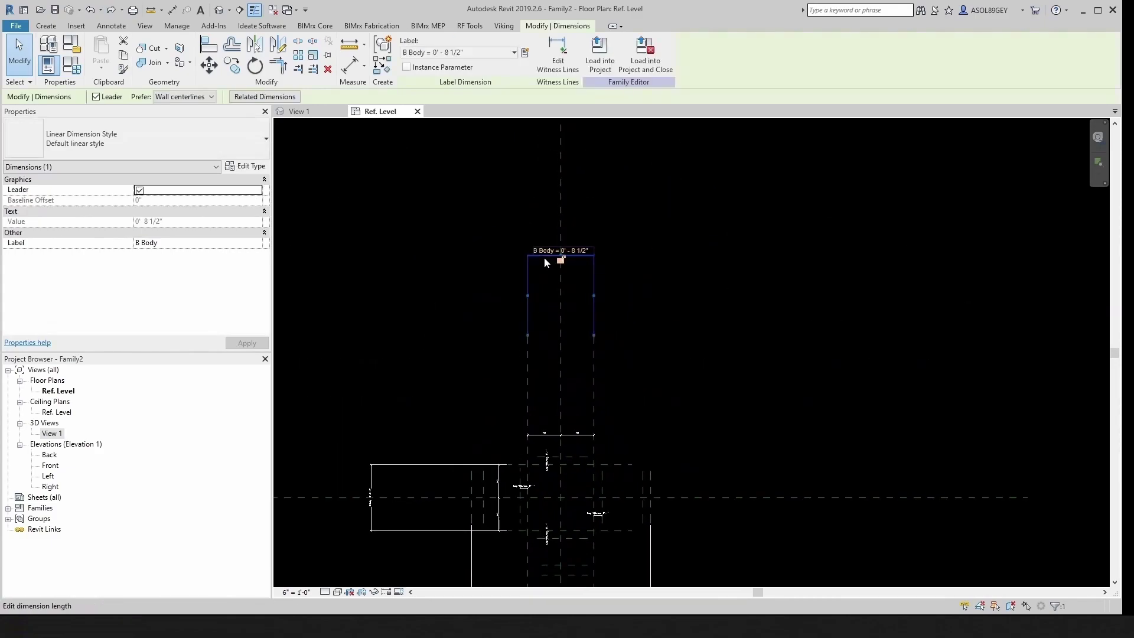
pyautogui.scroll(1, 543, 257)
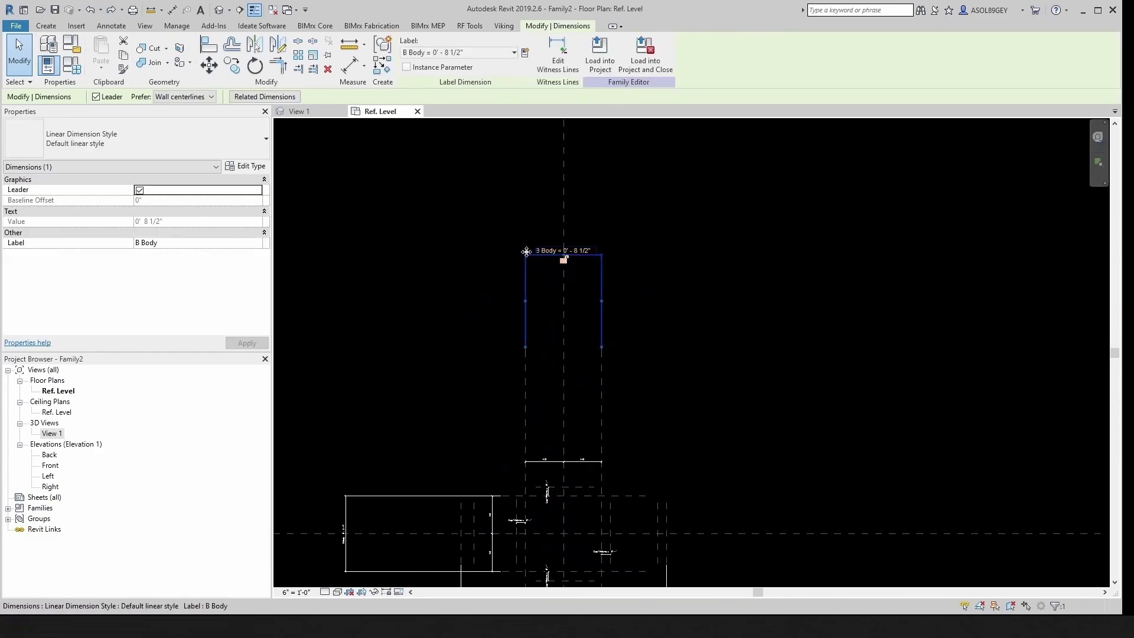
pyautogui.moveTo(533, 254); pyautogui.dragTo(534, 415)
pyautogui.scroll(4, 564, 399)
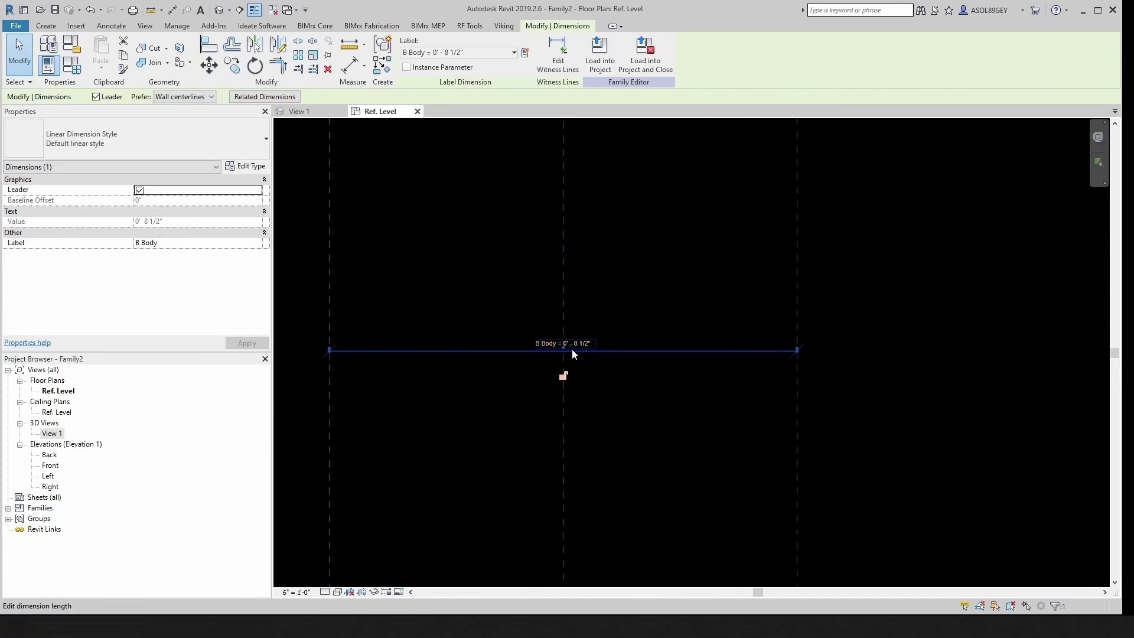
pyautogui.press('Escape')
pyautogui.scroll(-5, 557, 353)
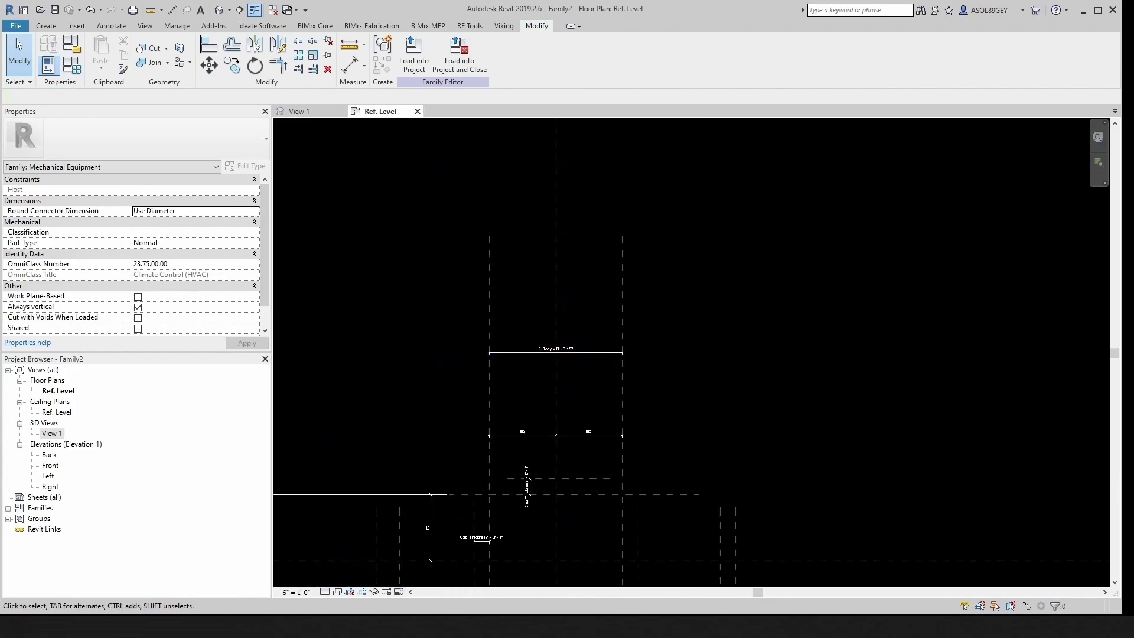
# Switch to the datasheet in Revu and highlight column header B and its 2" value 120.3 in yellow.
pyautogui.hotkey('alt', 'Tab')
pyautogui.click(810, 79)
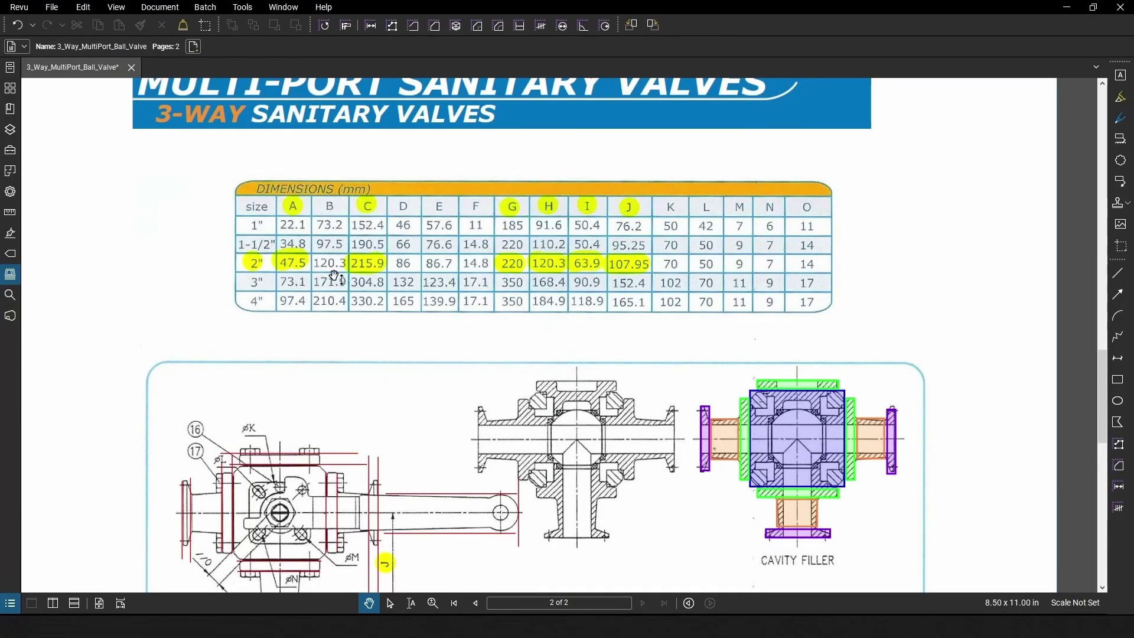
pyautogui.click(1120, 97)
pyautogui.click(329, 205)
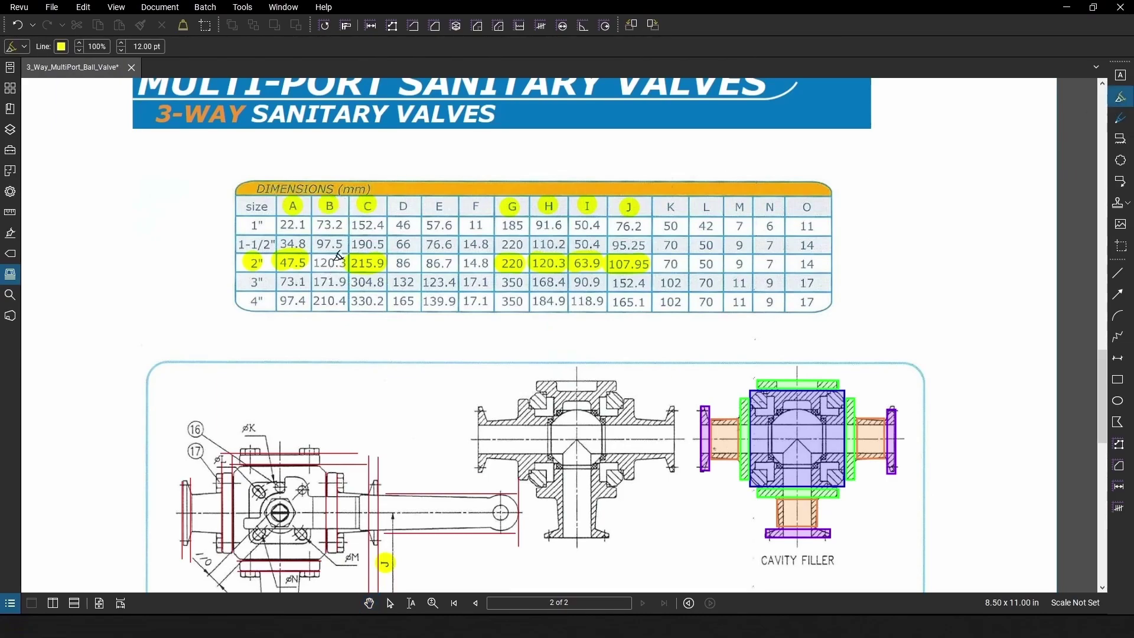
pyautogui.click(324, 260)
pyautogui.scroll(-5, 419, 260)
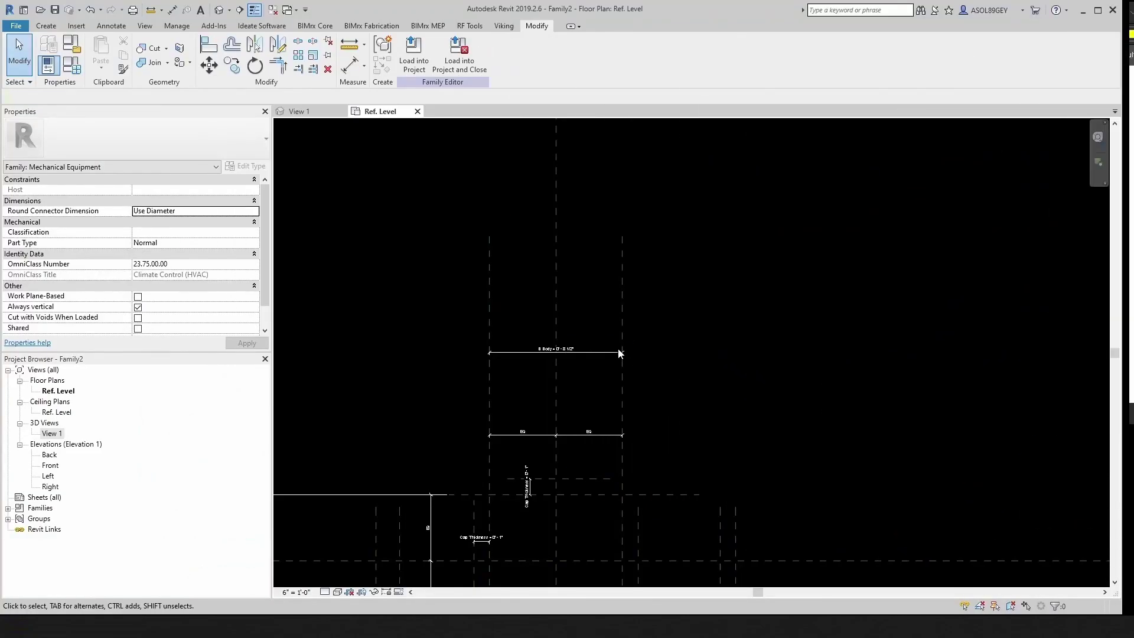
# Set the B Body parameter to 120.3mm and C Valve Length to 215.9mm in the Revit family types.
pyautogui.click(72, 68)
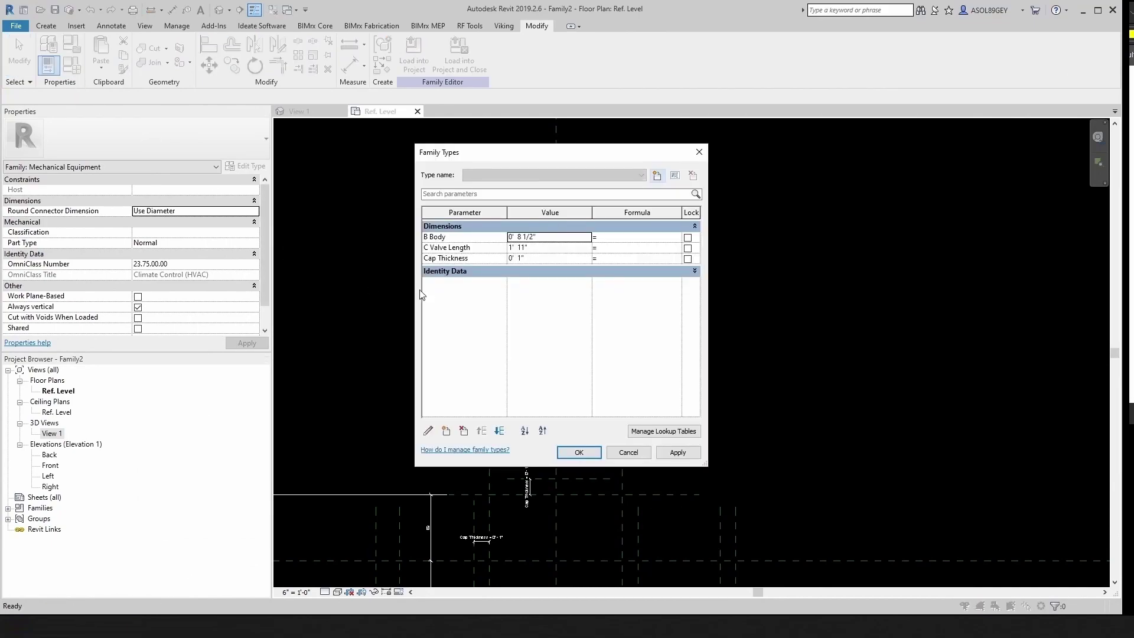
pyautogui.click(554, 238)
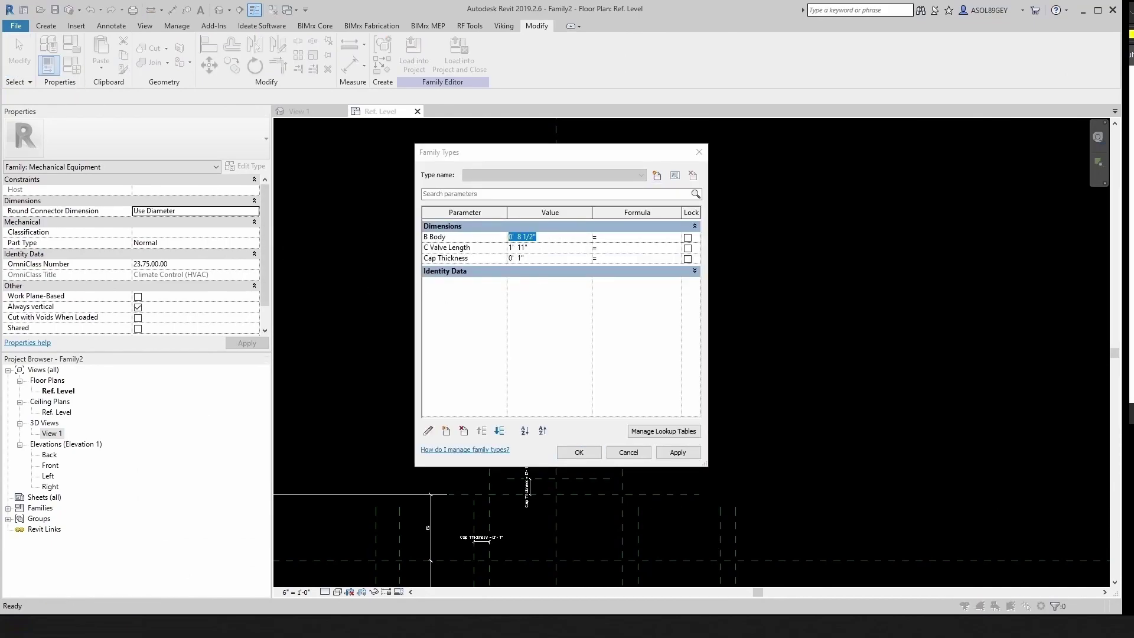
pyautogui.click(555, 237)
pyautogui.write('120.3mm')
pyautogui.click(676, 453)
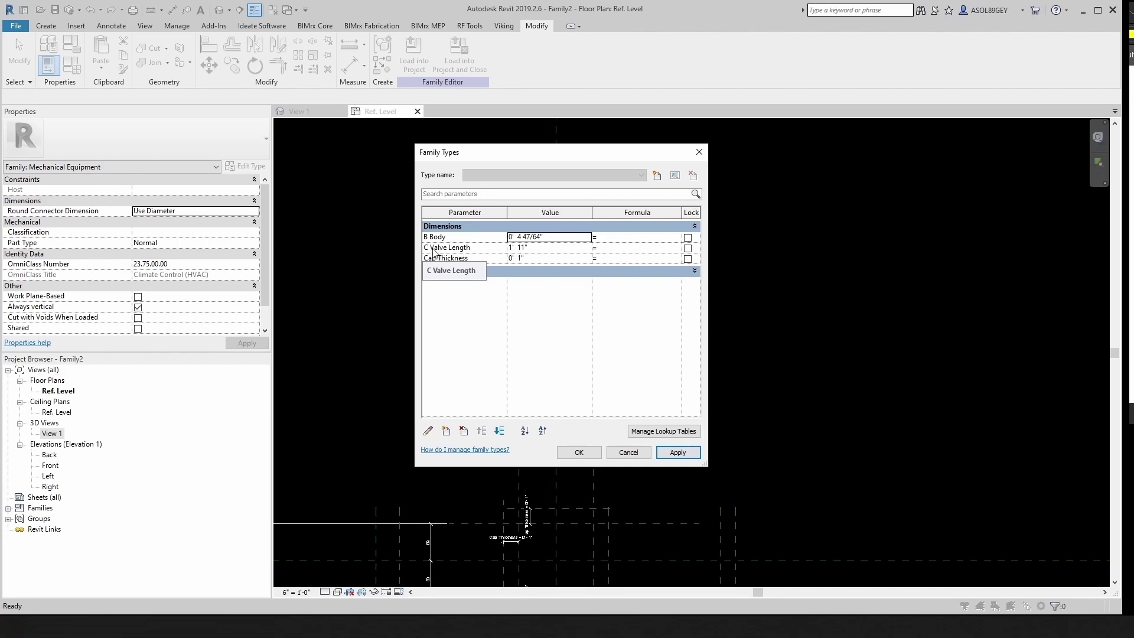
pyautogui.click(535, 249)
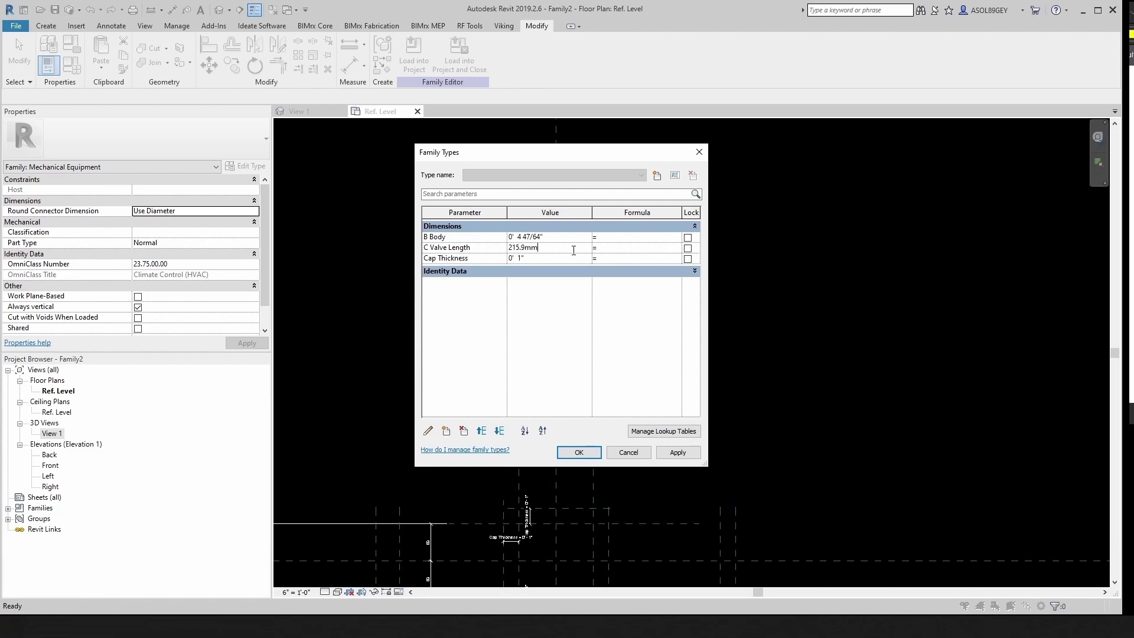
pyautogui.click(677, 452)
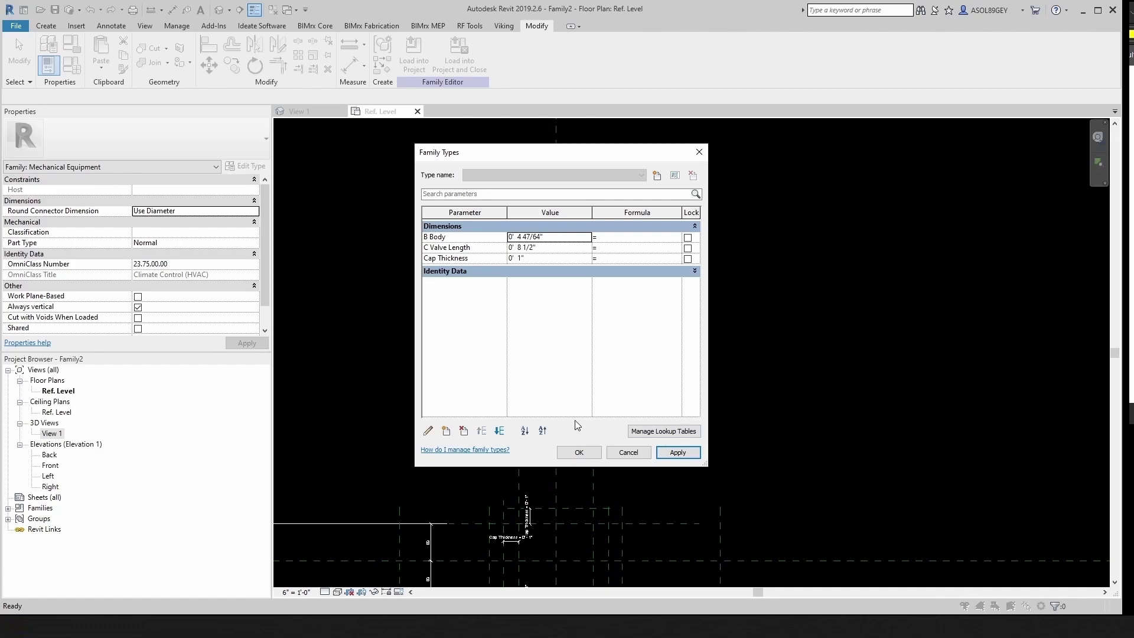
pyautogui.click(570, 456)
# Move the equal dimension above the valve body down closer to the cap planes.
pyautogui.scroll(-5, 551, 398)
pyautogui.scroll(5, 557, 523)
pyautogui.moveTo(556, 524); pyautogui.dragTo(555, 452, button='middle')
pyautogui.moveTo(555, 381); pyautogui.dragTo(620, 382, button='middle')
pyautogui.scroll(-2, 479, 417)
pyautogui.scroll(4, 566, 448)
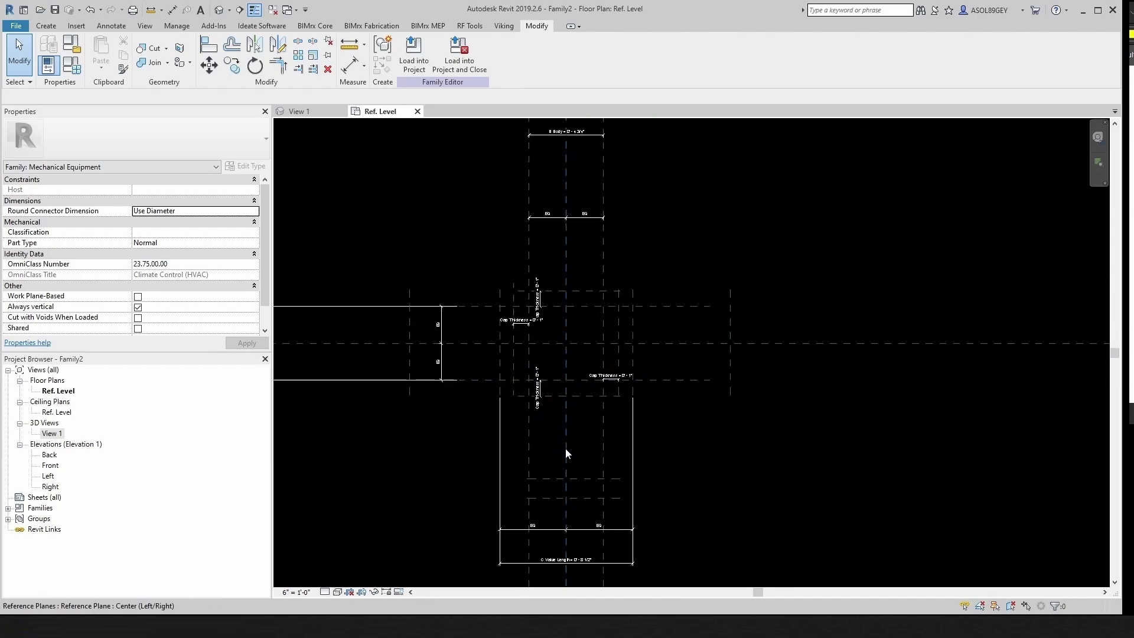
pyautogui.moveTo(568, 285); pyautogui.dragTo(530, 503, button='middle')
pyautogui.scroll(3, 494, 359)
pyautogui.click(478, 374)
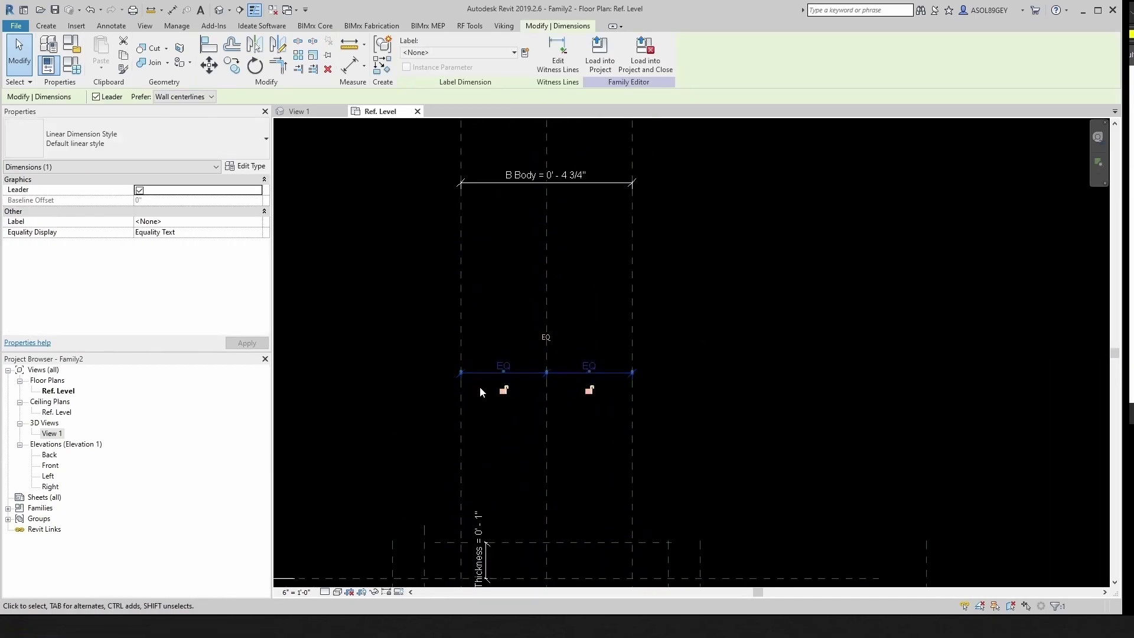
pyautogui.scroll(1, 480, 386)
pyautogui.moveTo(482, 371); pyautogui.dragTo(483, 508)
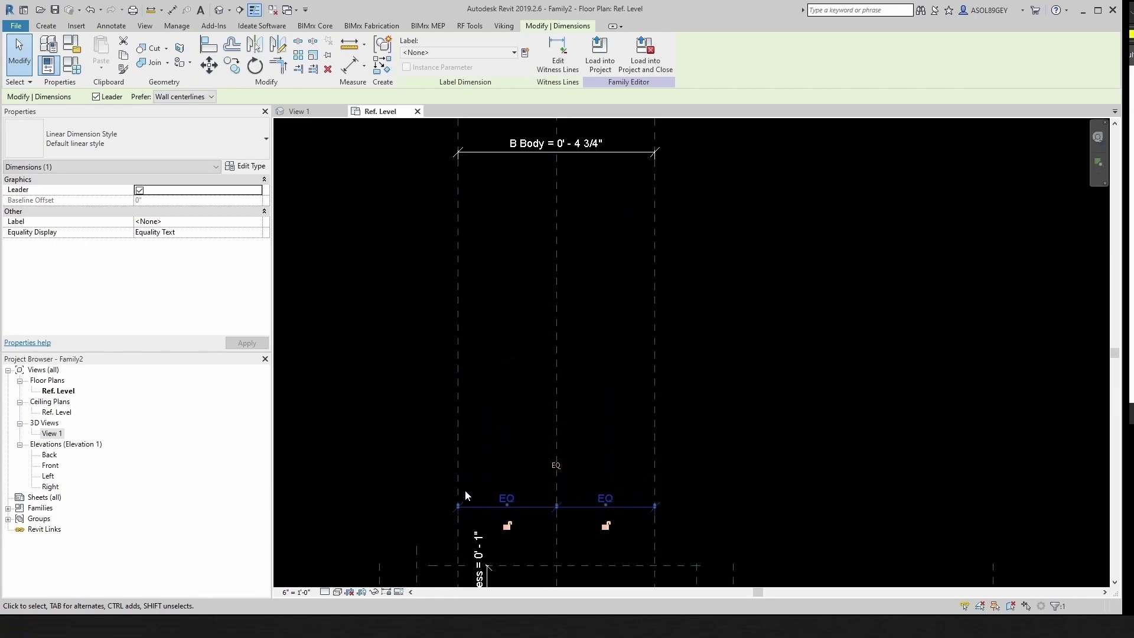
# Move the B Body dimension down to just above the equal dimension and clear the selection.
pyautogui.scroll(-3, 479, 433)
pyautogui.click(477, 235)
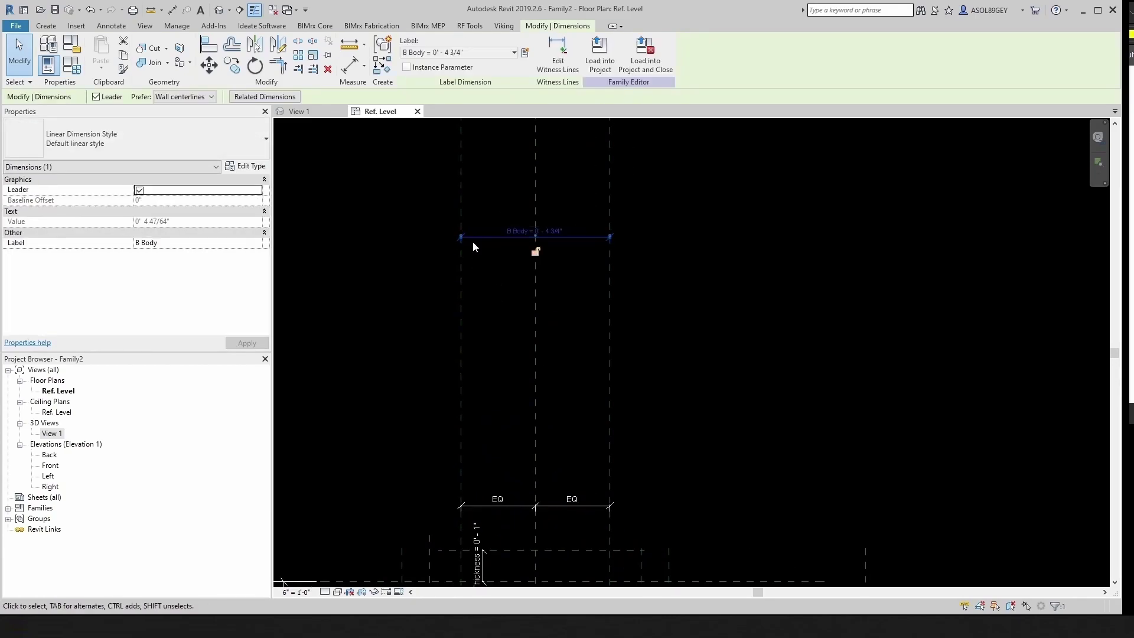
pyautogui.moveTo(476, 239); pyautogui.dragTo(493, 479)
pyautogui.click(532, 516)
pyautogui.moveTo(533, 516); pyautogui.dragTo(543, 292, button='middle')
# Pull the Cap Thickness texts of the back and left caps out to the upper left, clear of the reference planes, on leaders.
pyautogui.scroll(2, 466, 331)
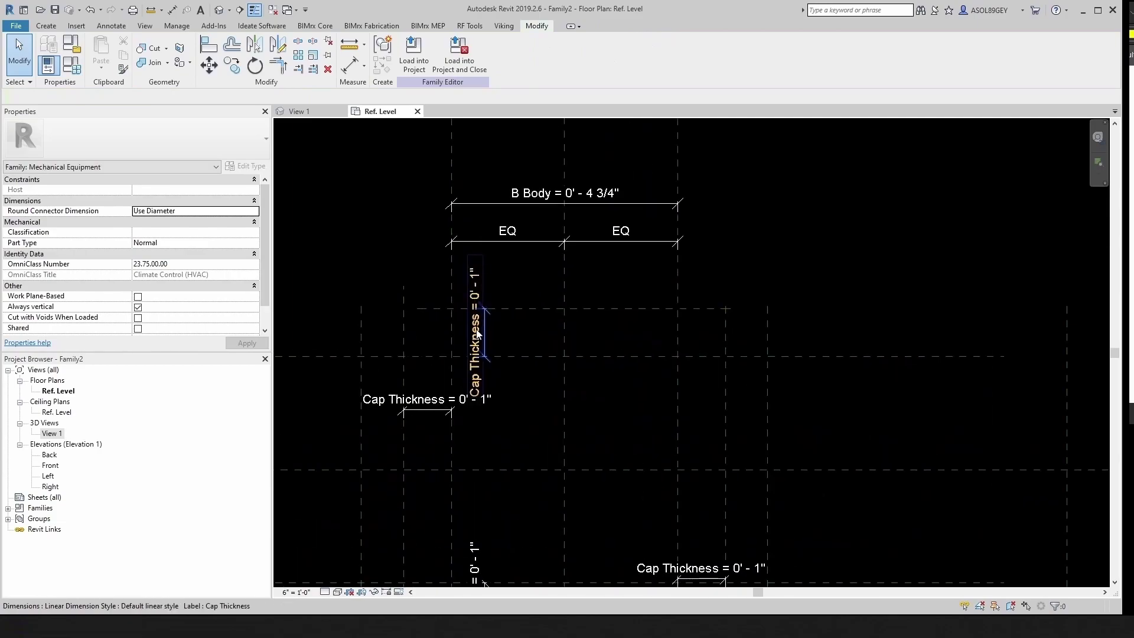
pyautogui.click(477, 330)
pyautogui.scroll(1, 483, 331)
pyautogui.moveTo(483, 332); pyautogui.dragTo(338, 161)
pyautogui.scroll(-2, 484, 317)
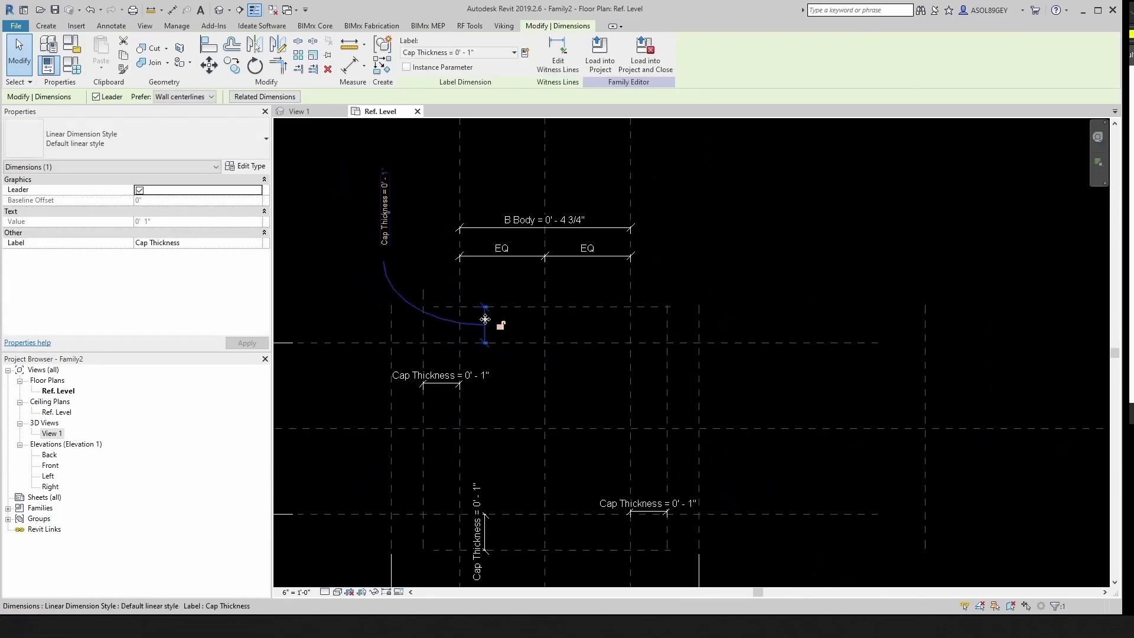
pyautogui.moveTo(498, 415); pyautogui.dragTo(595, 353, button='middle')
pyautogui.click(593, 352)
pyautogui.click(538, 309)
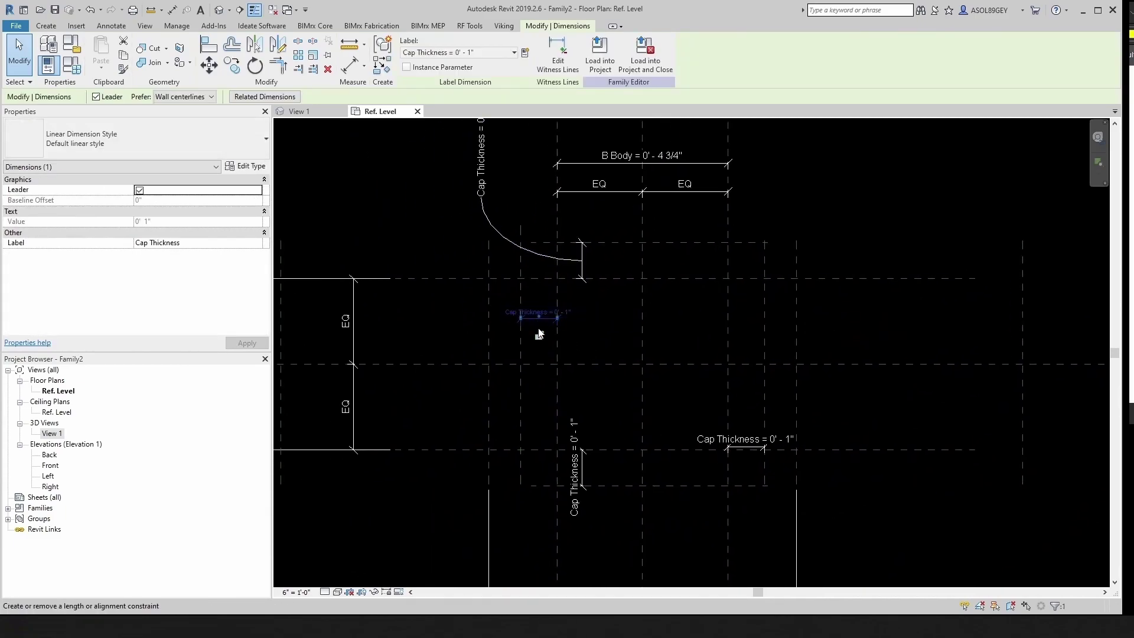
pyautogui.moveTo(537, 313); pyautogui.dragTo(319, 239)
pyautogui.click(403, 245)
pyautogui.scroll(-2, 524, 321)
# Pull the front cap's Cap Thickness text out to the lower left and the right cap's to the lower right on leaders.
pyautogui.scroll(5, 554, 390)
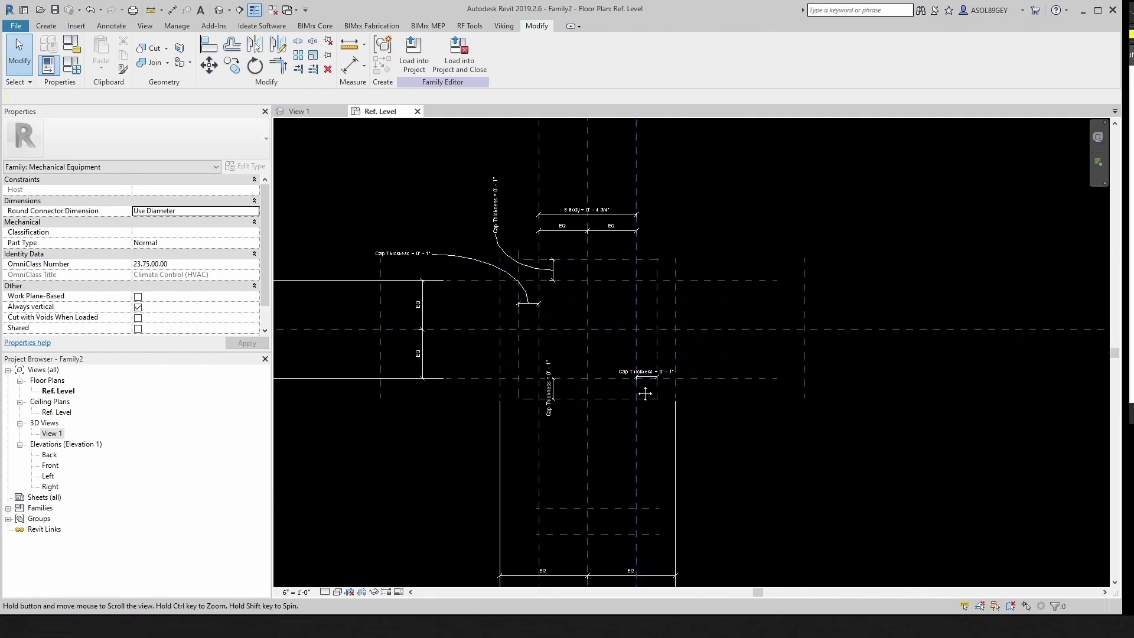
pyautogui.click(554, 383)
pyautogui.moveTo(553, 383); pyautogui.dragTo(375, 493)
pyautogui.press('Escape')
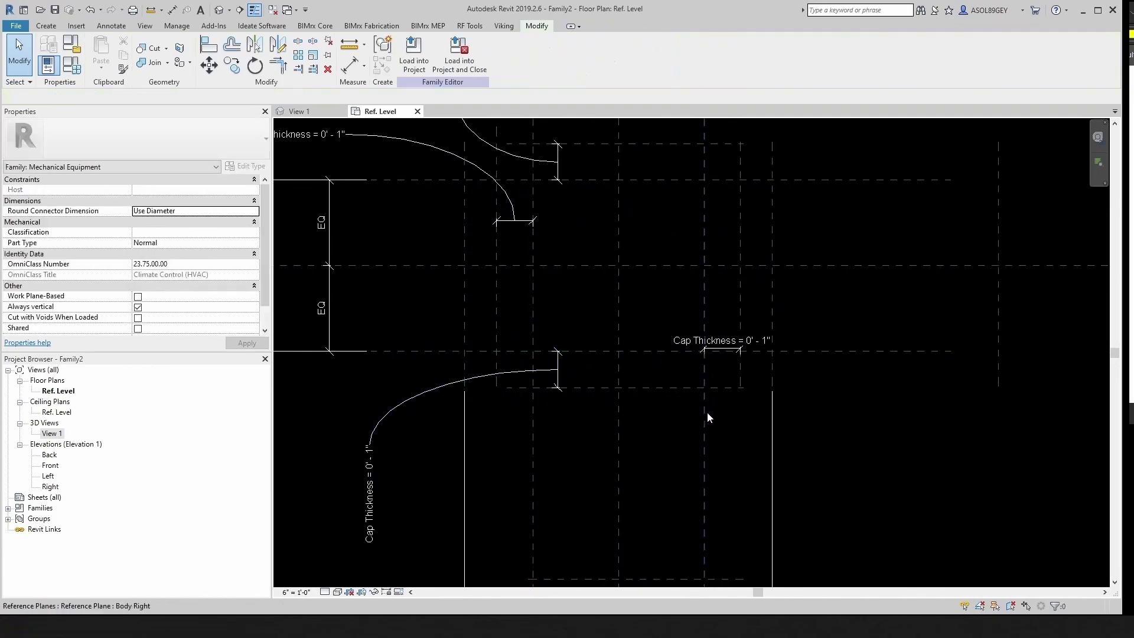
pyautogui.click(719, 351)
pyautogui.moveTo(721, 354); pyautogui.dragTo(966, 448)
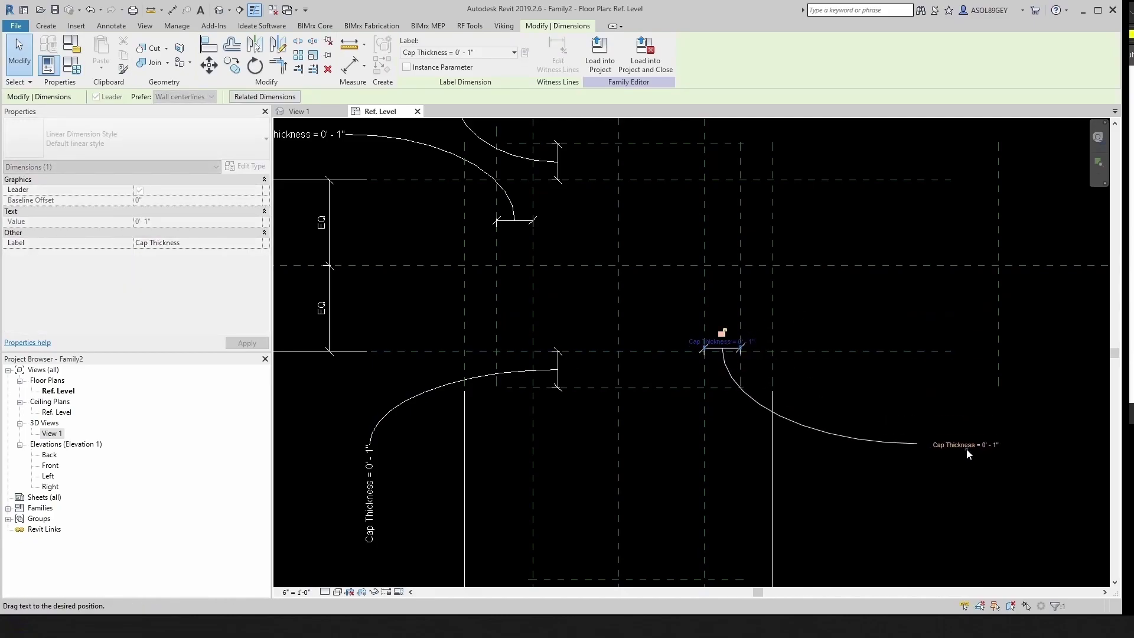
pyautogui.press('Escape')
pyautogui.scroll(-3, 797, 387)
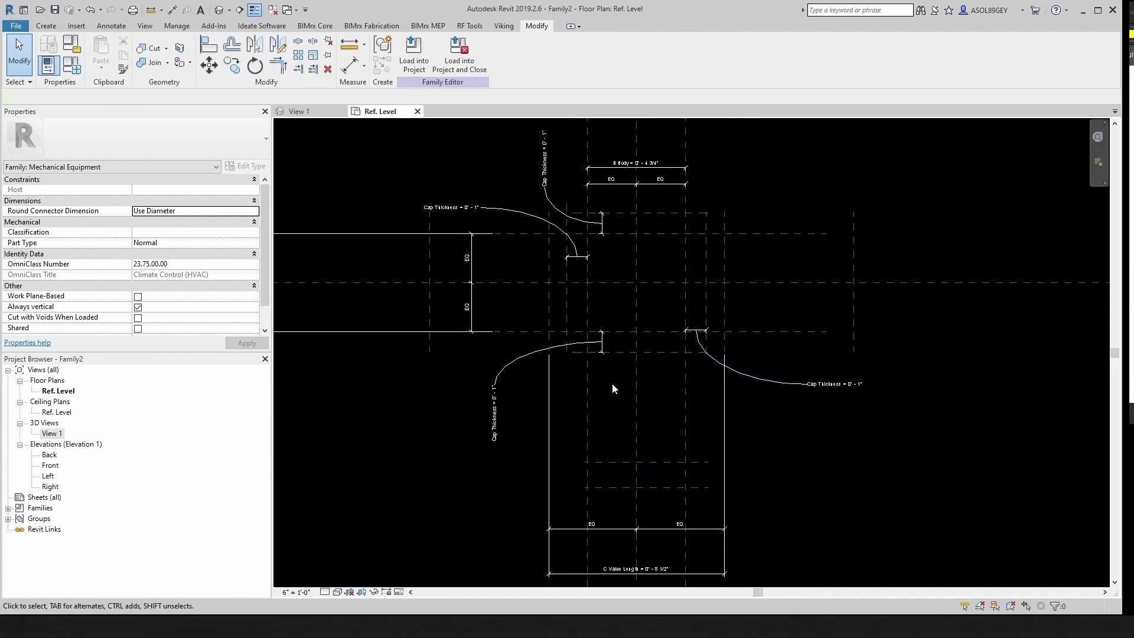
# Move the C Valve Length dimension up to just below the equal dimension and clear the selection.
pyautogui.scroll(3, 608, 392)
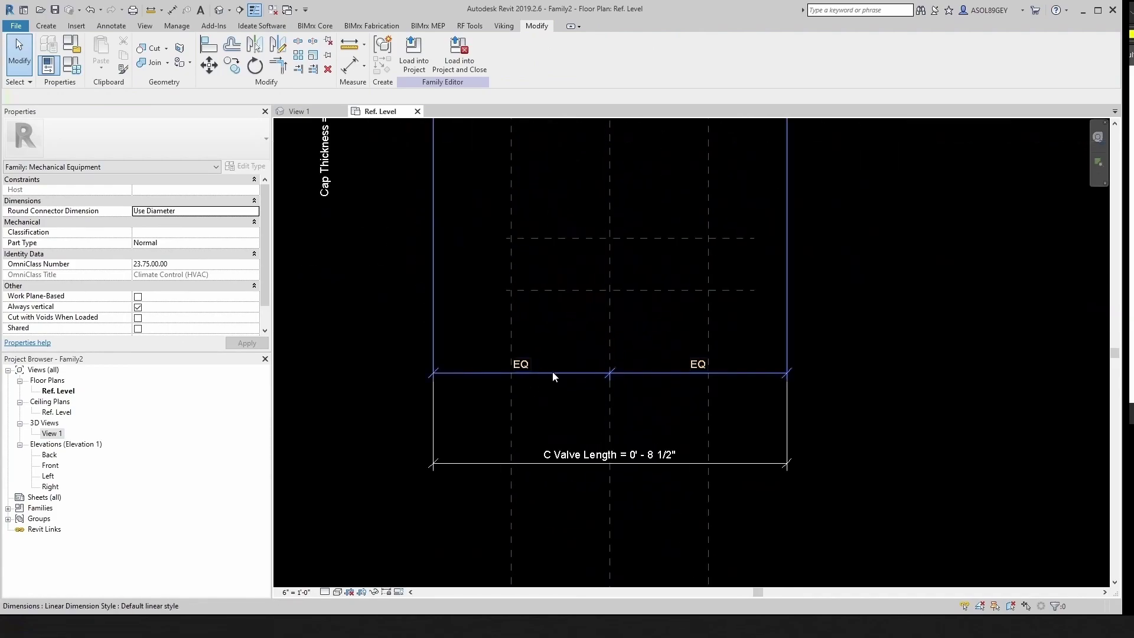
pyautogui.scroll(-4, 552, 375)
pyautogui.scroll(2, 563, 380)
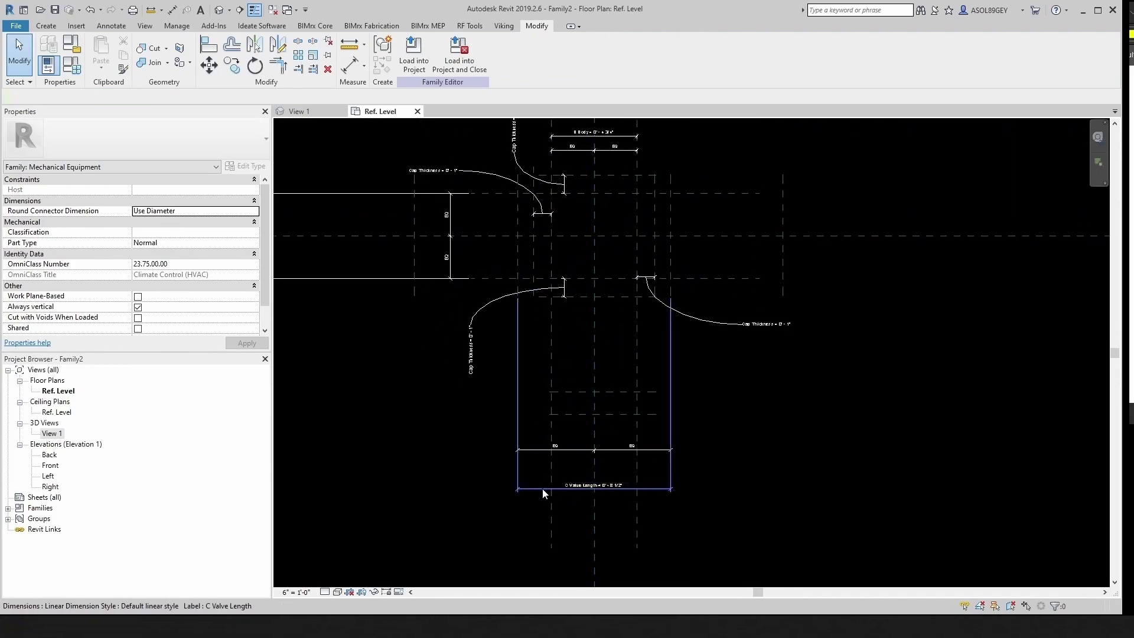
pyautogui.click(543, 491)
pyautogui.moveTo(539, 484); pyautogui.dragTo(536, 452)
pyautogui.click(547, 403)
pyautogui.scroll(-2, 585, 349)
pyautogui.moveTo(610, 300); pyautogui.dragTo(601, 409, button='middle')
# Select the Flange Left 1 plane and compare its position with the flange lines on the valve drawing in the Revu datasheet.
pyautogui.scroll(2, 453, 334)
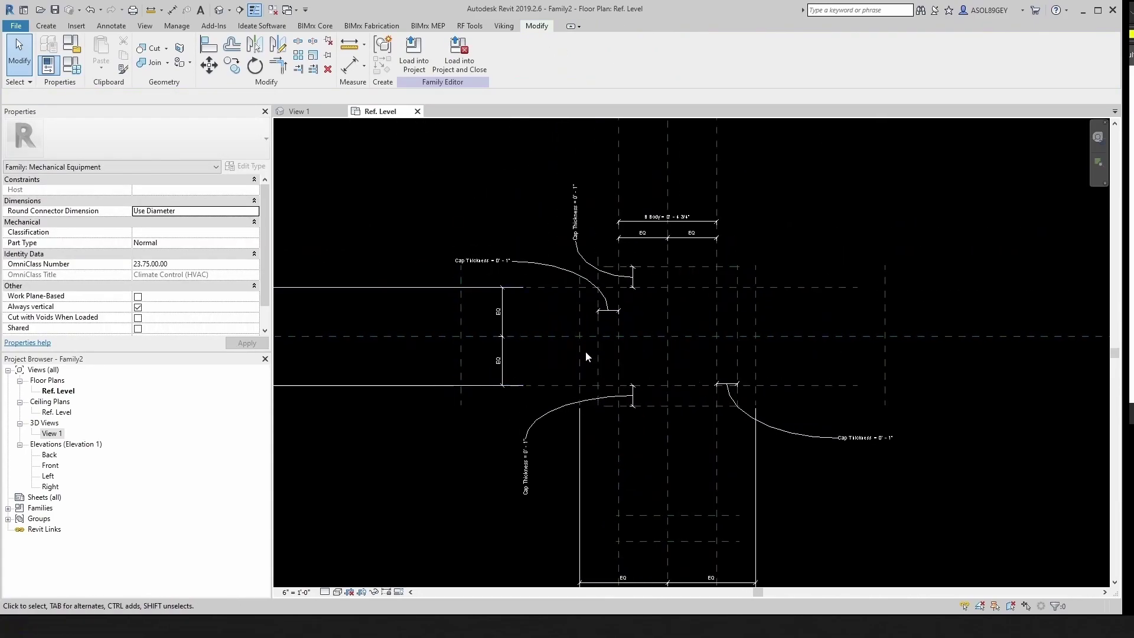
pyautogui.click(431, 352)
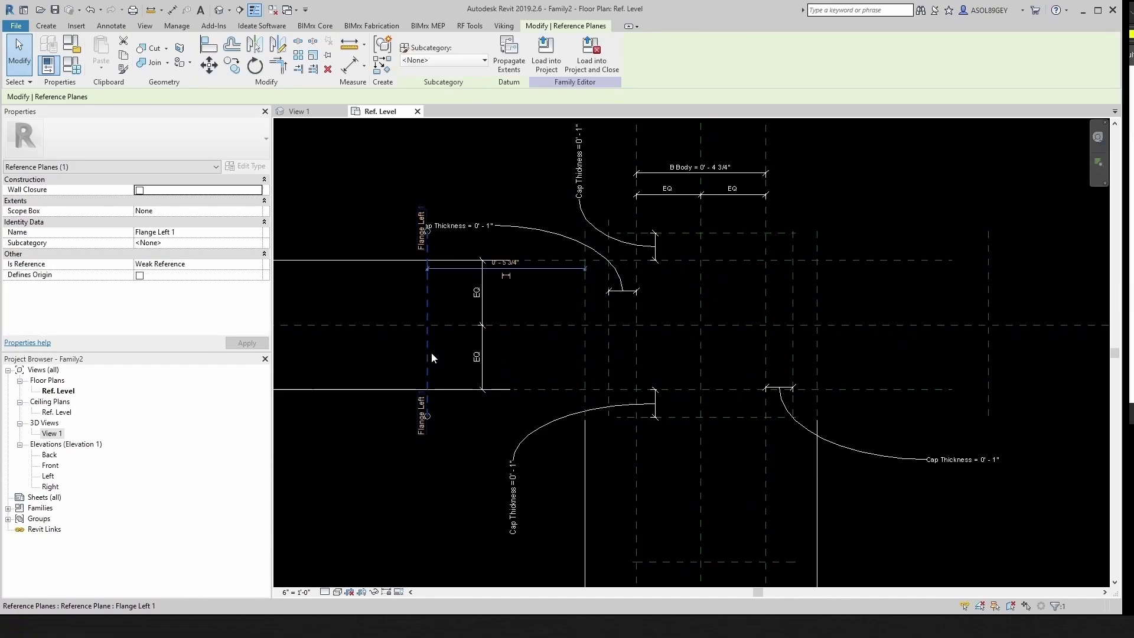
pyautogui.scroll(2, 431, 393)
pyautogui.scroll(3, 424, 414)
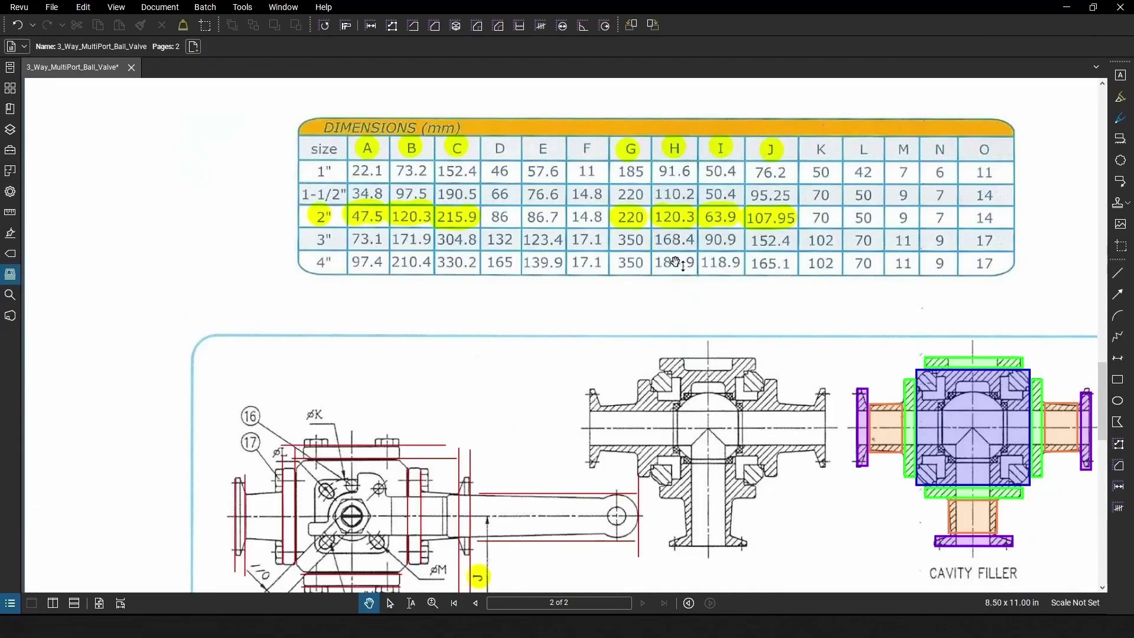
pyautogui.moveTo(454, 385); pyautogui.dragTo(479, 322)
pyautogui.keyDown('ctrl'); pyautogui.scroll(5, 253, 476); pyautogui.keyUp('ctrl')
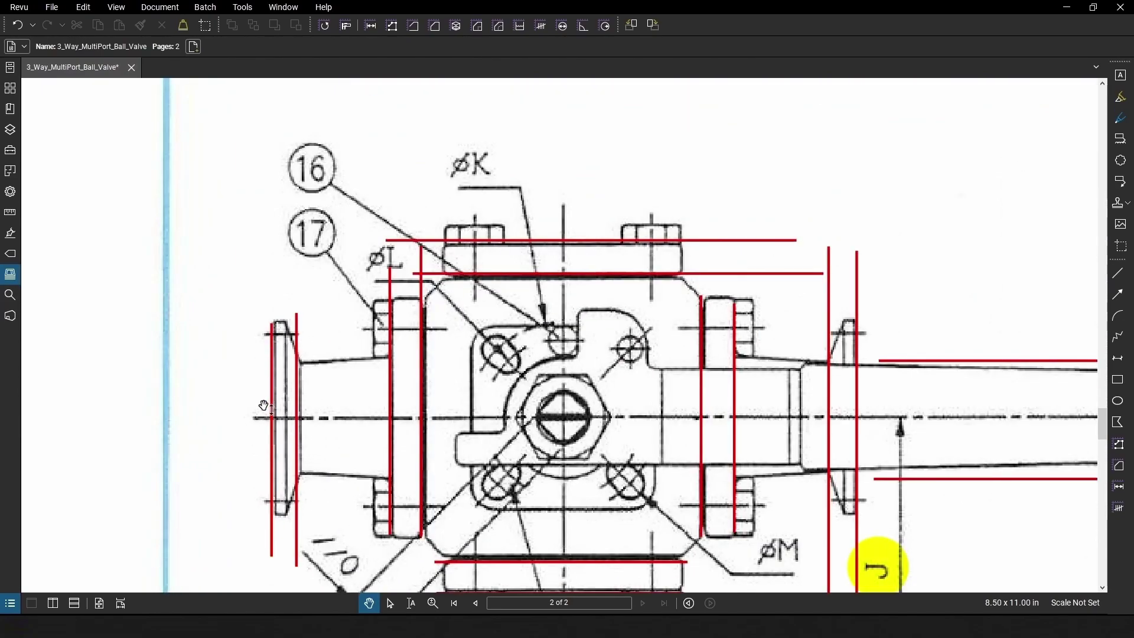
pyautogui.keyDown('ctrl'); pyautogui.scroll(-4, 276, 401); pyautogui.keyUp('ctrl')
pyautogui.keyDown('ctrl'); pyautogui.scroll(4, 677, 376); pyautogui.keyUp('ctrl')
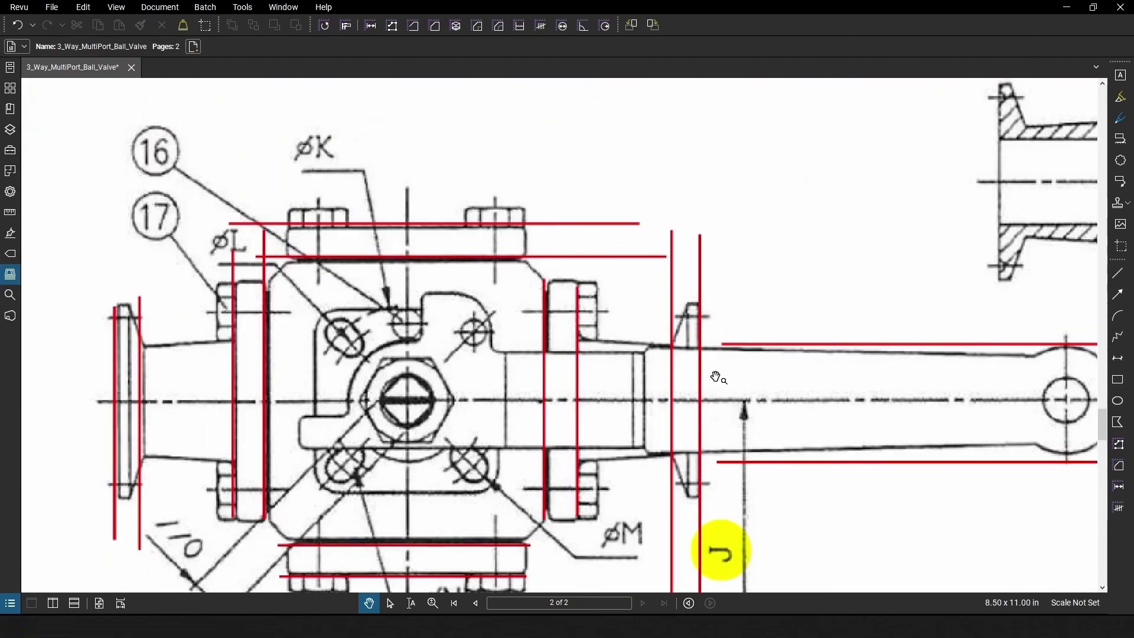
pyautogui.keyDown('ctrl'); pyautogui.scroll(-4, 703, 390); pyautogui.keyUp('ctrl')
pyautogui.keyDown('ctrl'); pyautogui.scroll(4, 679, 389); pyautogui.keyUp('ctrl')
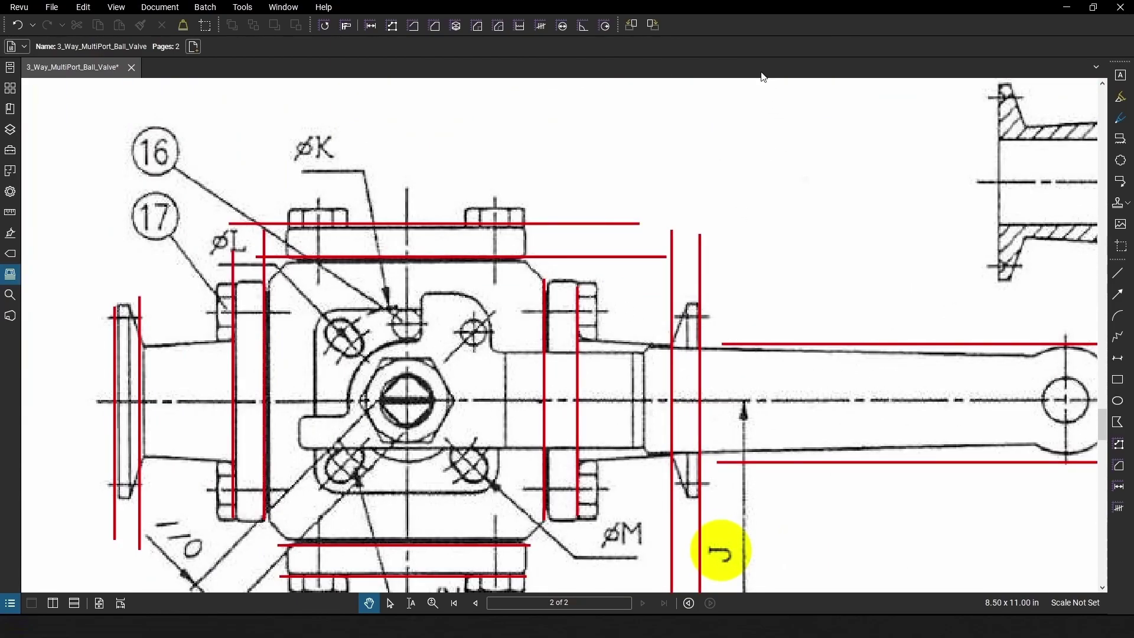
pyautogui.moveTo(761, 11); pyautogui.dragTo(1133, 35)
# Move the Flange Left 1 reference plane in between the outermost left flange plane and the left cap plane.
pyautogui.scroll(-2, 824, 234)
pyautogui.scroll(3, 543, 300)
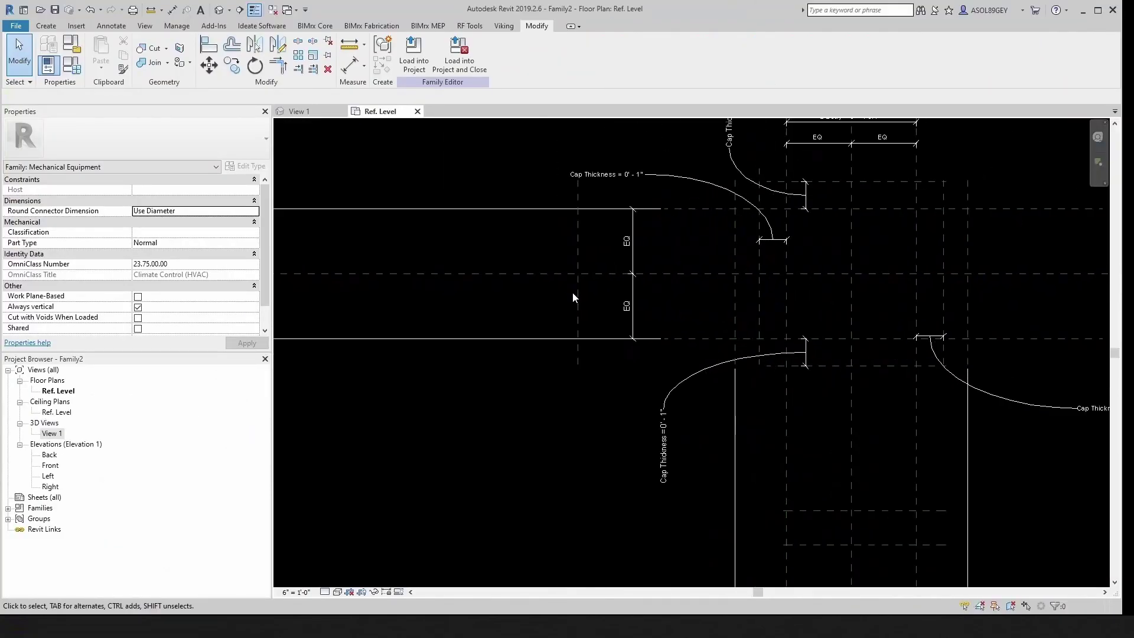
pyautogui.click(577, 296)
pyautogui.scroll(3, 589, 238)
pyautogui.scroll(-1, 573, 402)
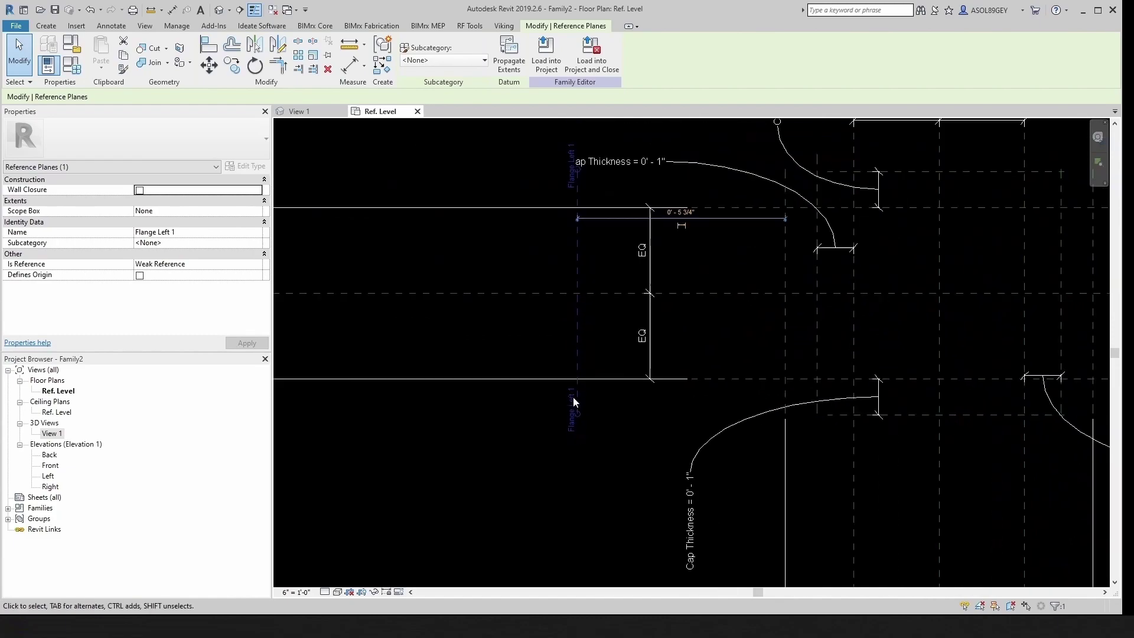
pyautogui.moveTo(580, 335); pyautogui.dragTo(799, 331)
pyautogui.click(721, 406)
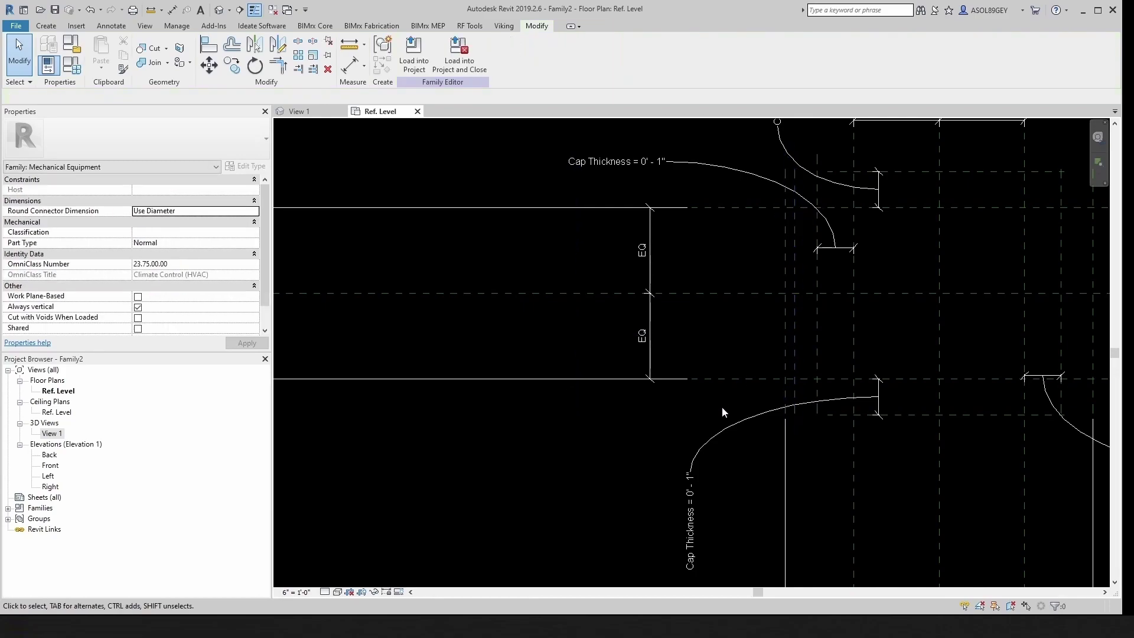
# Move the Flange Right 1 reference plane in between the right cap plane and the outermost right flange plane.
pyautogui.scroll(-3, 721, 407)
pyautogui.scroll(2, 576, 399)
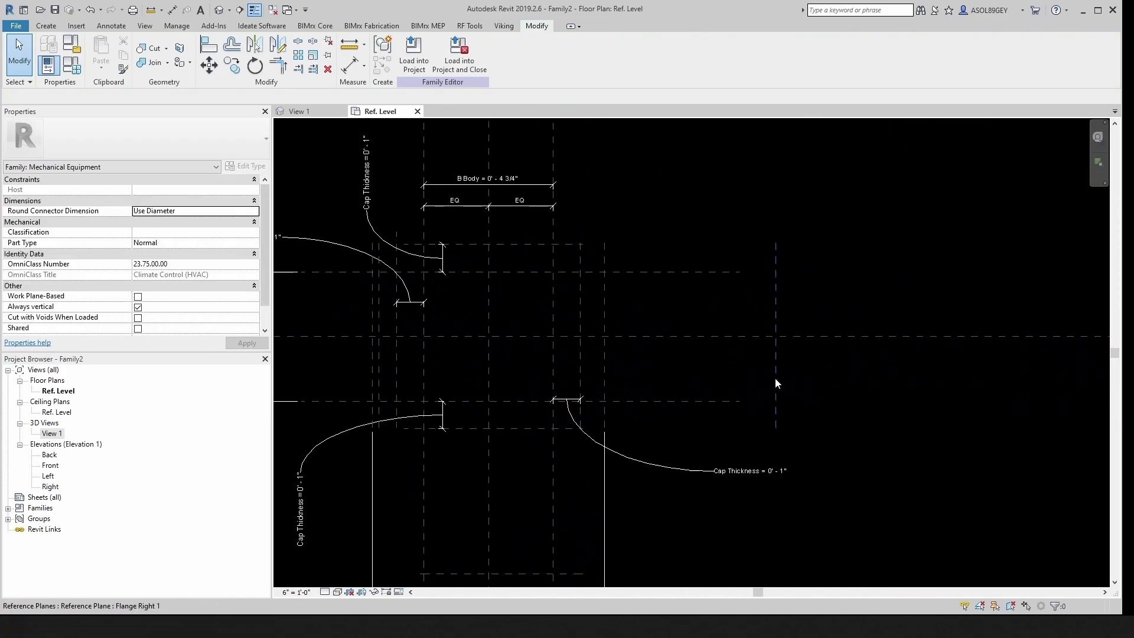
pyautogui.click(776, 384)
pyautogui.scroll(2, 786, 301)
pyautogui.press('Escape')
pyautogui.click(548, 363)
pyautogui.press('Escape')
pyautogui.click(776, 364)
pyautogui.moveTo(773, 348); pyautogui.dragTo(543, 346)
pyautogui.press('Escape')
pyautogui.scroll(-2, 615, 367)
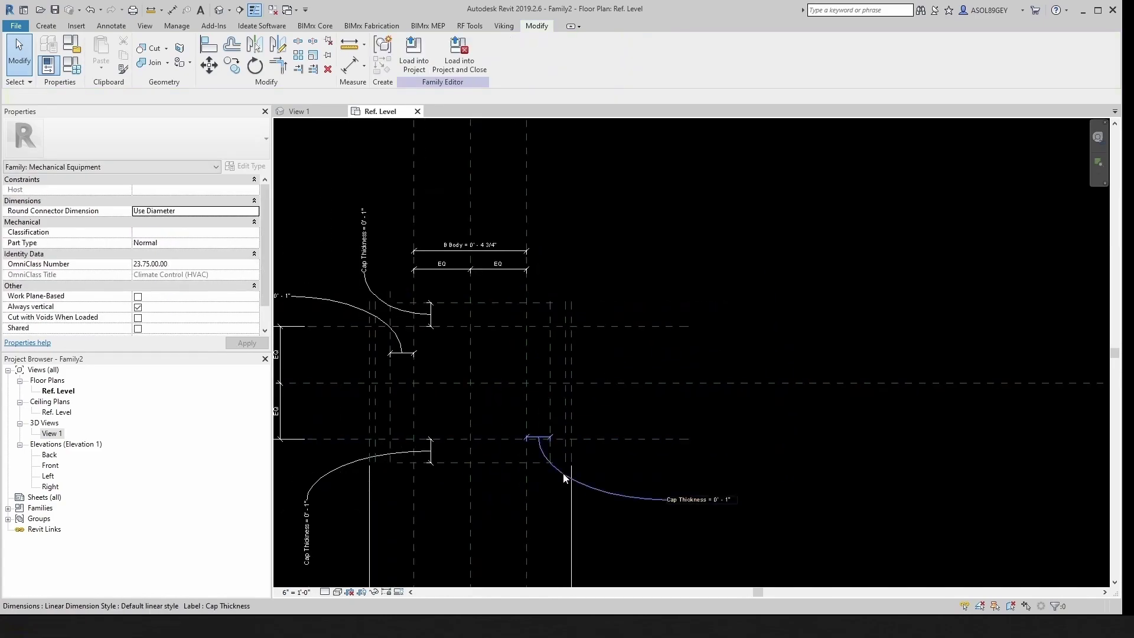
# Move the Flange Front 1 reference plane up to just beyond the front cap plane.
pyautogui.moveTo(563, 474); pyautogui.dragTo(625, 369, button='middle')
pyautogui.scroll(-1, 625, 369)
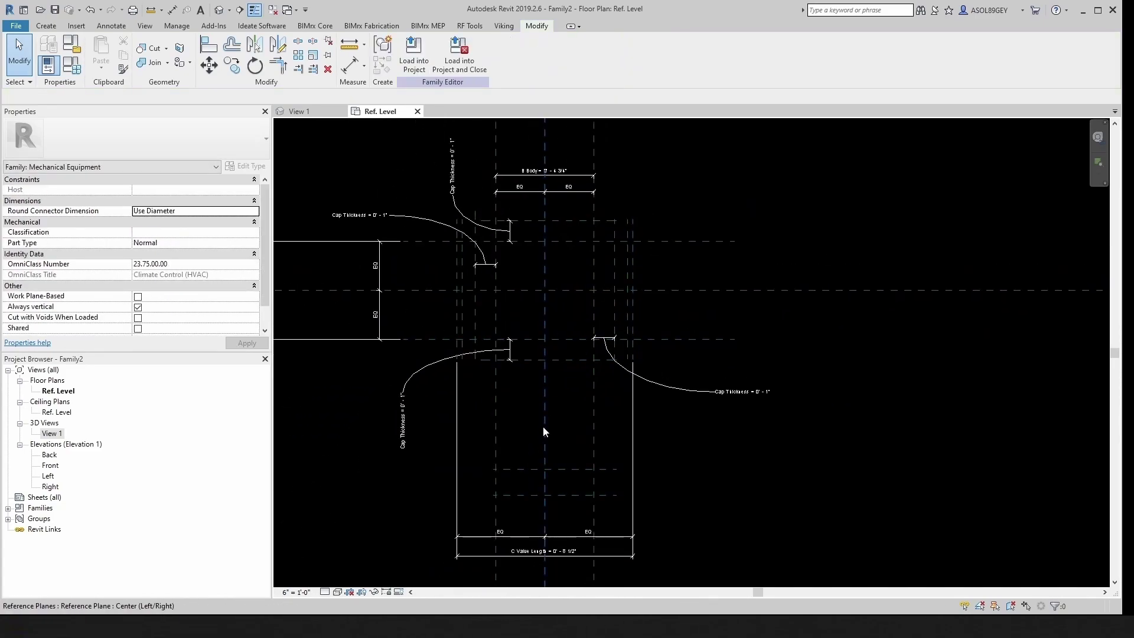
pyautogui.moveTo(521, 457); pyautogui.dragTo(502, 391, button='middle')
pyautogui.scroll(2, 501, 391)
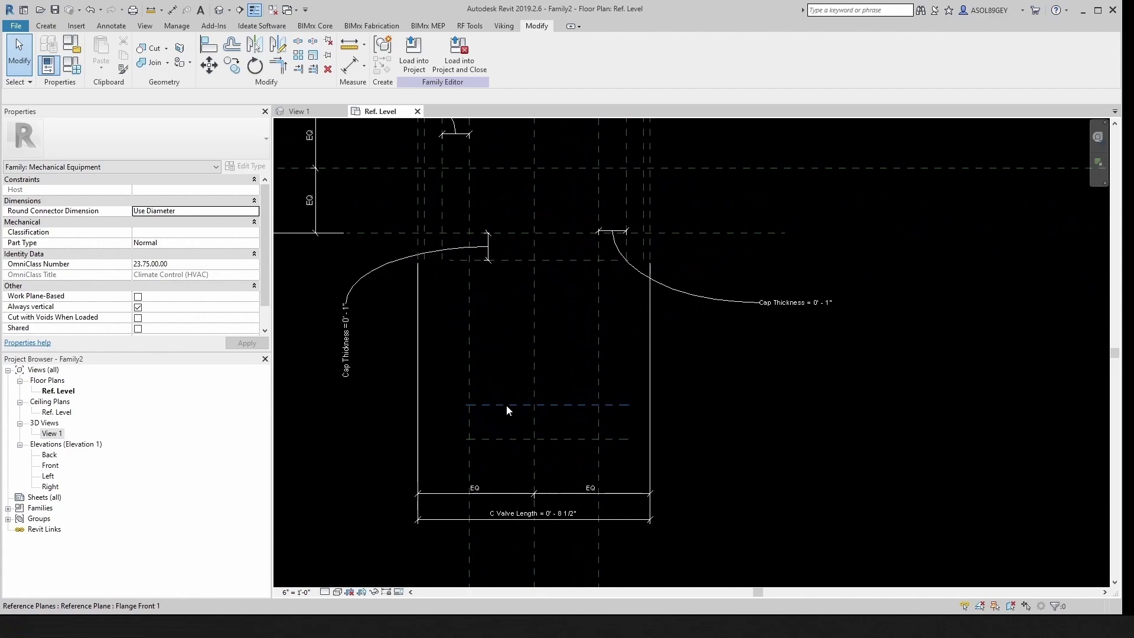
pyautogui.click(506, 405)
pyautogui.scroll(1, 614, 417)
pyautogui.scroll(1, 552, 396)
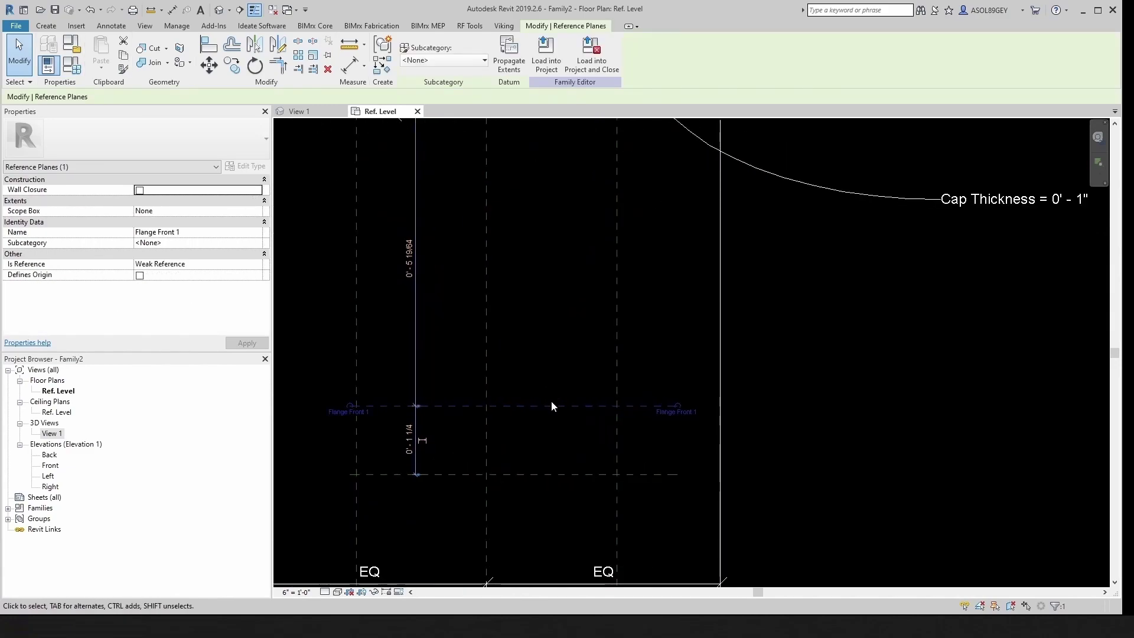
pyautogui.scroll(-1, 550, 403)
pyautogui.moveTo(550, 404); pyautogui.dragTo(549, 238)
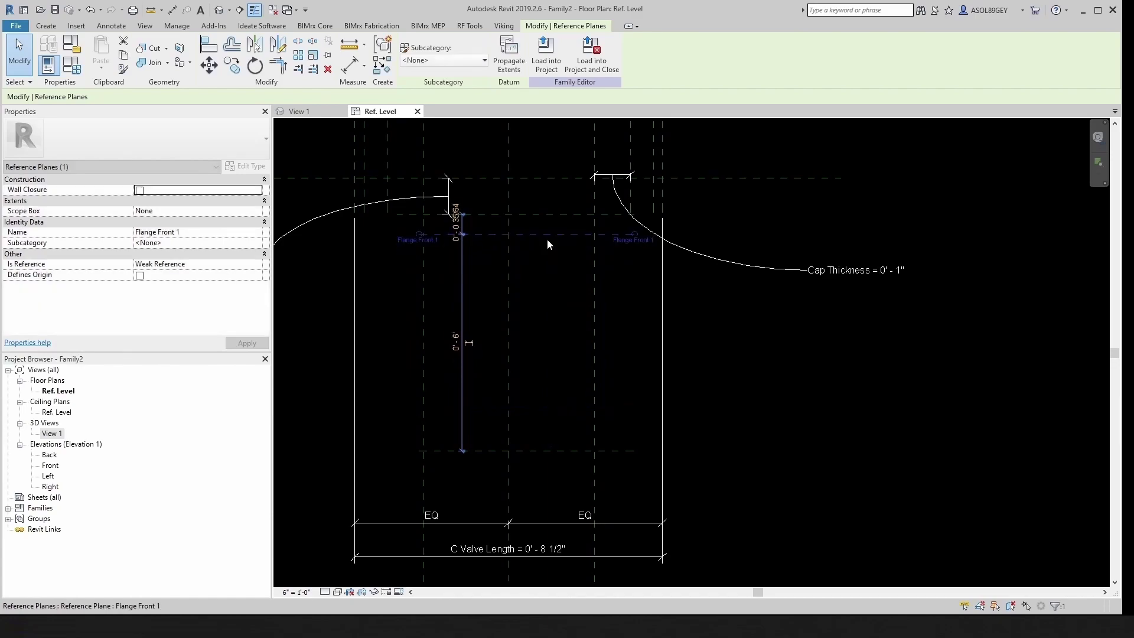
# Move the outermost front flange reference plane up to just beyond the Flange Front 1 plane and clear the selection.
pyautogui.click(541, 451)
pyautogui.moveTo(569, 448); pyautogui.dragTo(574, 253)
pyautogui.click(574, 292)
pyautogui.scroll(-1, 569, 293)
pyautogui.moveTo(568, 271); pyautogui.dragTo(556, 399, button='middle')
pyautogui.scroll(1, 530, 374)
pyautogui.scroll(-2, 551, 400)
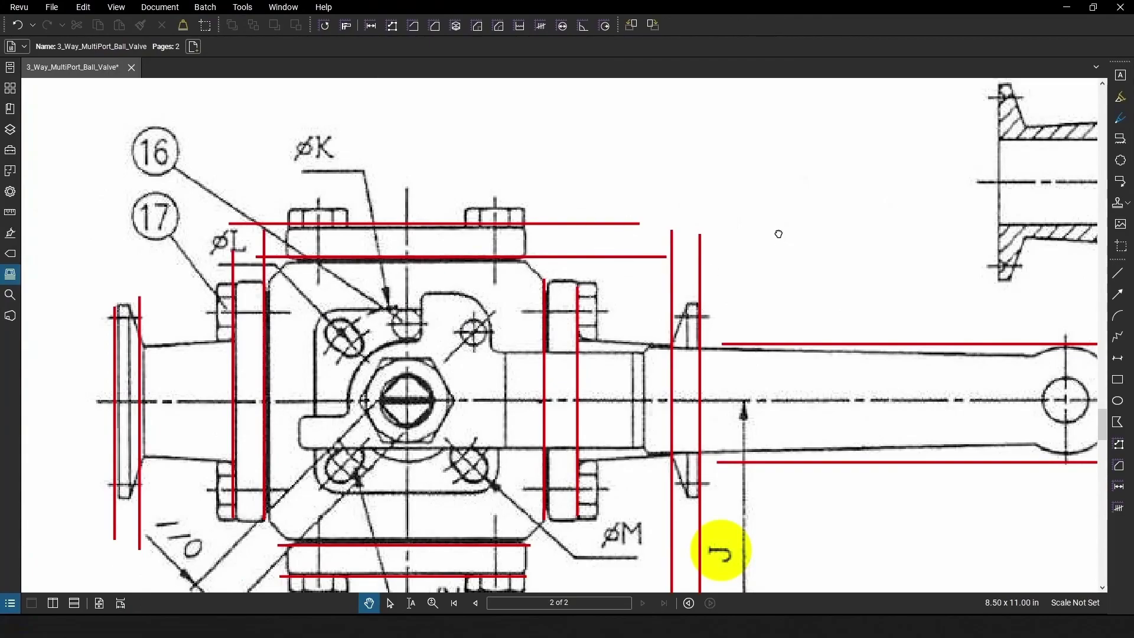
# Switch to the datasheet in Revu and examine how the J and C dimensions are measured on the valve drawings.
pyautogui.scroll(-4, 650, 234)
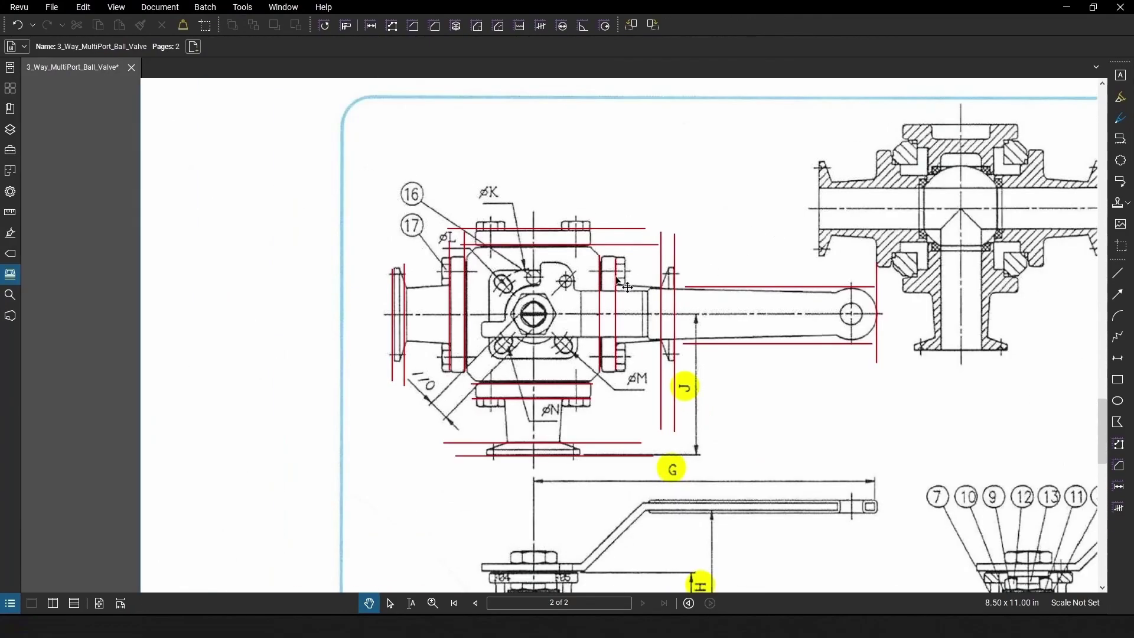
pyautogui.scroll(2, 519, 425)
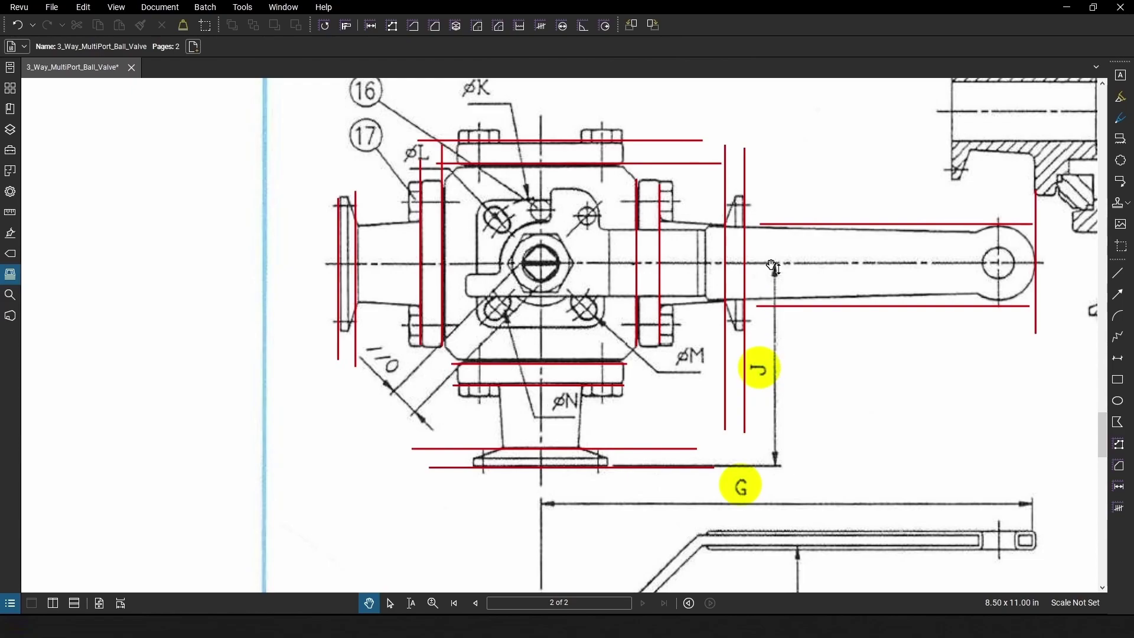
pyautogui.scroll(-4, 506, 279)
pyautogui.scroll(4, 725, 491)
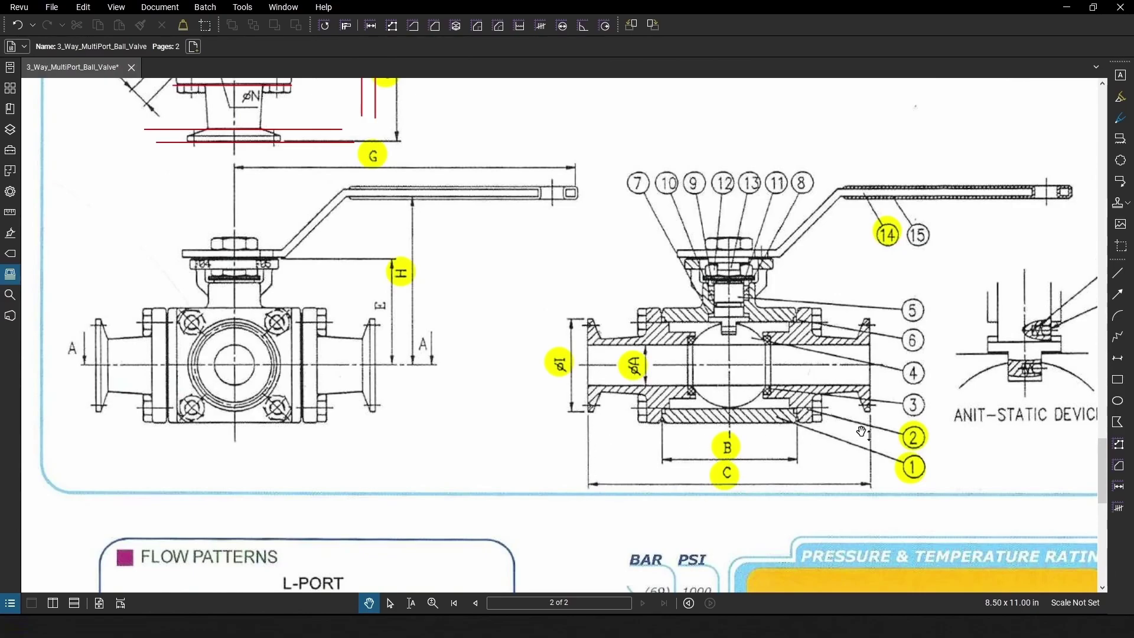
pyautogui.scroll(-3, 826, 416)
pyautogui.scroll(3, 609, 233)
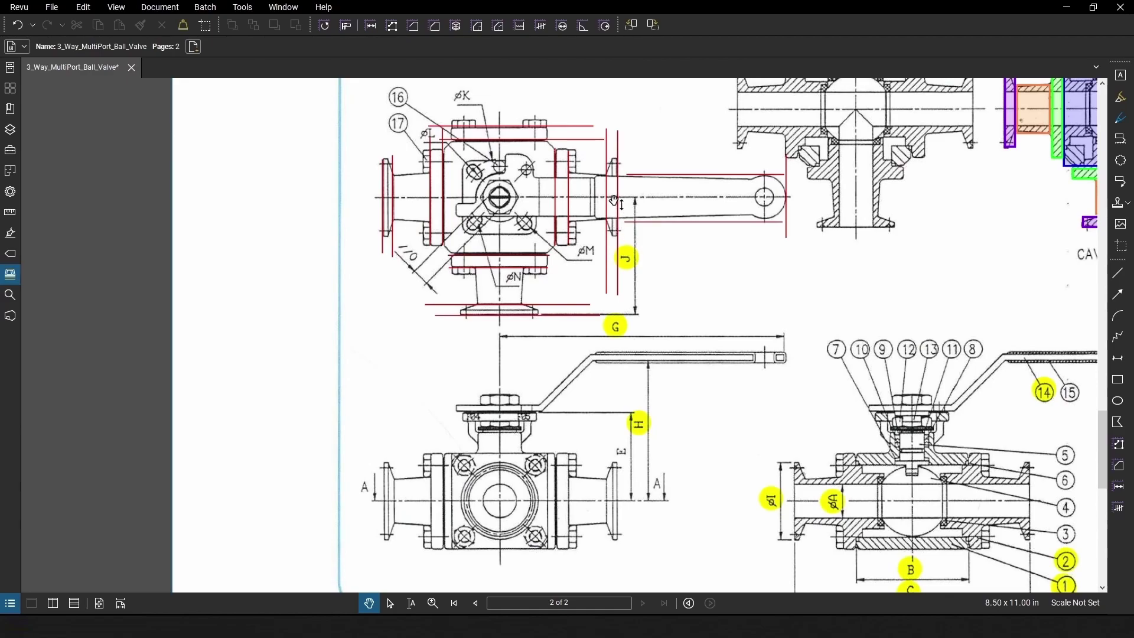
pyautogui.scroll(2, 401, 195)
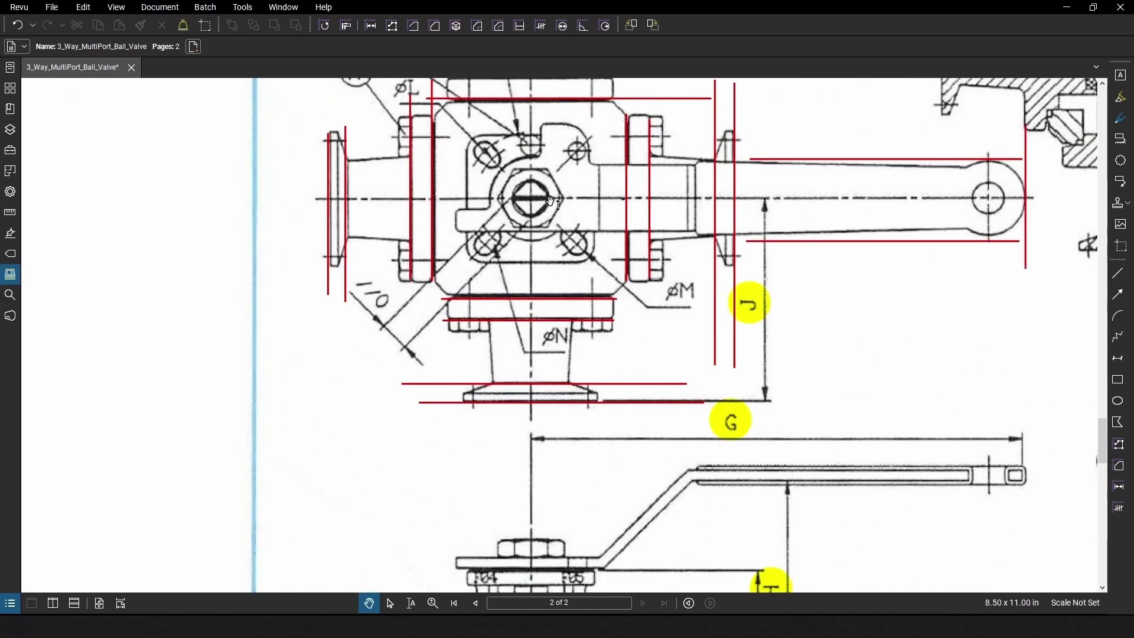
pyautogui.scroll(-5, 640, 295)
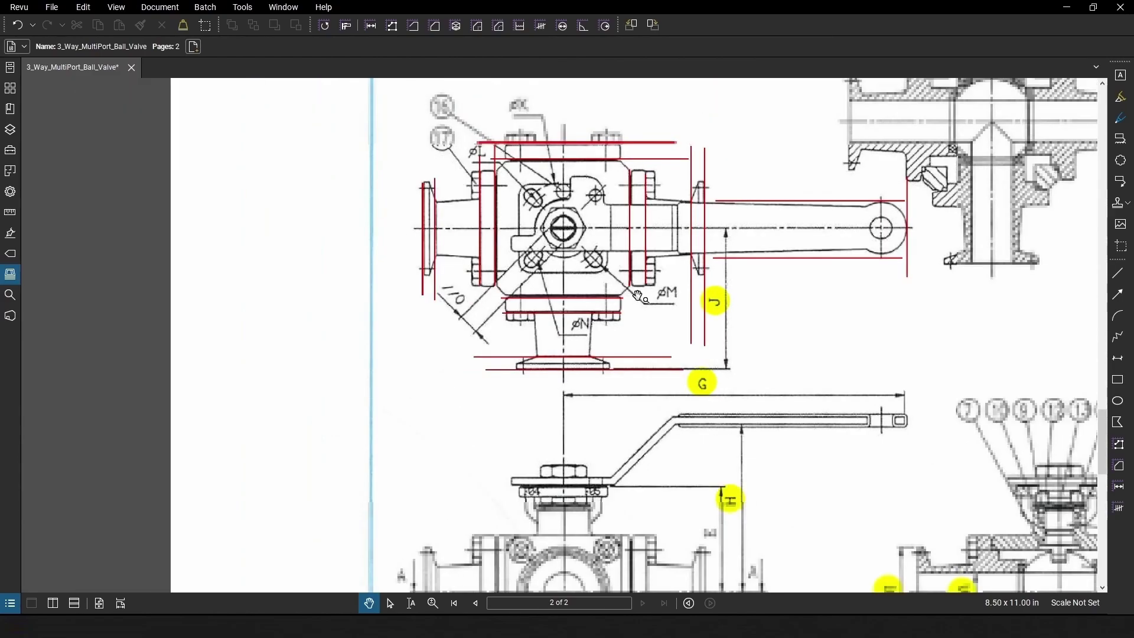
pyautogui.scroll(2, 853, 520)
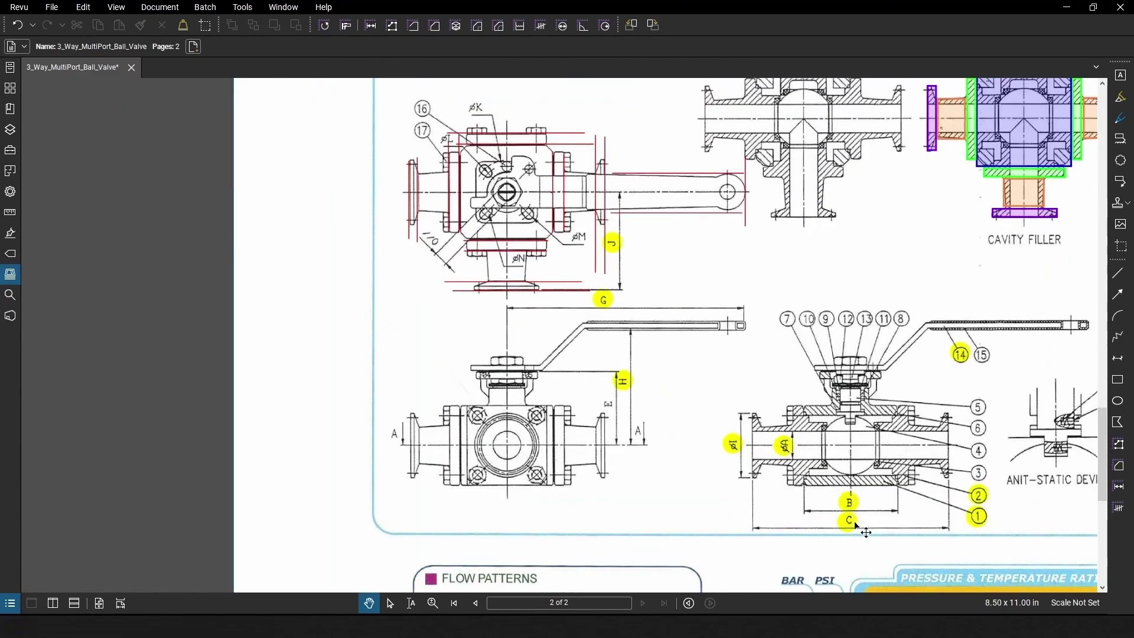
# Compare the J and C values for the 2" size in the datasheet's dimension table with the valve drawing.
pyautogui.scroll(-2, 855, 523)
pyautogui.moveTo(701, 203); pyautogui.dragTo(661, 388)
pyautogui.scroll(3, 753, 268)
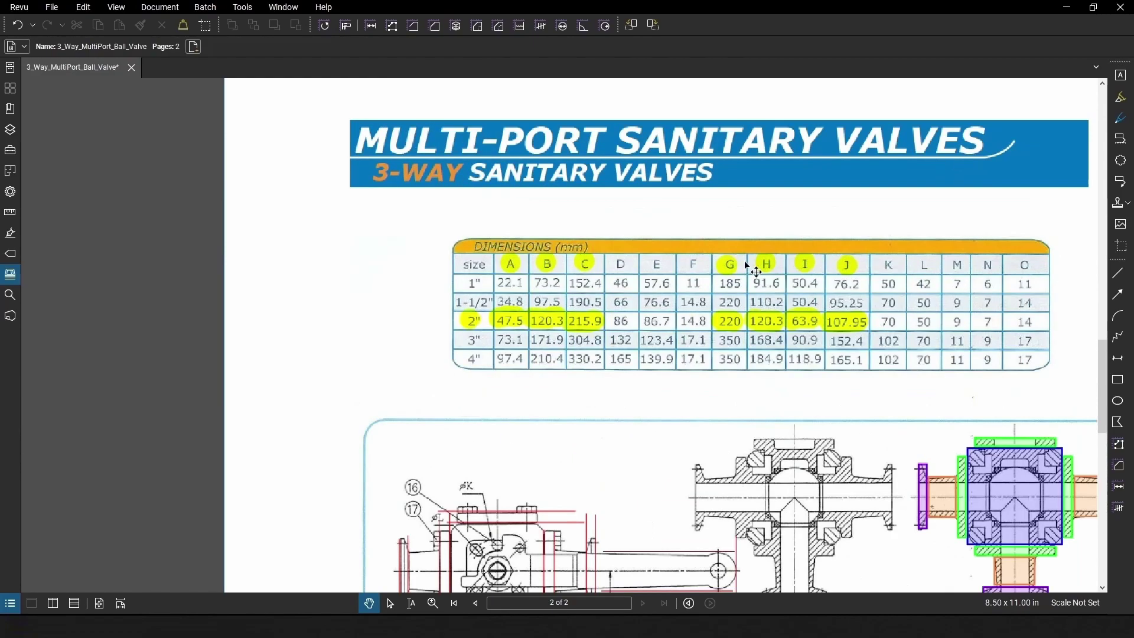
pyautogui.moveTo(861, 410); pyautogui.dragTo(747, 399)
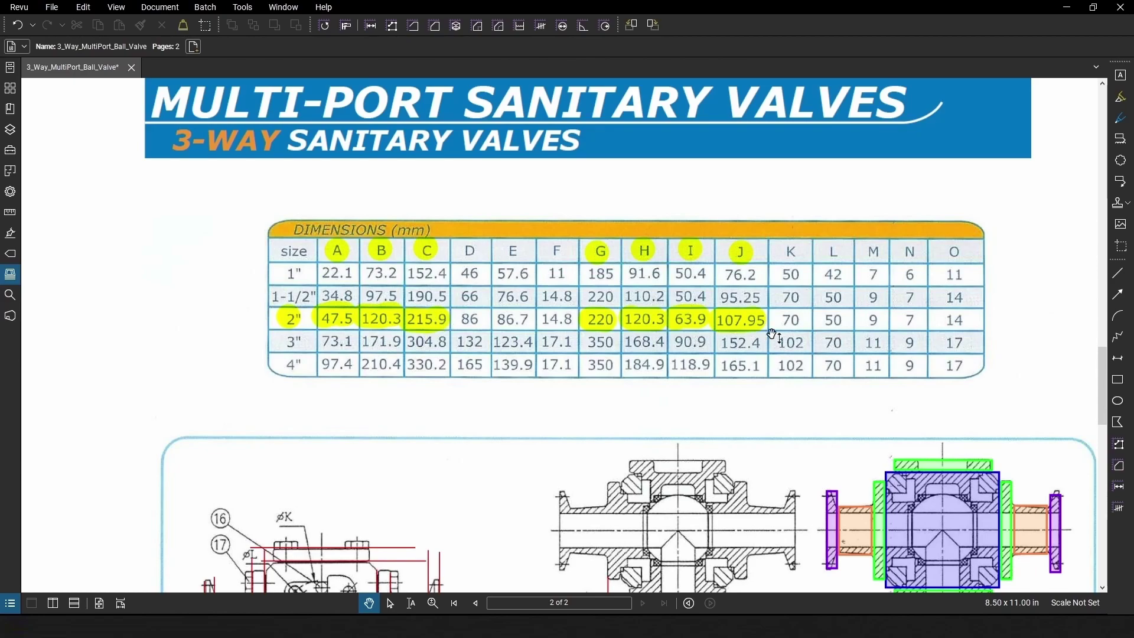
pyautogui.scroll(-3, 599, 420)
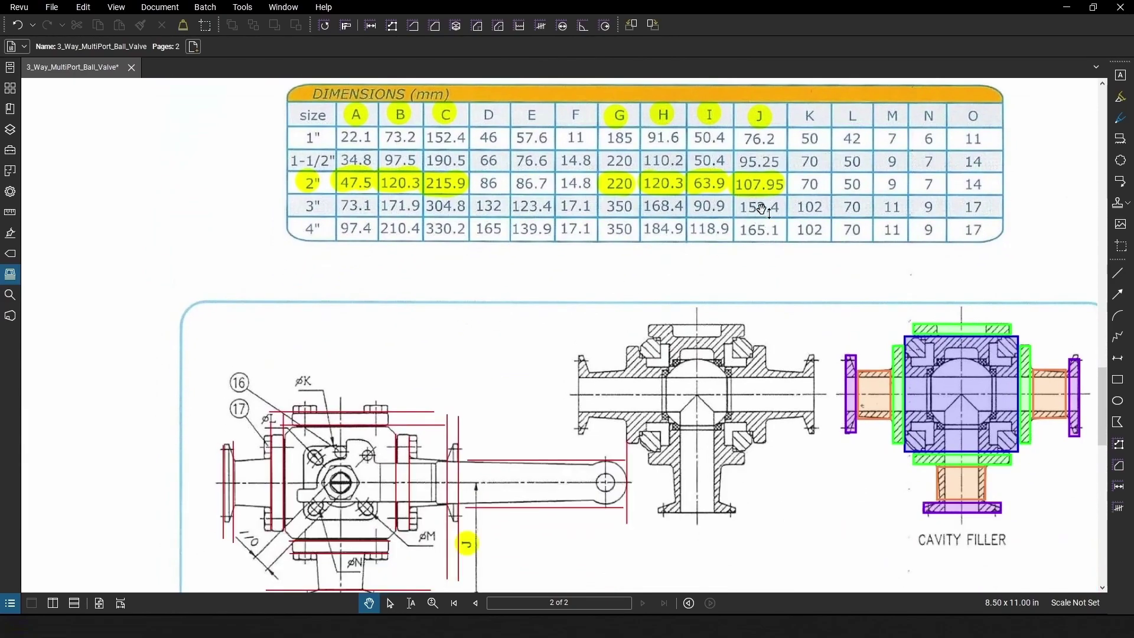
pyautogui.keyDown('ctrl'); pyautogui.scroll(-1, 760, 201); pyautogui.keyUp('ctrl')
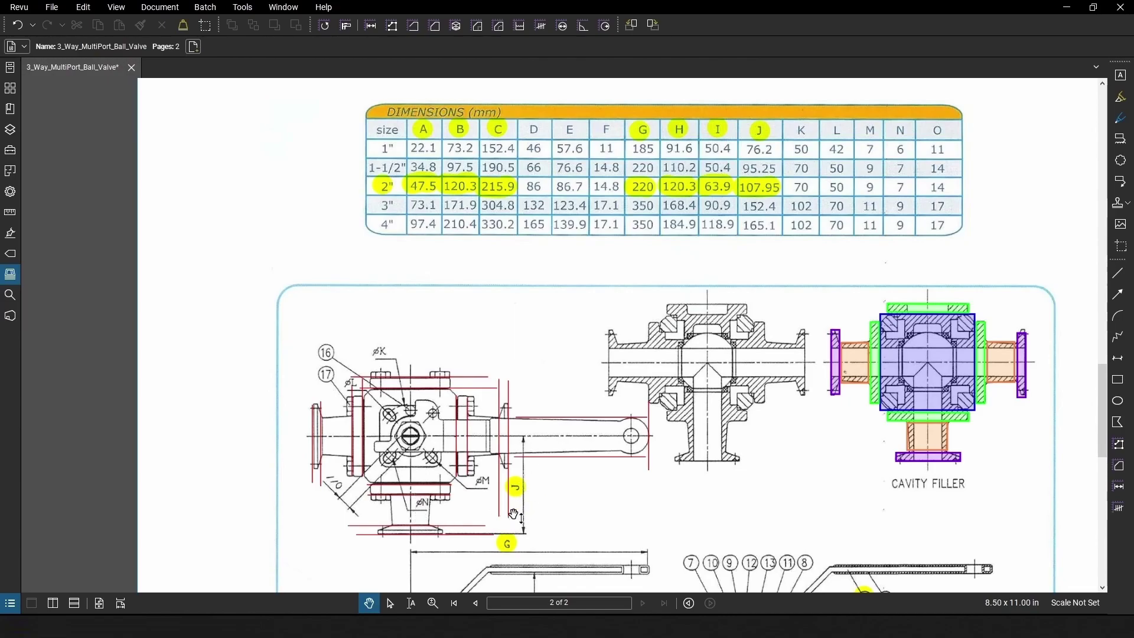
pyautogui.keyDown('ctrl'); pyautogui.scroll(-6, 520, 463); pyautogui.keyUp('ctrl')
pyautogui.keyDown('ctrl'); pyautogui.scroll(5, 608, 560); pyautogui.keyUp('ctrl')
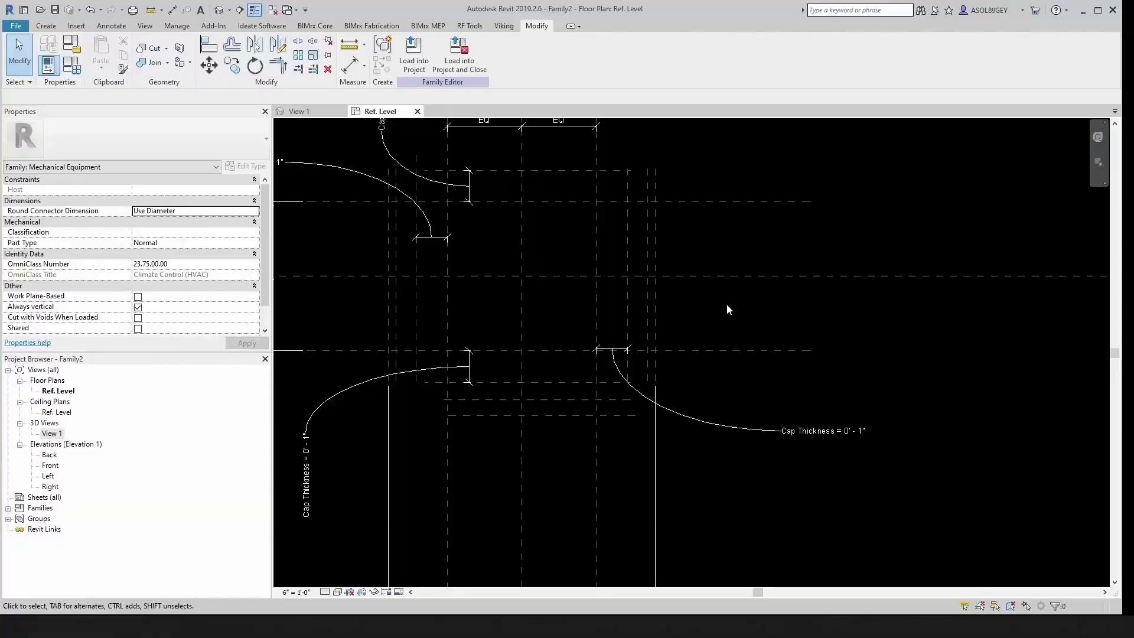
# Return to Revit and add a family type parameter named J HalfC, of type Length and grouped under Dimensions.
pyautogui.click(72, 46)
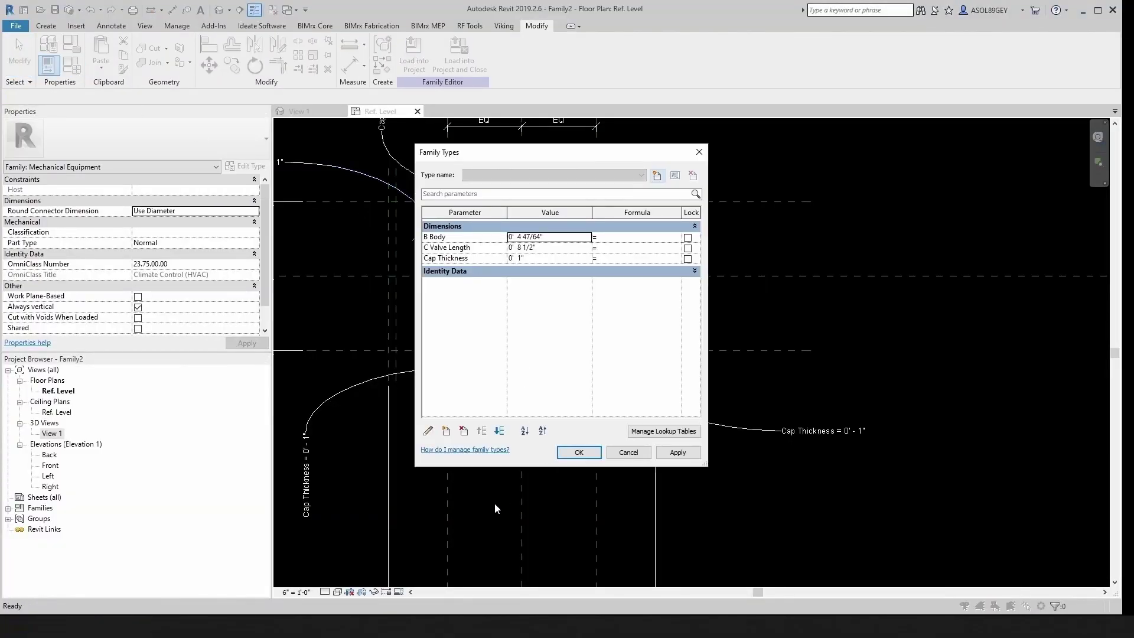
pyautogui.click(446, 431)
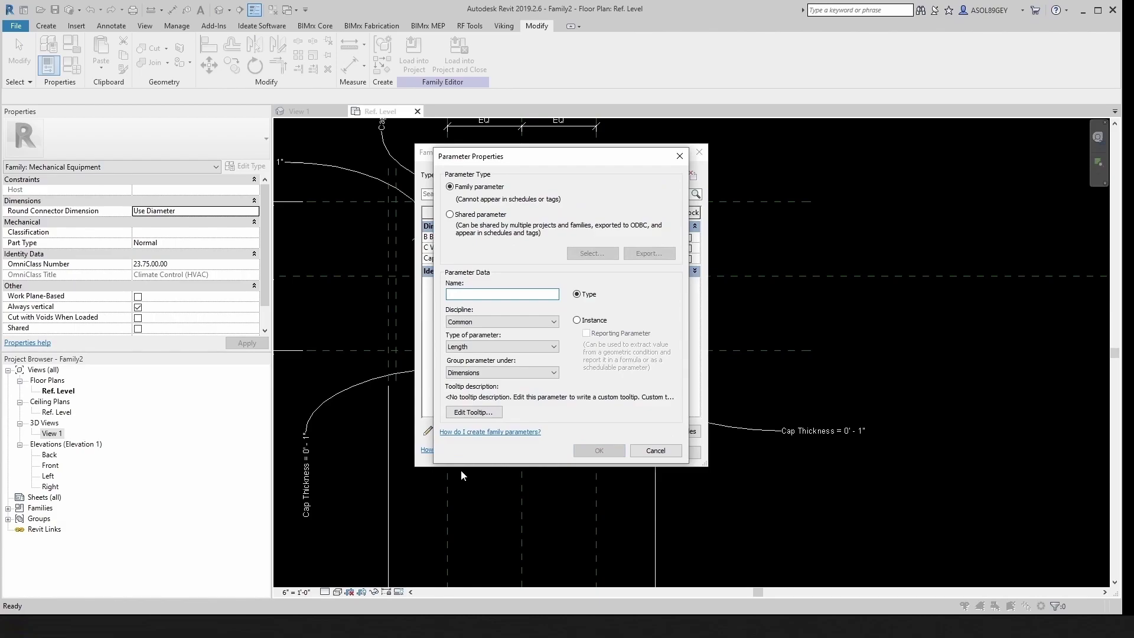
pyautogui.write('J')
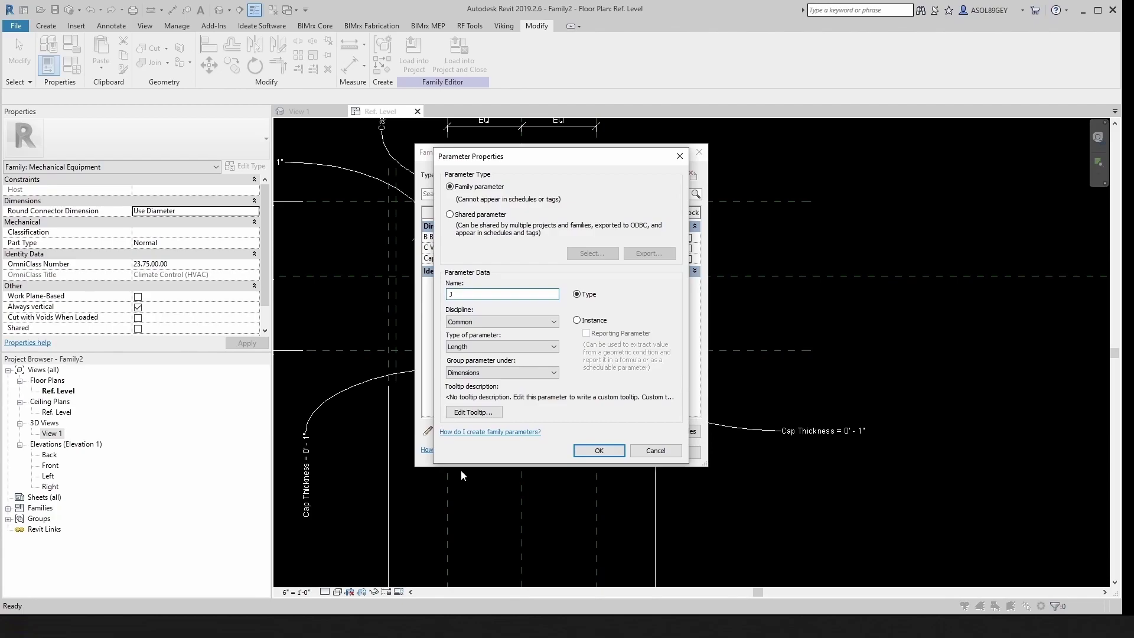
pyautogui.write(' HalfC')
pyautogui.click(599, 450)
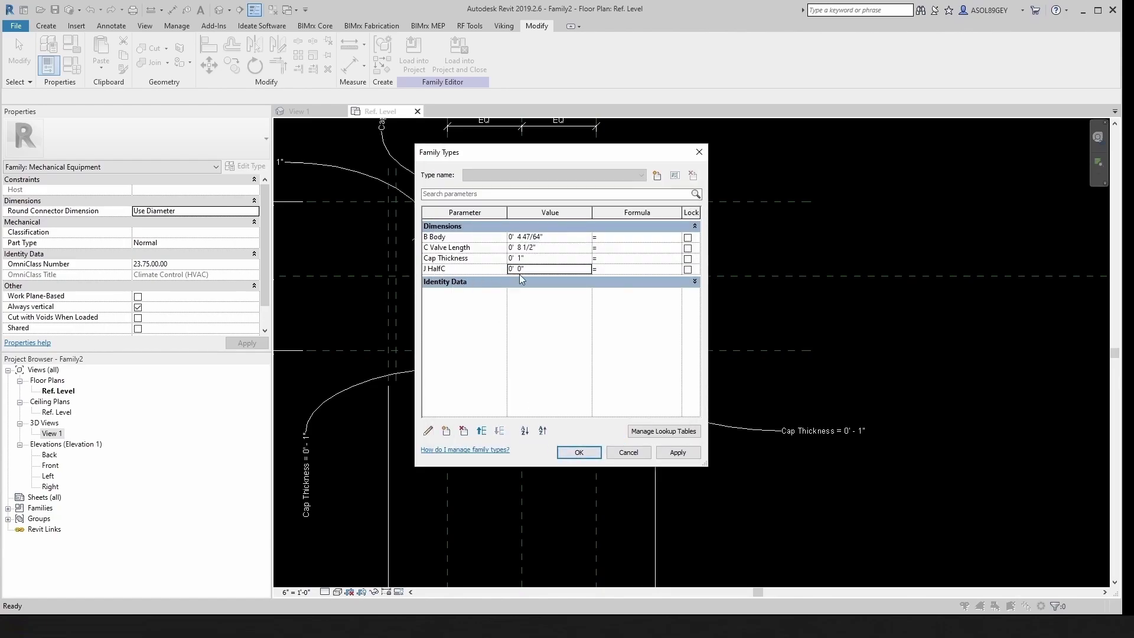
# Set the J HalfC formula to C Valve Length / 2 and accept the family types.
pyautogui.moveTo(470, 247); pyautogui.dragTo(419, 251)
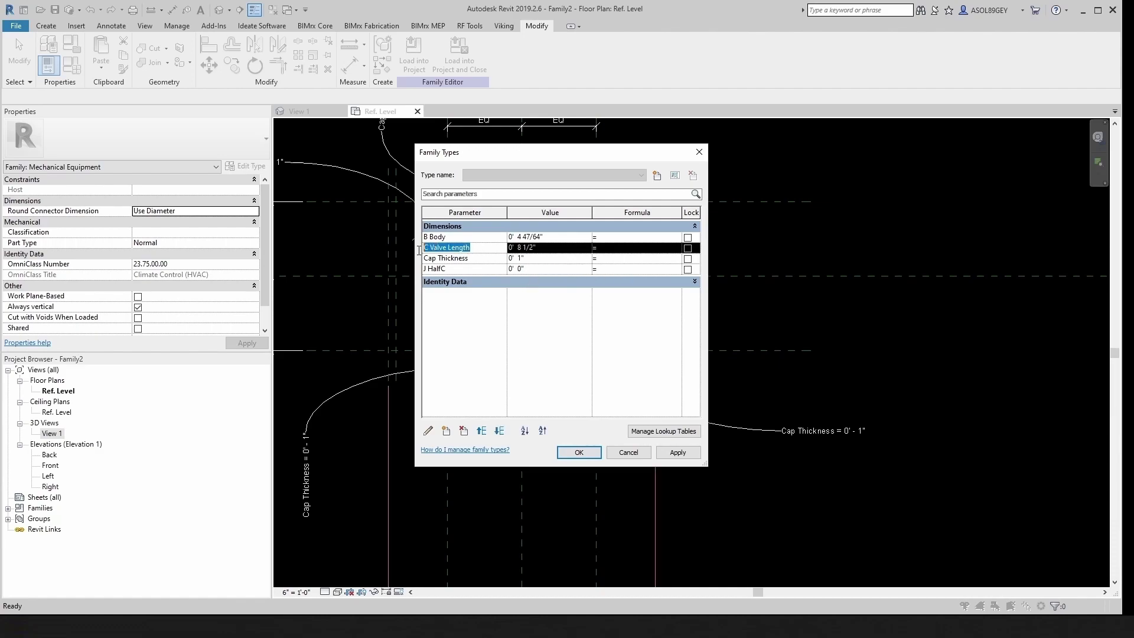
pyautogui.click(621, 269)
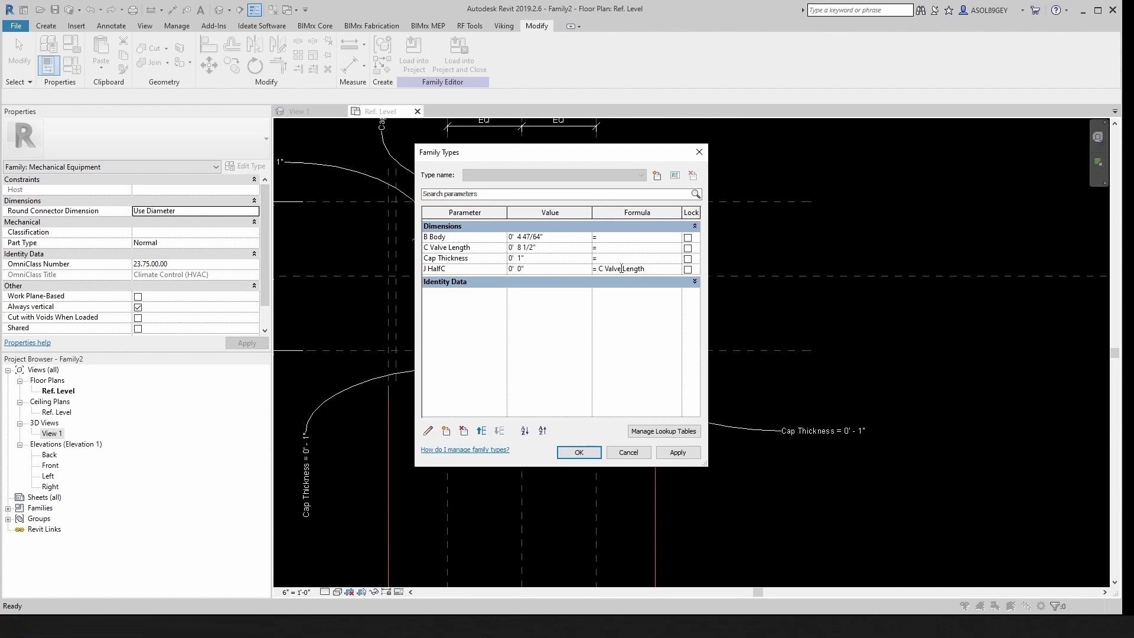
pyautogui.click(614, 248)
pyautogui.click(579, 452)
pyautogui.scroll(-3, 577, 458)
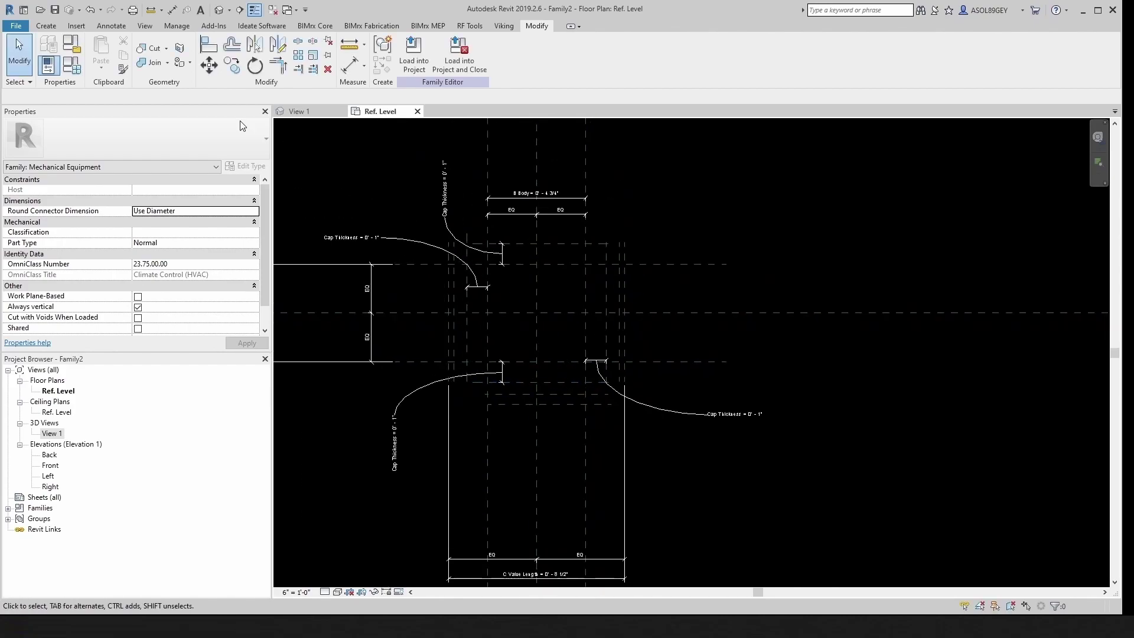
pyautogui.click(172, 10)
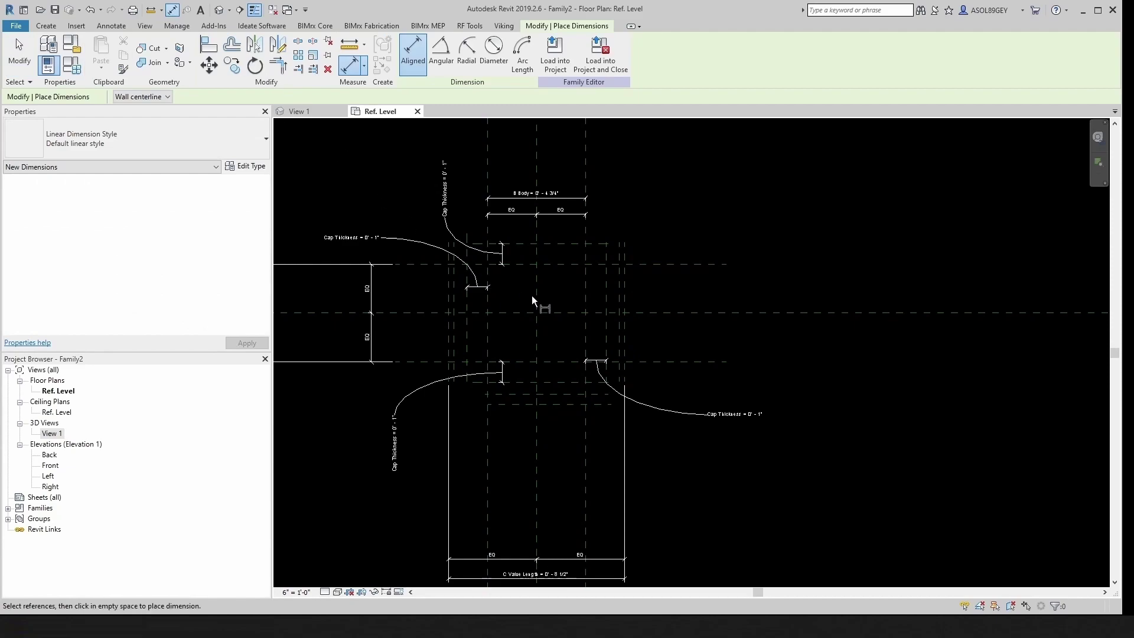
pyautogui.click(562, 310)
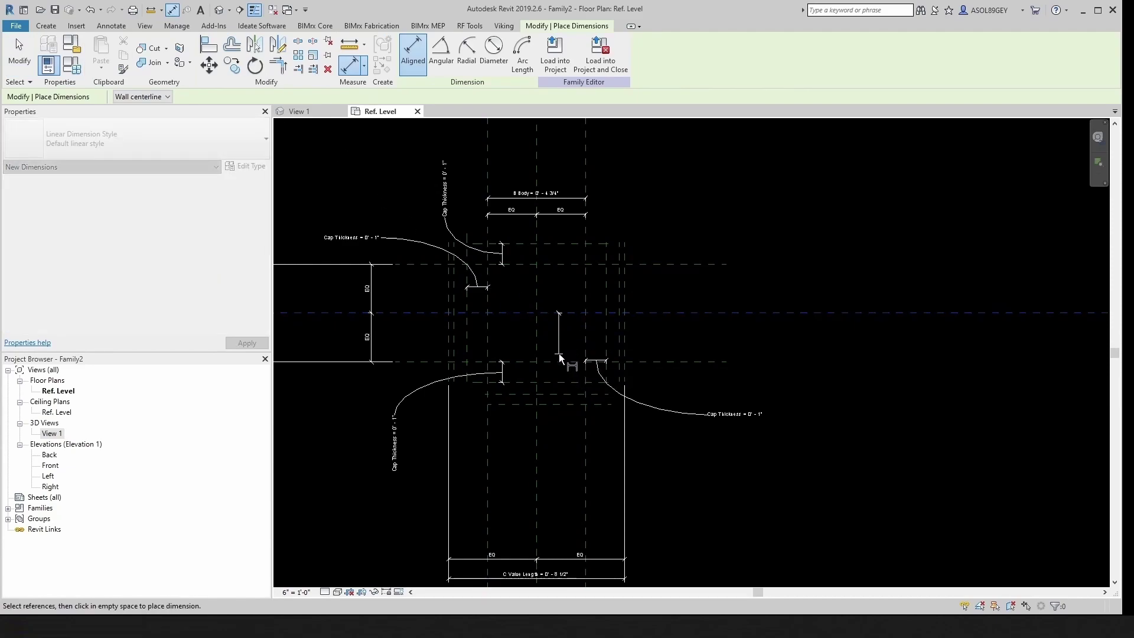
pyautogui.scroll(2, 559, 353)
pyautogui.scroll(-2, 559, 353)
pyautogui.scroll(1, 559, 338)
pyautogui.scroll(-2, 558, 335)
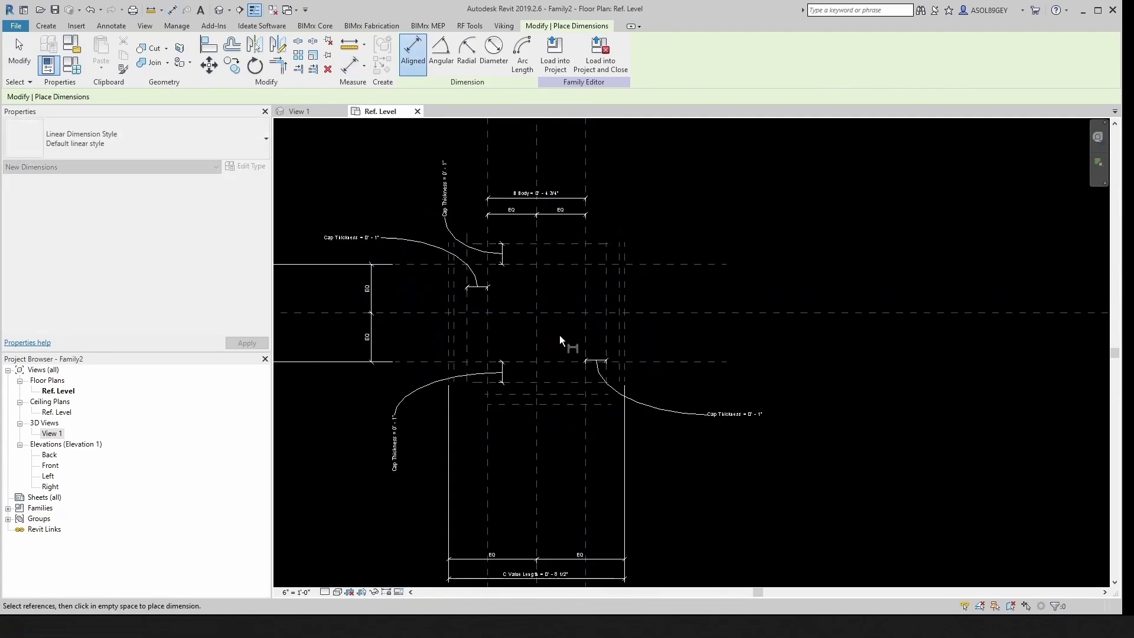
pyautogui.press('Escape')
pyautogui.press('Escape')
# Set the Cap Thickness parameter to 0.5" and apply it to the family.
pyautogui.scroll(2, 391, 261)
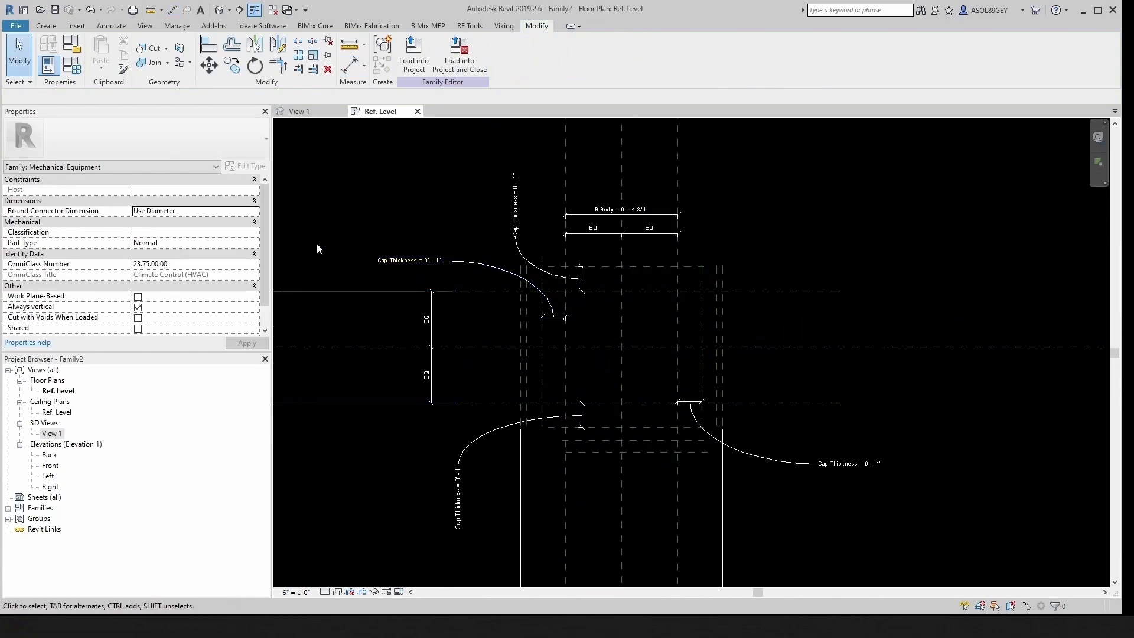
pyautogui.click(67, 72)
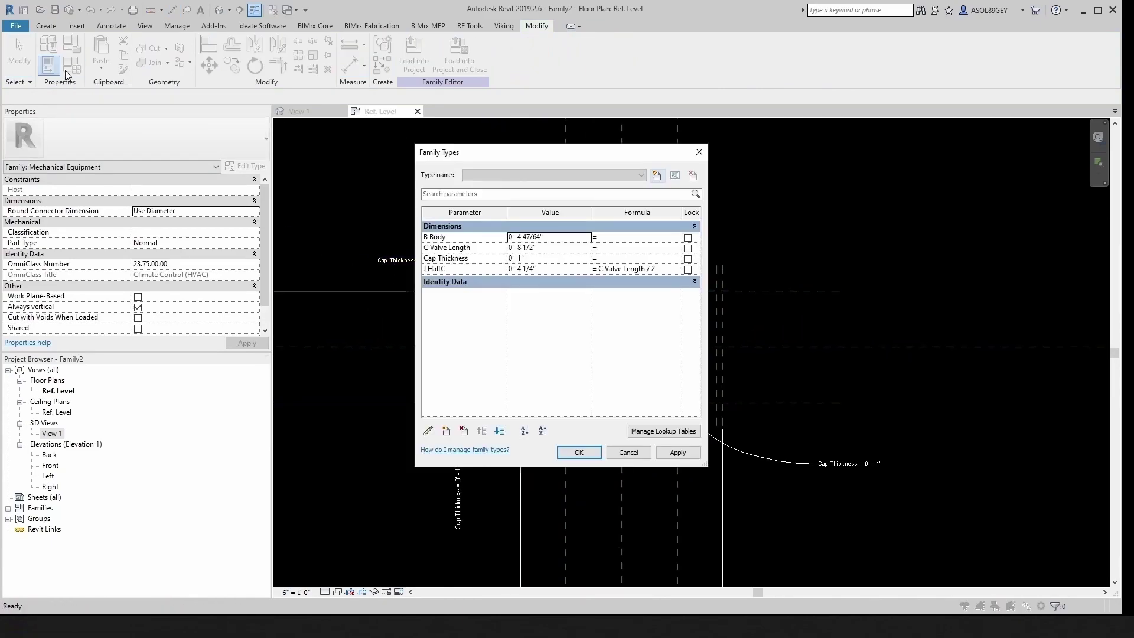
pyautogui.click(526, 259)
pyautogui.write('0.5"')
pyautogui.click(677, 452)
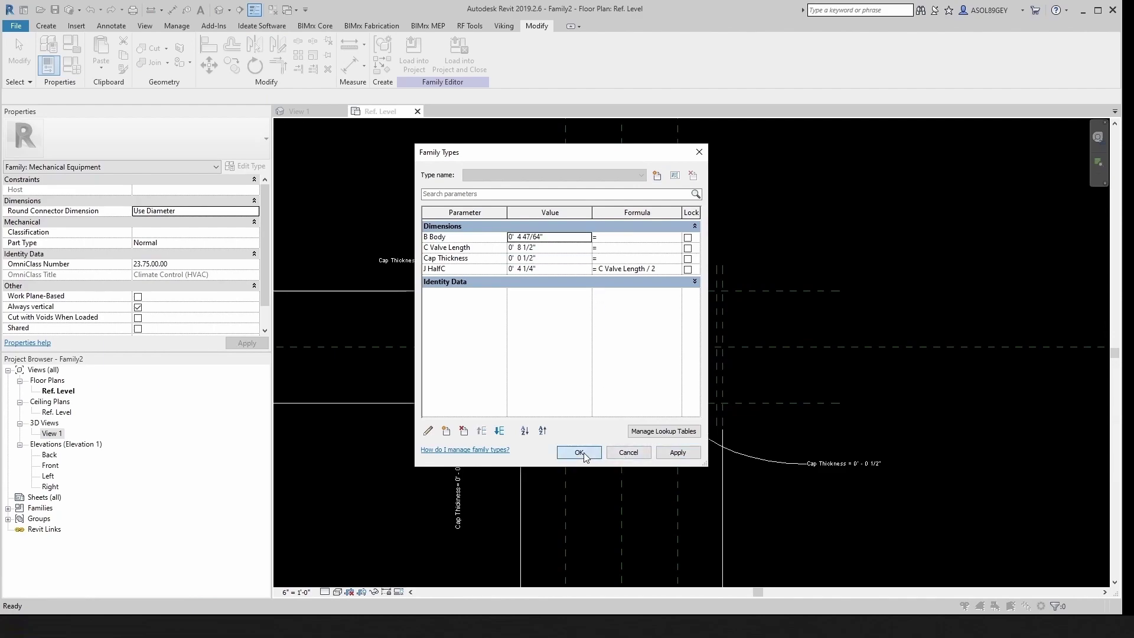
pyautogui.click(578, 452)
# Place an aligned dimension from the Center (Front/Back) plane to the outermost front flange plane, beside the right flange planes.
pyautogui.click(349, 65)
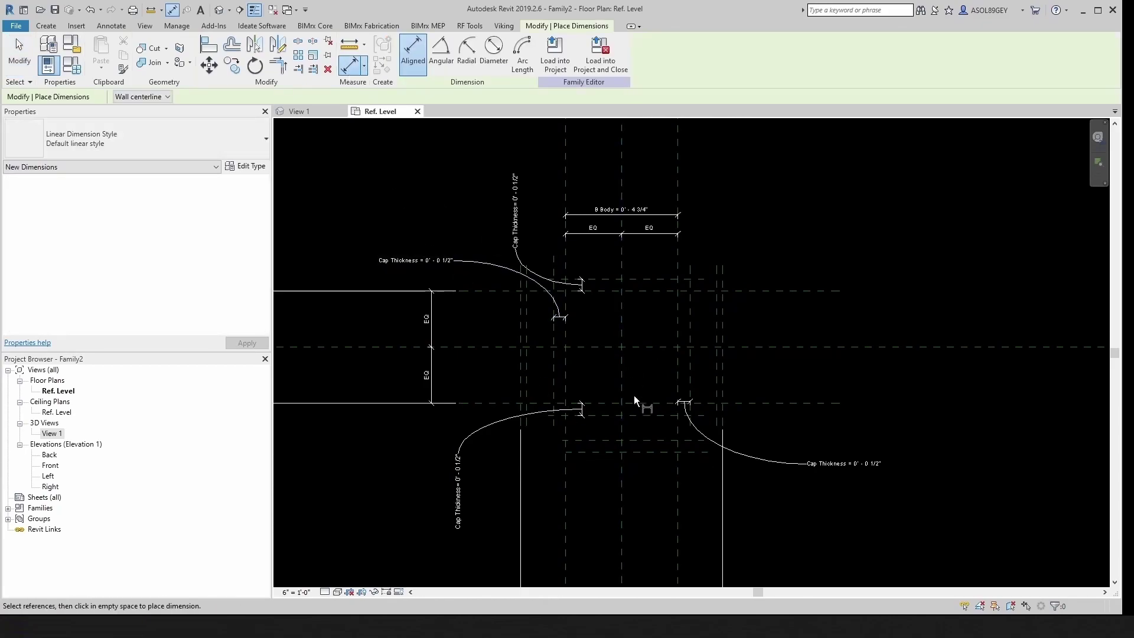
pyautogui.scroll(1, 633, 394)
pyautogui.click(650, 332)
pyautogui.scroll(2, 678, 496)
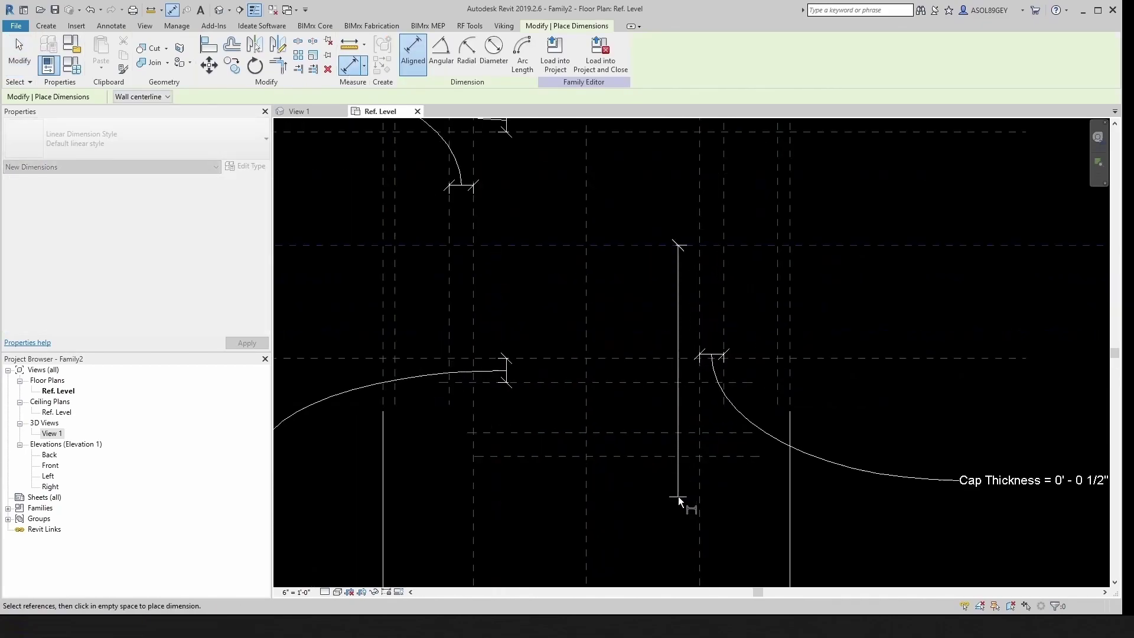
pyautogui.click(668, 451)
pyautogui.scroll(-2, 667, 451)
pyautogui.click(842, 414)
pyautogui.press('Escape')
pyautogui.press('Escape')
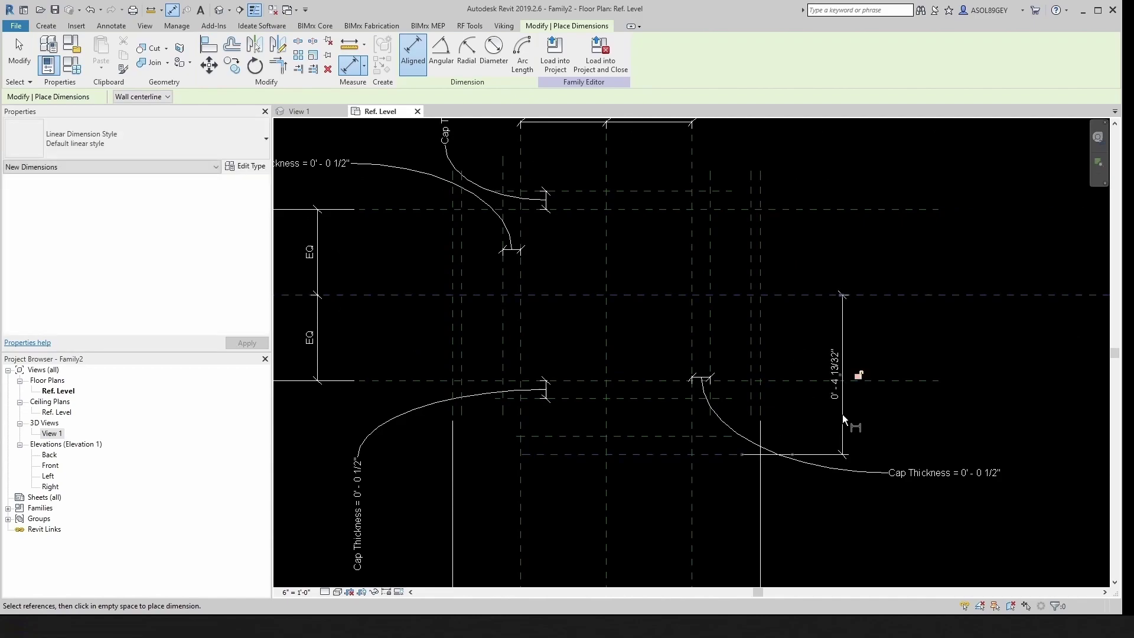
# Label the new dimension from the Center (Front/Back) plane to the outermost front flange plane with the J HalfC parameter.
pyautogui.click(842, 337)
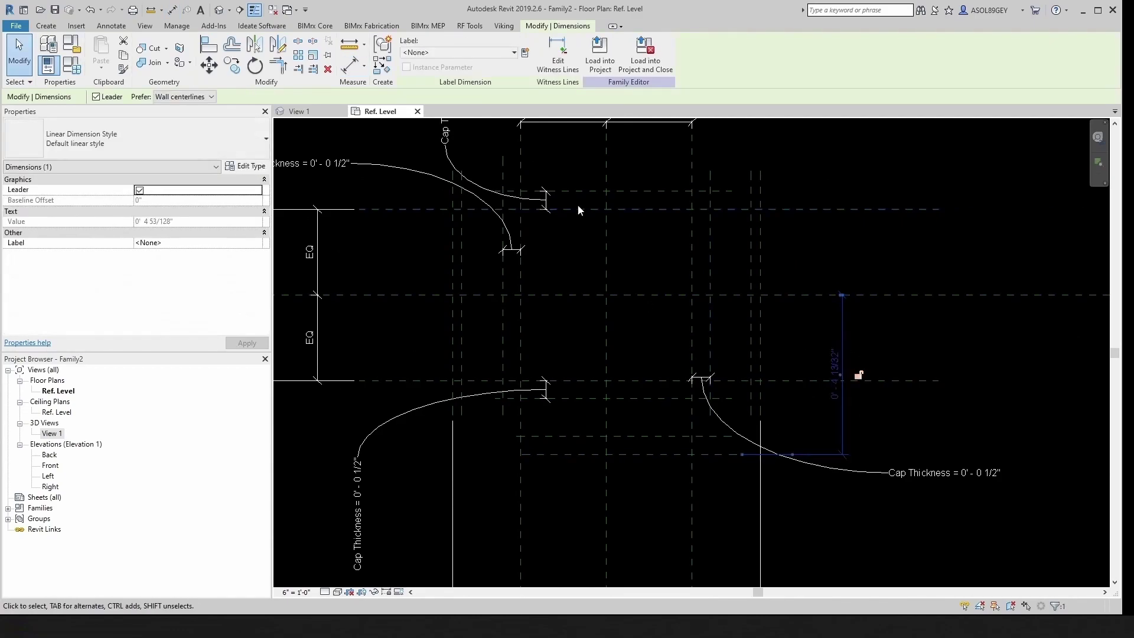
pyautogui.click(514, 52)
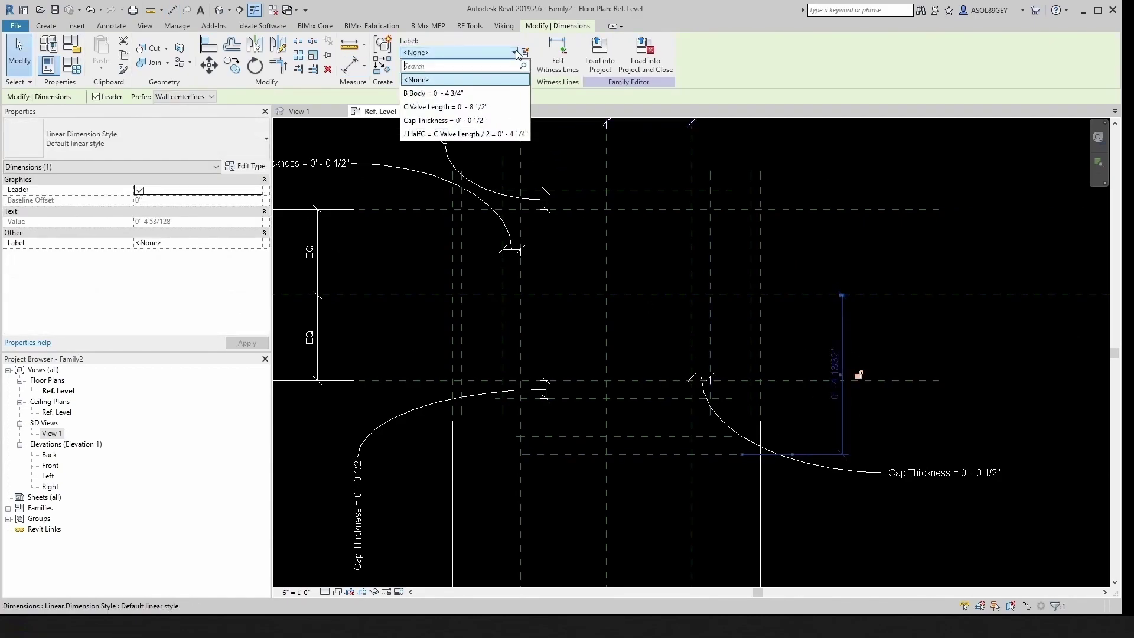
pyautogui.click(420, 134)
pyautogui.click(419, 133)
pyautogui.scroll(-2, 588, 363)
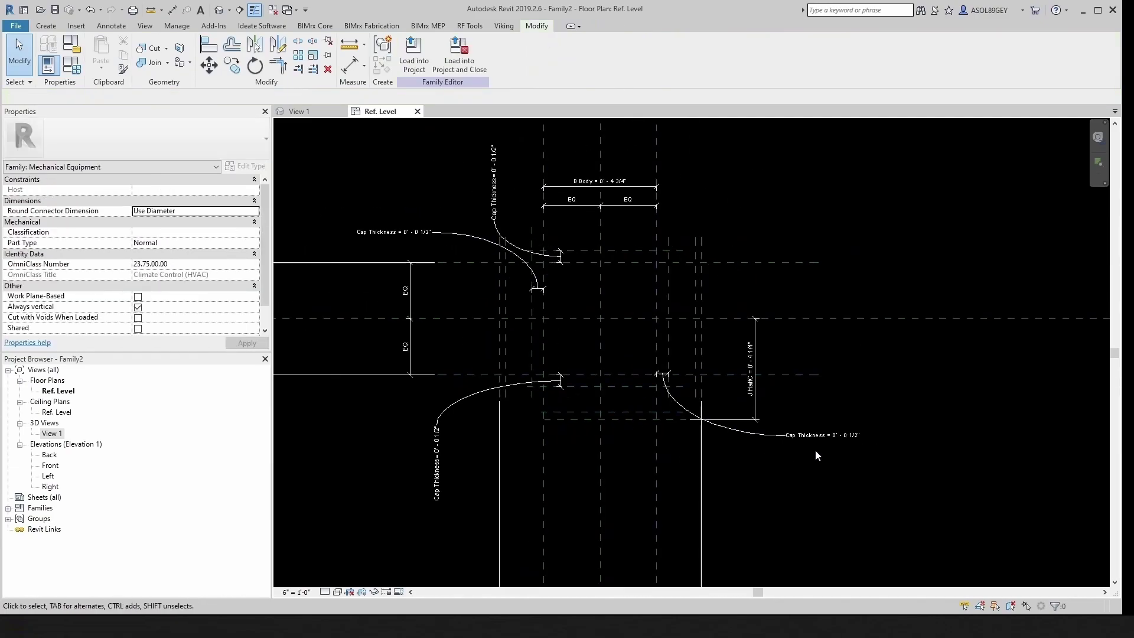
# Move the EQ dimension of the overall valve length closer to the front flange planes.
pyautogui.scroll(-1, 768, 458)
pyautogui.scroll(1, 593, 433)
pyautogui.scroll(-1, 623, 379)
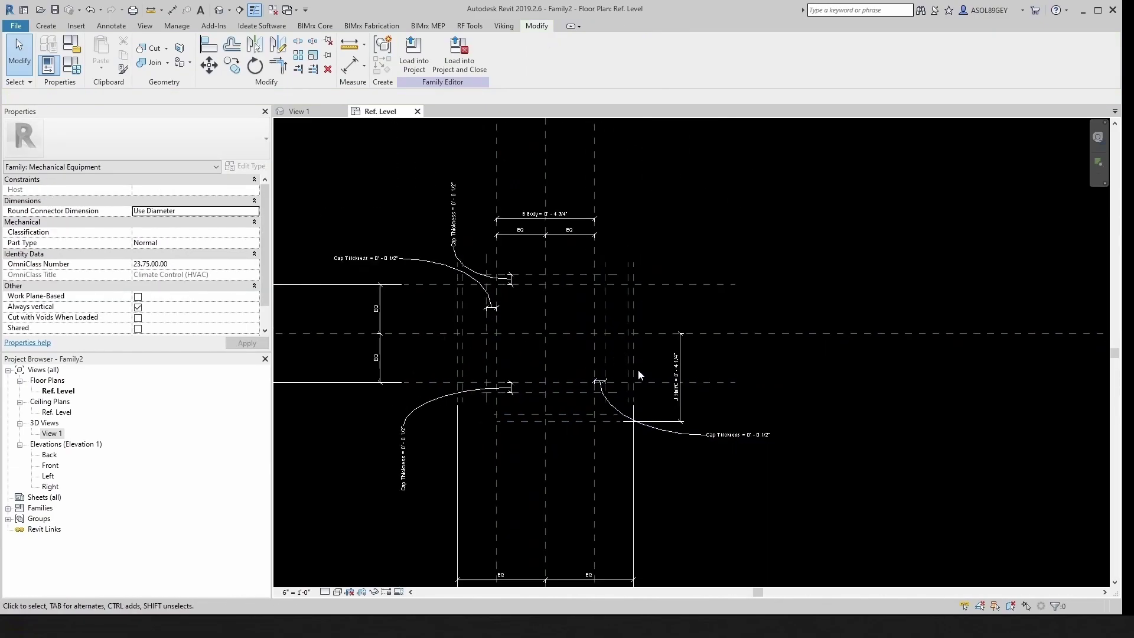
pyautogui.scroll(2, 485, 319)
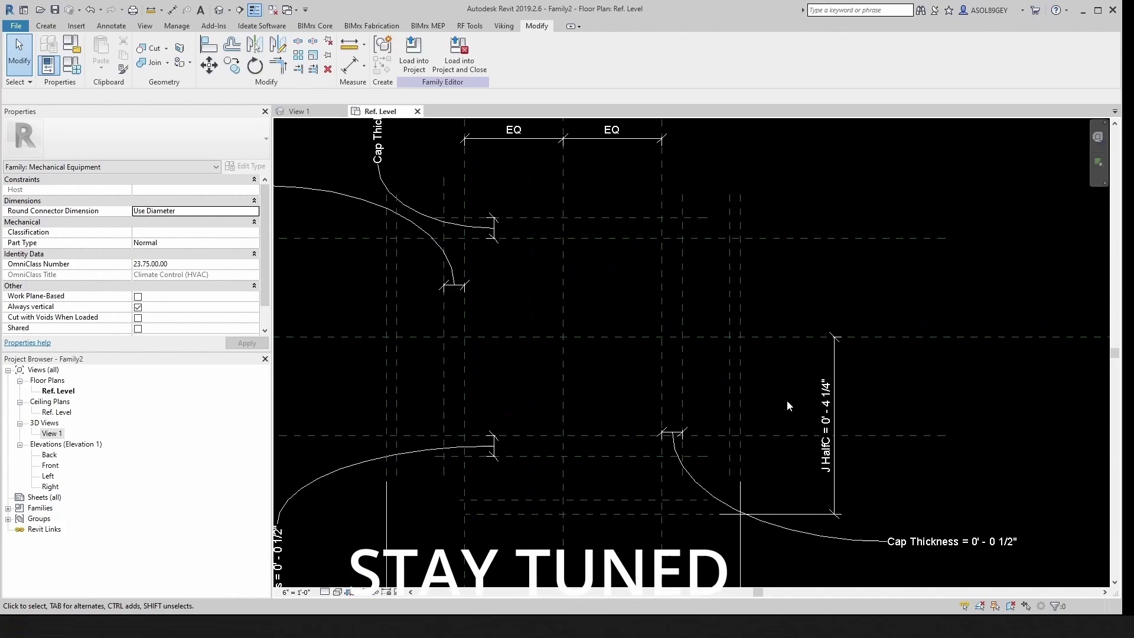
pyautogui.scroll(-2, 784, 395)
pyautogui.scroll(3, 743, 406)
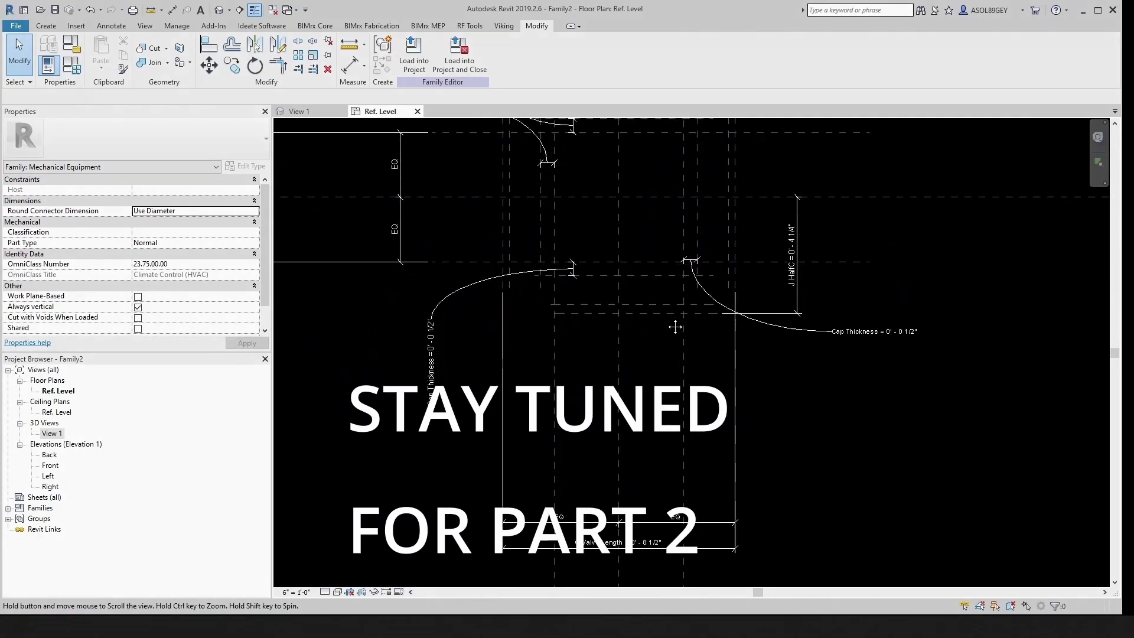
pyautogui.scroll(2, 536, 513)
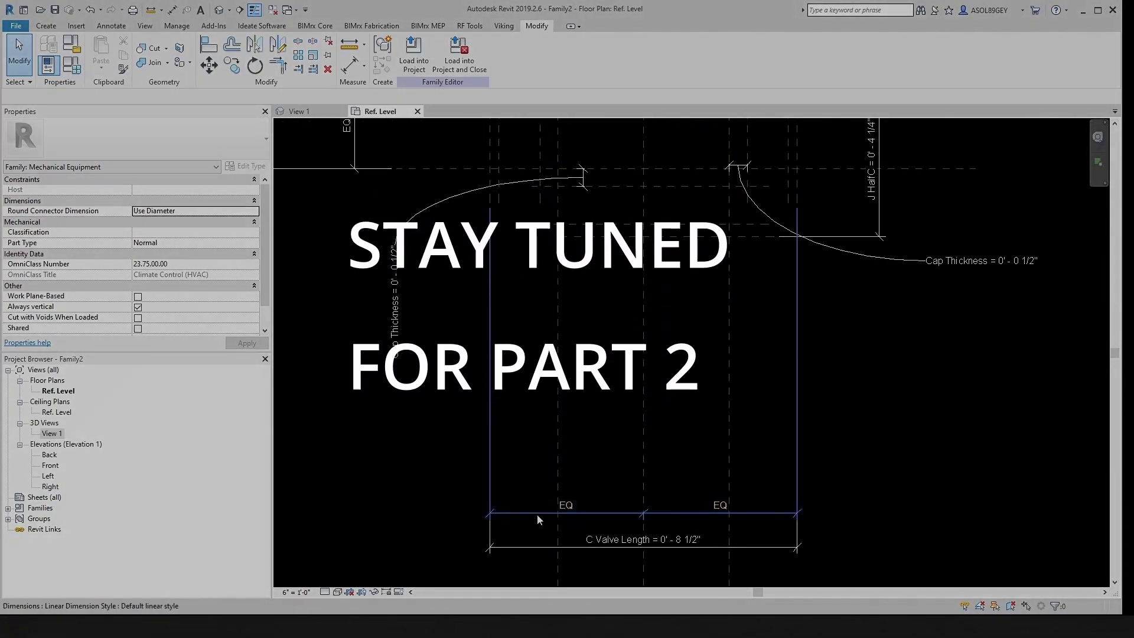
pyautogui.click(513, 513)
pyautogui.moveTo(513, 516); pyautogui.dragTo(553, 203)
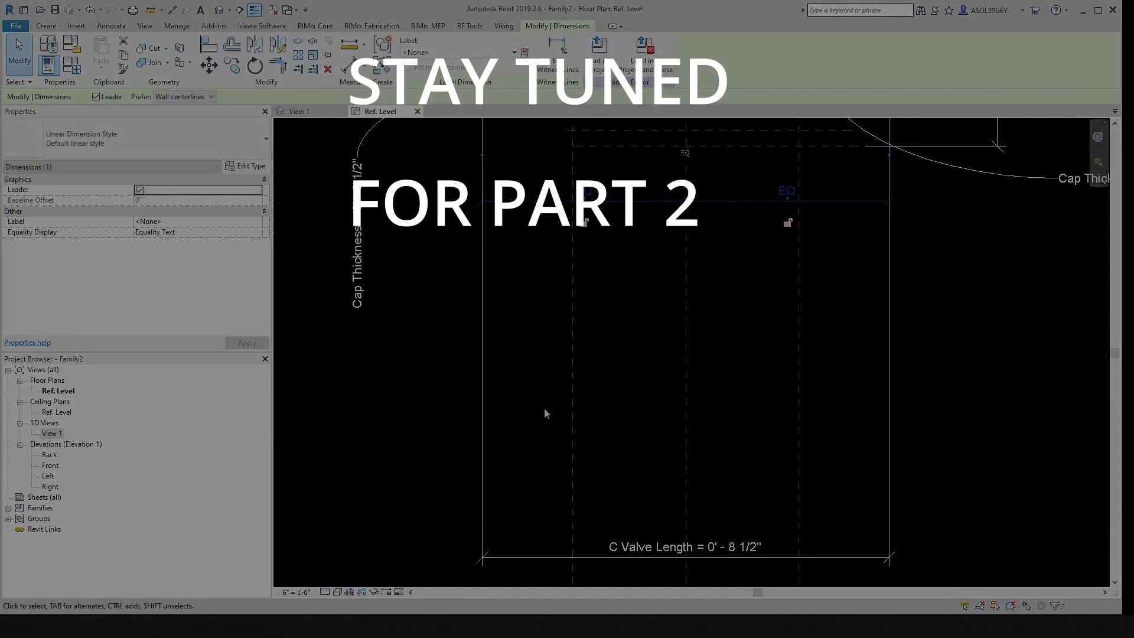
# Move the C Valve Length dimension up beside the repositioned EQ dimension and deselect it.
pyautogui.click(547, 392)
pyautogui.click(544, 557)
pyautogui.moveTo(549, 552); pyautogui.dragTo(573, 232)
pyautogui.click(619, 312)
pyautogui.scroll(-2, 673, 301)
pyautogui.moveTo(677, 301); pyautogui.dragTo(683, 442, button='middle')
pyautogui.scroll(-1, 683, 378)
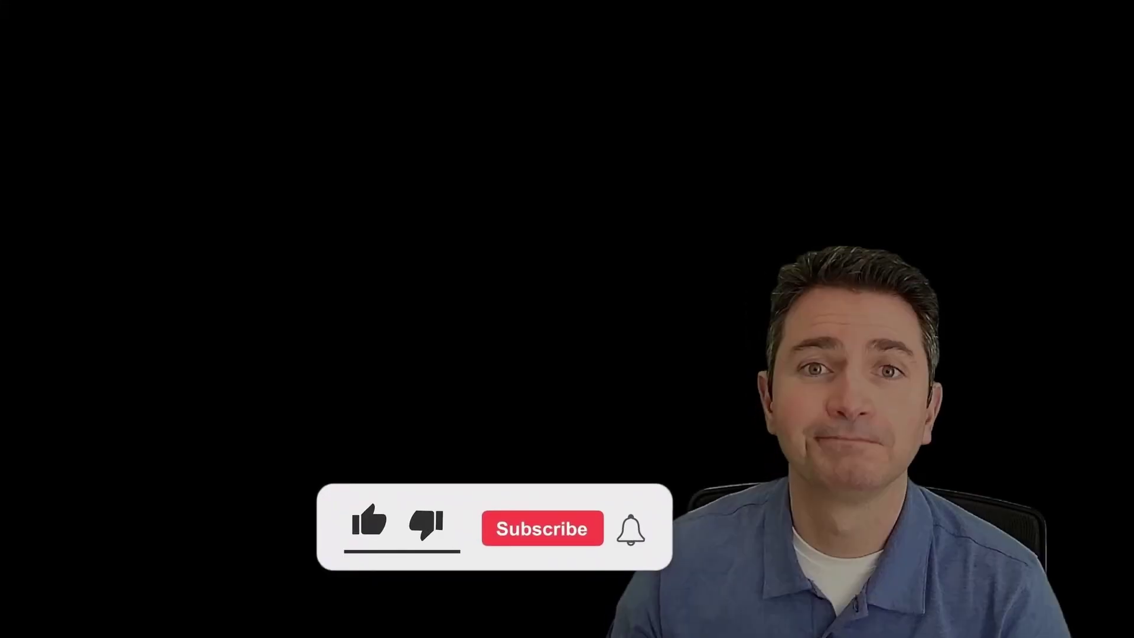